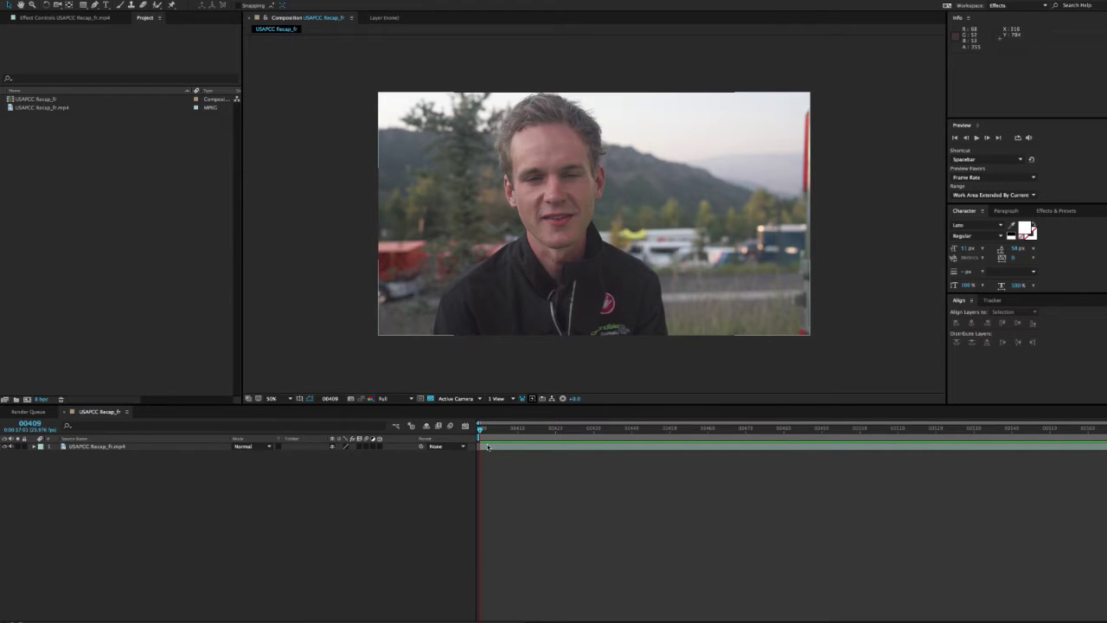
# Preview the existing lower-third animation, scrubbing through the riders' name shots and back.
pyautogui.press('space')
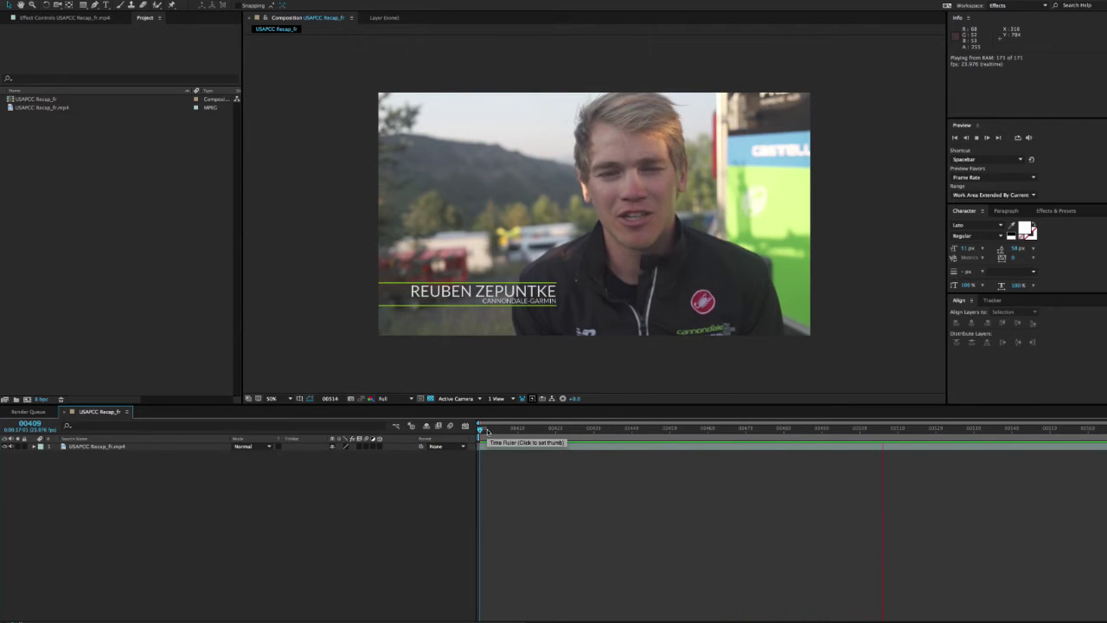
pyautogui.press('space')
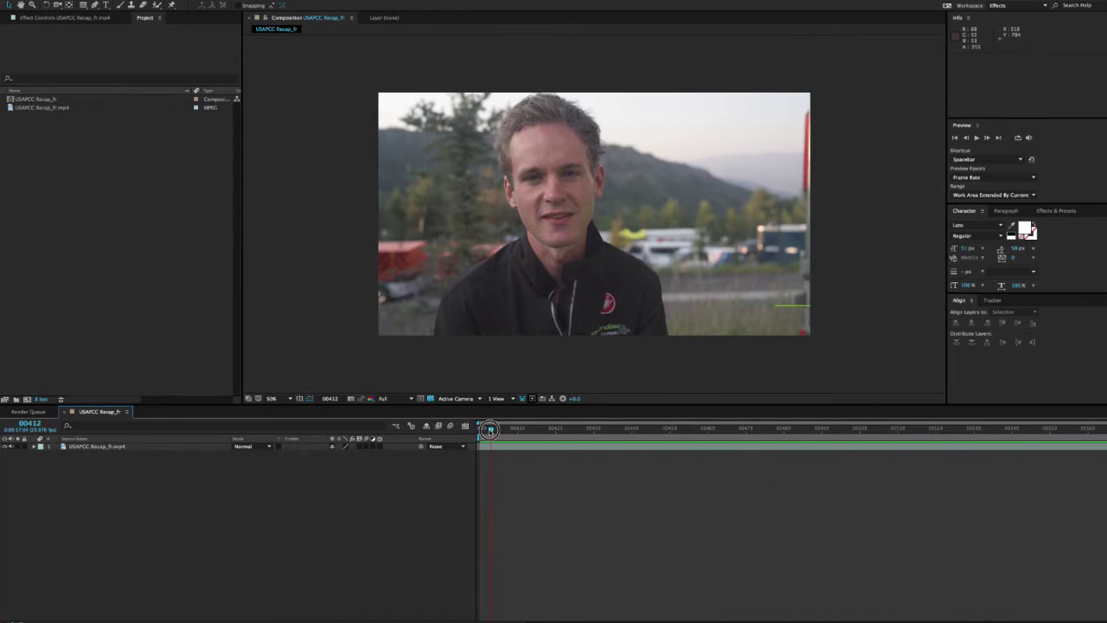
pyautogui.moveTo(478, 429); pyautogui.dragTo(552, 429)
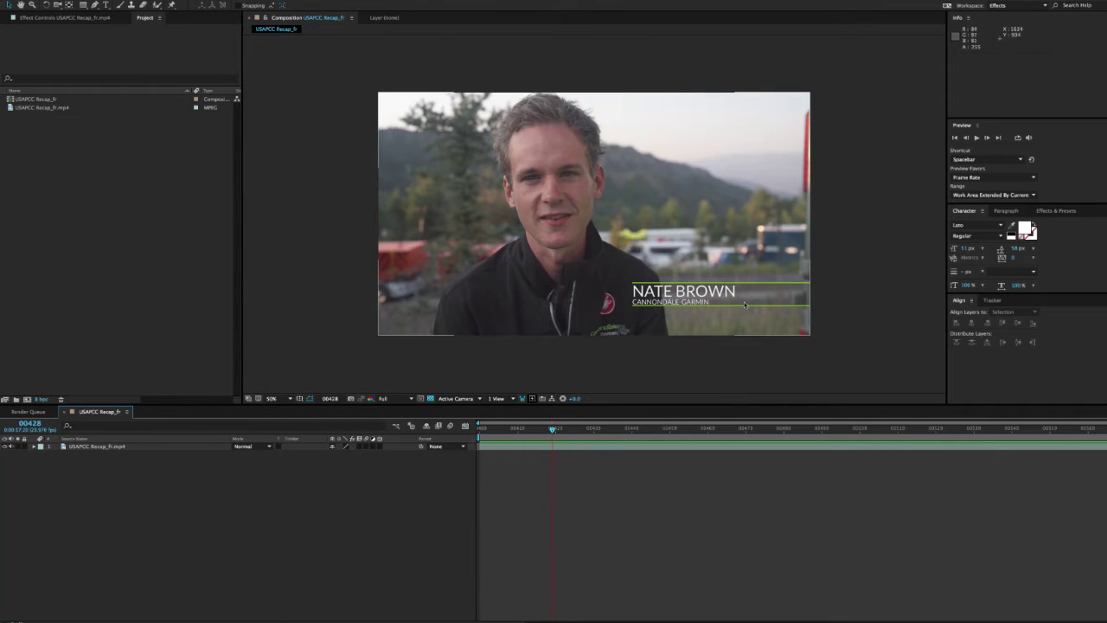
pyautogui.click(556, 429)
pyautogui.moveTo(555, 429); pyautogui.dragTo(844, 429)
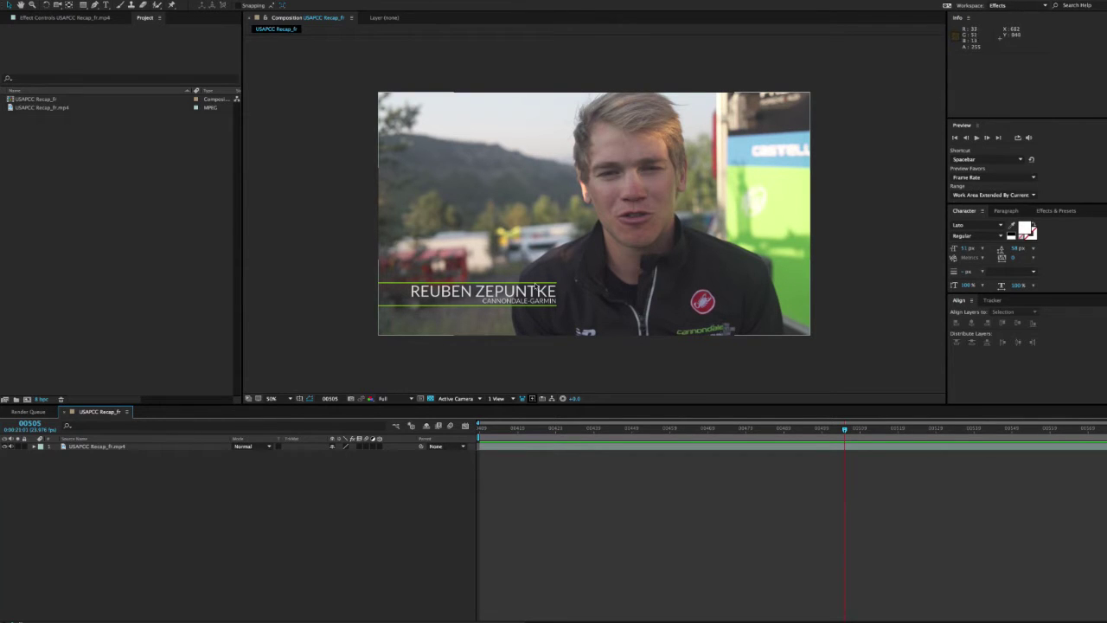
pyautogui.click(586, 430)
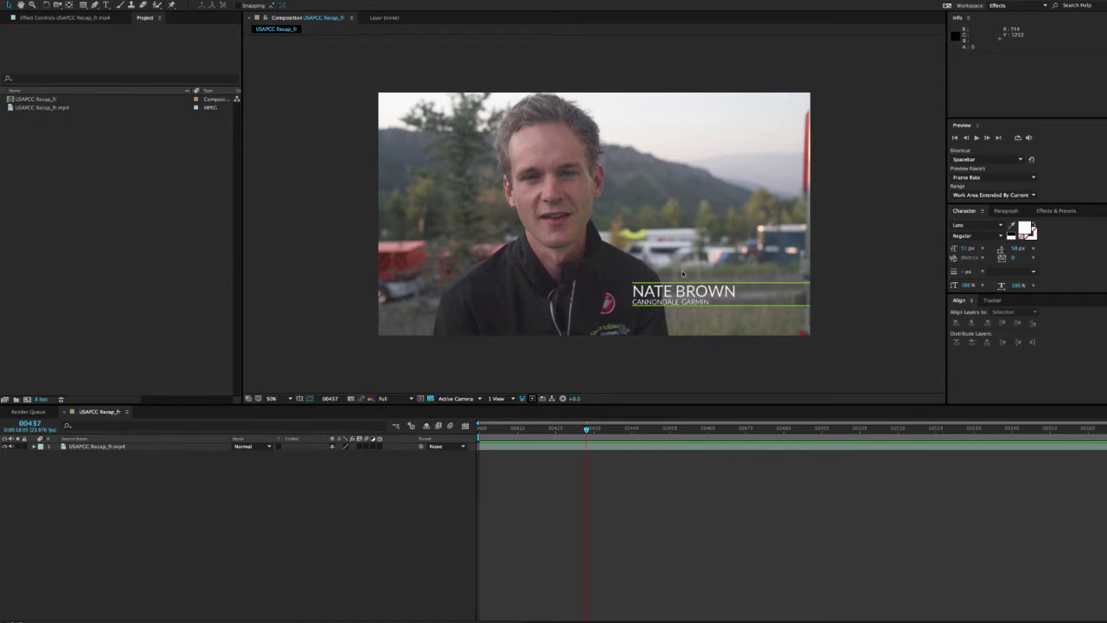
# Import C0354.MP4 from Footage > 2015 US Pro Challenge > Wednesday – Stage 3 and make a composition from it.
pyautogui.doubleClick(97, 243)
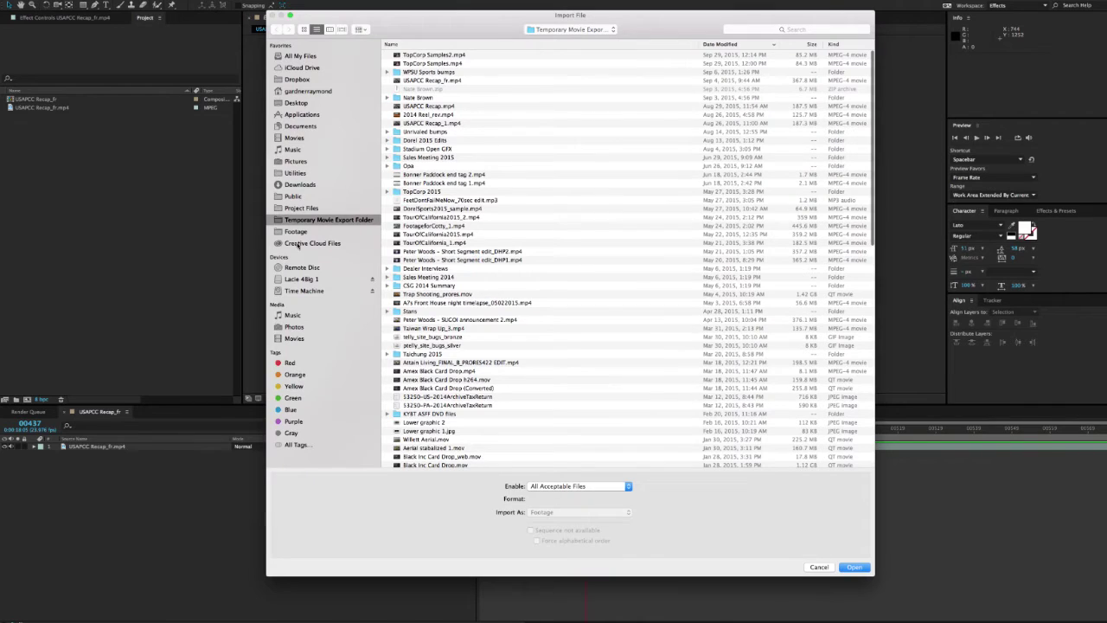
pyautogui.click(294, 232)
pyautogui.click(422, 64)
pyautogui.doubleClick(422, 64)
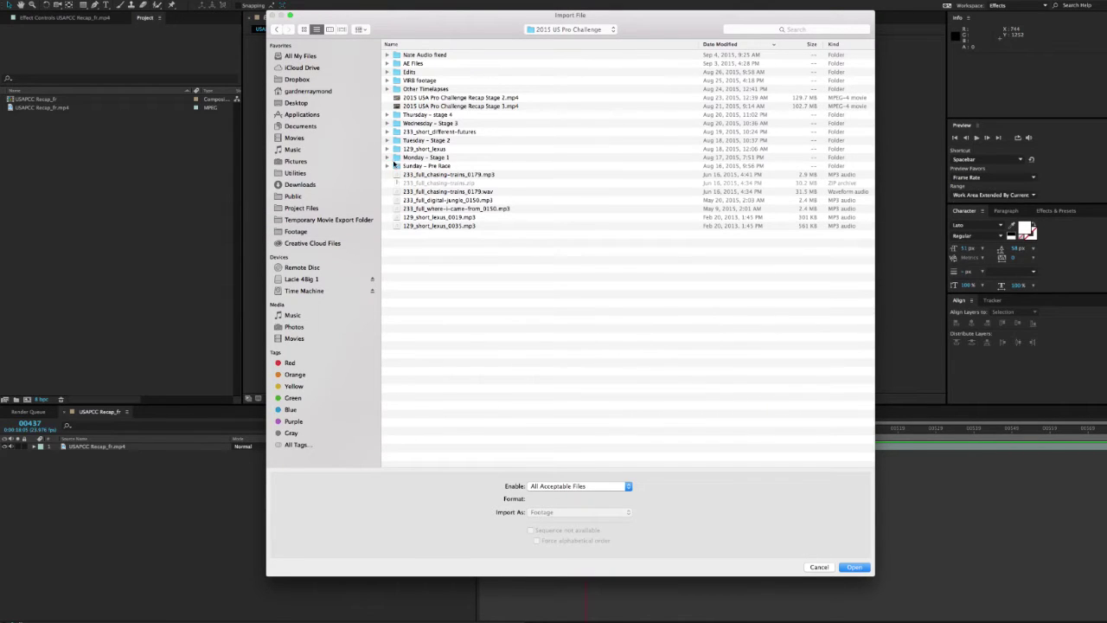
pyautogui.doubleClick(396, 123)
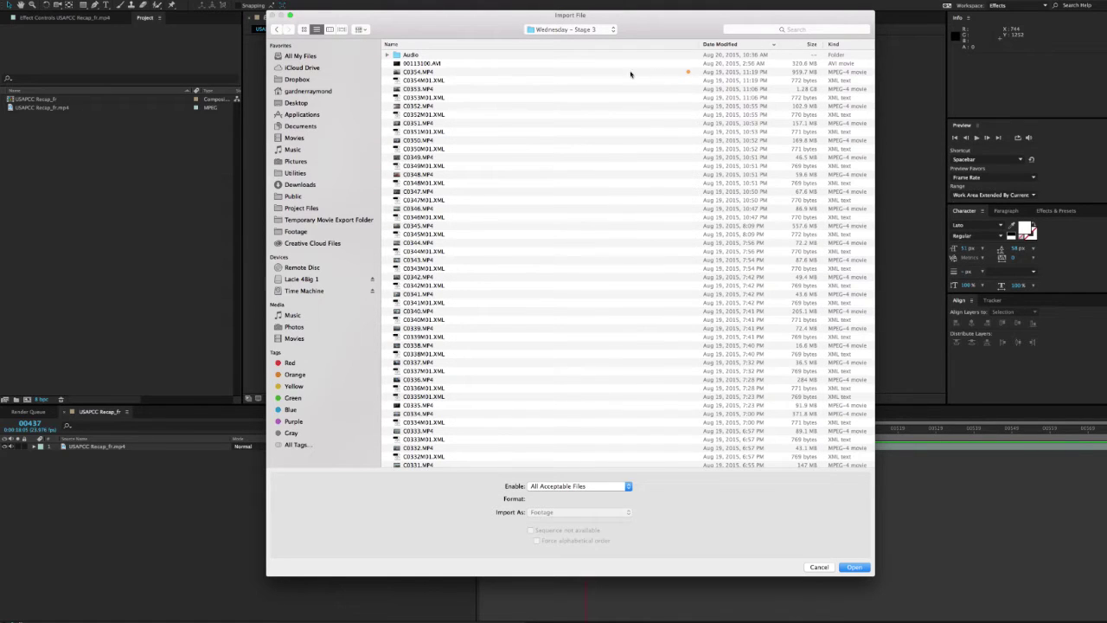
pyautogui.click(418, 73)
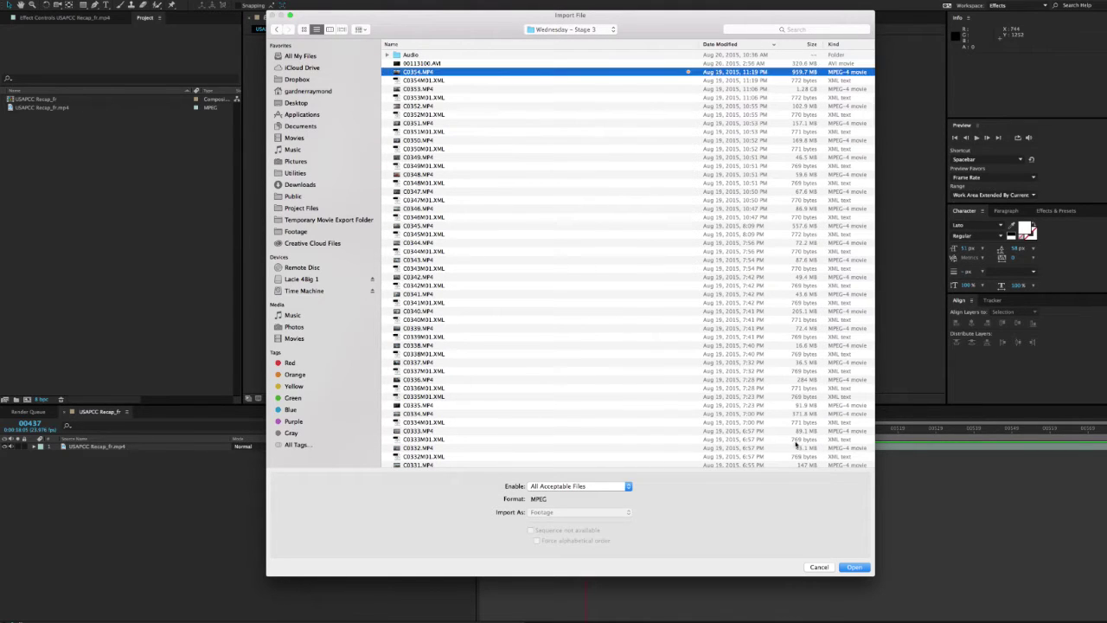
pyautogui.click(852, 569)
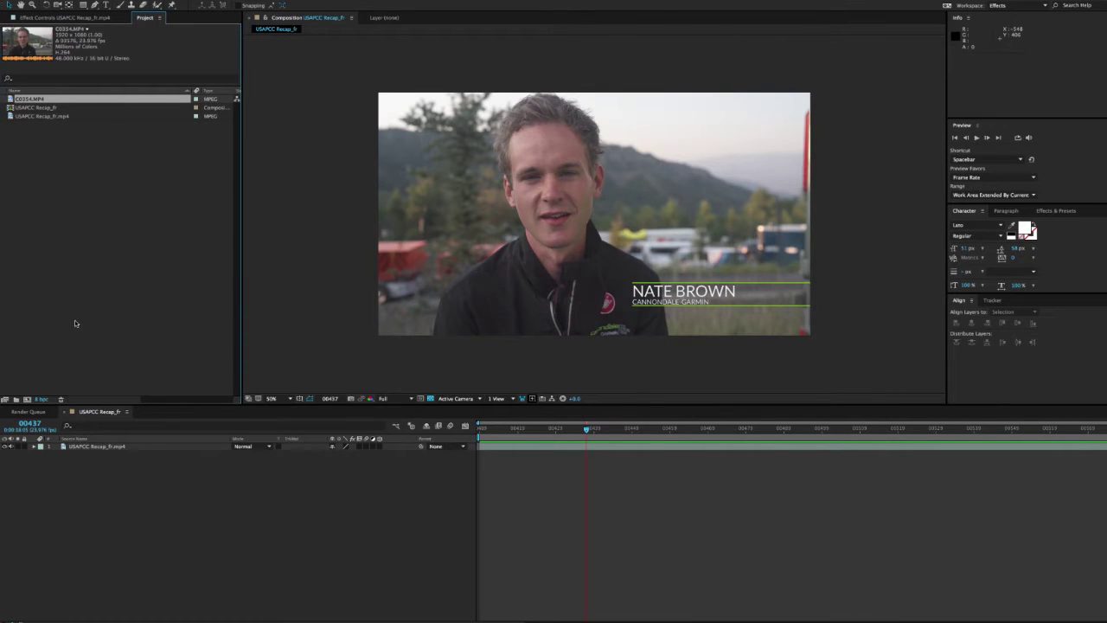
pyautogui.moveTo(26, 99); pyautogui.dragTo(27, 399)
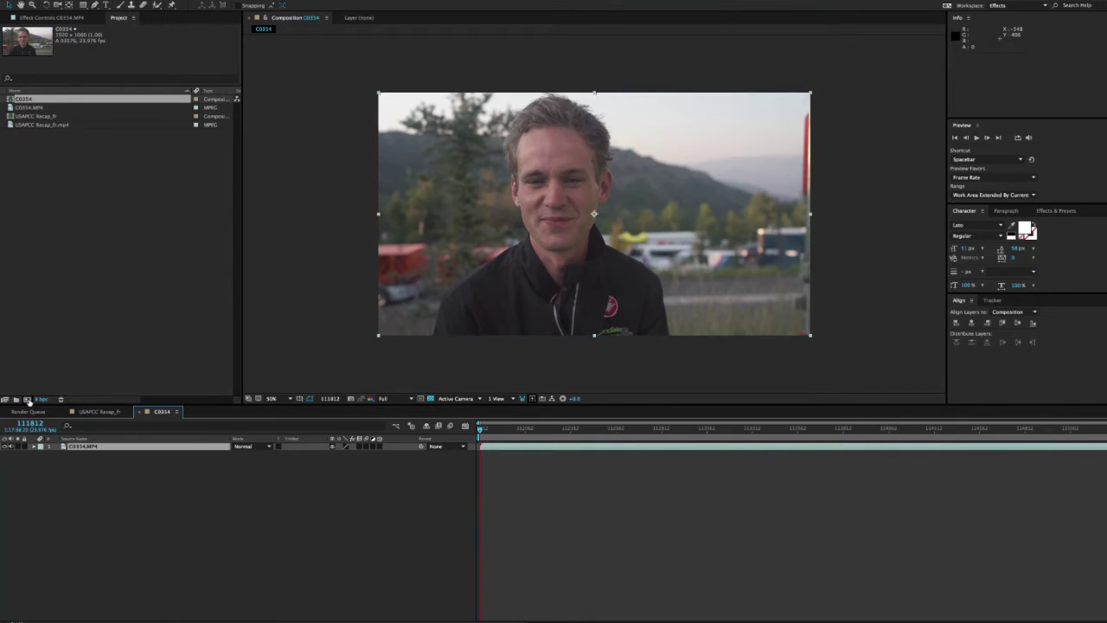
# Skim through the new C0354 composition's footage and return to its first frame.
pyautogui.moveTo(512, 432); pyautogui.dragTo(868, 444)
pyautogui.moveTo(530, 430); pyautogui.dragTo(495, 431)
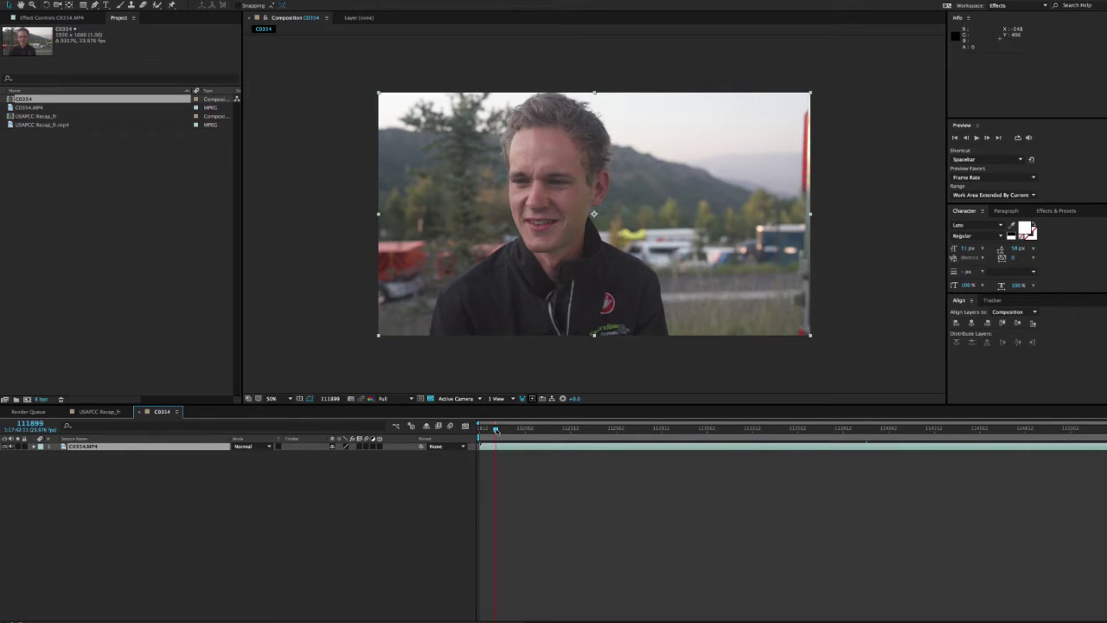
pyautogui.click(611, 461)
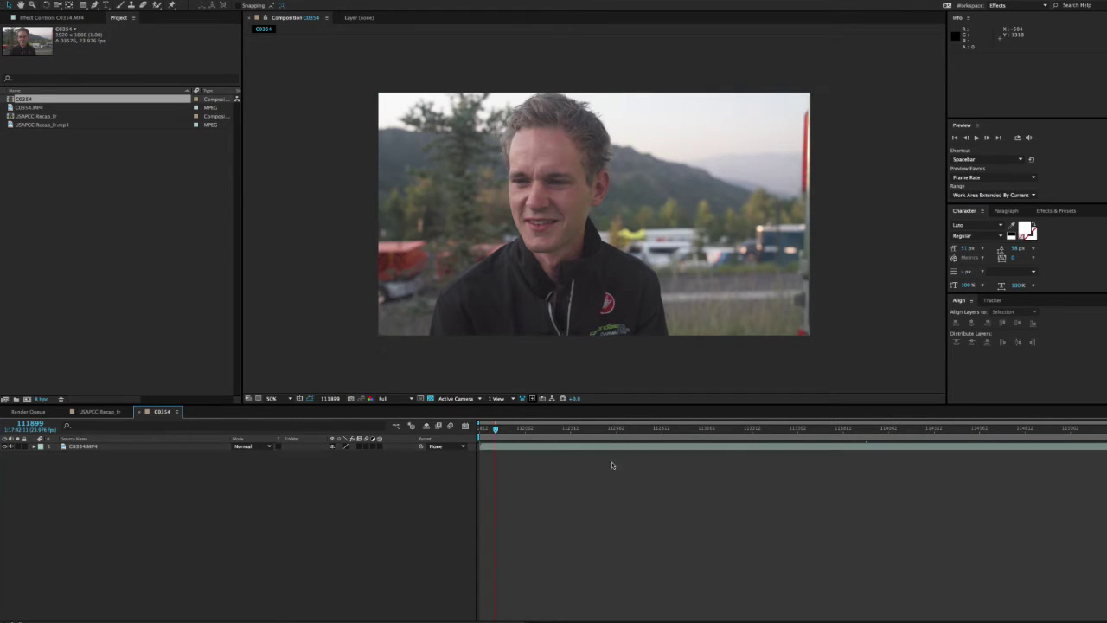
pyautogui.moveTo(495, 429); pyautogui.dragTo(476, 433)
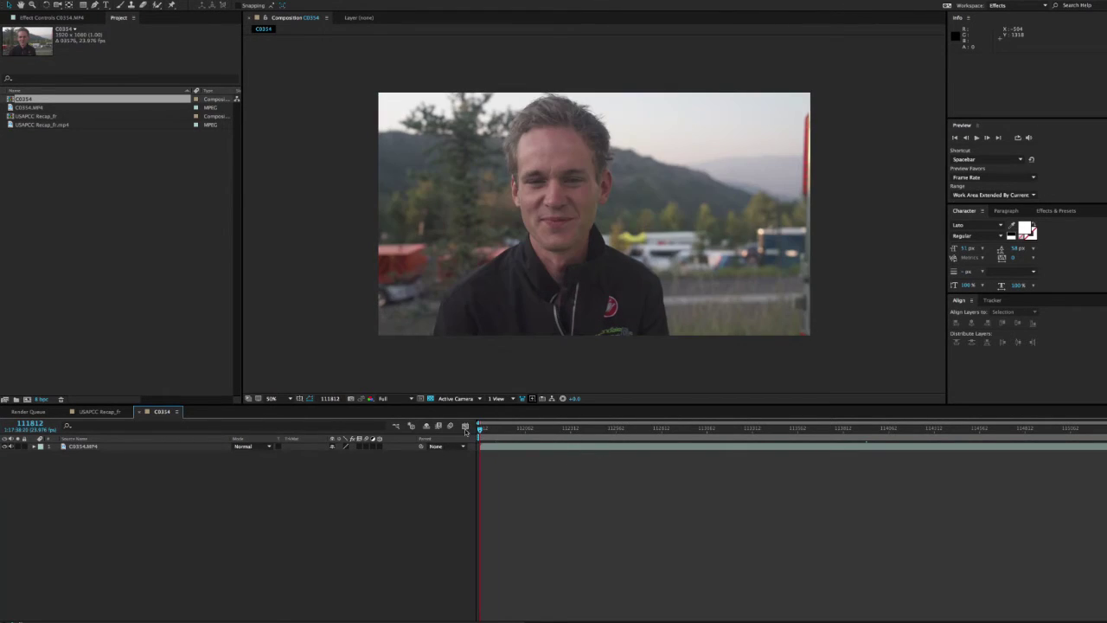
# Select the footage layer, zoom in and back out, then open Composition Settings.
pyautogui.click(399, 293)
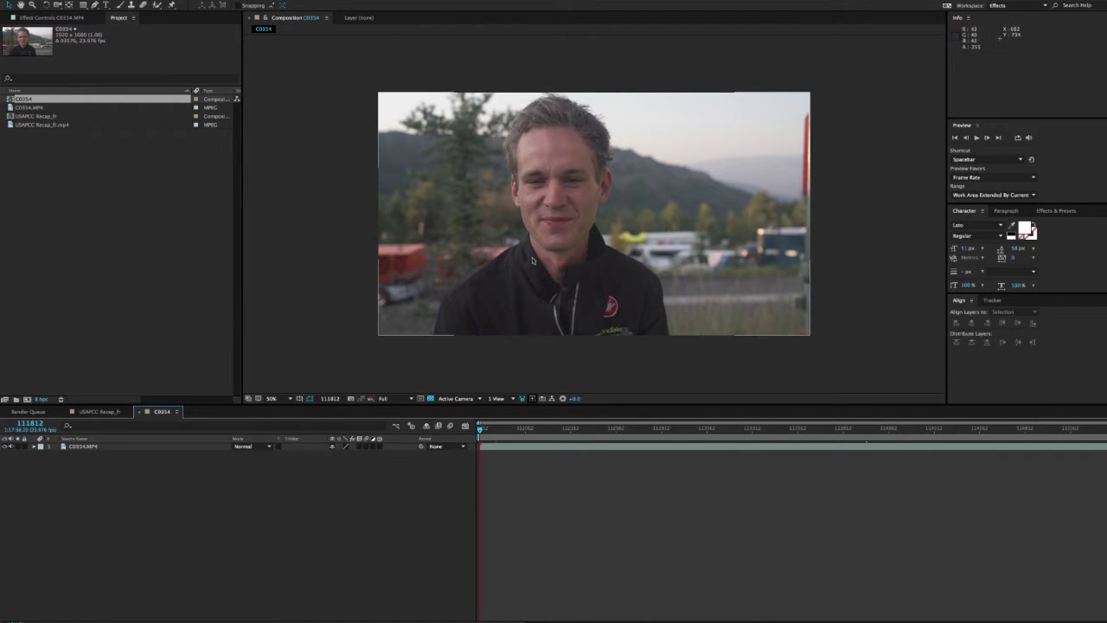
pyautogui.press('.')
pyautogui.press('.')
pyautogui.press('.')
pyautogui.press('.')
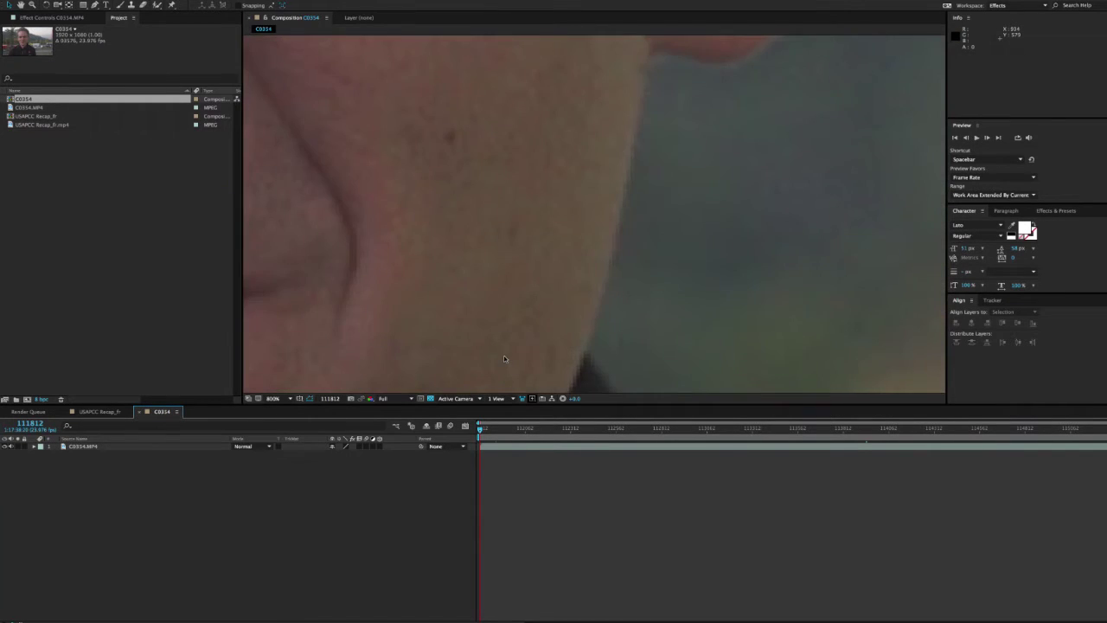
pyautogui.press(',')
pyautogui.press(',')
pyautogui.press(',')
pyautogui.press(',')
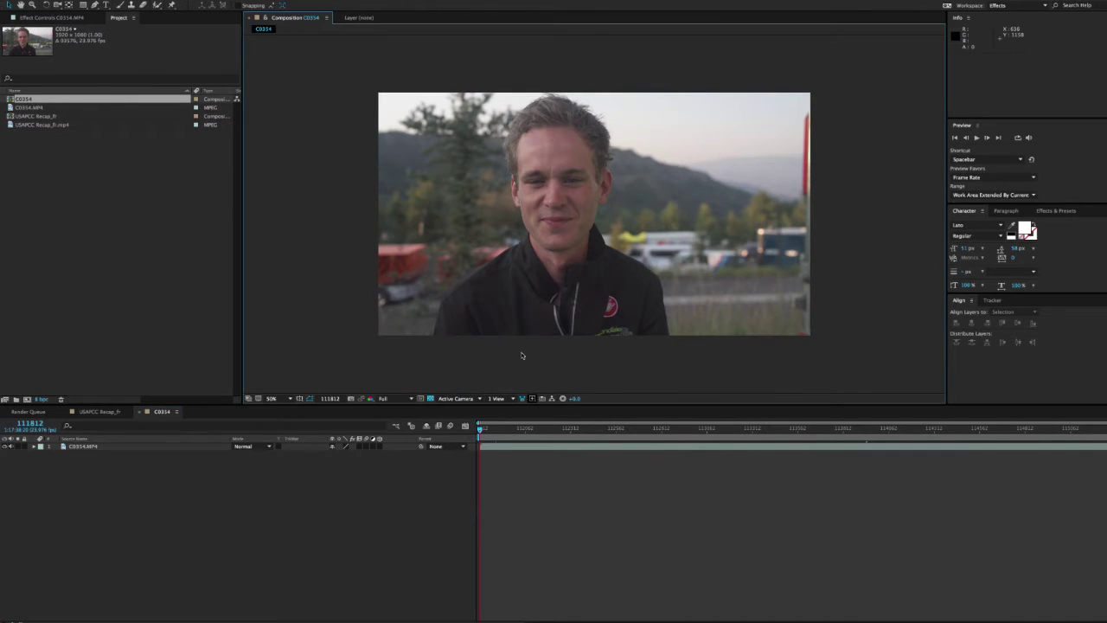
pyautogui.hotkey('ctrl', 'k')
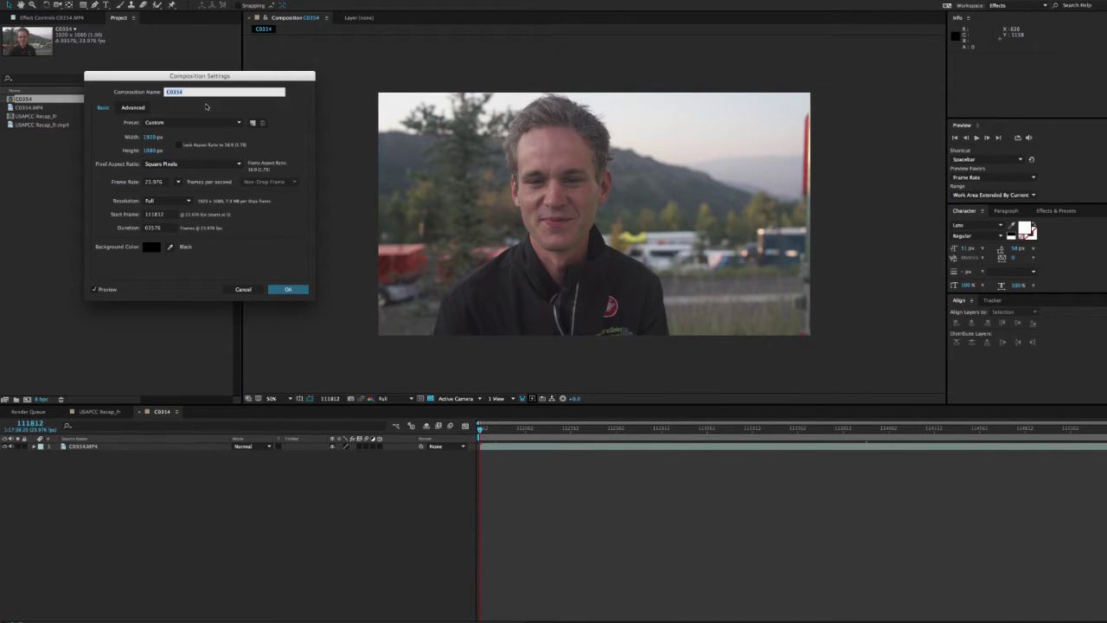
# Reopen Composition Settings from the Composition menu and set Start Frame to 0.
pyautogui.moveTo(208, 82); pyautogui.dragTo(246, 81)
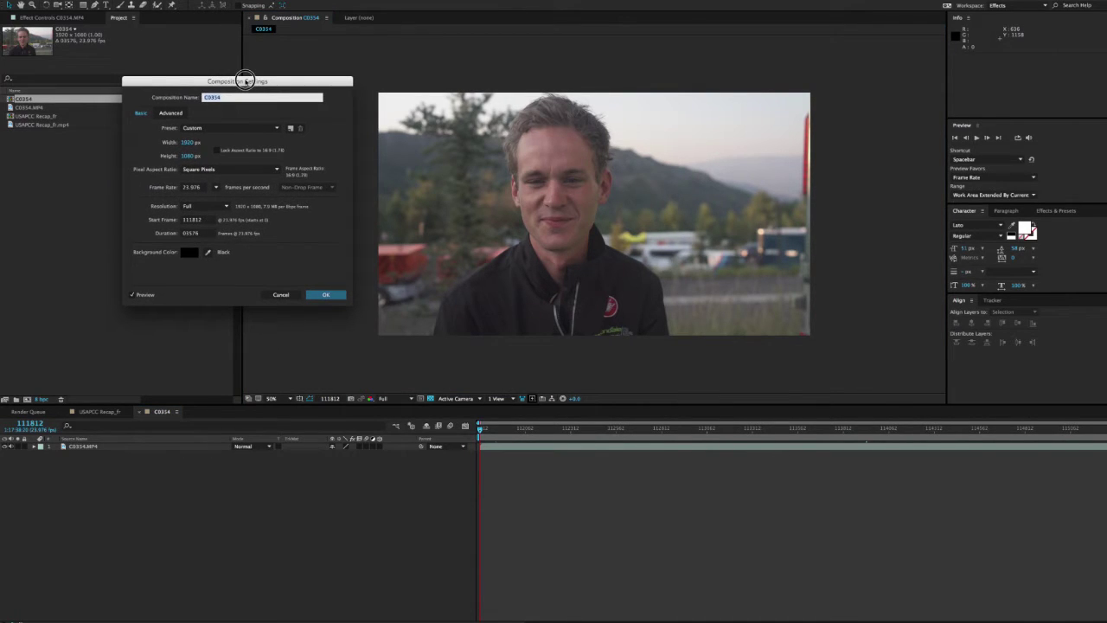
pyautogui.click(279, 295)
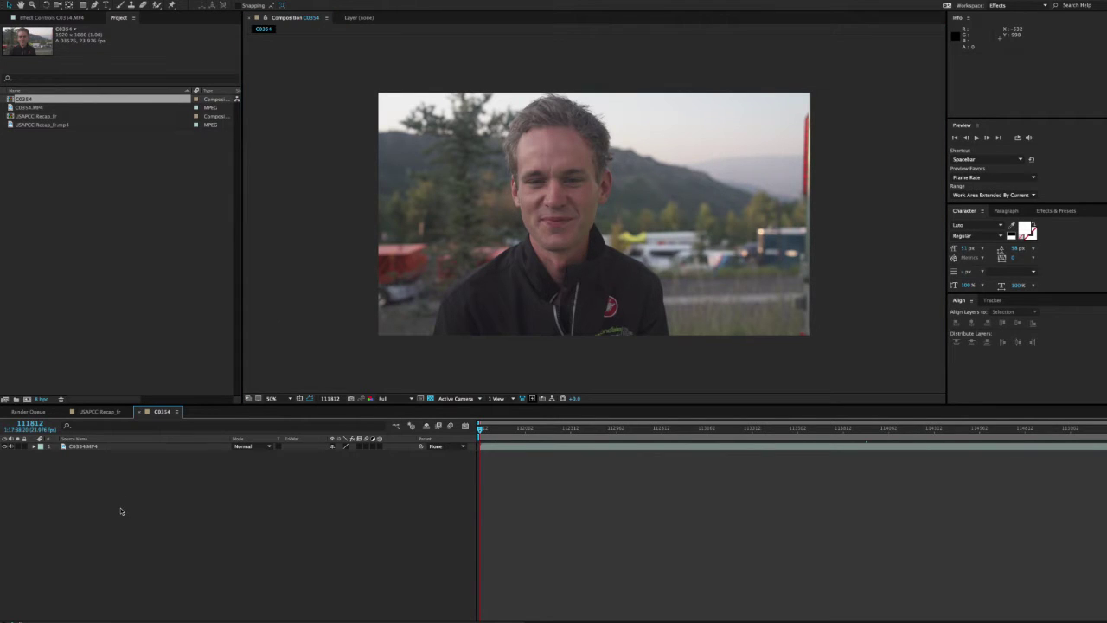
pyautogui.click(130, 0)
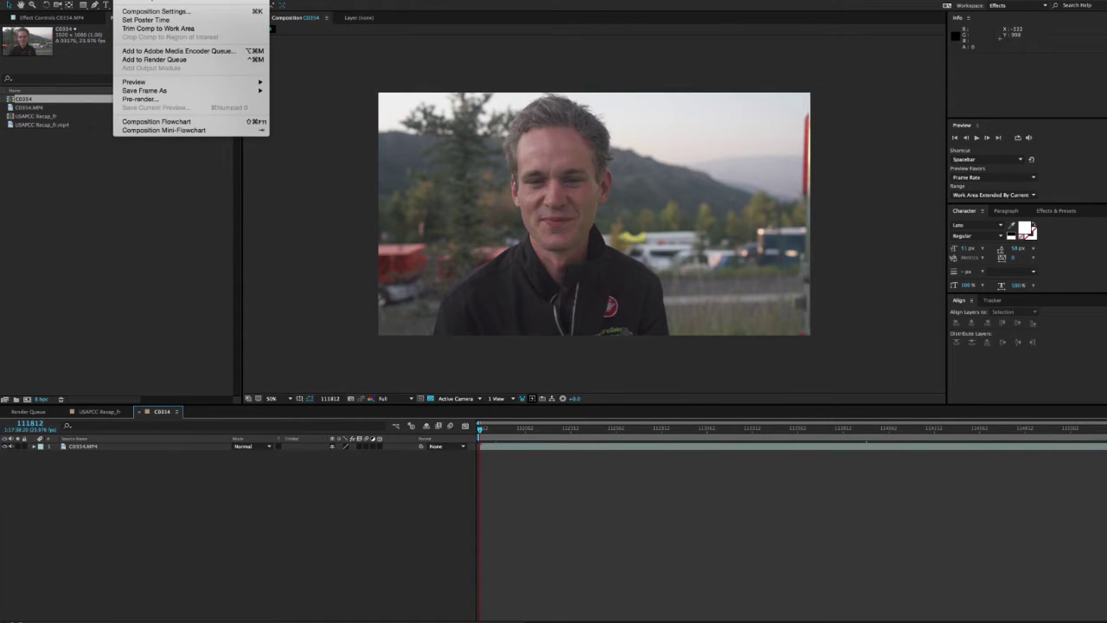
pyautogui.click(140, 12)
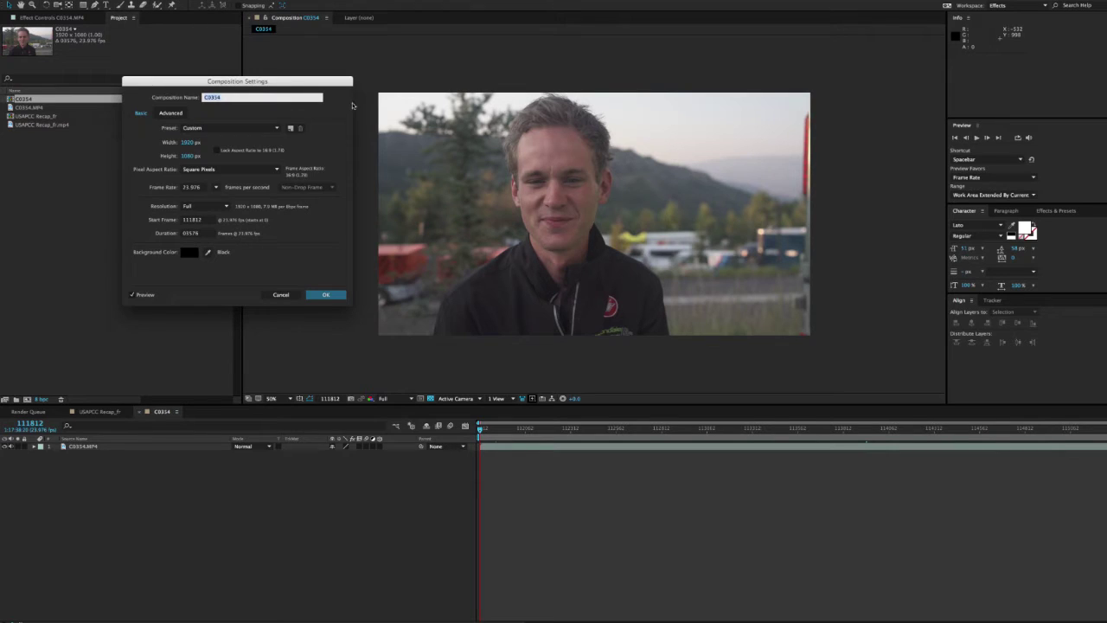
pyautogui.moveTo(311, 82); pyautogui.dragTo(357, 101)
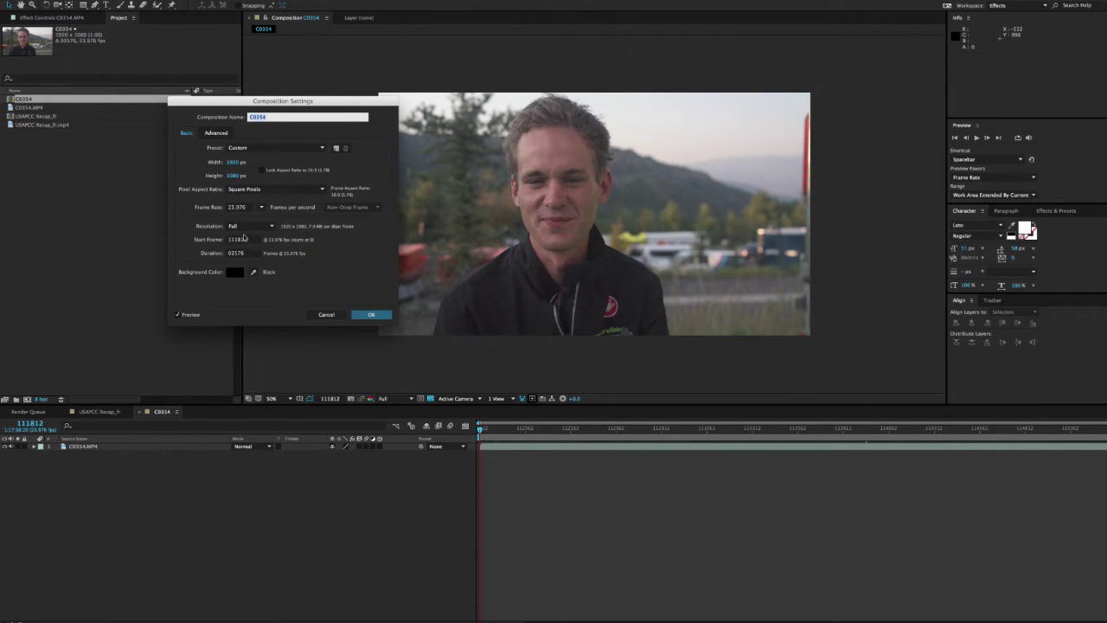
pyautogui.click(243, 239)
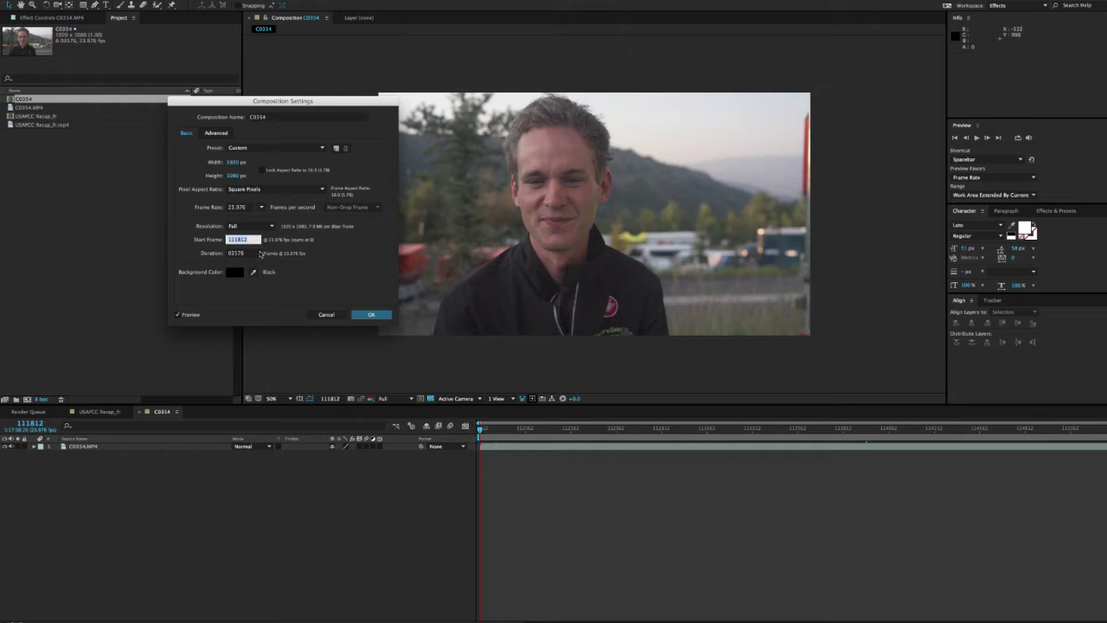
pyautogui.write('0')
pyautogui.click(368, 315)
pyautogui.click(368, 315)
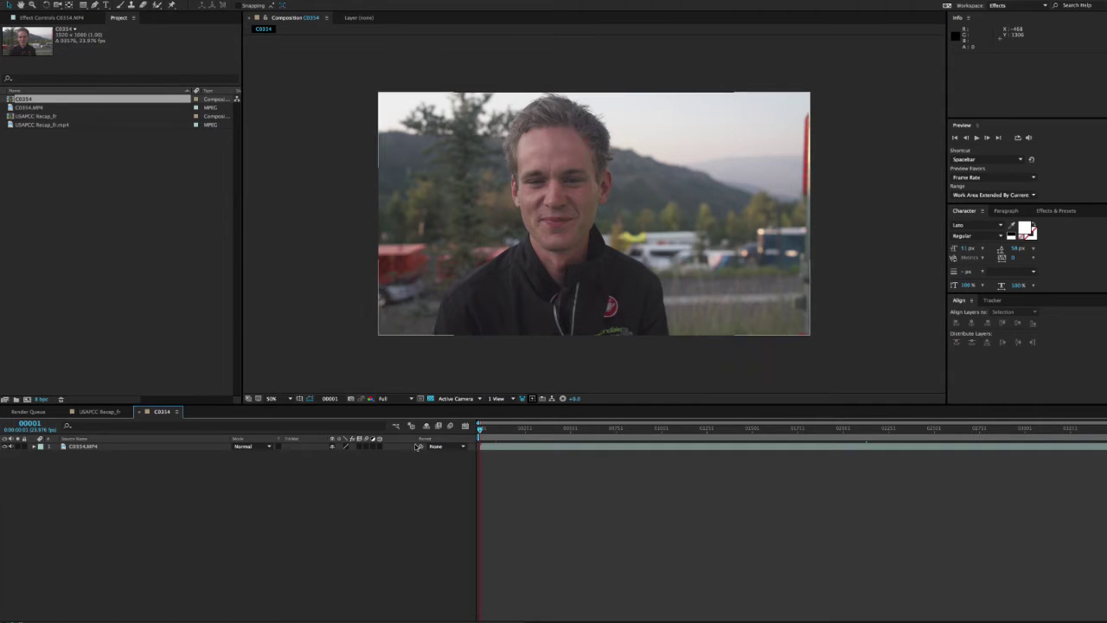
# Set the work area to end at frame 00248 of the clip.
pyautogui.moveTo(480, 429); pyautogui.dragTo(1087, 433)
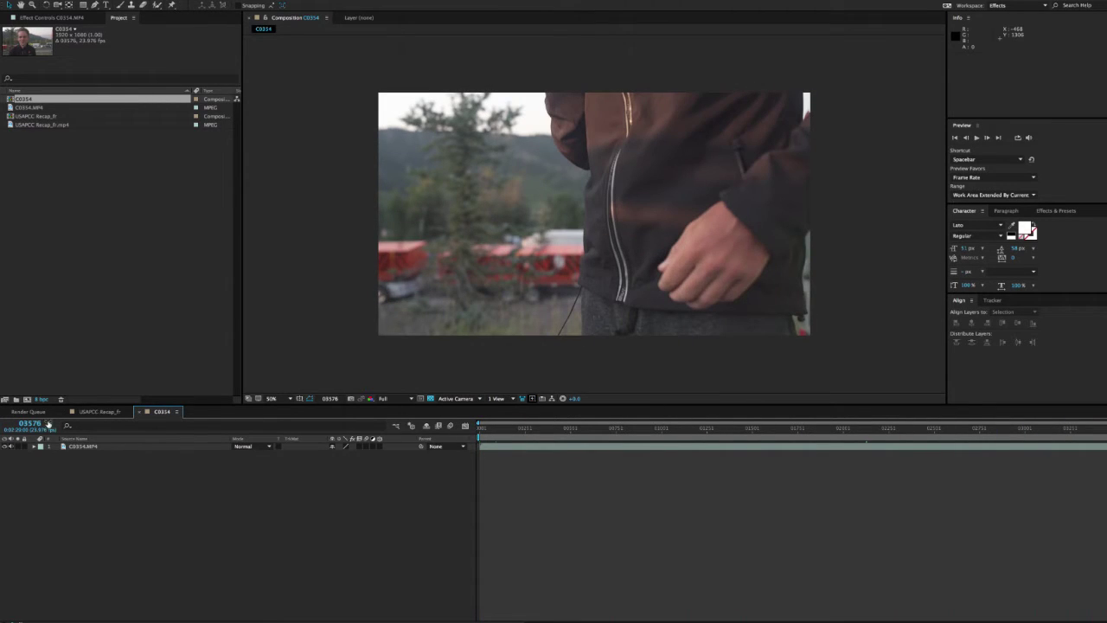
pyautogui.click(570, 445)
pyautogui.click(525, 429)
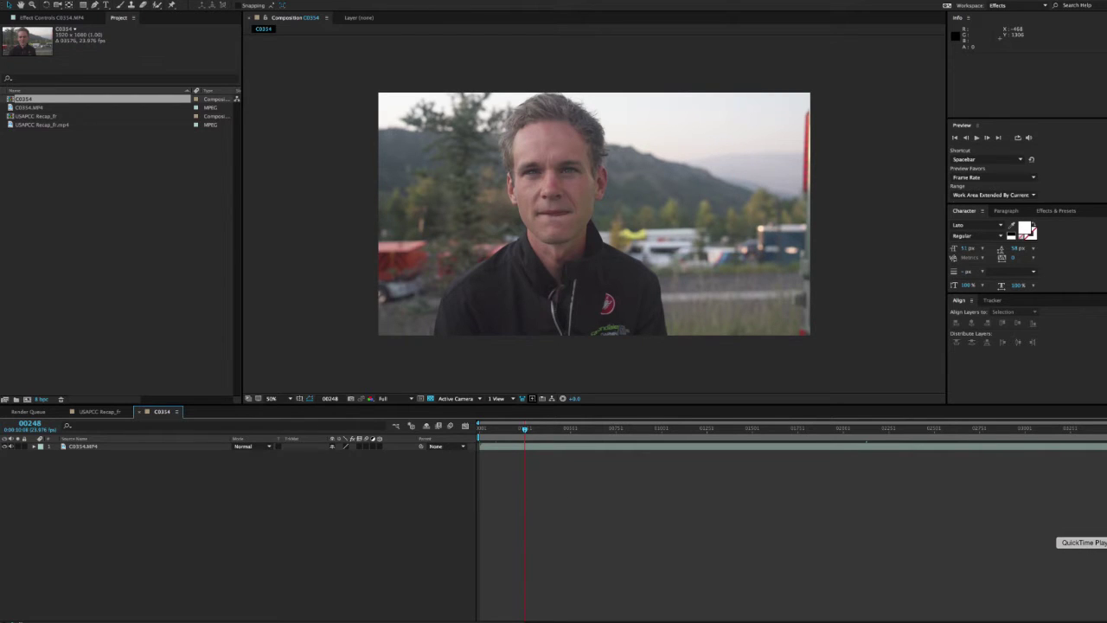
pyautogui.press('n')
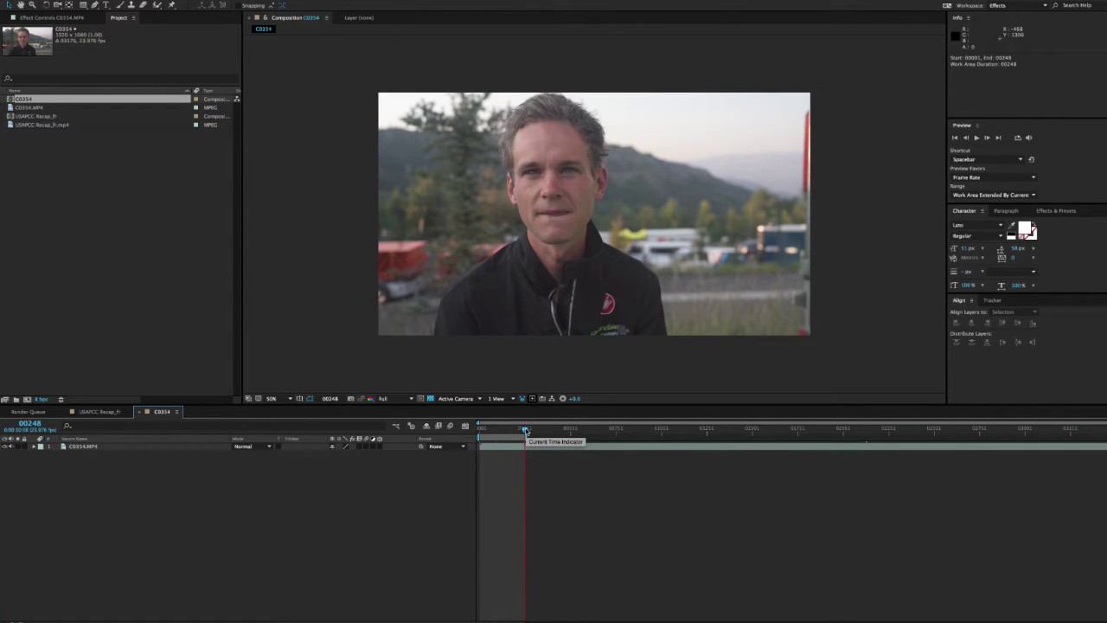
pyautogui.moveTo(525, 430); pyautogui.dragTo(525, 430)
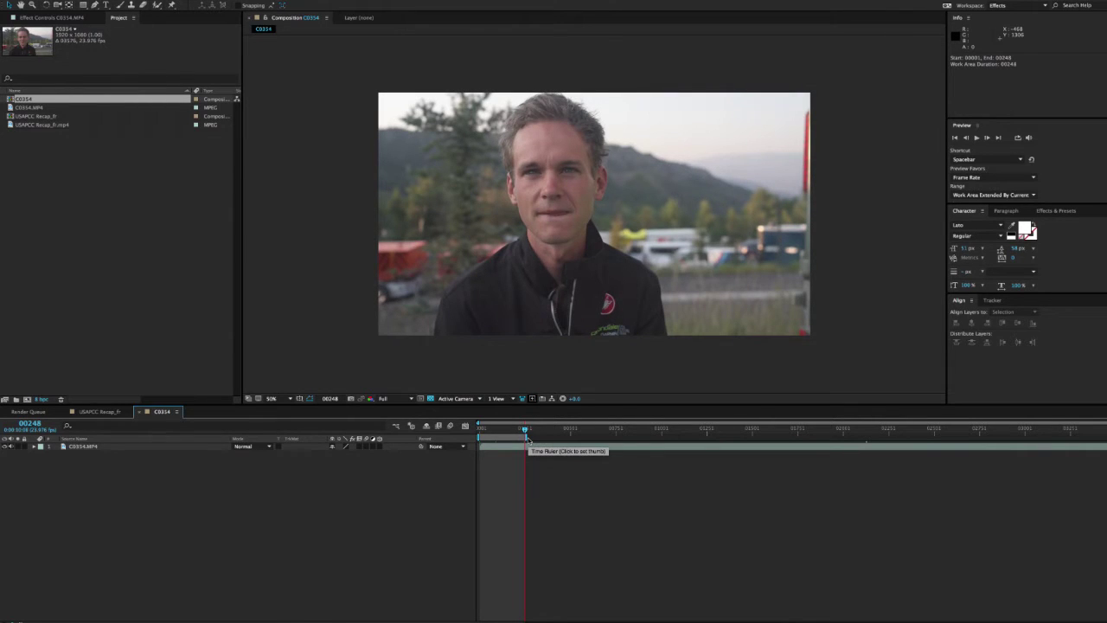
# Apply Trim Comp to Work Area, then preview the result from the first frame.
pyautogui.rightClick(502, 437)
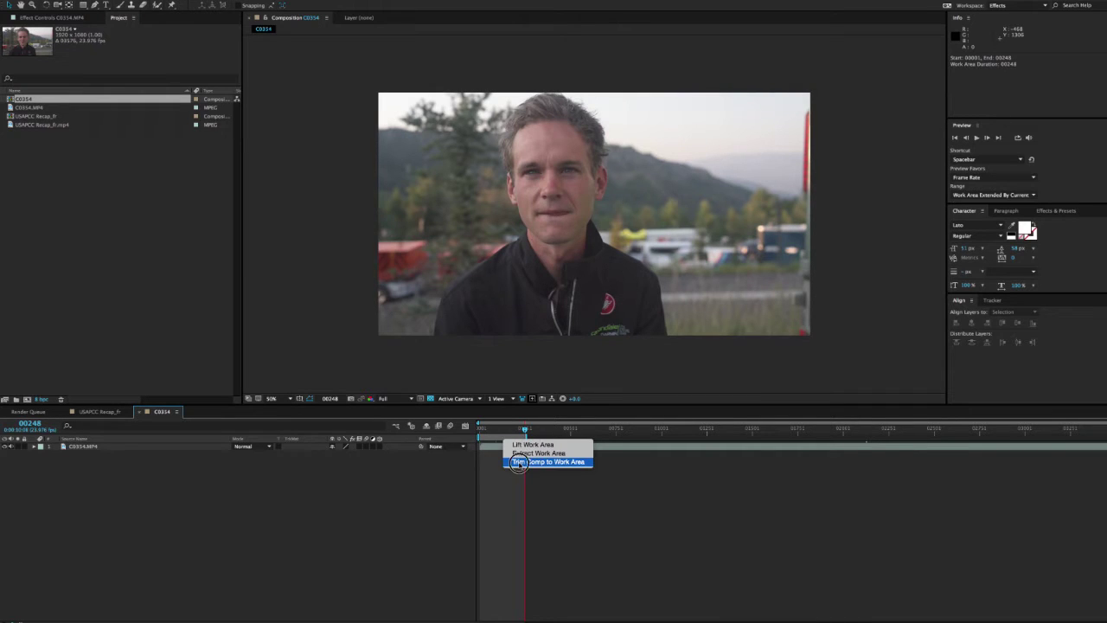
pyautogui.click(512, 461)
pyautogui.press('space')
pyautogui.press('space')
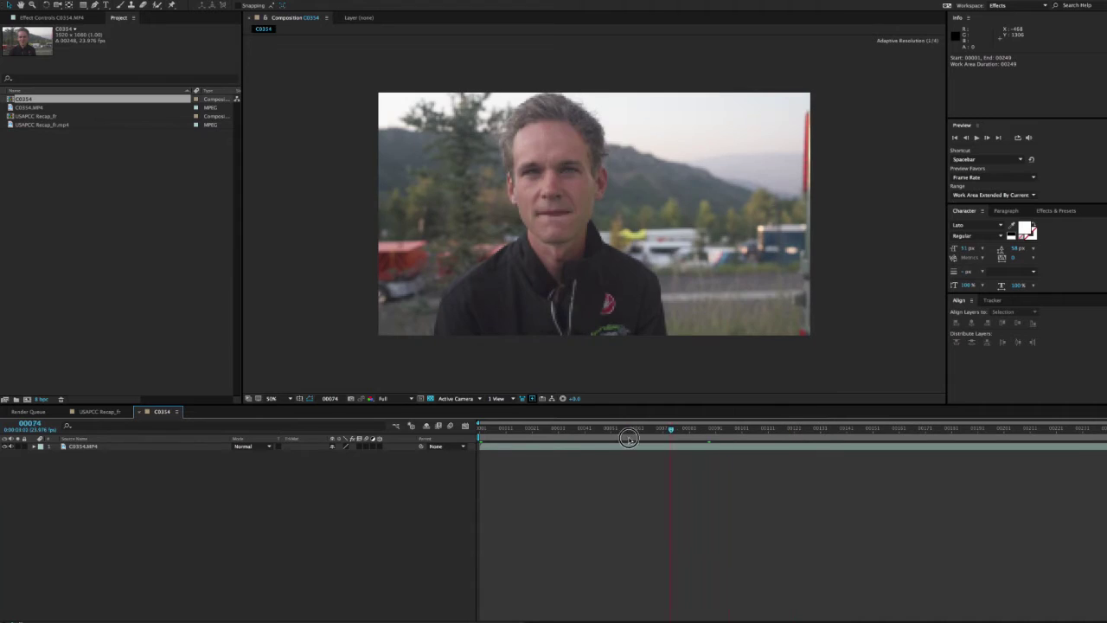
pyautogui.click(475, 437)
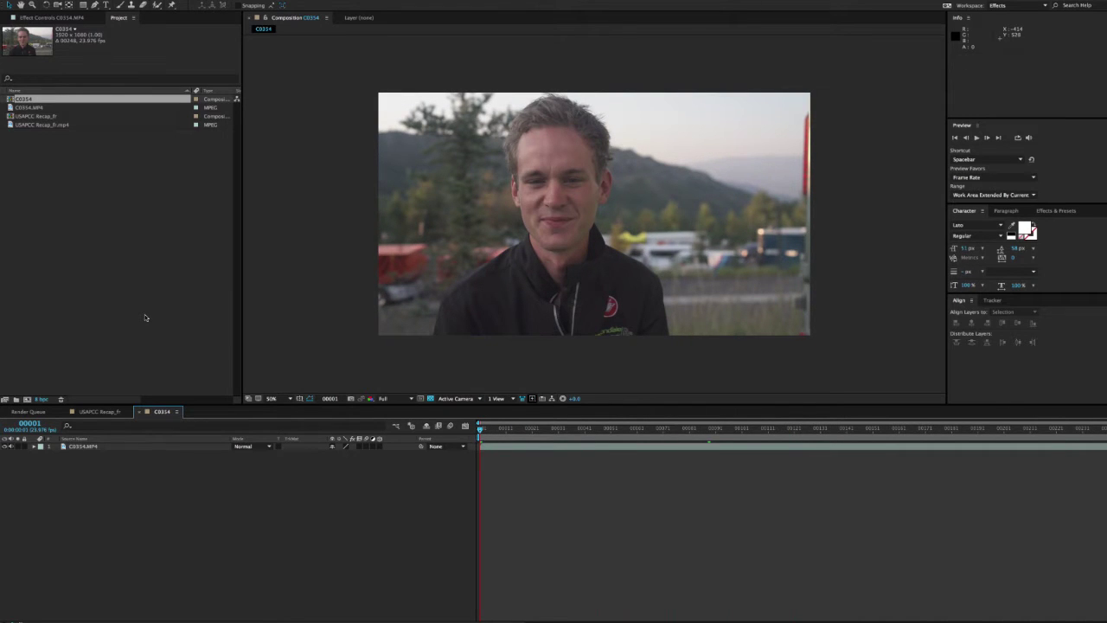
# Turn on Title/Action Safe guides from the Grid and Guide Options menu over C0354.
pyautogui.click(300, 399)
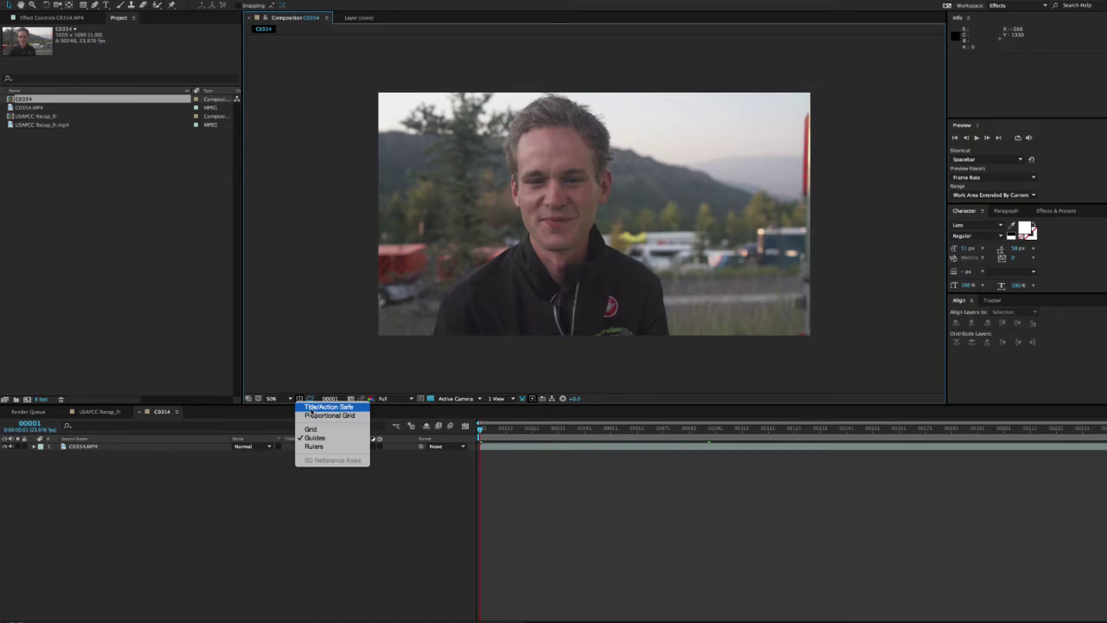
pyautogui.click(318, 407)
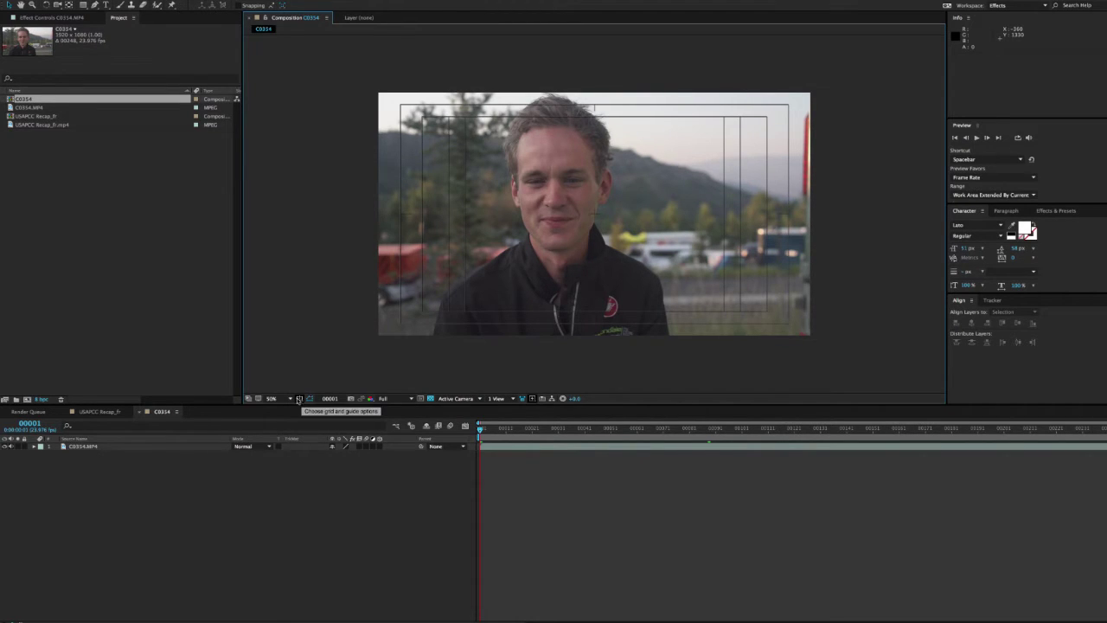
pyautogui.click(300, 400)
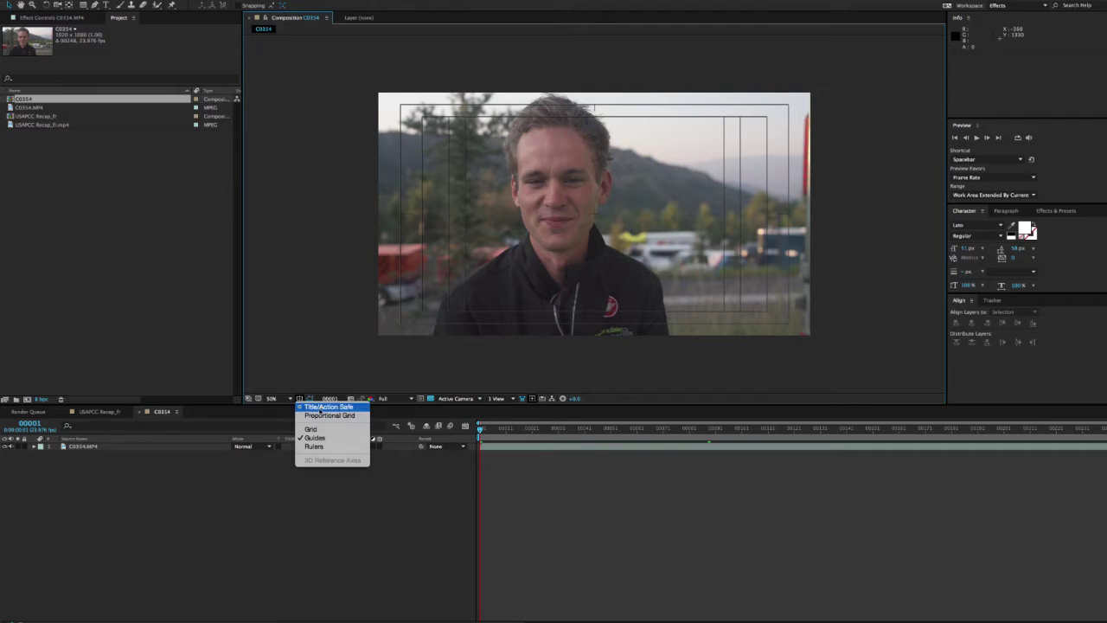
pyautogui.click(309, 371)
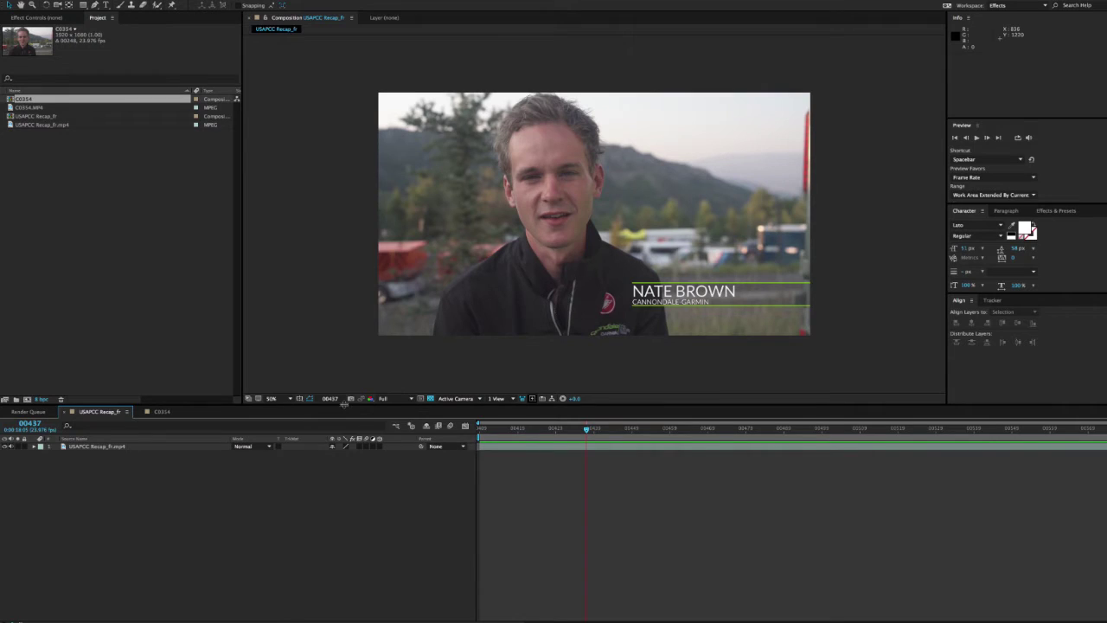
# Show title/action safe guides on USAPCC Recap_fr, compare it with C0354, and end on C0354.
pyautogui.click(310, 399)
pyautogui.press("'")
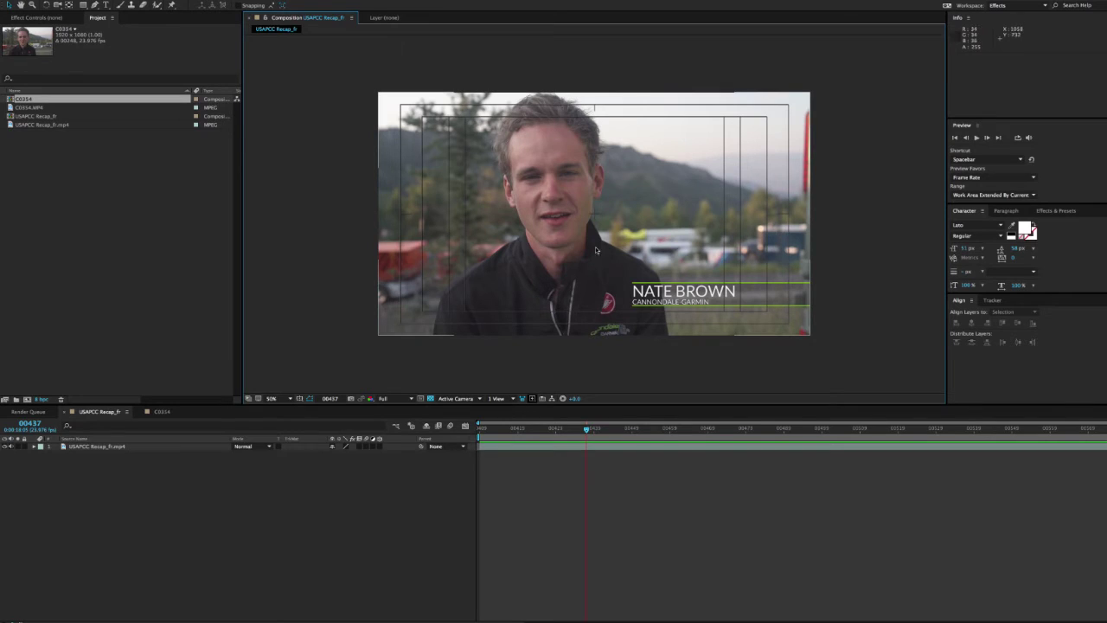
pyautogui.click(158, 412)
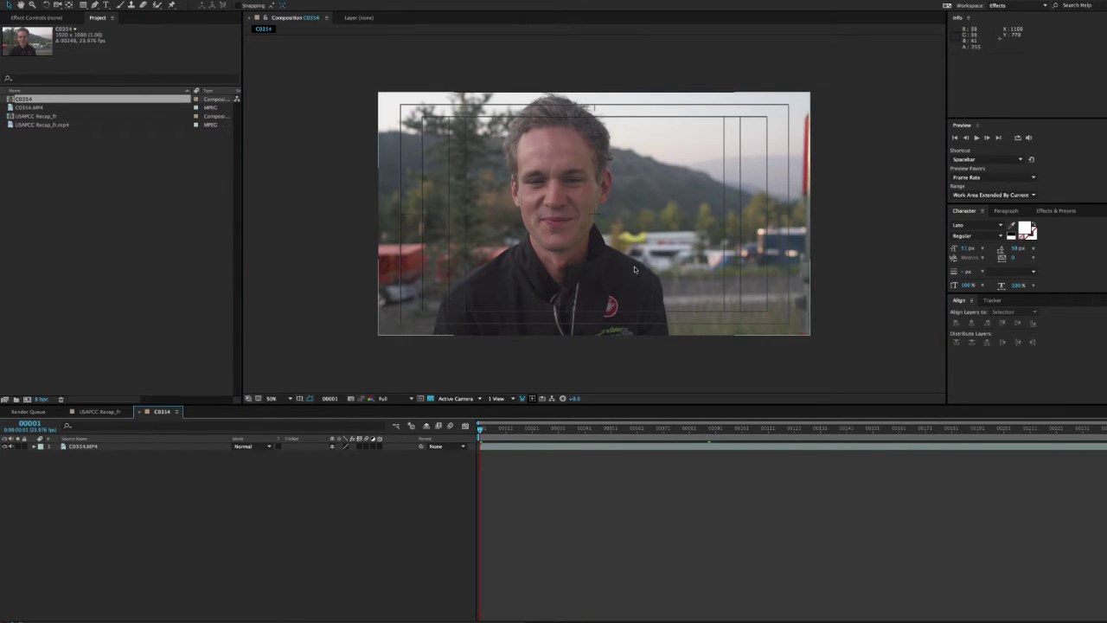
pyautogui.click(99, 410)
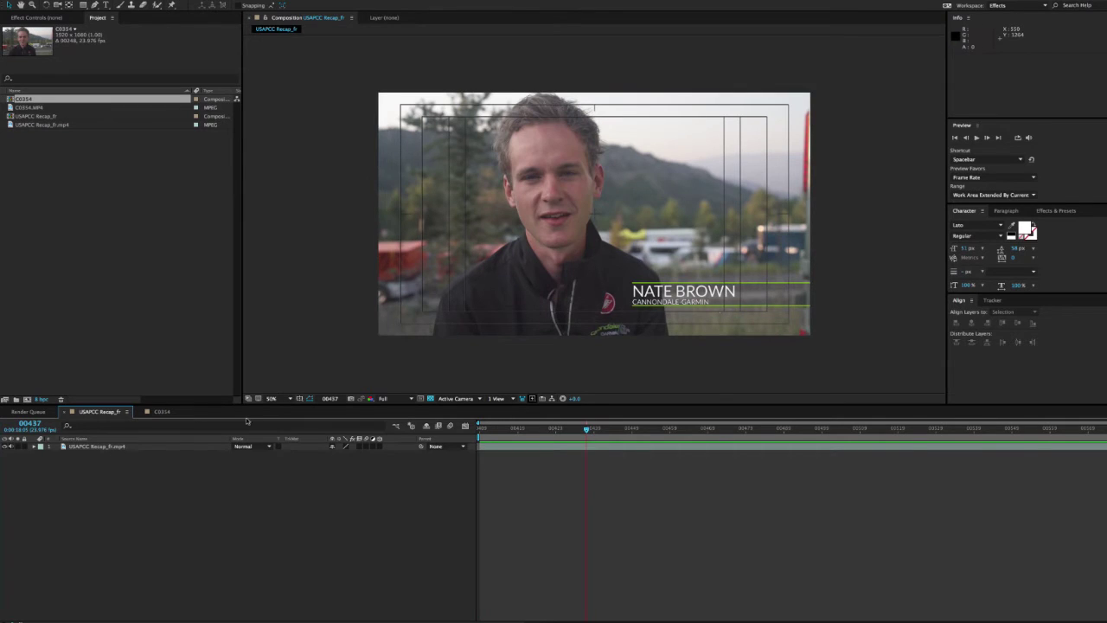
pyautogui.click(168, 413)
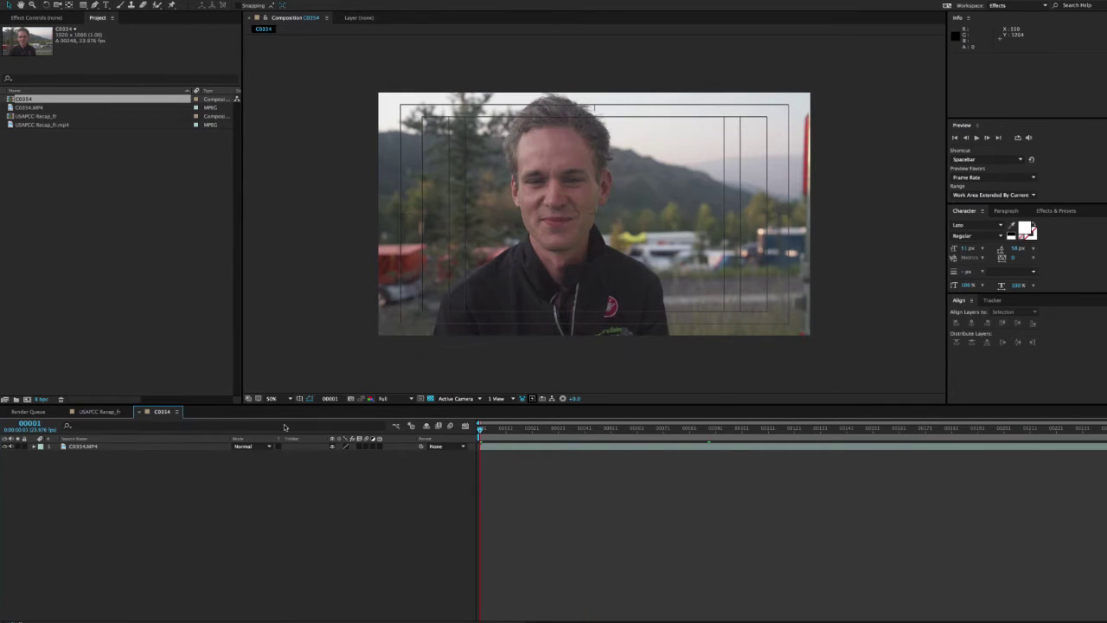
pyautogui.click(95, 6)
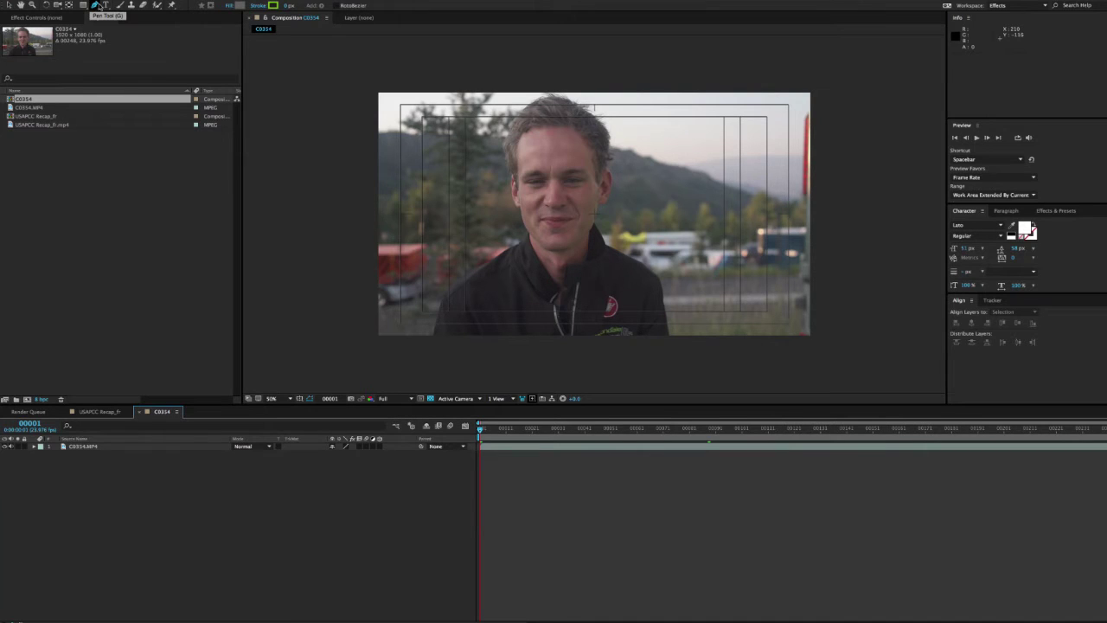
# Set the Pen tool's stroke width to 3 px and leave the footage layer deselected.
pyautogui.click(285, 8)
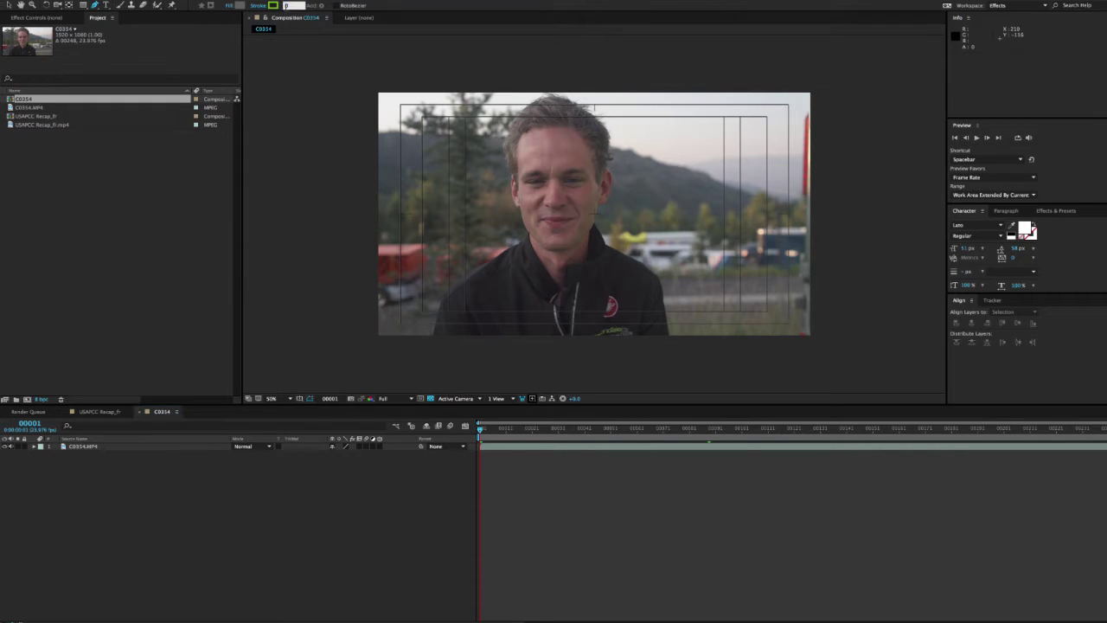
pyautogui.write('3')
pyautogui.press('Return')
pyautogui.click(82, 446)
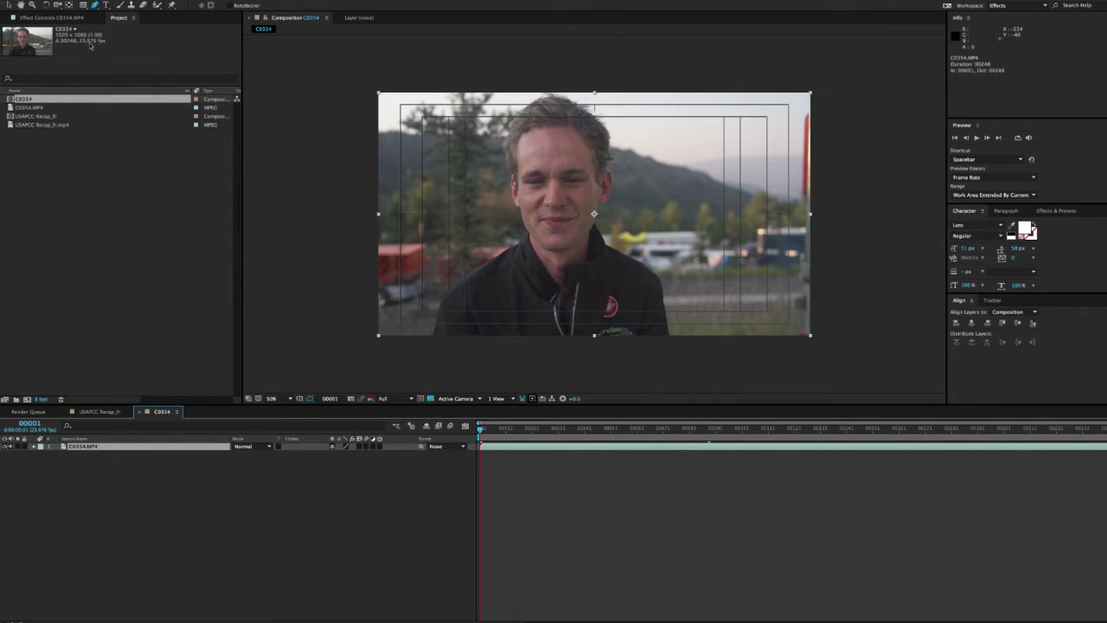
pyautogui.click(137, 513)
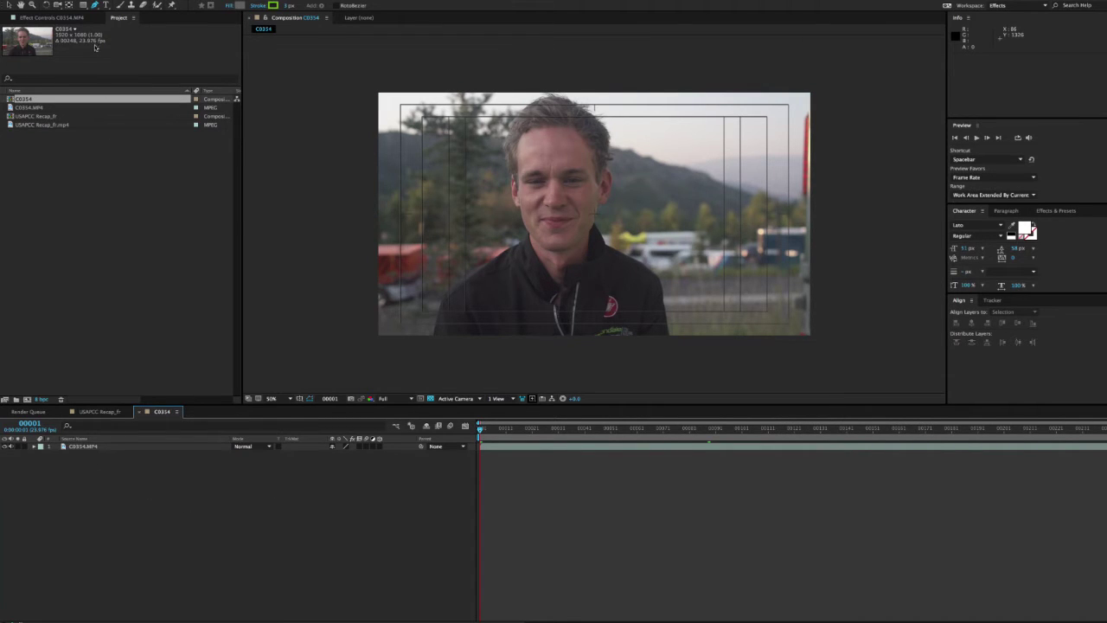
# Draw a two-point horizontal line, deselect it, and zoom in on the lower right.
pyautogui.click(816, 309)
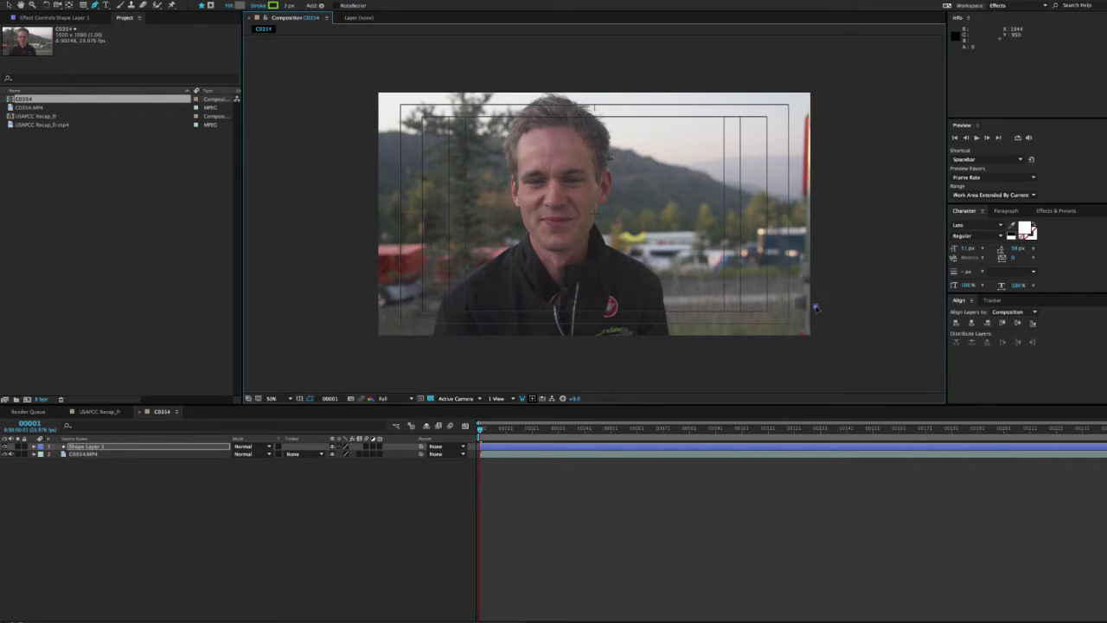
pyautogui.click(660, 307)
pyautogui.click(7, 6)
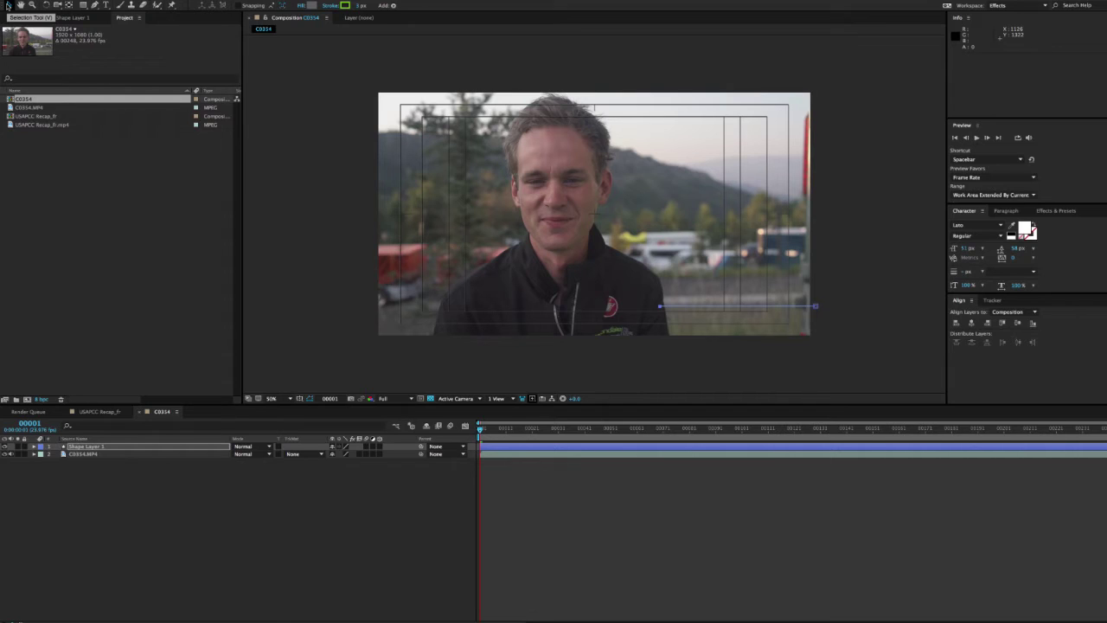
pyautogui.click(409, 532)
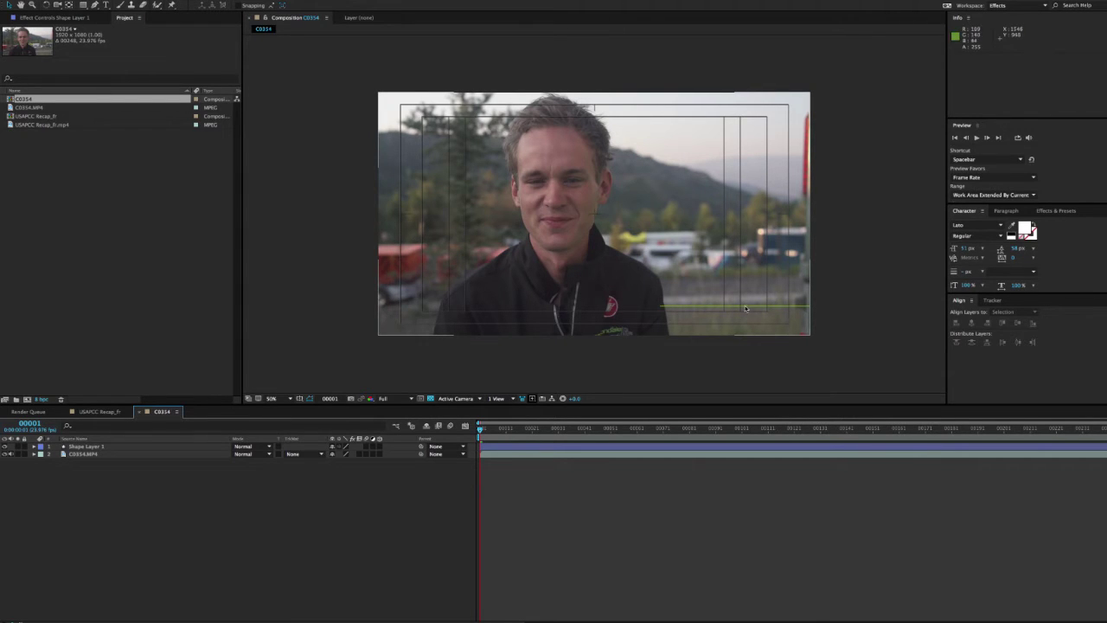
pyautogui.click(666, 305)
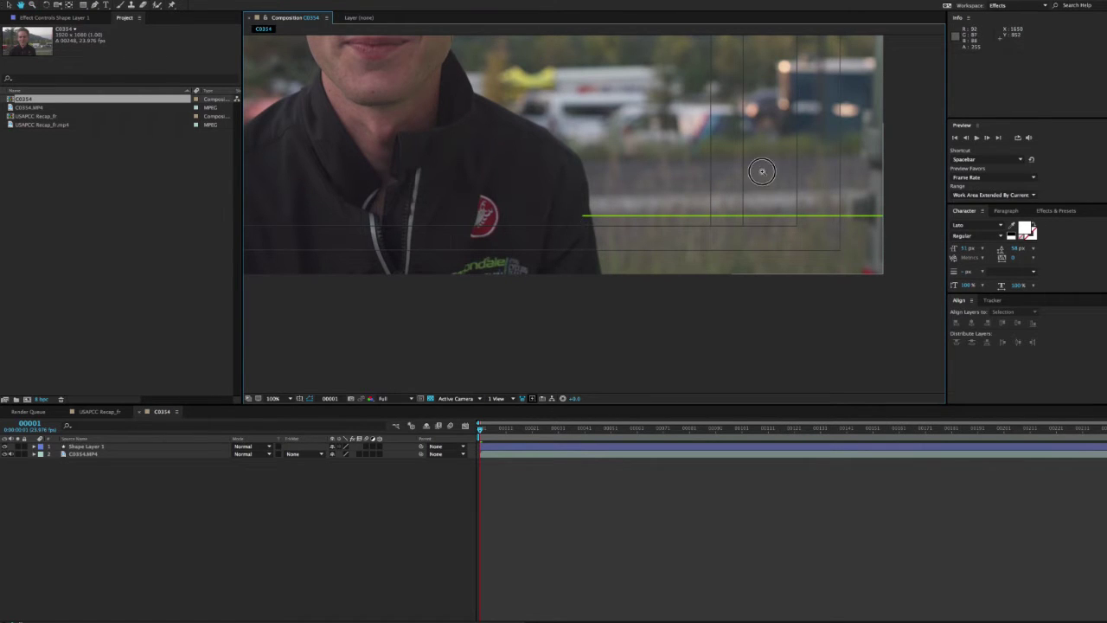
# Drag the green line's left vertex further left toward the man's jacket.
pyautogui.moveTo(759, 173); pyautogui.dragTo(683, 221)
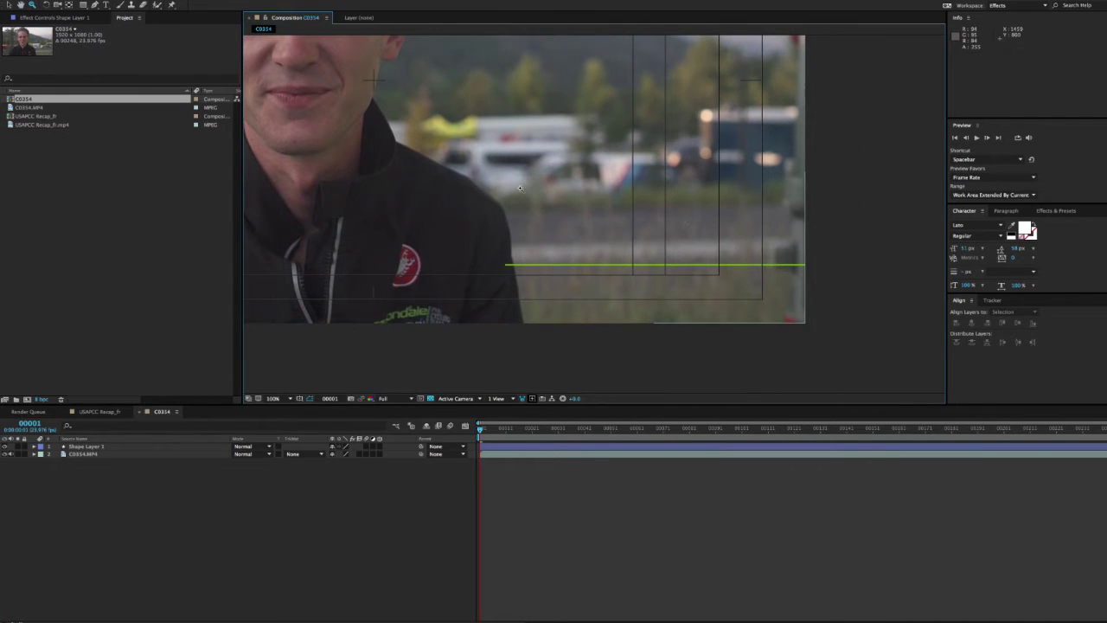
pyautogui.click(92, 447)
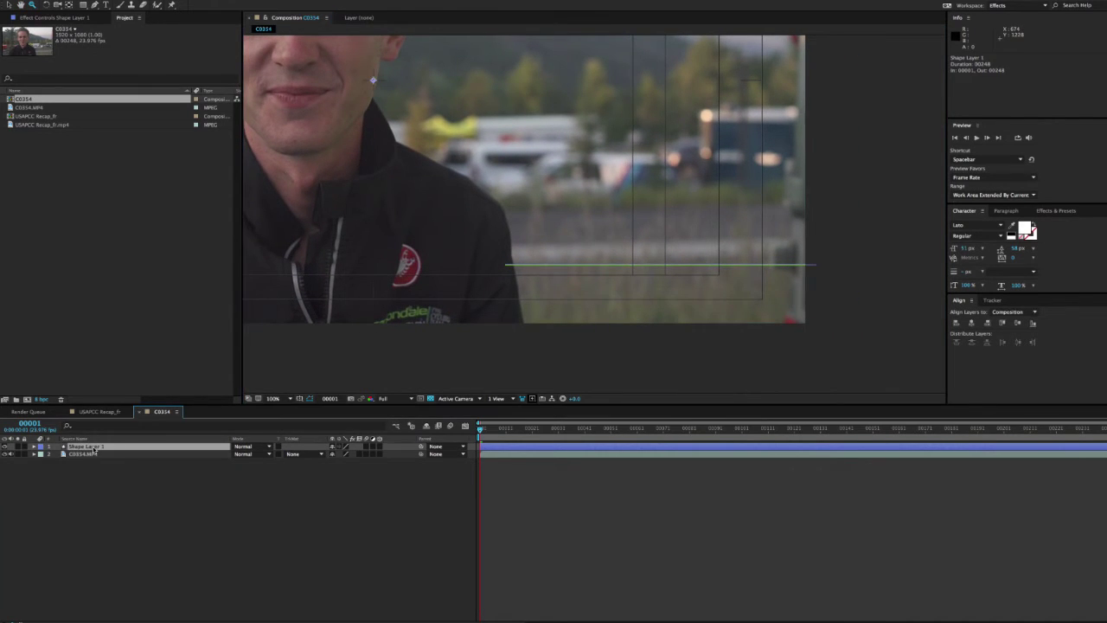
pyautogui.click(96, 5)
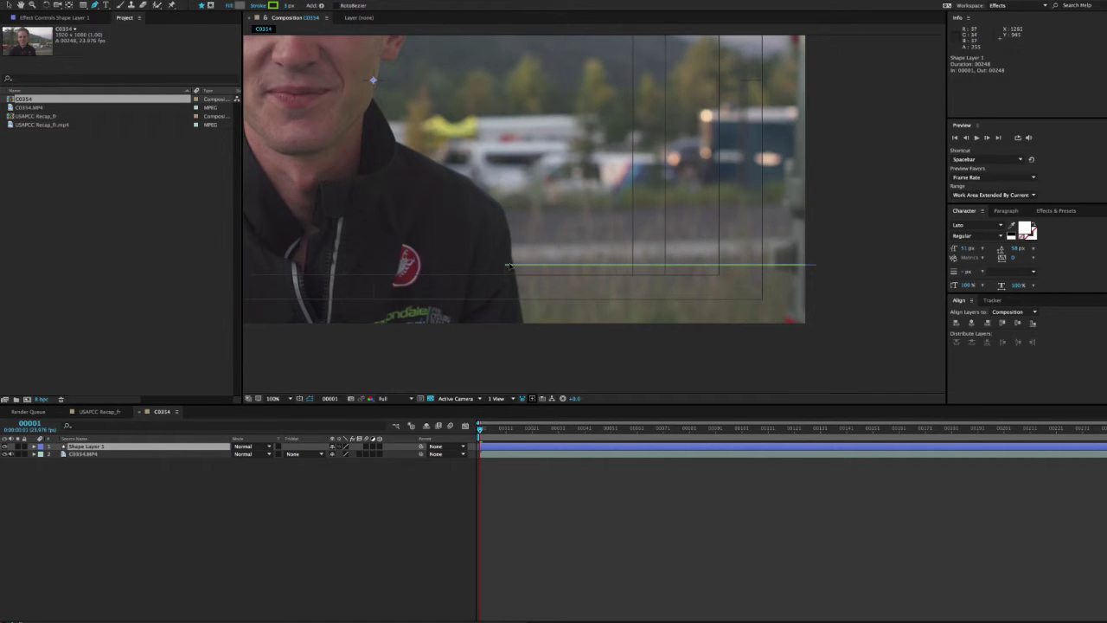
pyautogui.click(506, 266)
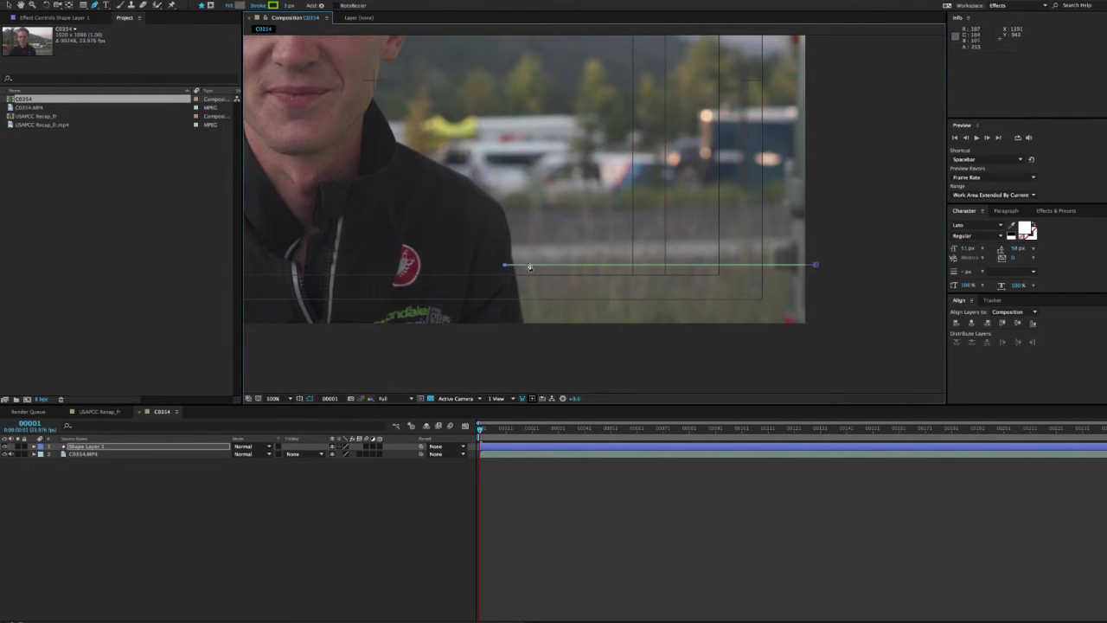
pyautogui.click(506, 267)
pyautogui.moveTo(506, 266); pyautogui.dragTo(439, 267)
pyautogui.click(302, 520)
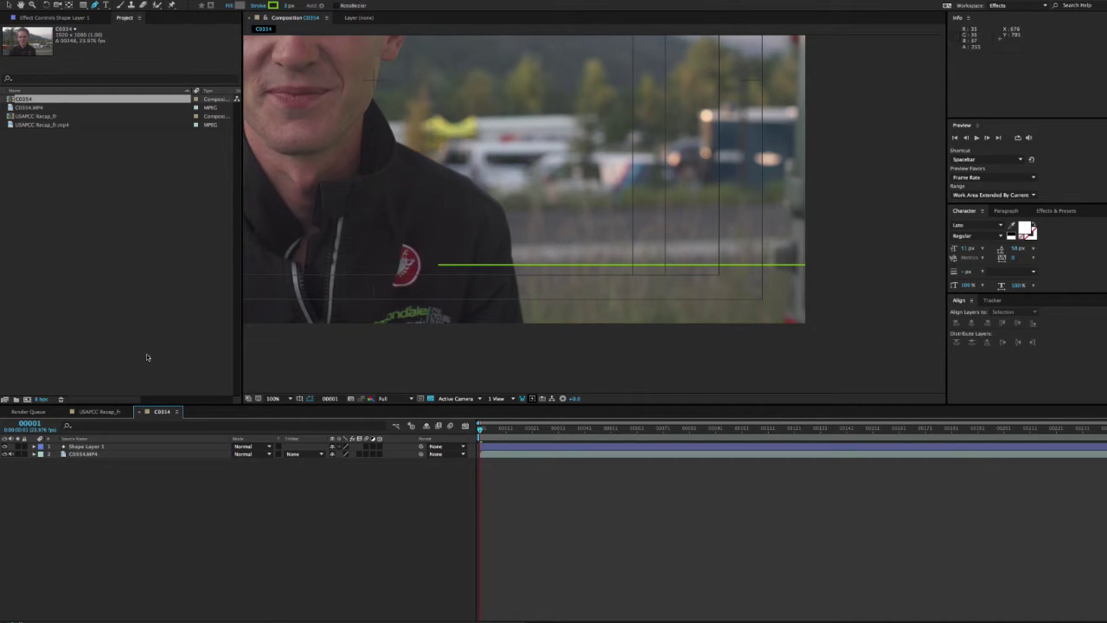
# Nudge Shape Layer 1's stroke width, then deselect and reselect the layer.
pyautogui.click(90, 447)
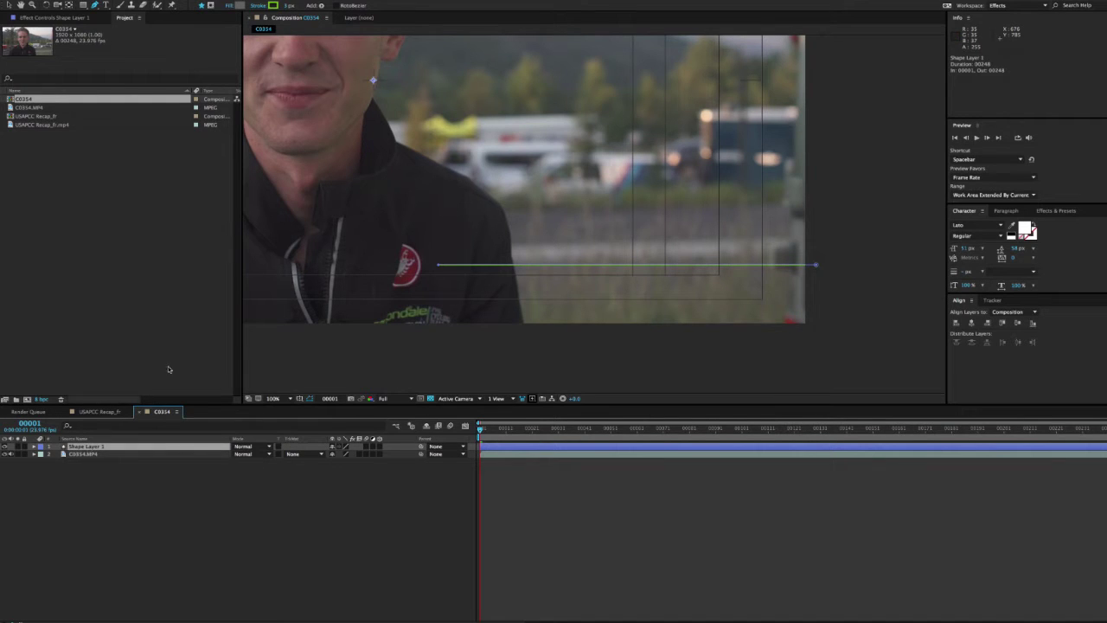
pyautogui.moveTo(287, 6)
pyautogui.mouseDown()
pyautogui.moveTo(309, 7)
pyautogui.moveTo(288, 6)
pyautogui.mouseUp()
pyautogui.click(180, 520)
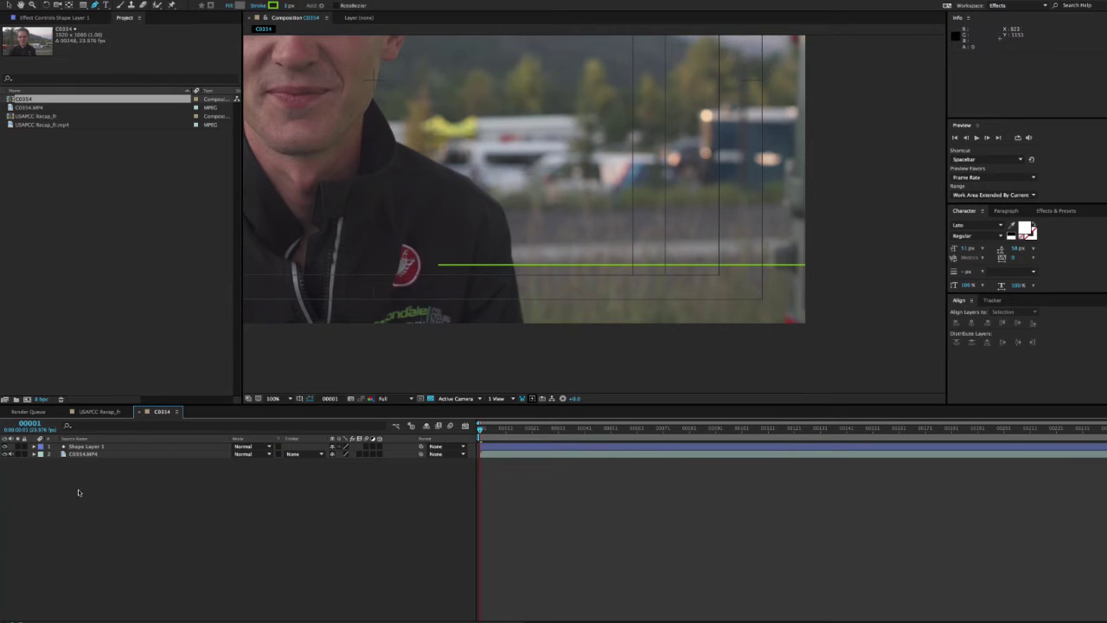
pyautogui.click(83, 446)
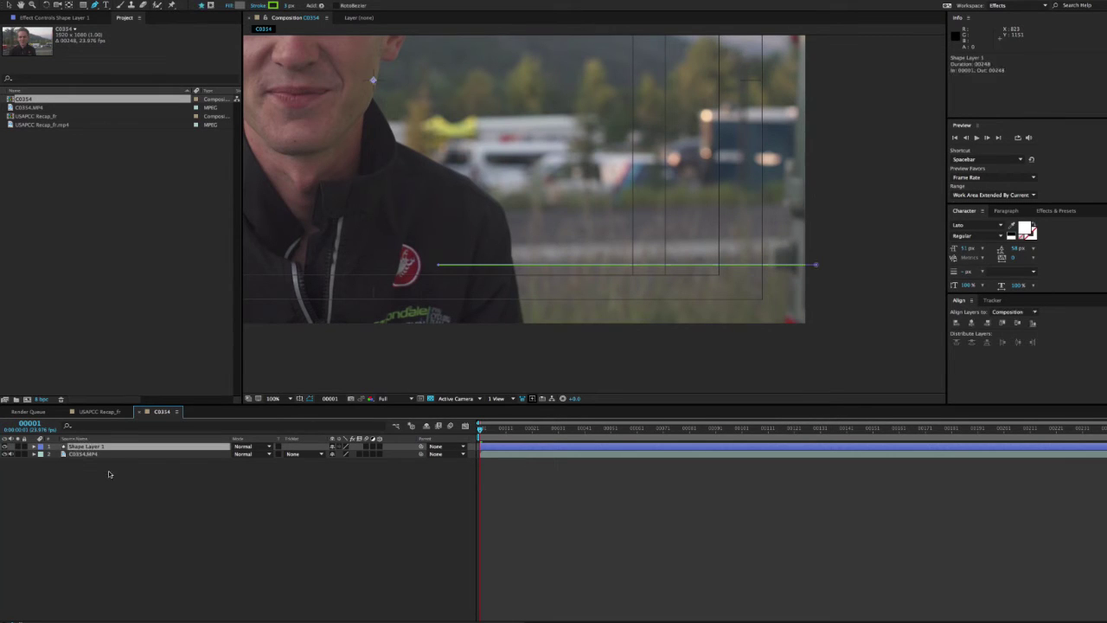
# Rename Shape Layer 1 to 'Bottom Line'.
pyautogui.press('Return')
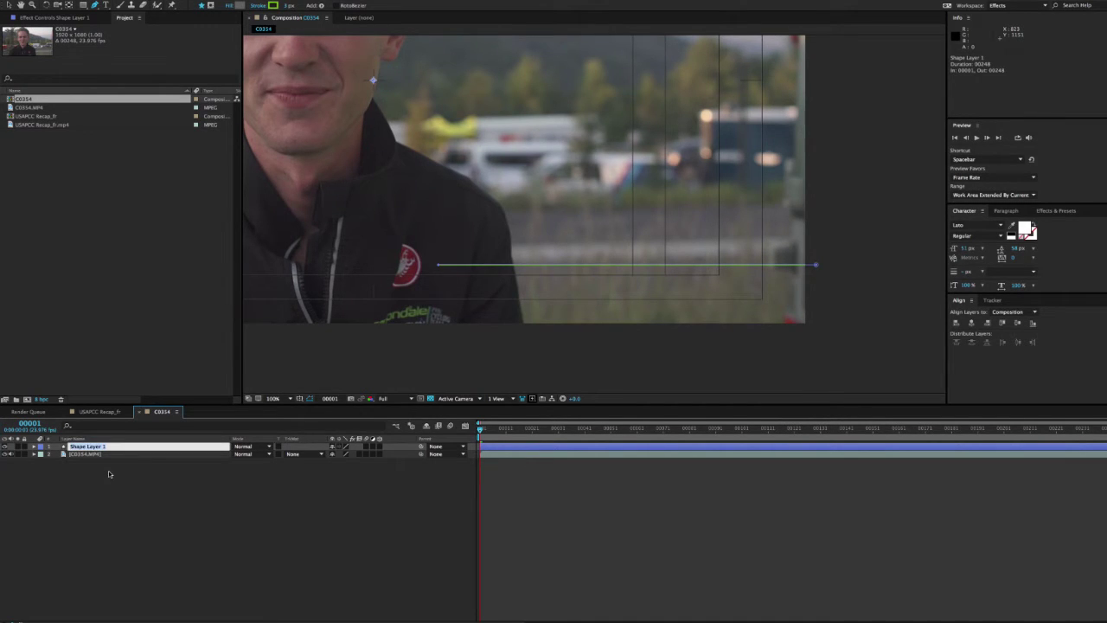
pyautogui.write('Bottom')
pyautogui.press('Return')
pyautogui.click(77, 446)
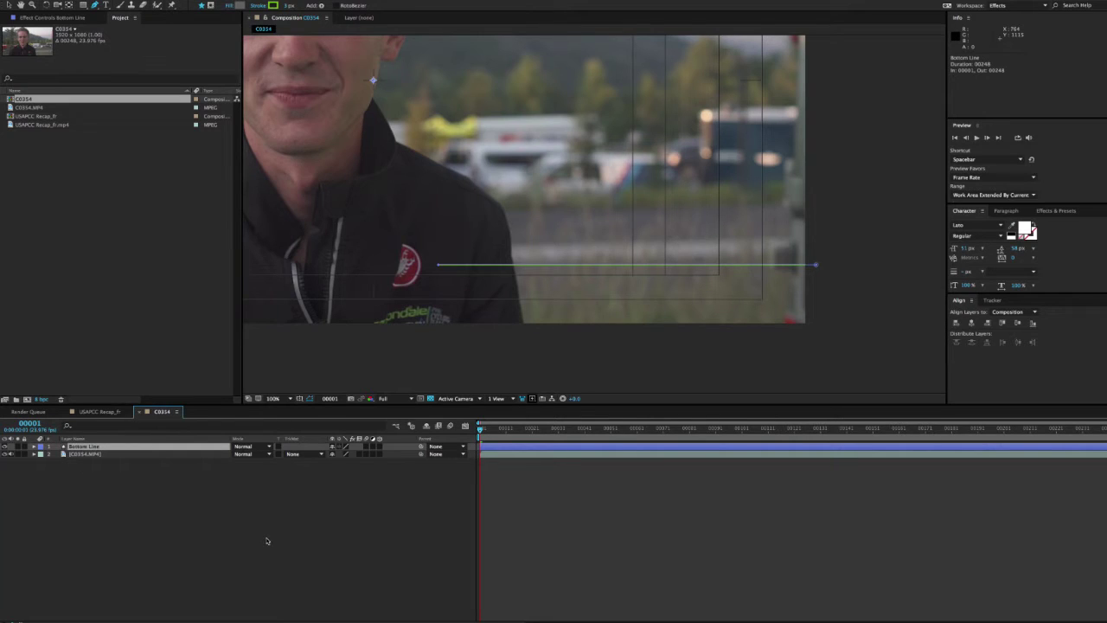
# Duplicate Bottom Line, name the copy 'Top Line', and deselect it.
pyautogui.hotkey('ctrl', 'd')
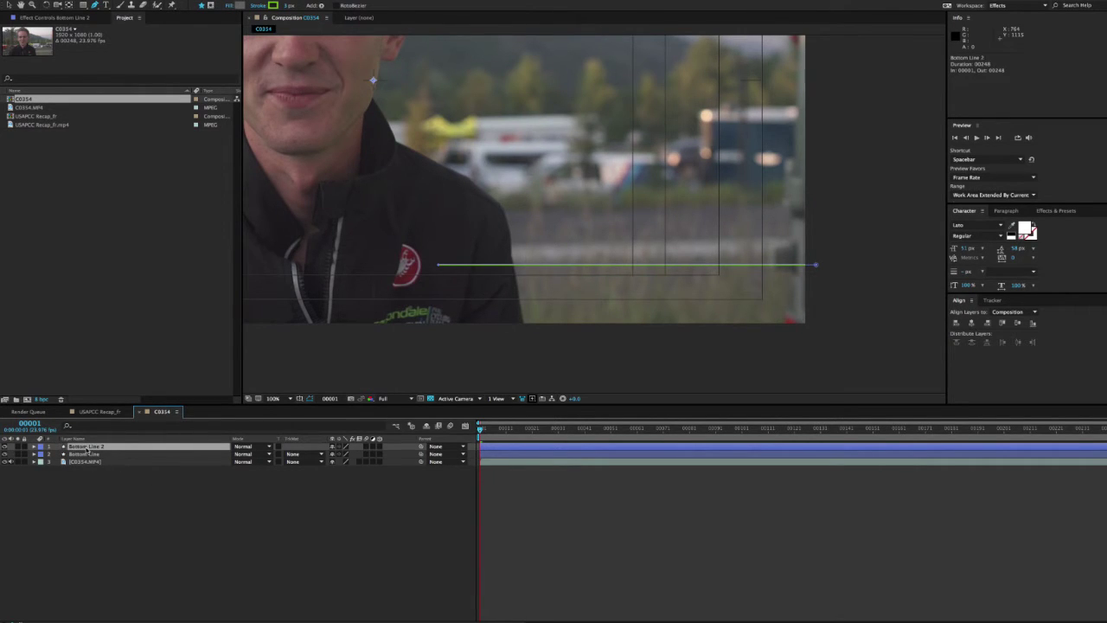
pyautogui.press('Return')
pyautogui.write('Tit')
pyautogui.write(' Line')
pyautogui.press('Return')
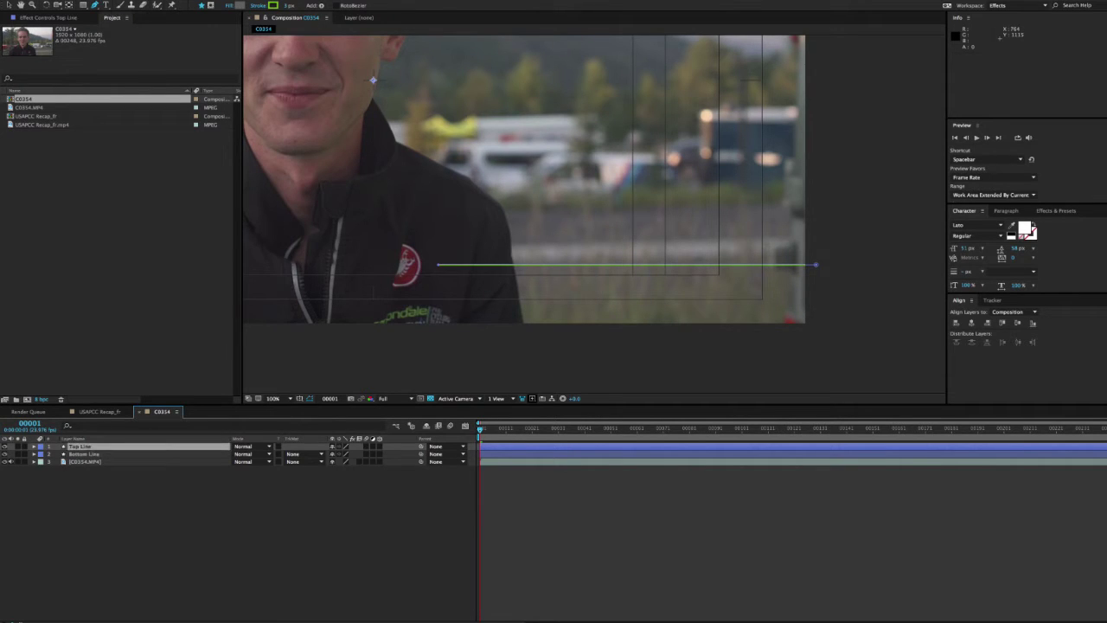
pyautogui.press('F2')
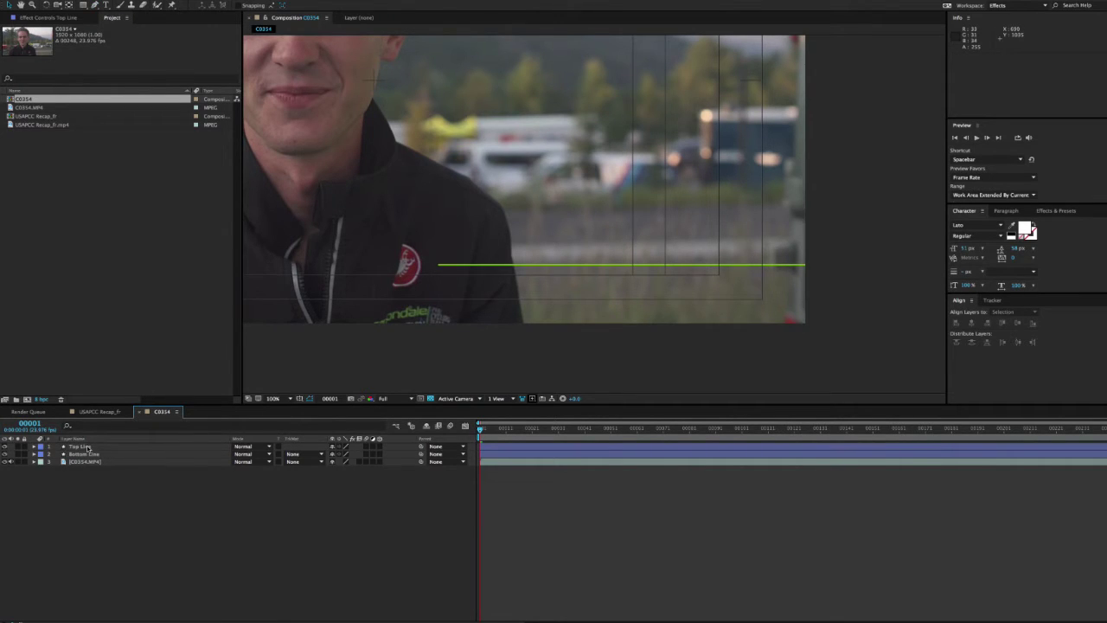
# Lock the C0354.MP4 interview footage layer.
pyautogui.click(88, 447)
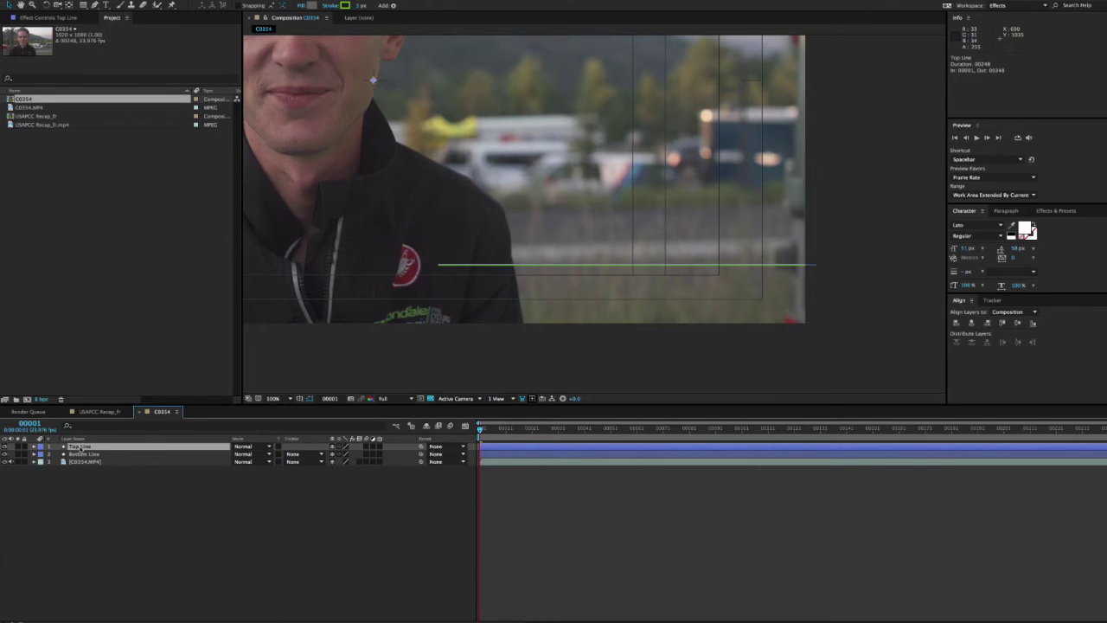
pyautogui.click(24, 462)
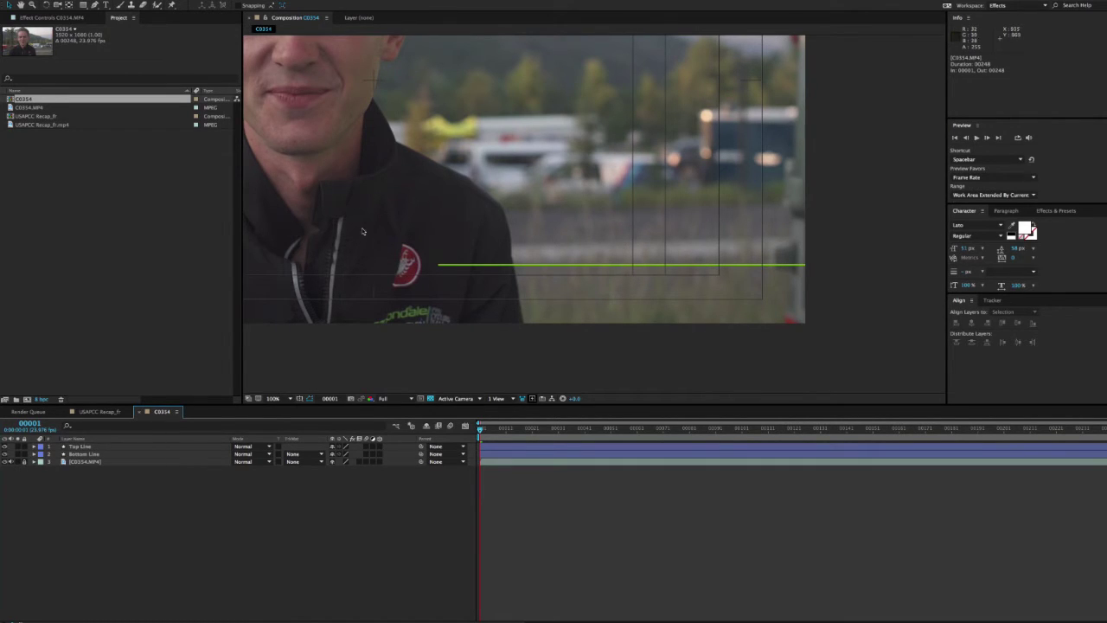
pyautogui.click(398, 185)
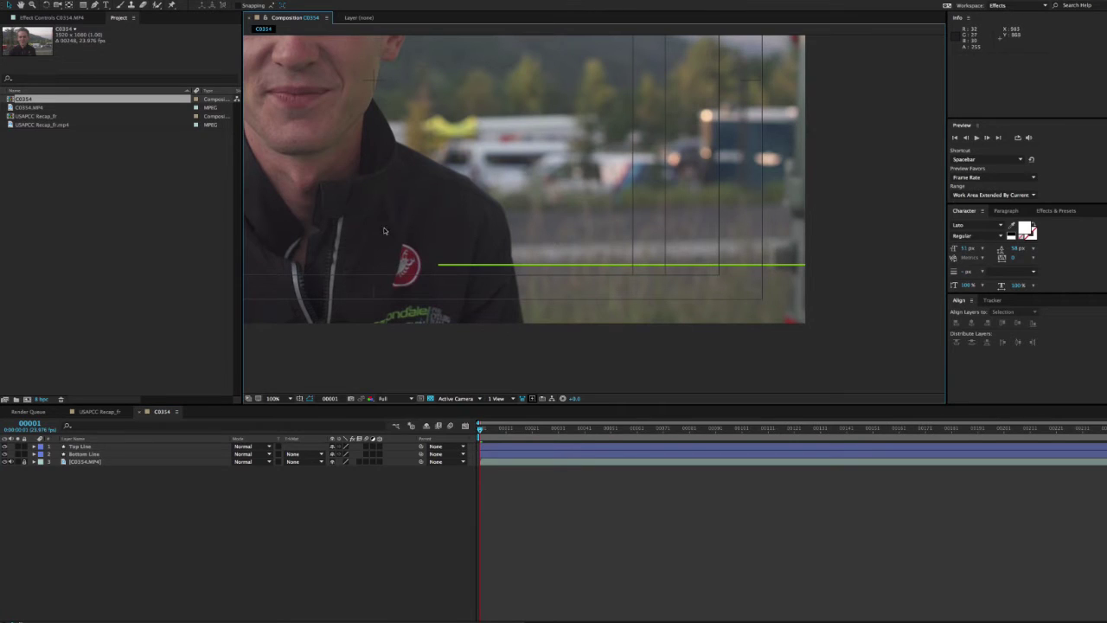
# Raise the Top Line's Position to 960.0, 433.0, above the bottom green line.
pyautogui.click(85, 448)
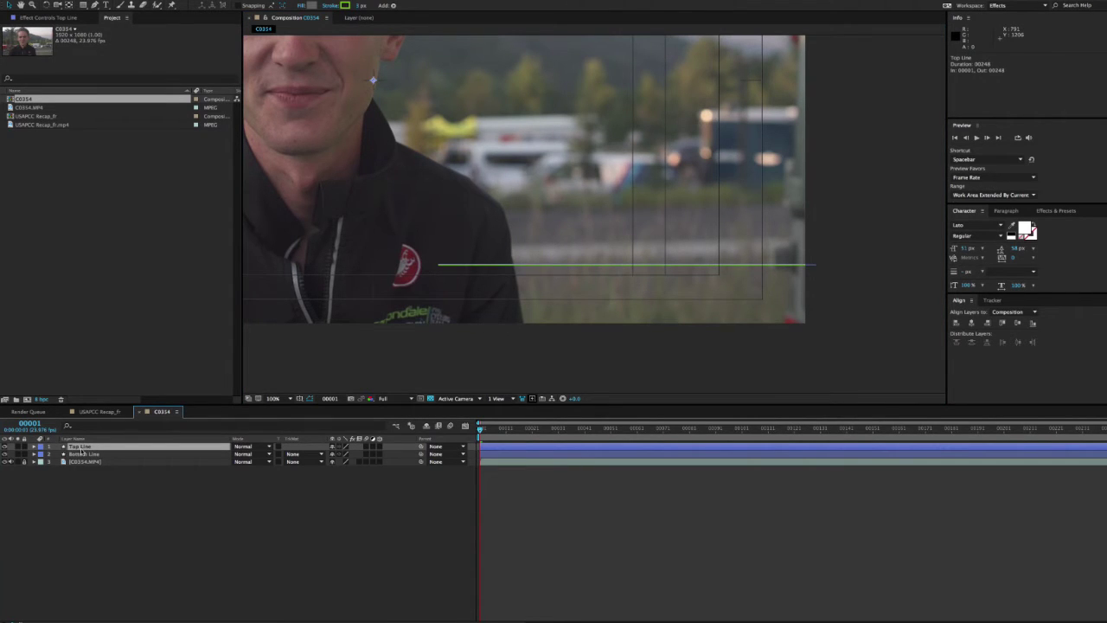
pyautogui.press('p')
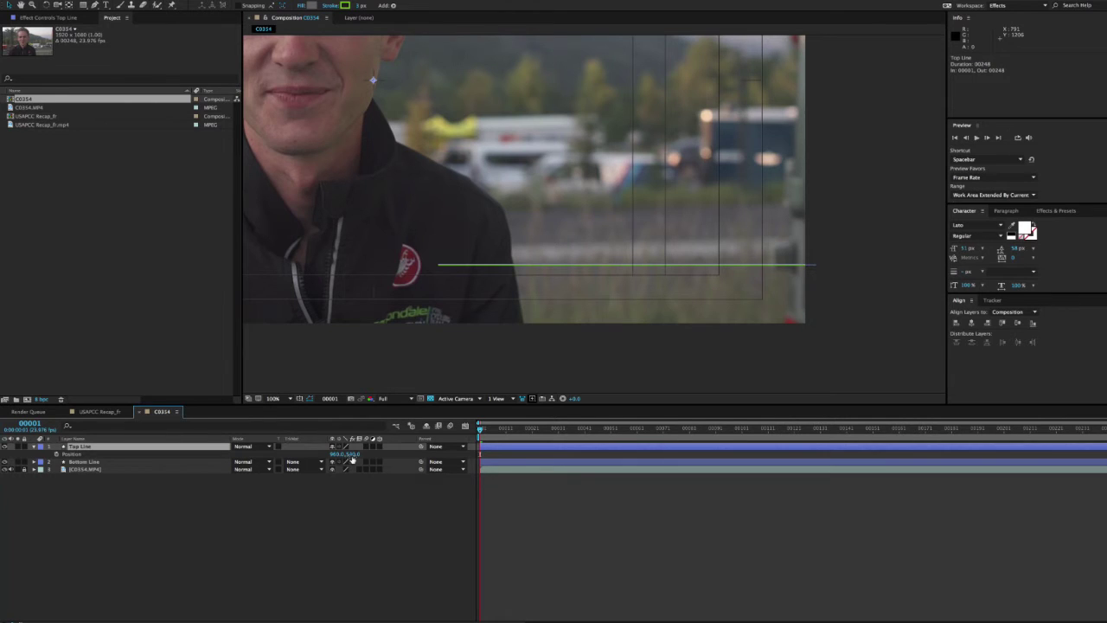
pyautogui.moveTo(355, 458); pyautogui.dragTo(305, 459)
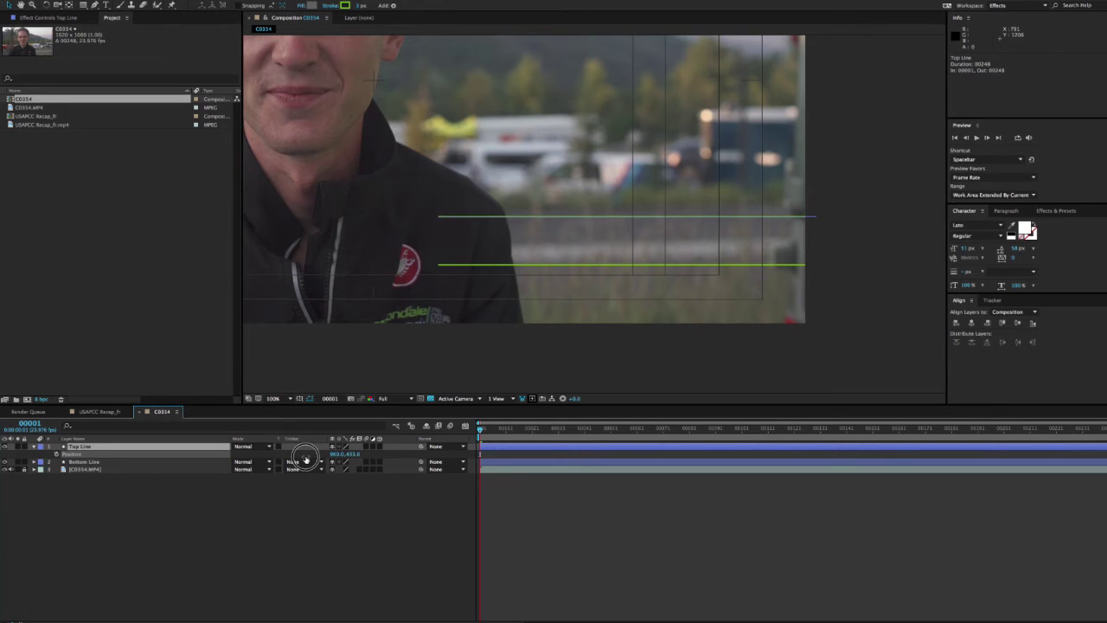
pyautogui.moveTo(305, 460); pyautogui.dragTo(305, 459)
pyautogui.click(313, 526)
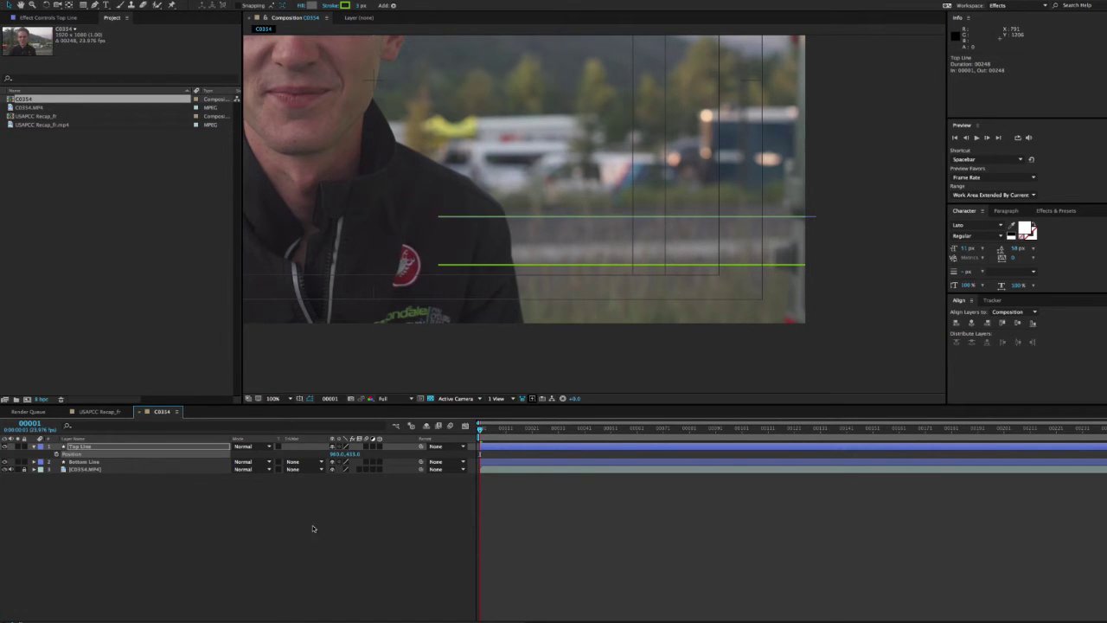
pyautogui.click(244, 511)
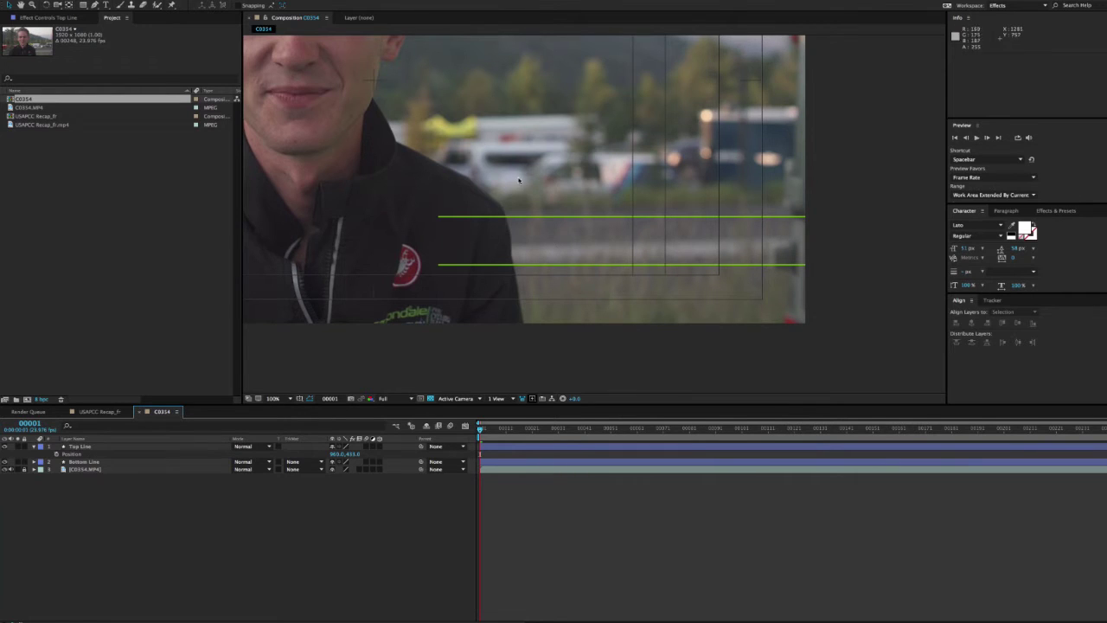
pyautogui.scroll(-2, 479, 250)
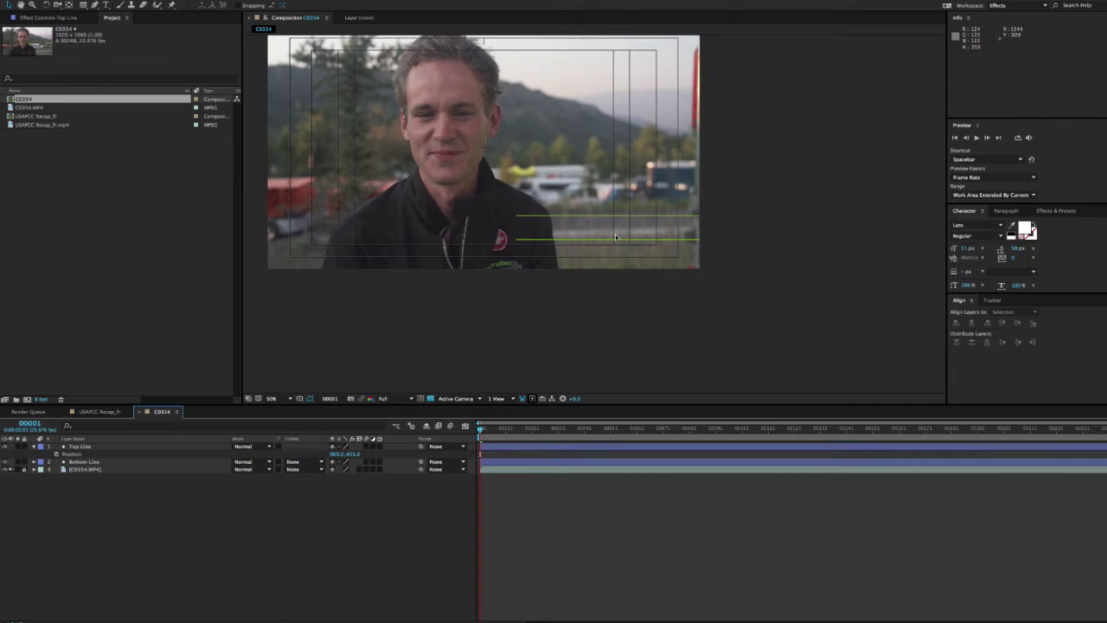
pyautogui.scroll(5, 616, 237)
pyautogui.scroll(-10, 616, 237)
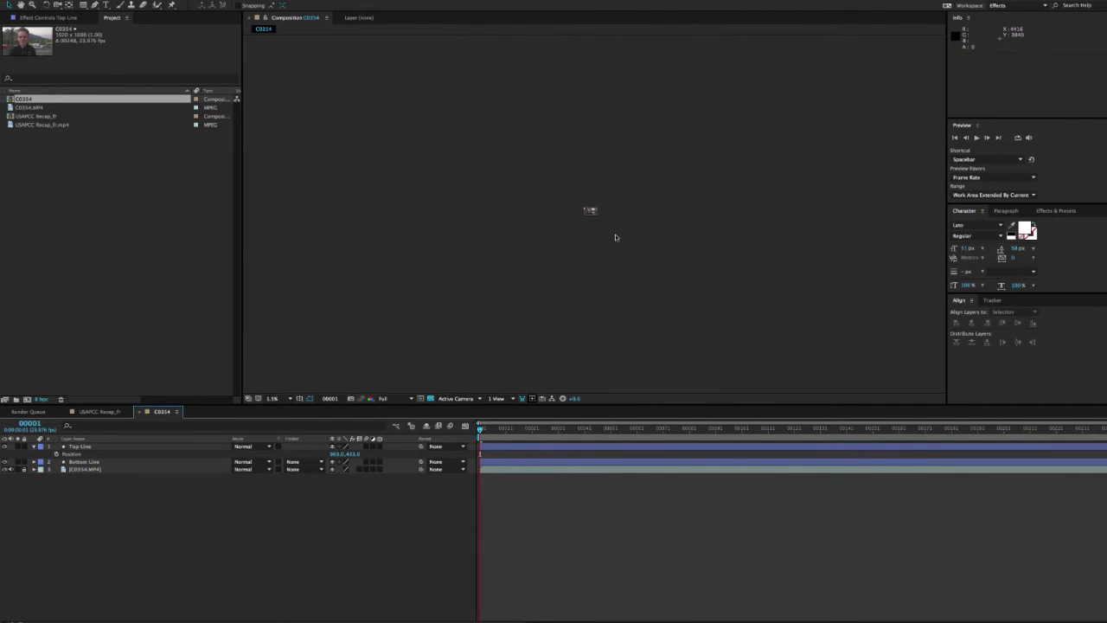
pyautogui.scroll(8, 616, 237)
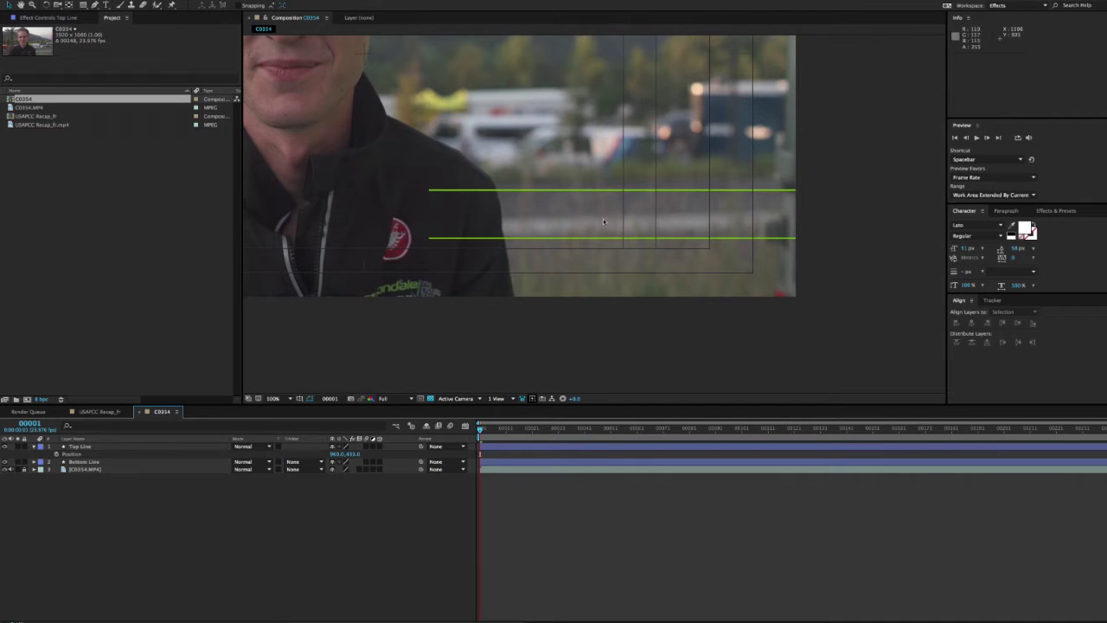
pyautogui.moveTo(559, 199); pyautogui.dragTo(588, 230)
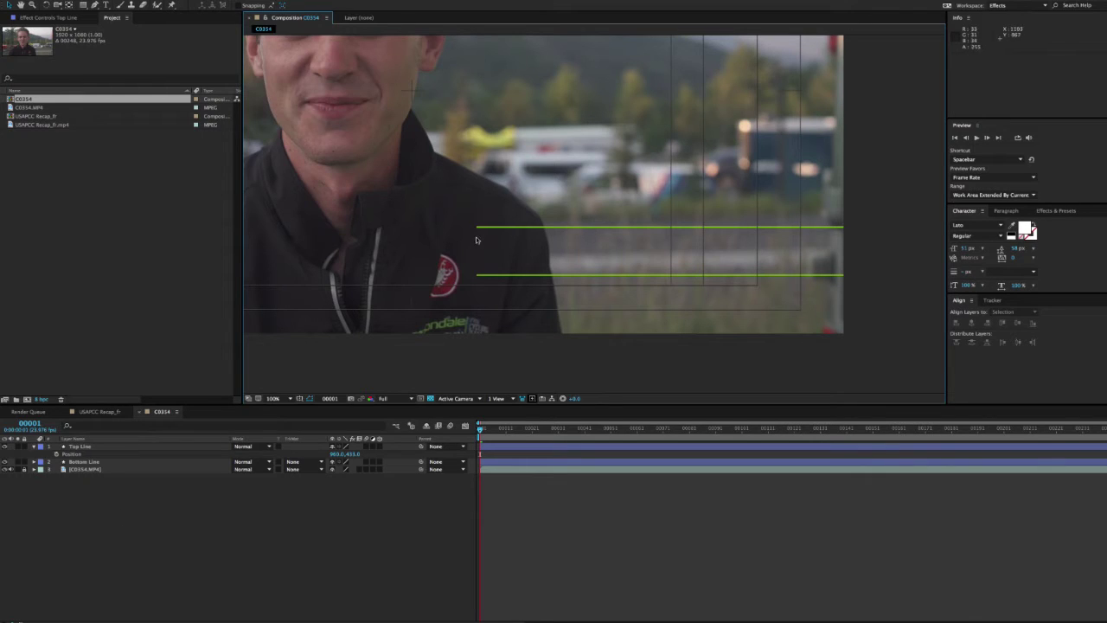
pyautogui.click(127, 529)
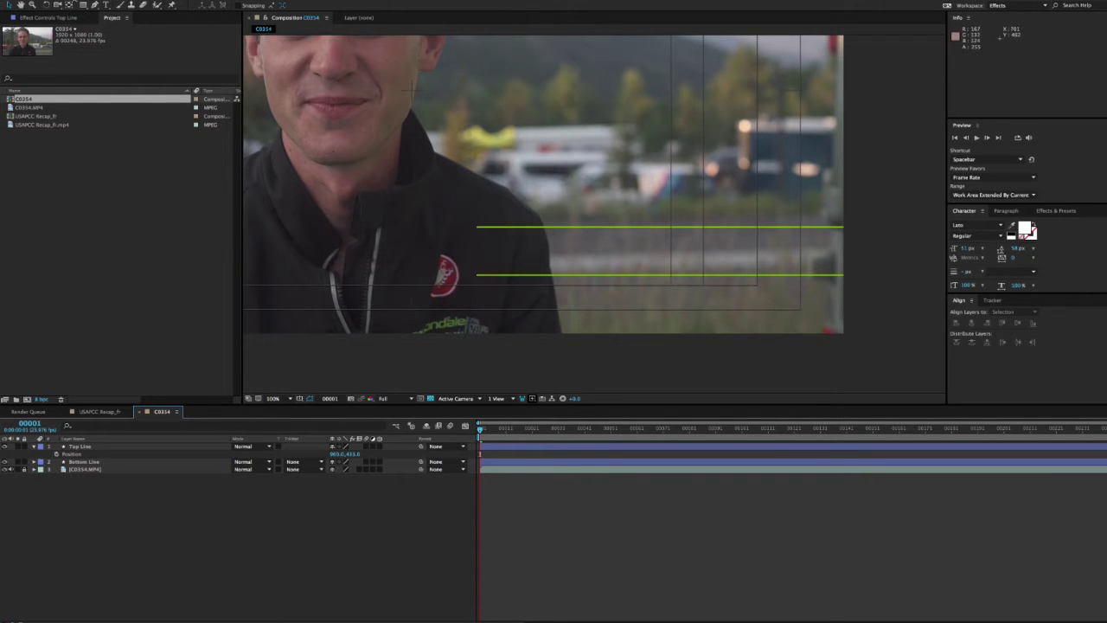
# Choose the Rectangle Tool from the shape tool flyout.
pyautogui.click(83, 6)
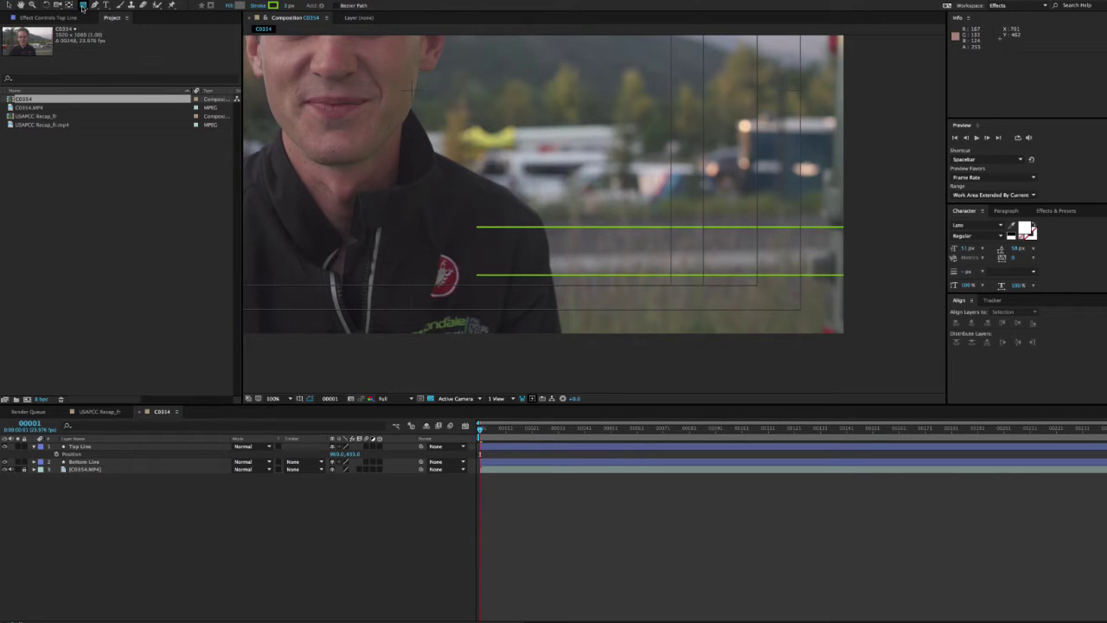
pyautogui.click(84, 6)
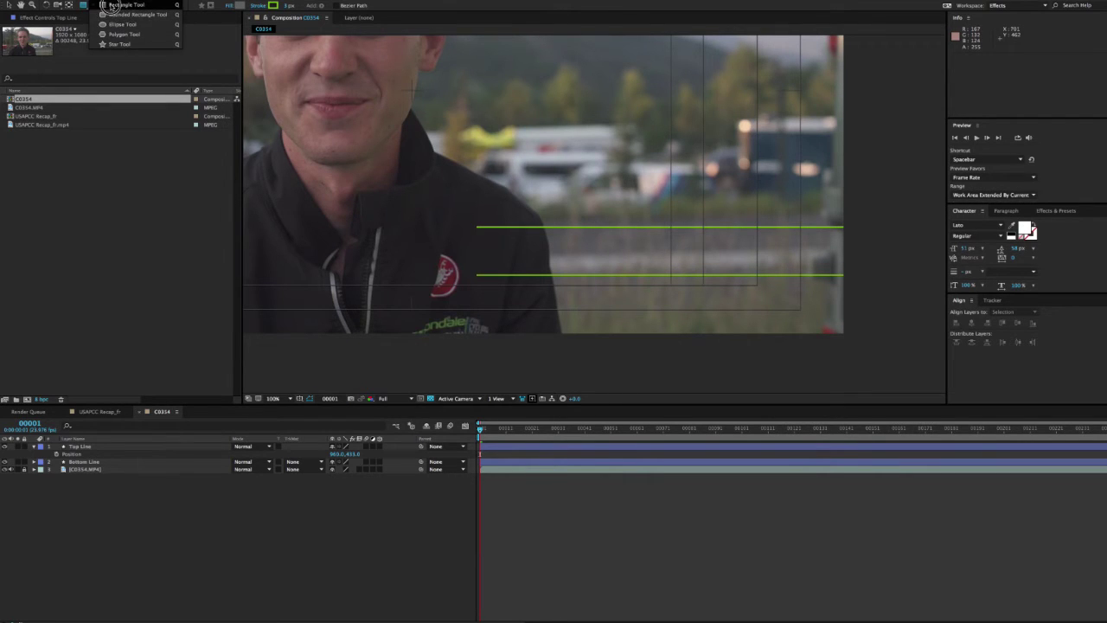
pyautogui.click(113, 6)
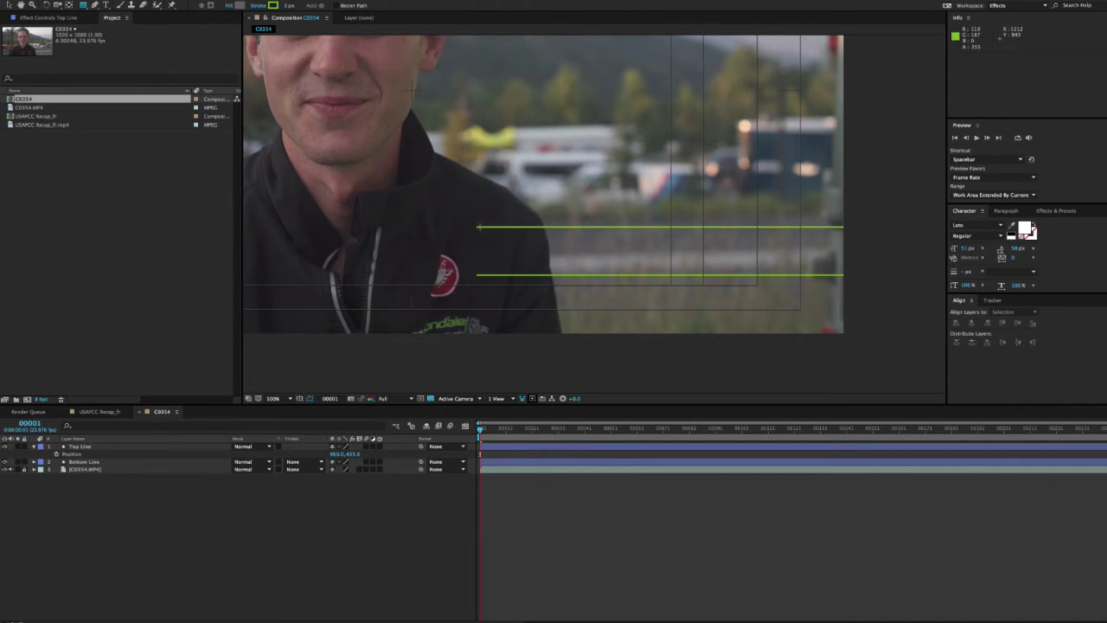
# Zoom to 200% on the green lines' left ends, widen the viewer, and start a rectangle there.
pyautogui.press('z')
pyautogui.click(484, 232)
pyautogui.moveTo(736, 260); pyautogui.dragTo(430, 242)
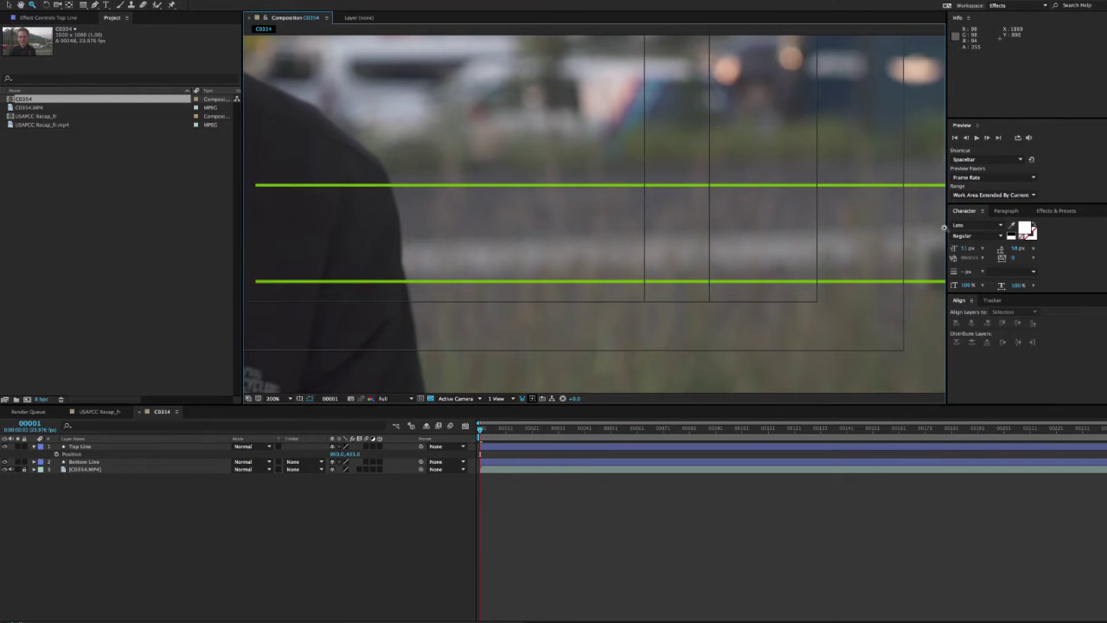
pyautogui.moveTo(944, 227); pyautogui.dragTo(1081, 234)
pyautogui.moveTo(729, 239); pyautogui.dragTo(717, 239)
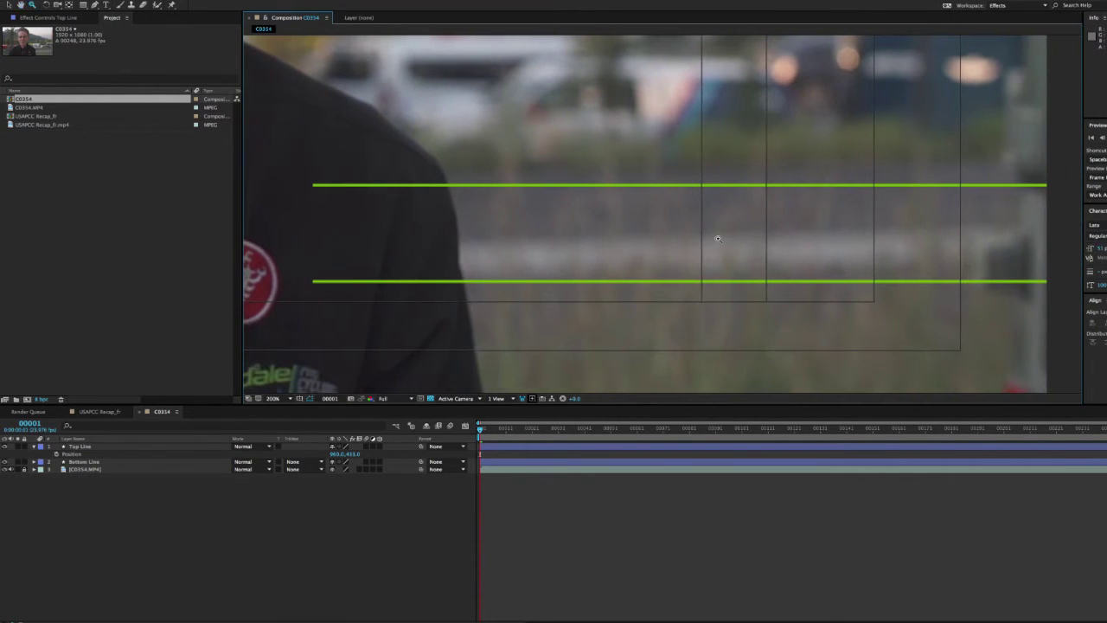
pyautogui.click(85, 5)
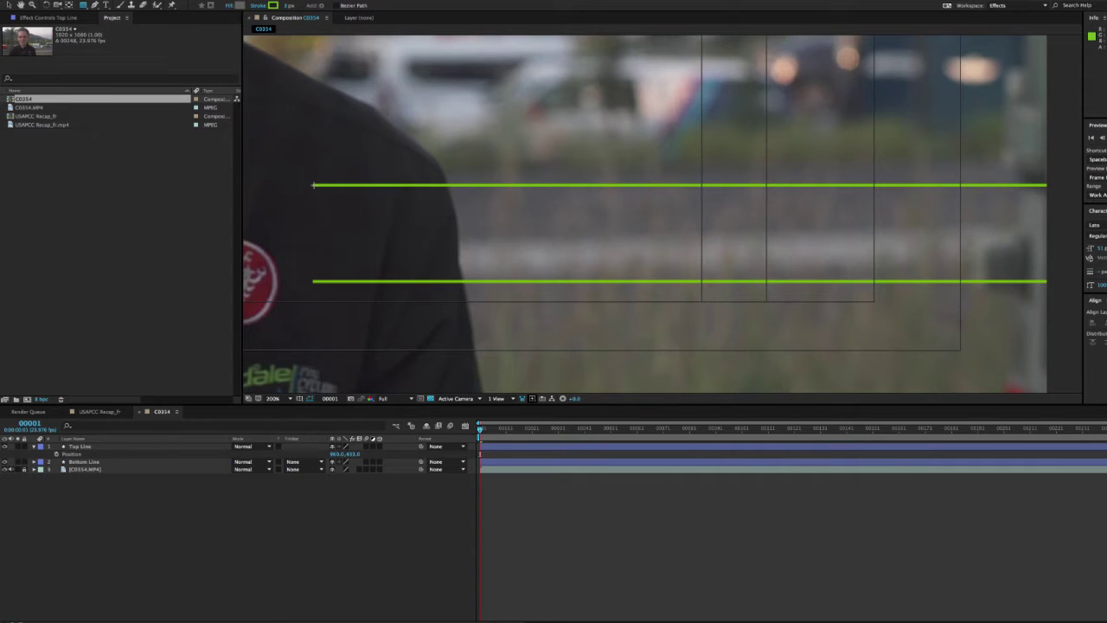
pyautogui.moveTo(314, 185); pyautogui.dragTo(1059, 280)
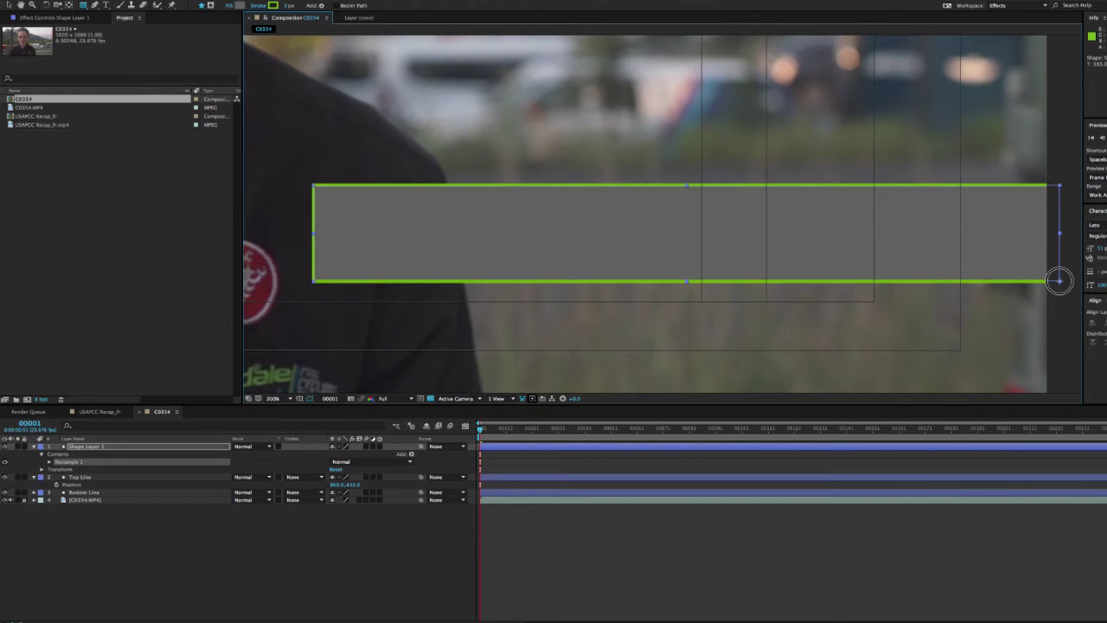
# Finish the grey rectangle, hide the footage, and rename the shape layer 'Rectangle'.
pyautogui.moveTo(1059, 280); pyautogui.dragTo(1059, 280)
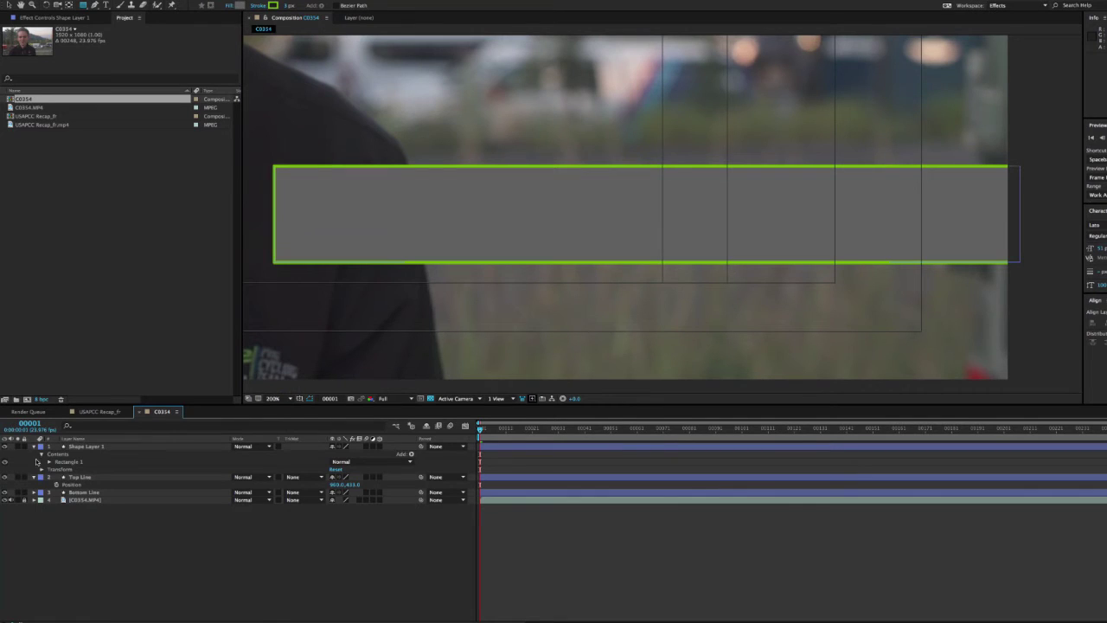
pyautogui.click(4, 499)
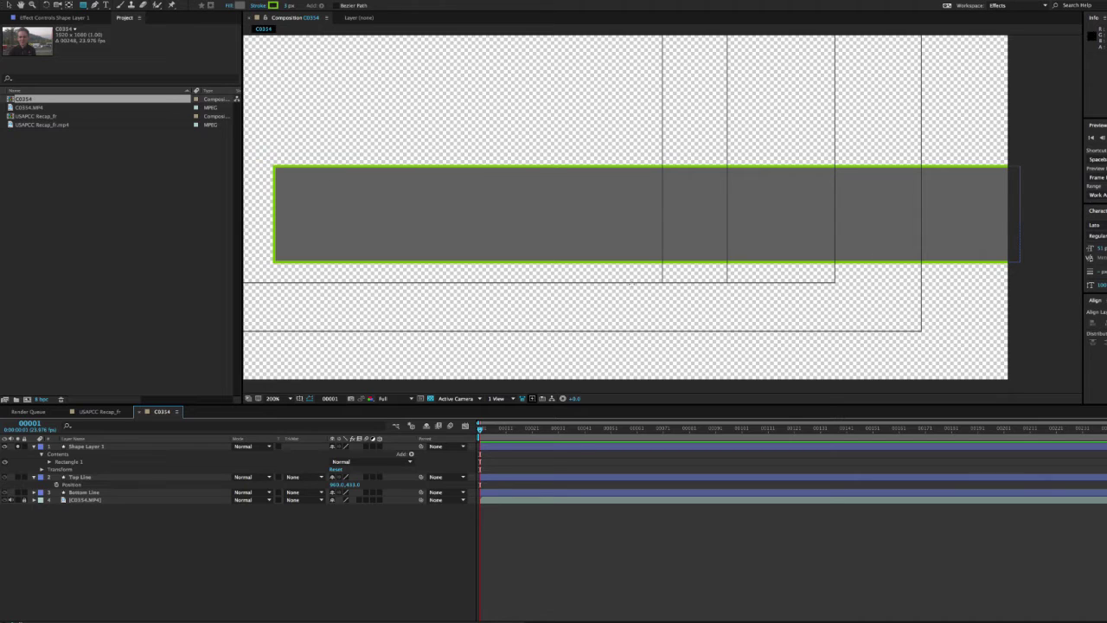
pyautogui.click(87, 446)
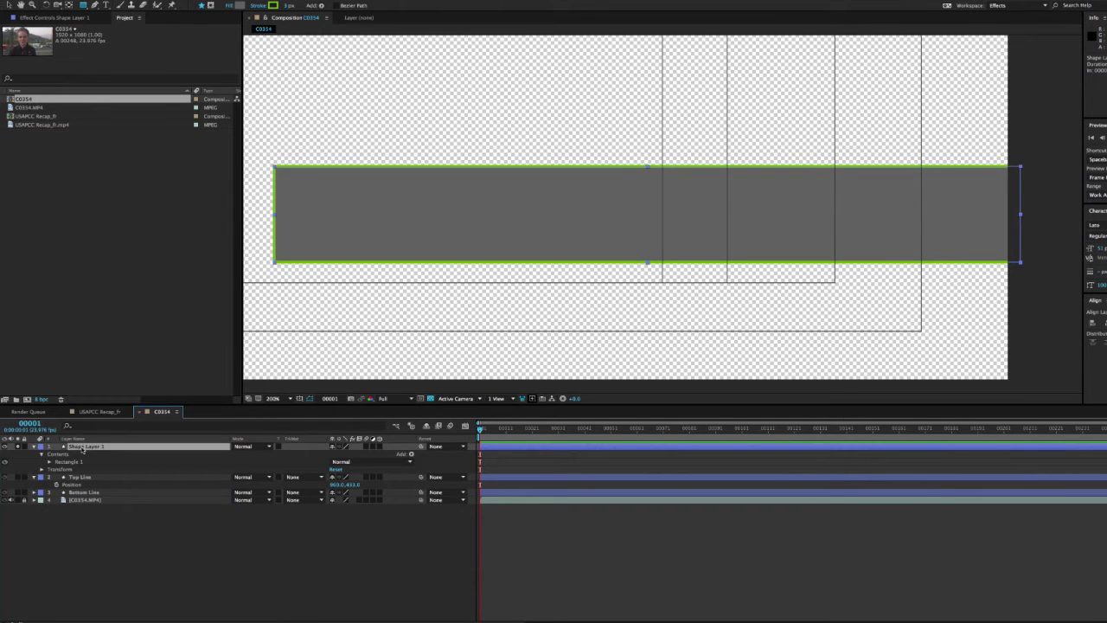
pyautogui.press('Return')
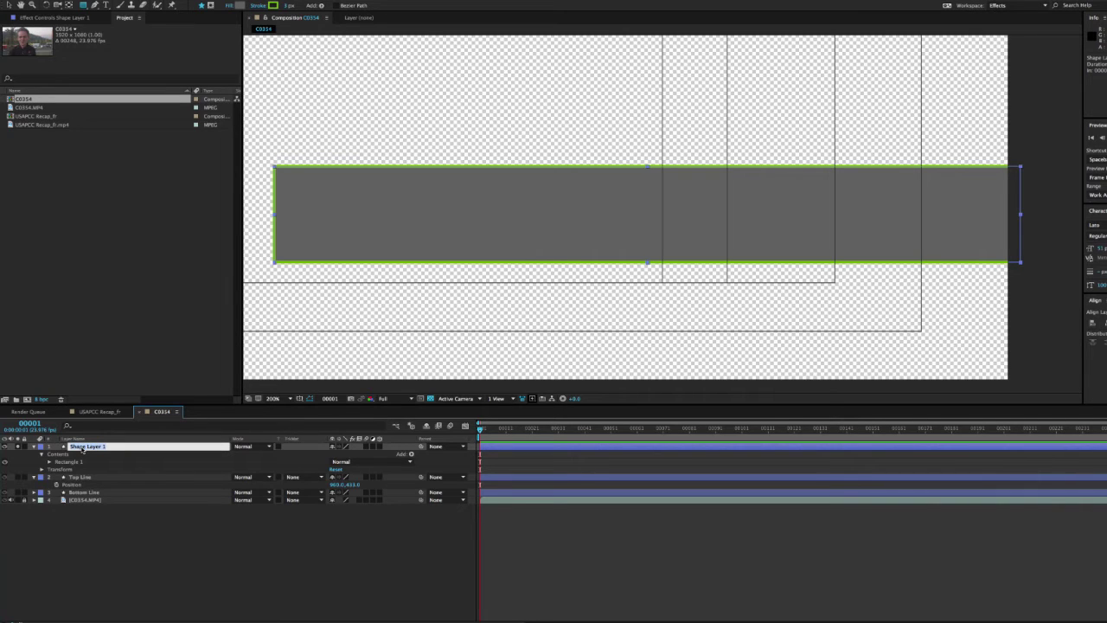
pyautogui.write('Rectangle')
pyautogui.press('Return')
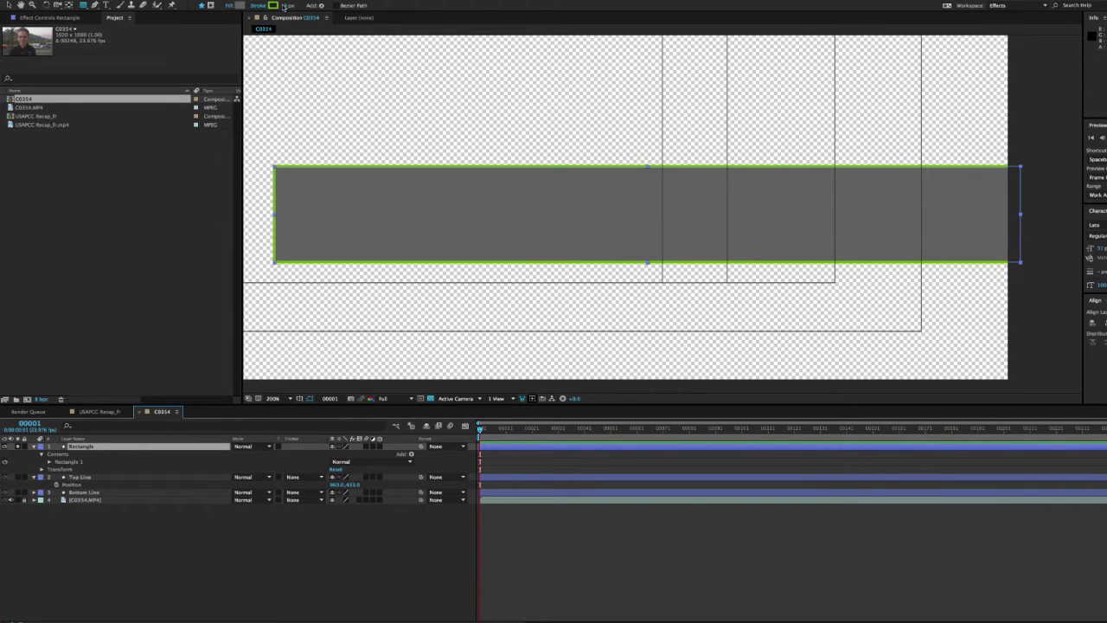
# Set the rectangle's stroke width to 0 px and expand its shape contents.
pyautogui.click(289, 6)
pyautogui.write('0')
pyautogui.press('Return')
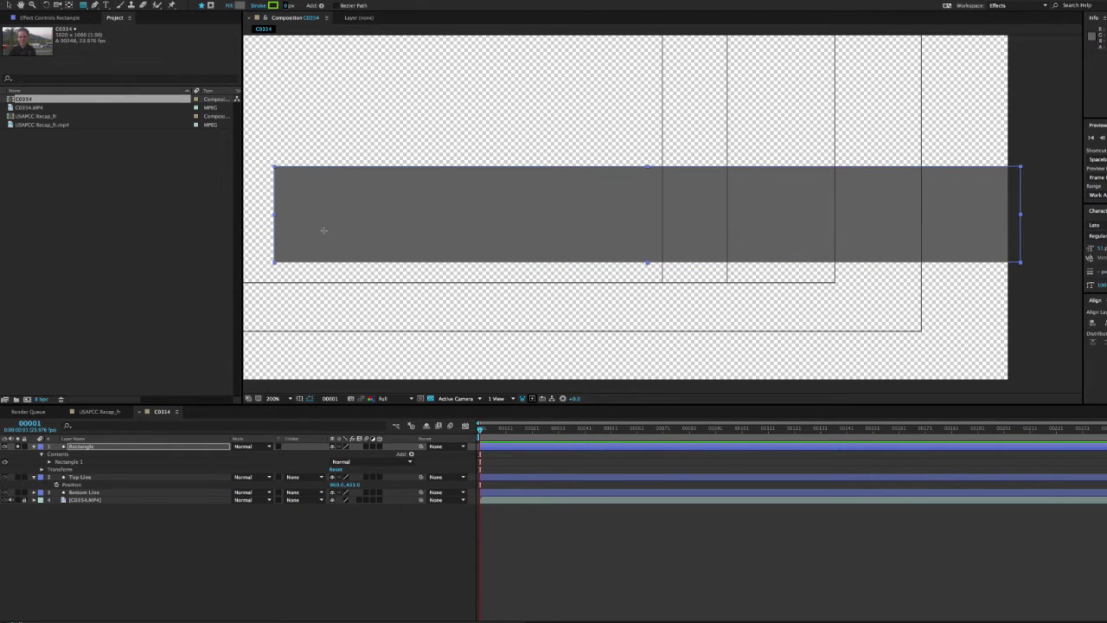
pyautogui.click(116, 548)
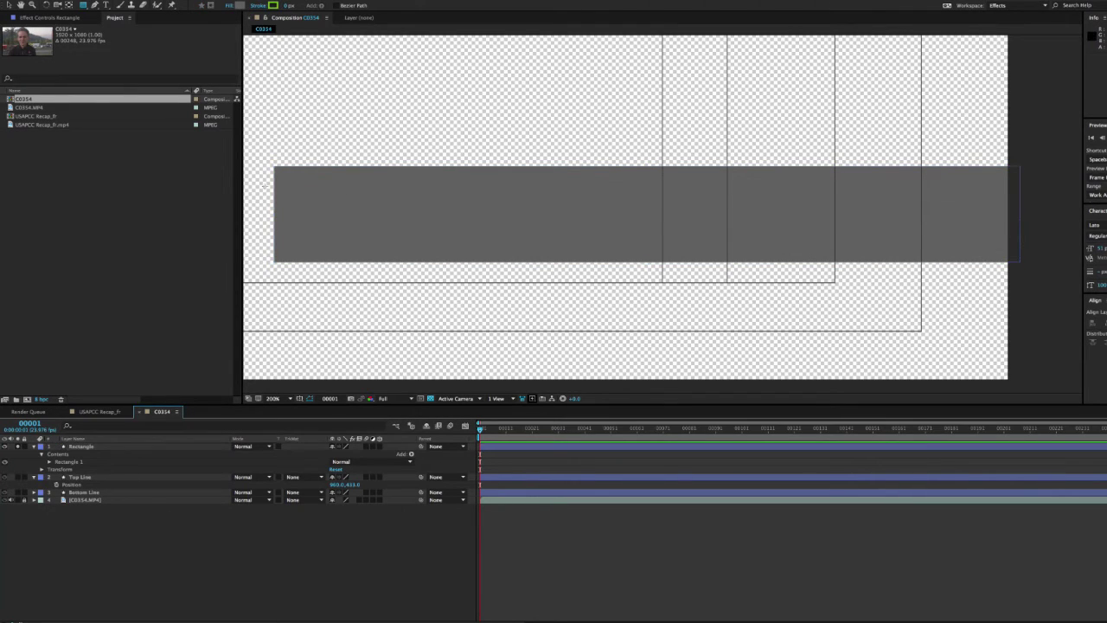
pyautogui.doubleClick(374, 232)
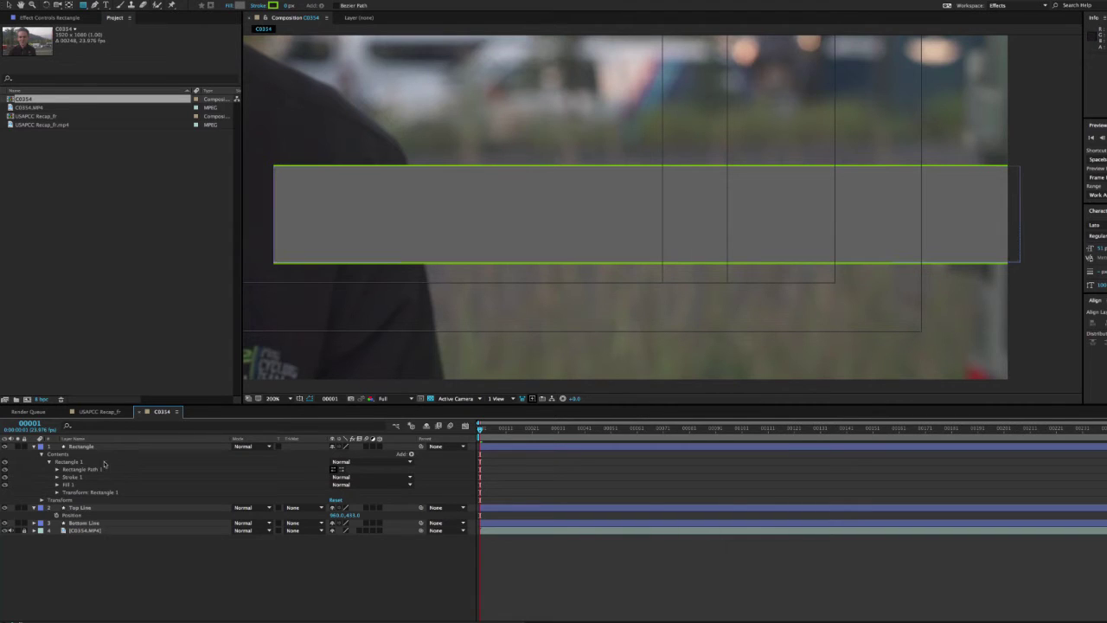
# Move the Rectangle layer below Bottom Line and check its Opacity.
pyautogui.click(78, 446)
pyautogui.moveTo(78, 445); pyautogui.dragTo(84, 534)
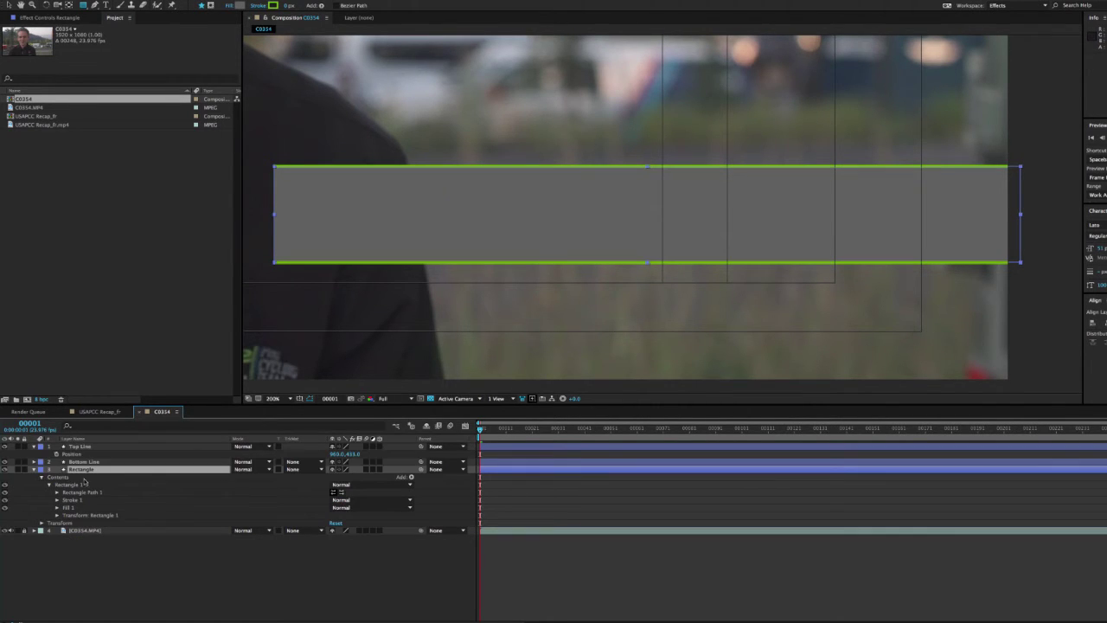
pyautogui.click(101, 577)
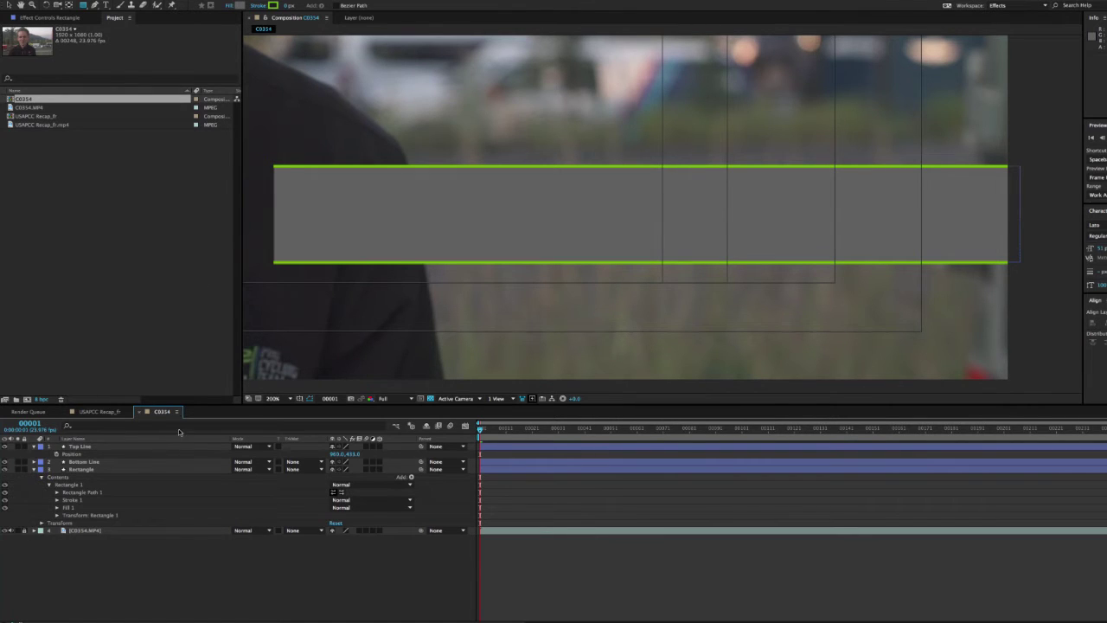
pyautogui.click(87, 470)
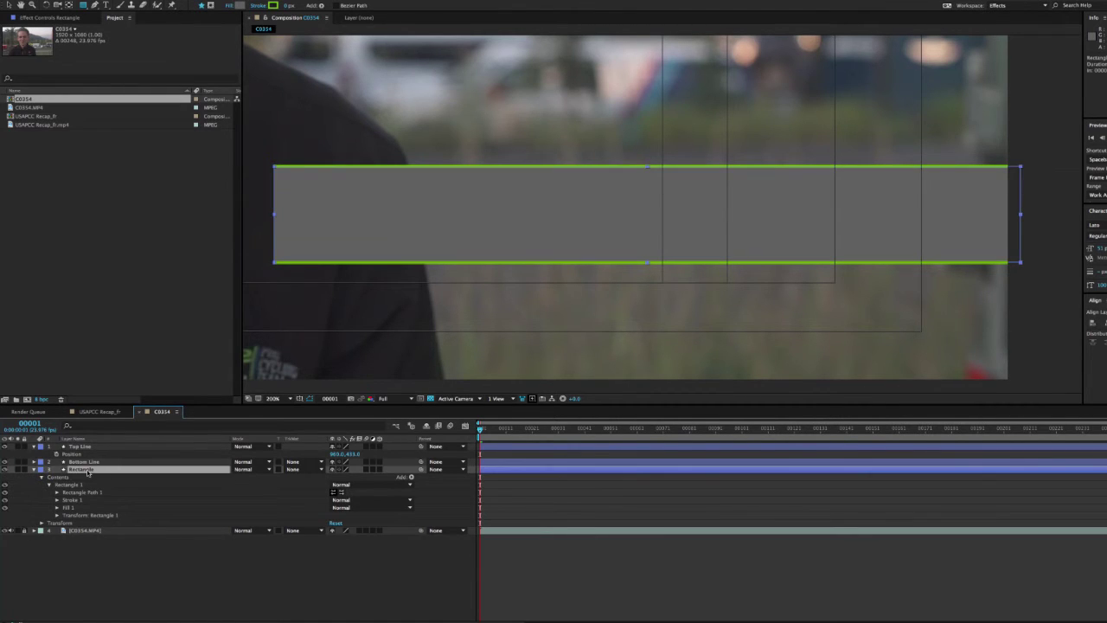
pyautogui.click(49, 484)
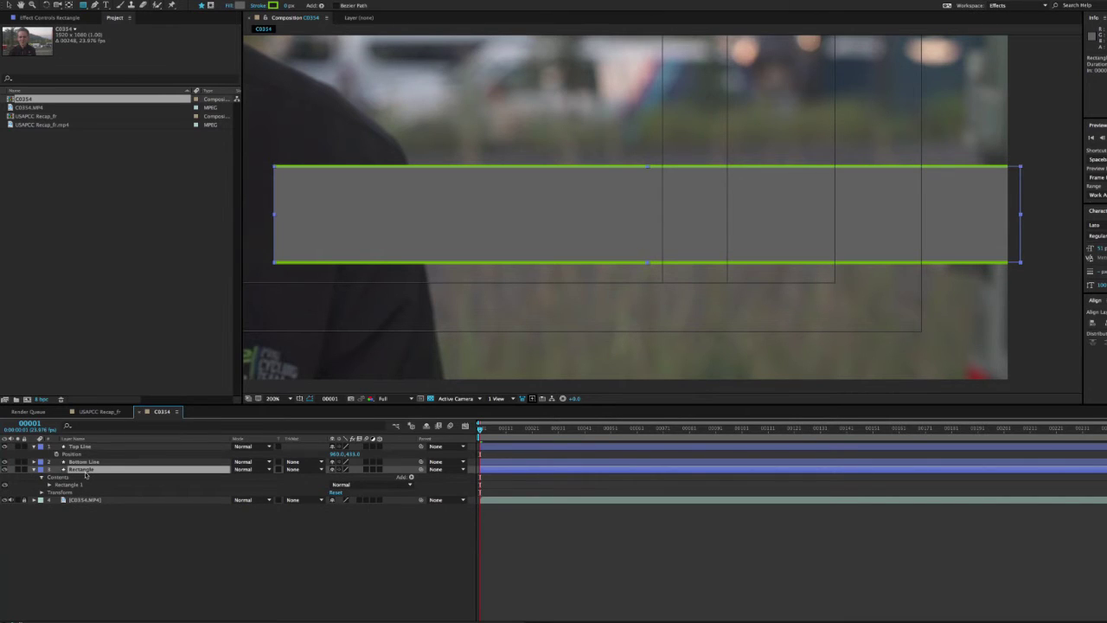
pyautogui.press('t')
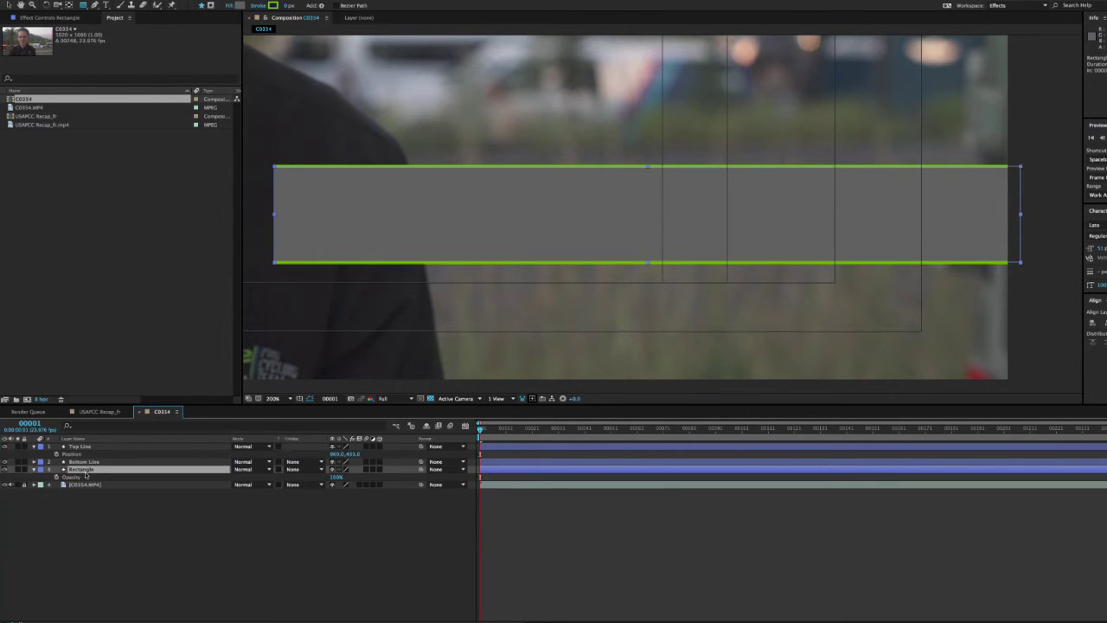
pyautogui.click(33, 469)
pyautogui.click(74, 522)
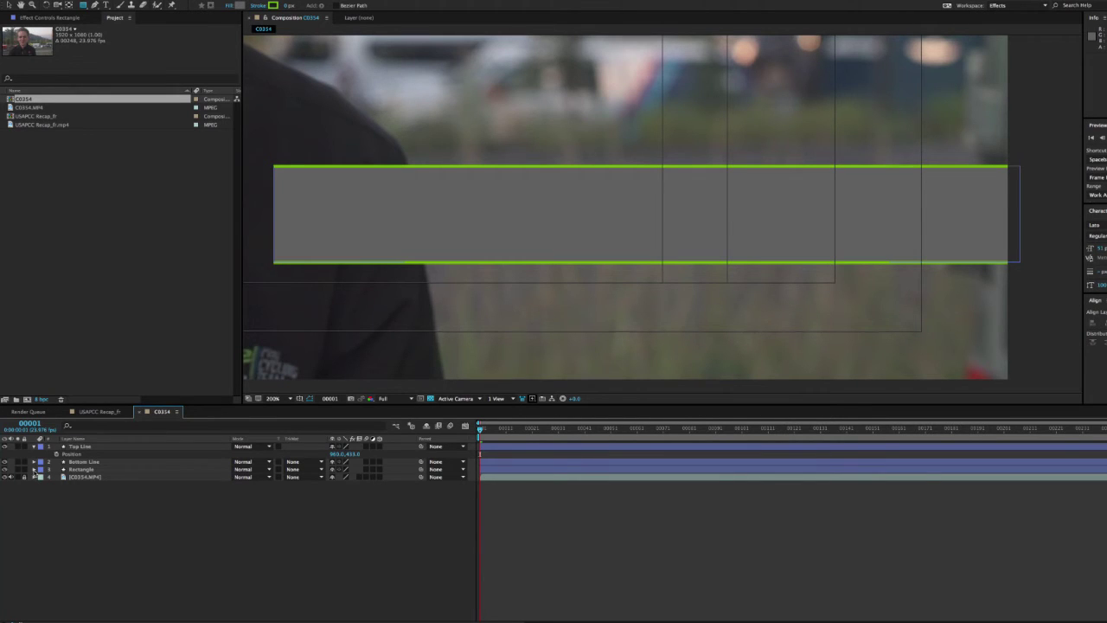
# Inspect the Rectangle layer's Transform, Contents, fill and stroke settings.
pyautogui.click(34, 468)
pyautogui.click(41, 484)
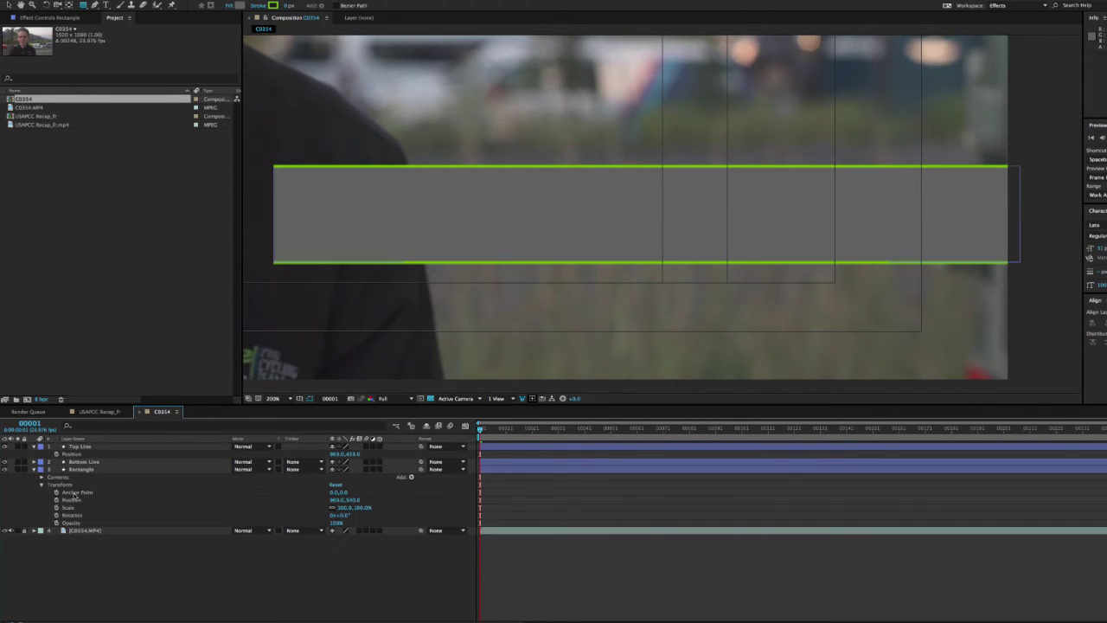
pyautogui.click(41, 486)
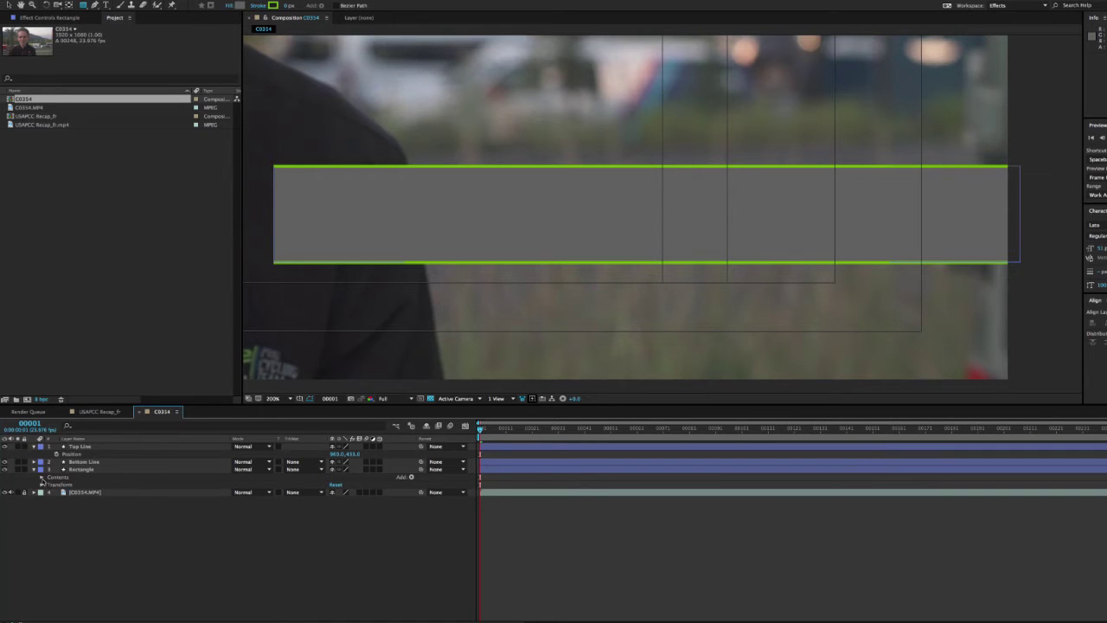
pyautogui.click(41, 478)
pyautogui.click(49, 485)
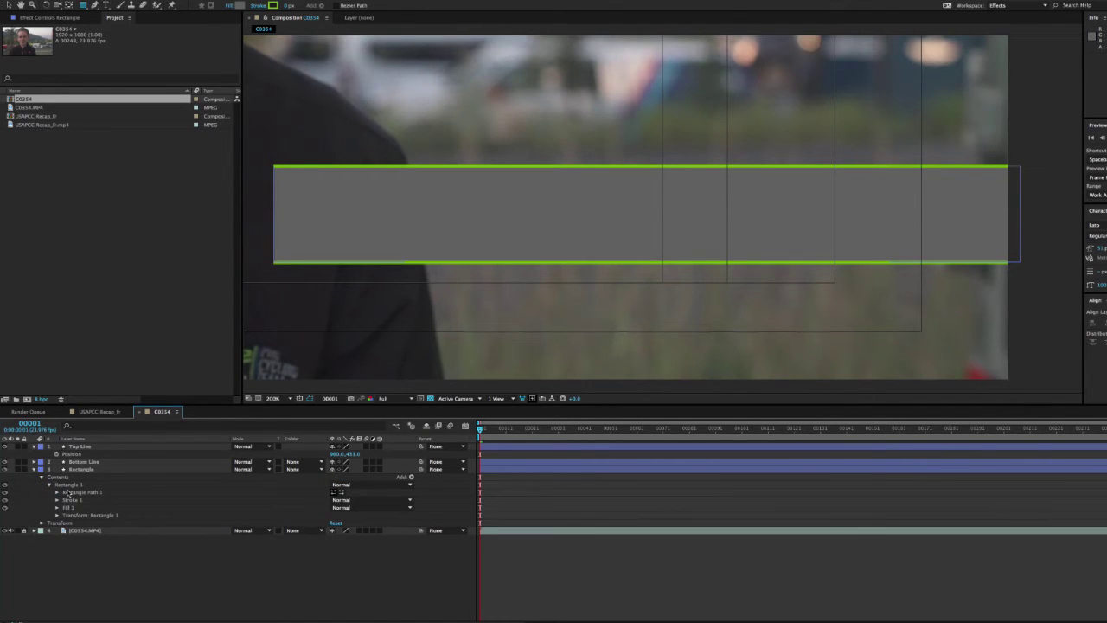
pyautogui.click(57, 507)
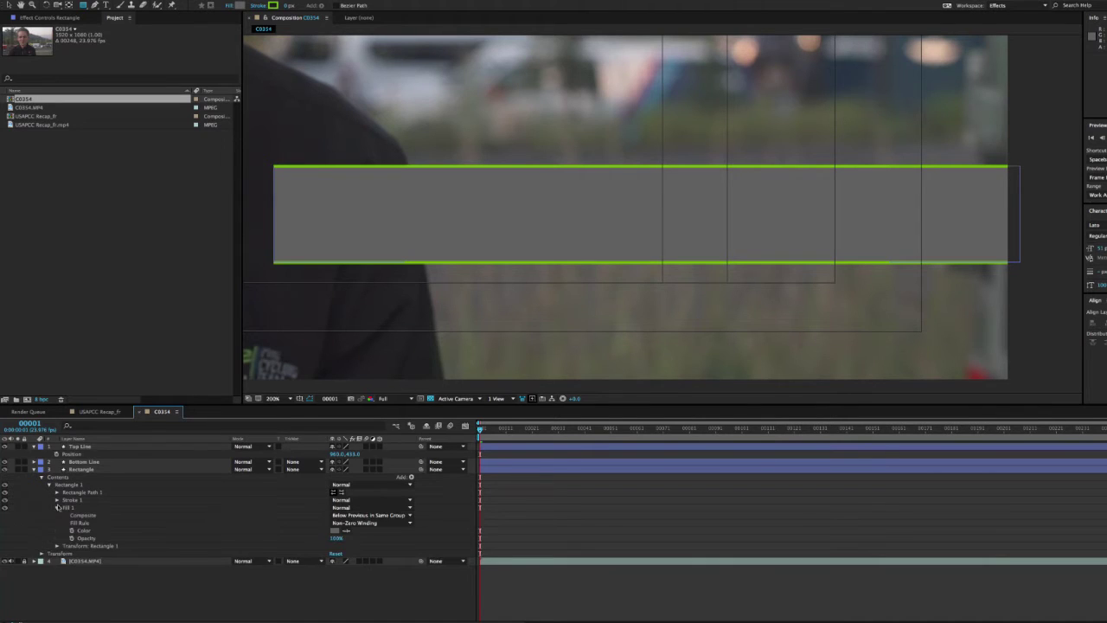
pyautogui.click(57, 500)
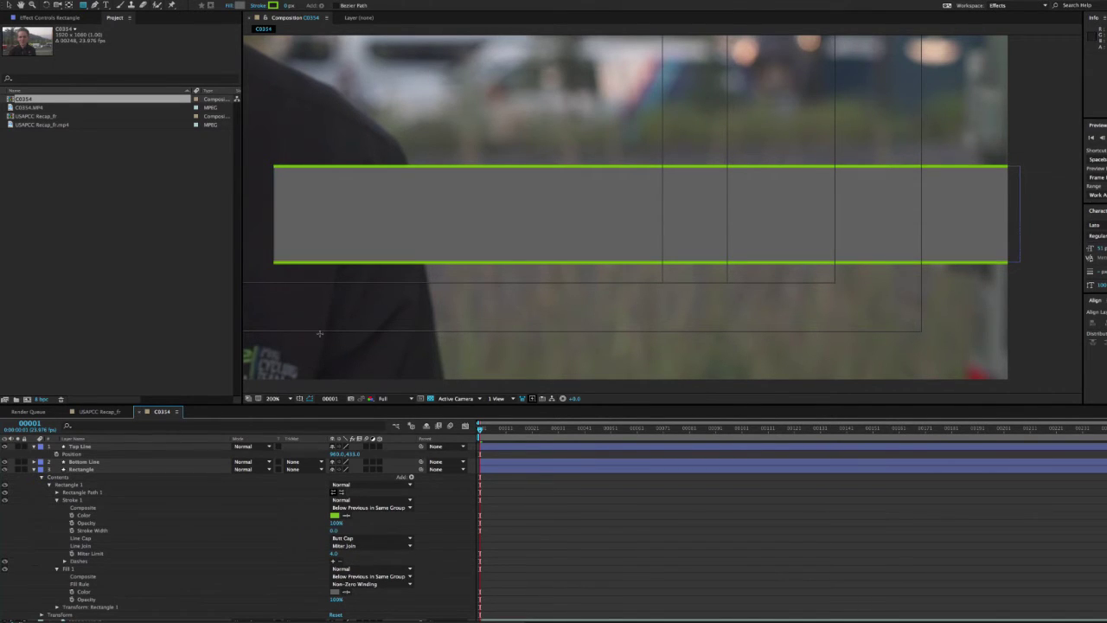
pyautogui.click(49, 485)
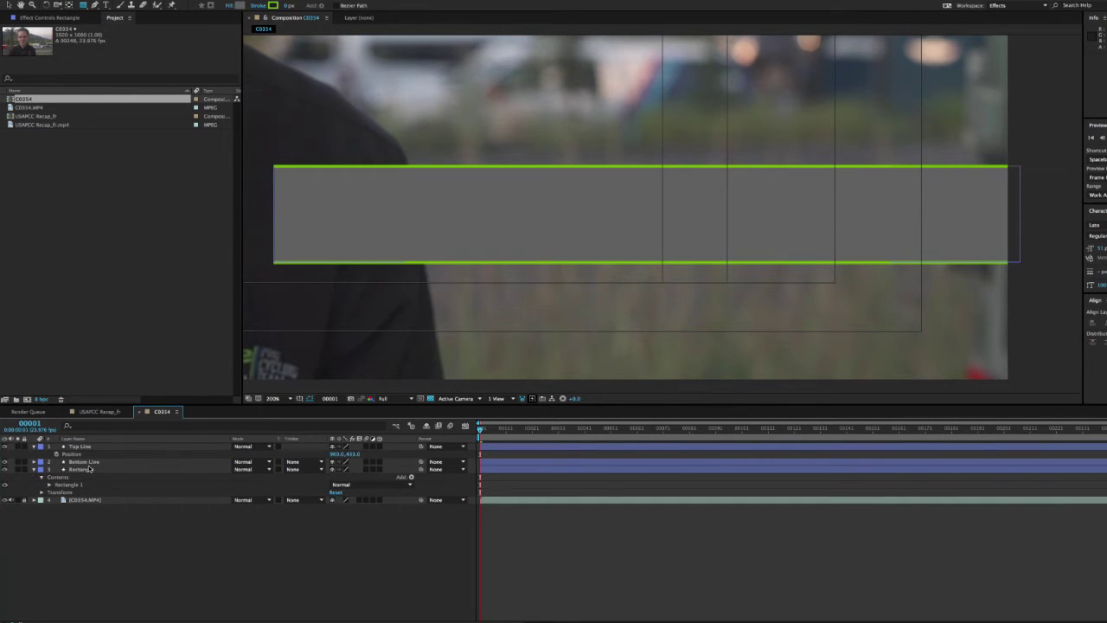
pyautogui.click(42, 478)
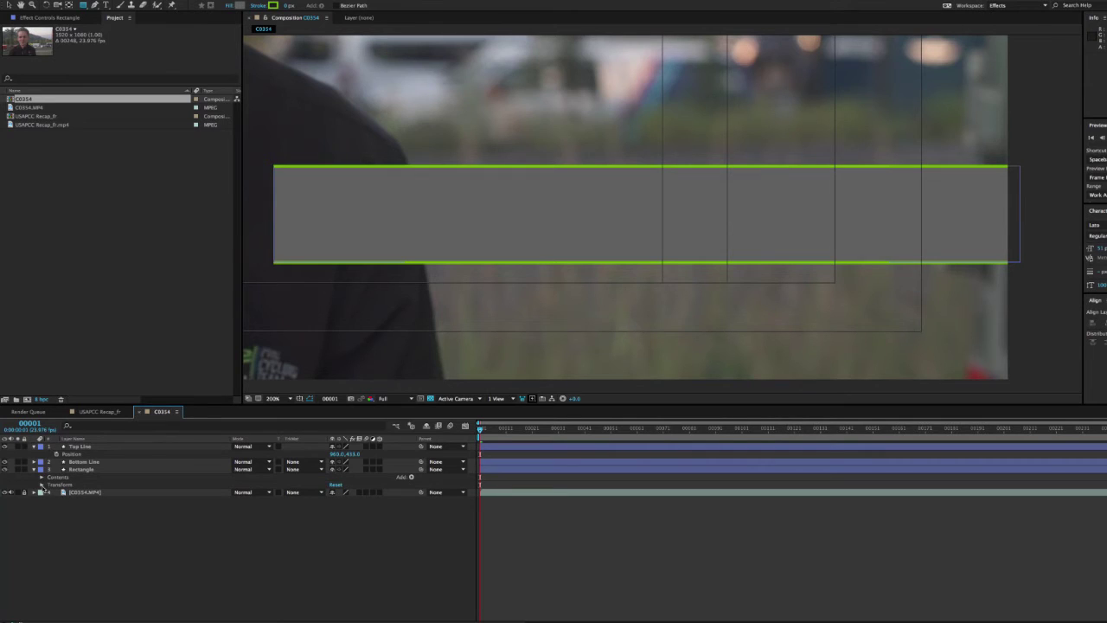
# Review the Rectangle's Transform Position, then show only its Opacity property.
pyautogui.click(64, 487)
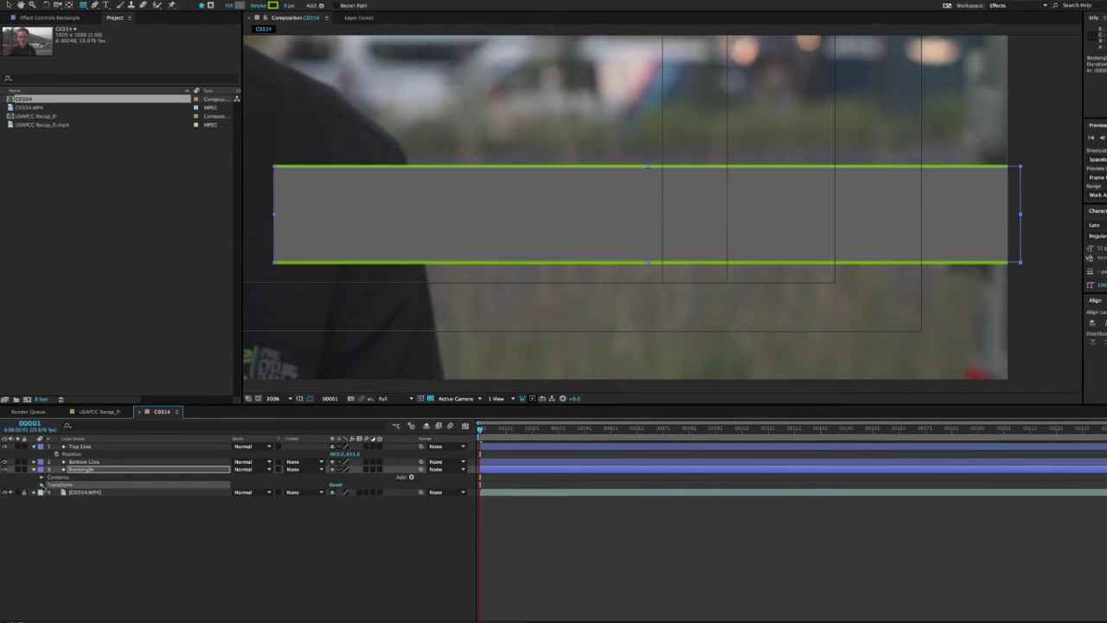
pyautogui.click(41, 484)
pyautogui.click(69, 500)
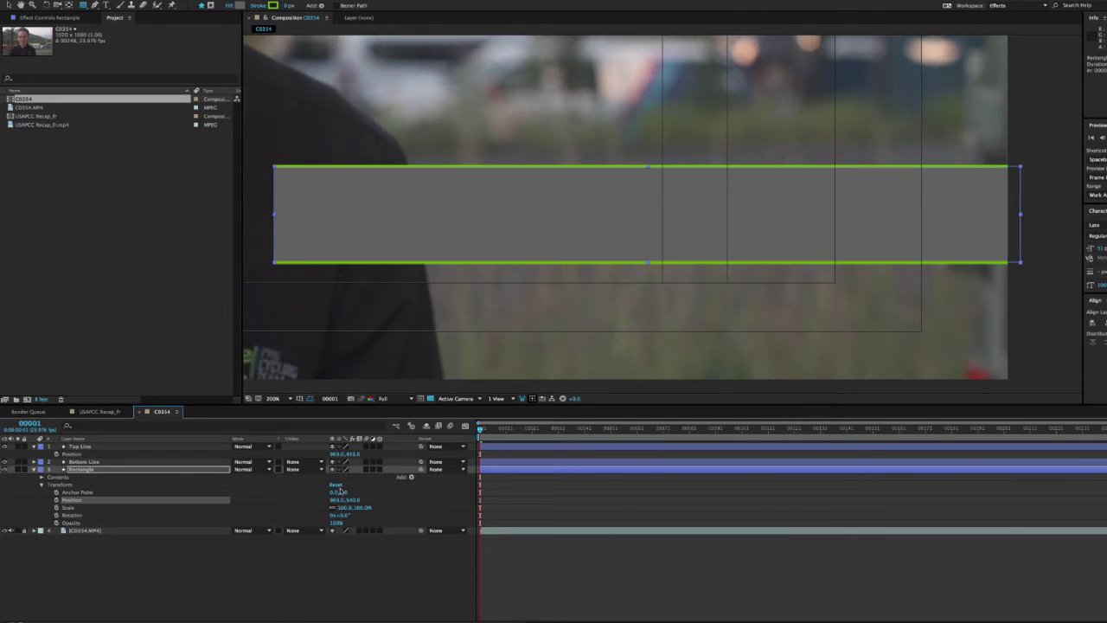
pyautogui.click(412, 477)
pyautogui.click(274, 594)
pyautogui.click(80, 468)
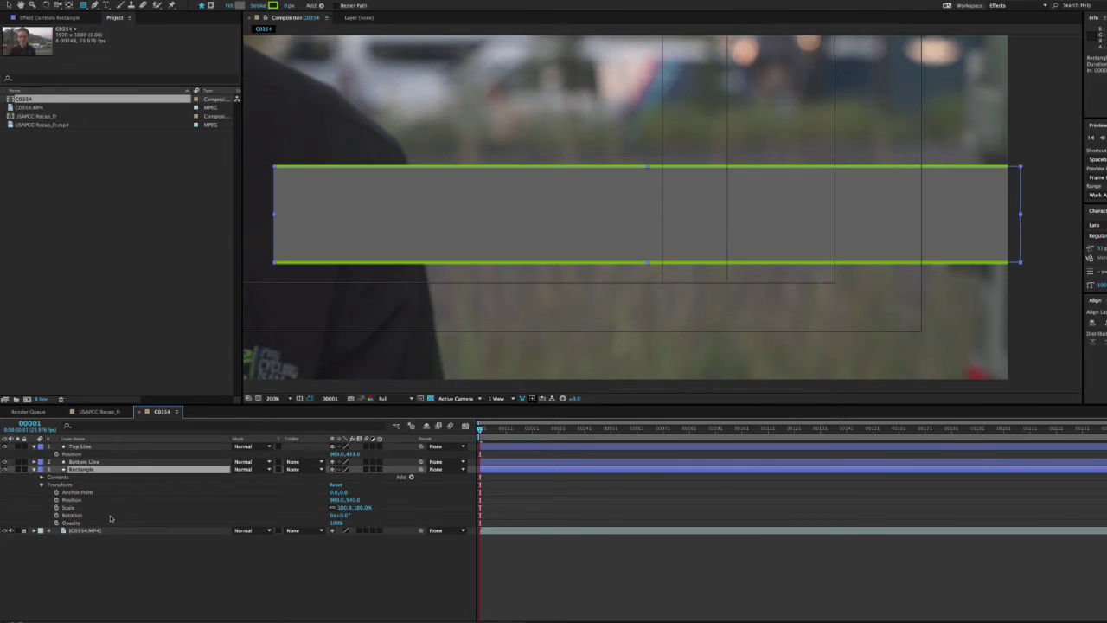
pyautogui.press('t')
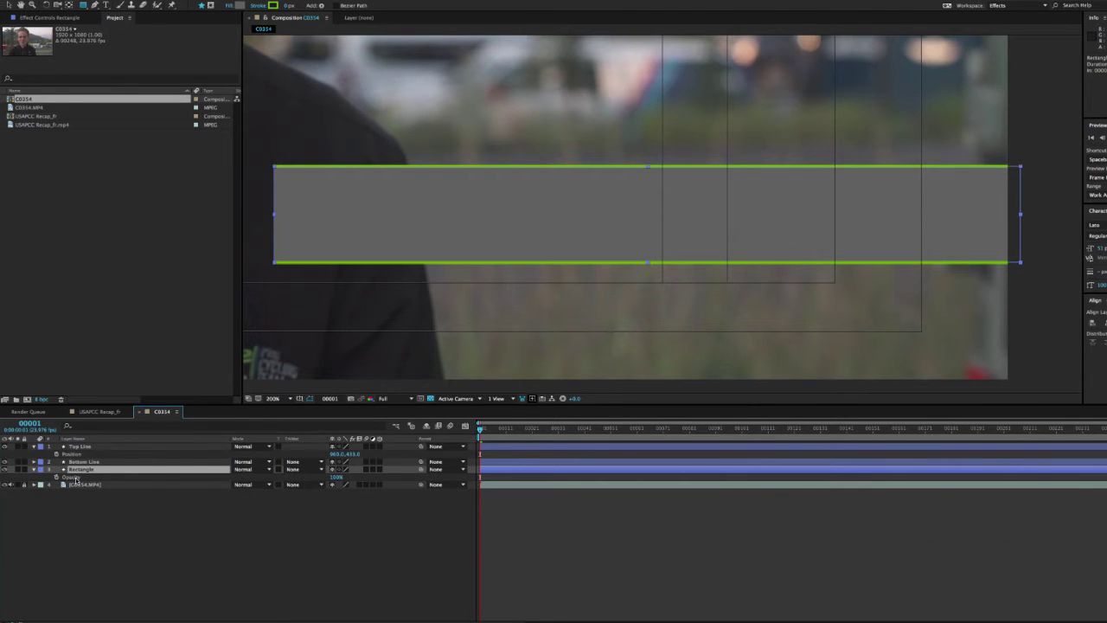
# Set the Rectangle layer's Opacity to 20% so the grey bar turns translucent.
pyautogui.click(335, 476)
pyautogui.write('20')
pyautogui.press('Return')
pyautogui.click(334, 558)
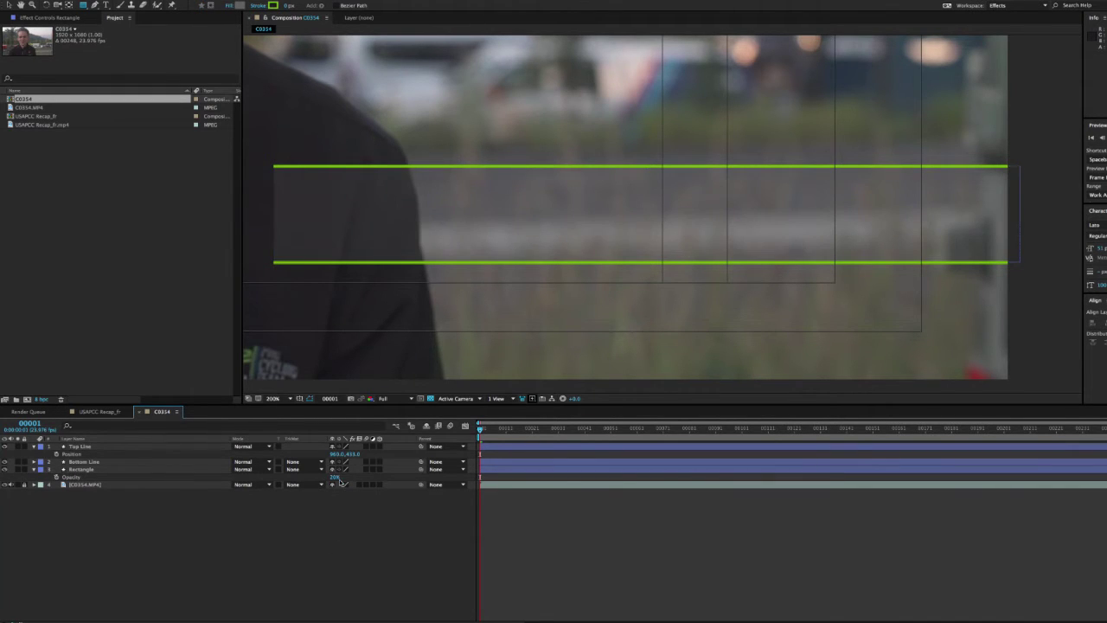
pyautogui.moveTo(335, 477)
pyautogui.mouseDown()
pyautogui.moveTo(368, 477)
pyautogui.moveTo(332, 477)
pyautogui.mouseUp()
pyautogui.click(336, 477)
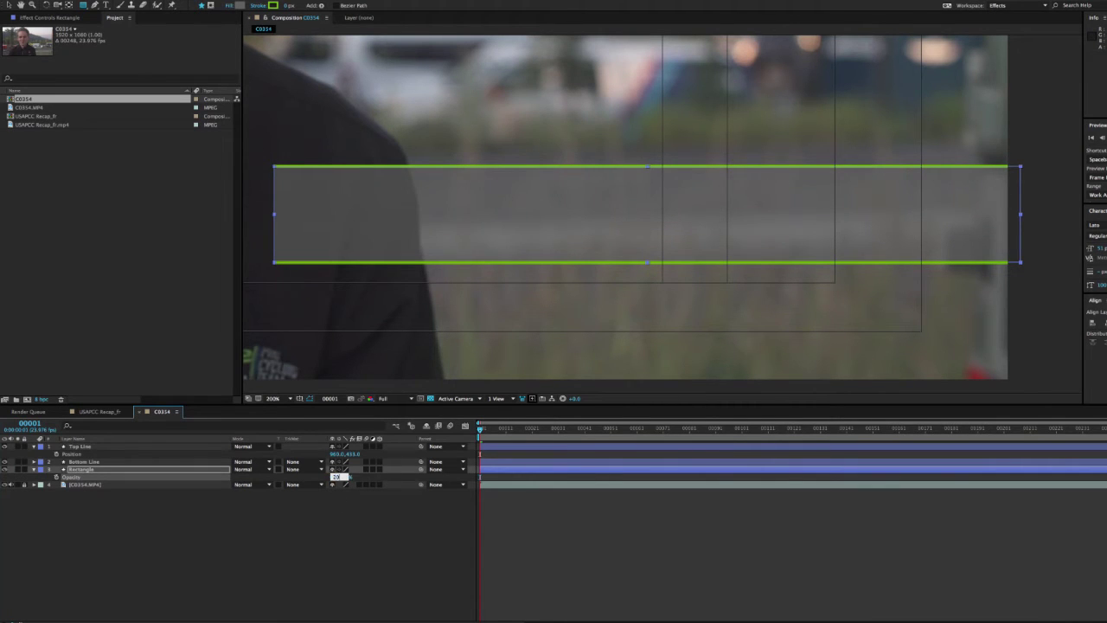
pyautogui.write('20')
pyautogui.press('Return')
pyautogui.click(346, 580)
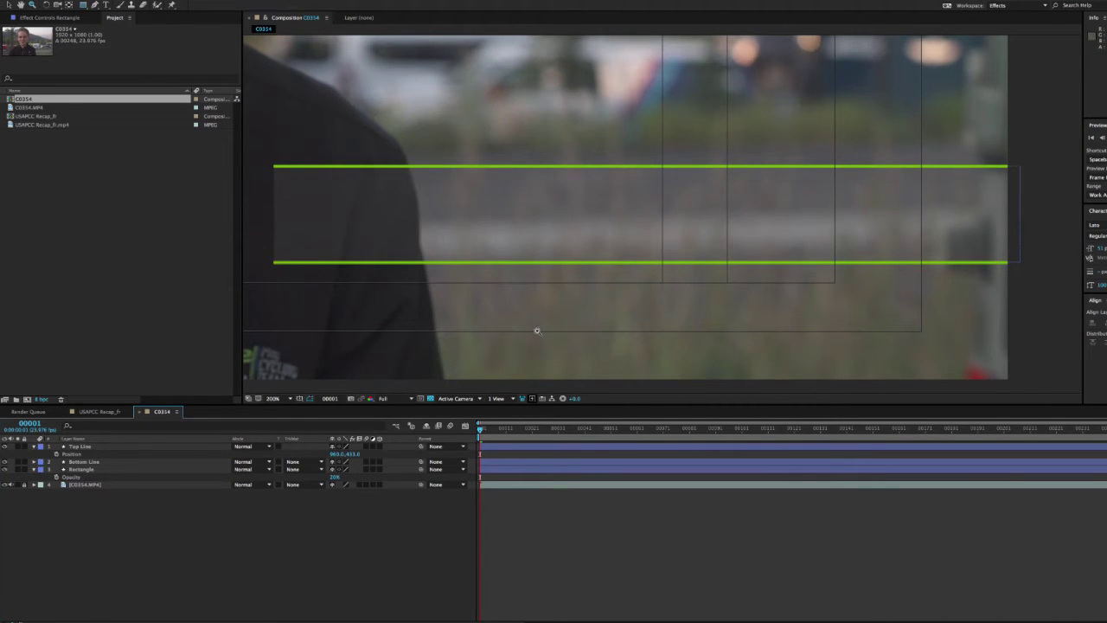
pyautogui.scroll(-2, 537, 331)
pyautogui.scroll(3, 569, 326)
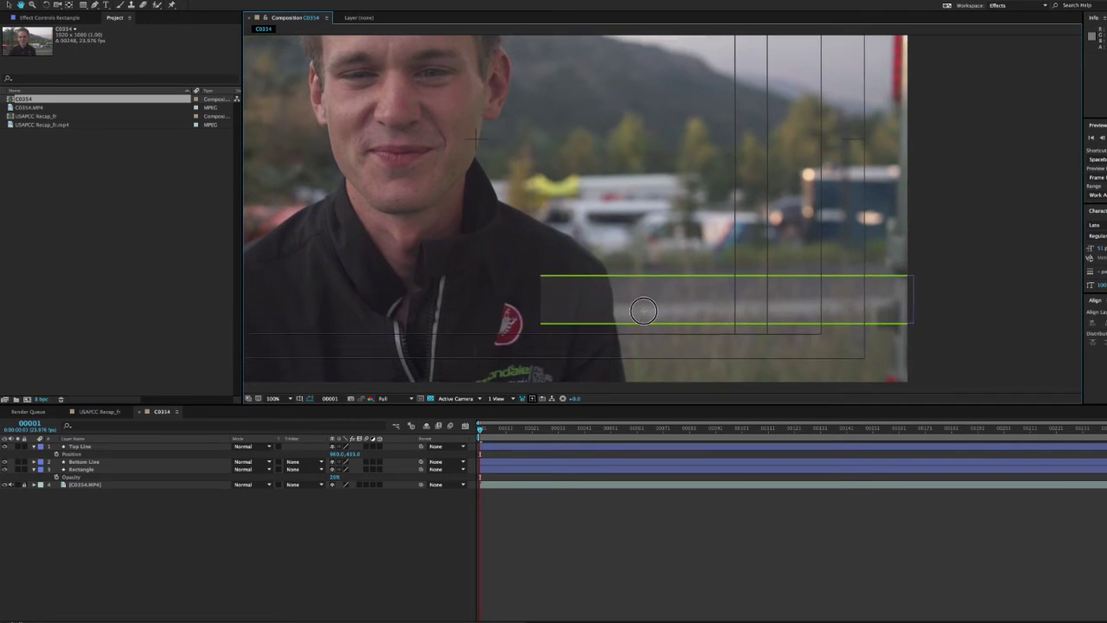
# Draw a text box inside the grey bar and type 'NATE BROWN Team Cannondale-Garmin'.
pyautogui.scroll(-1, 644, 311)
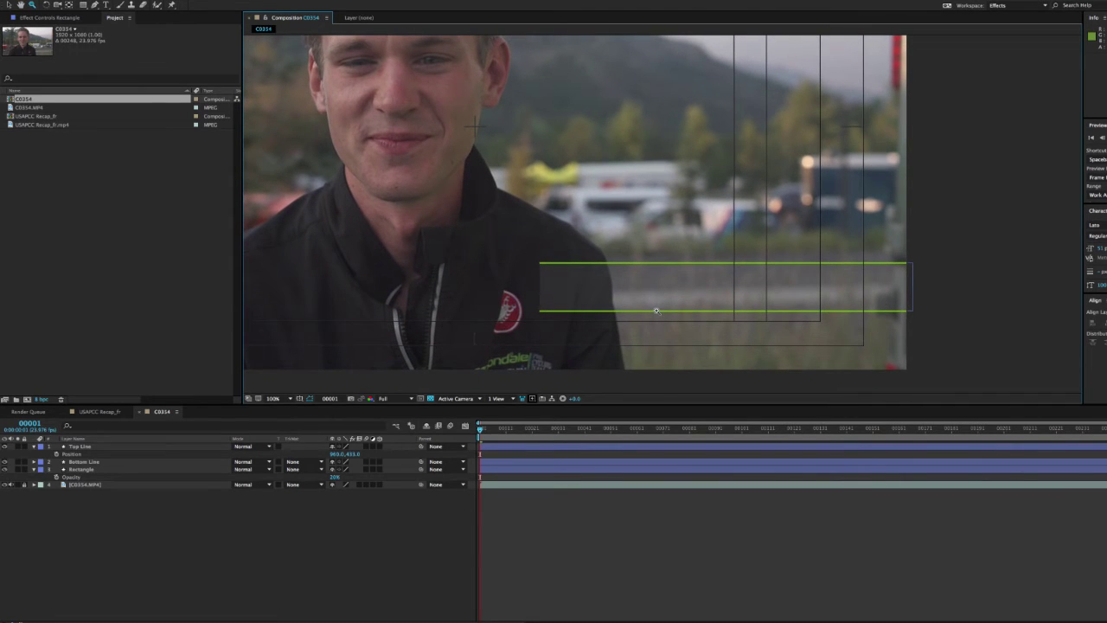
pyautogui.click(316, 548)
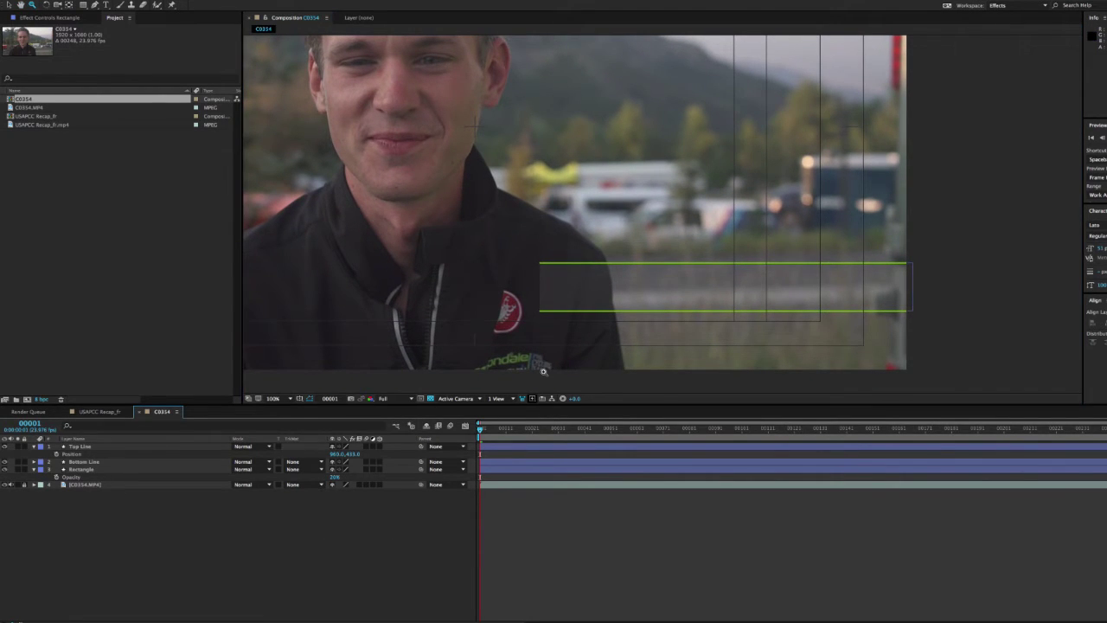
pyautogui.moveTo(1083, 218); pyautogui.dragTo(910, 218)
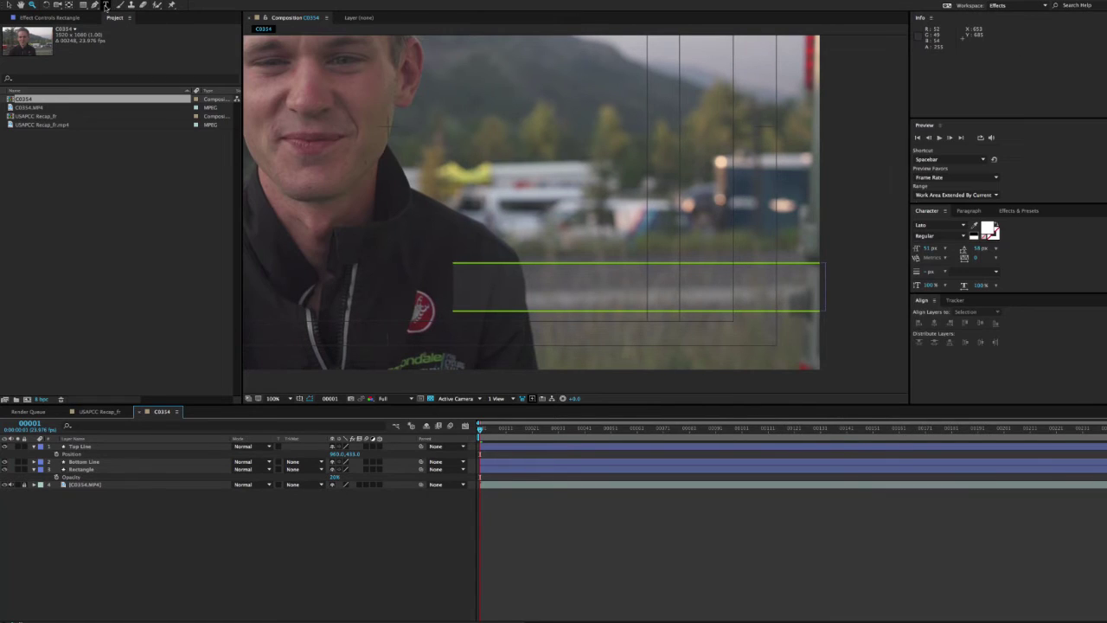
pyautogui.click(105, 6)
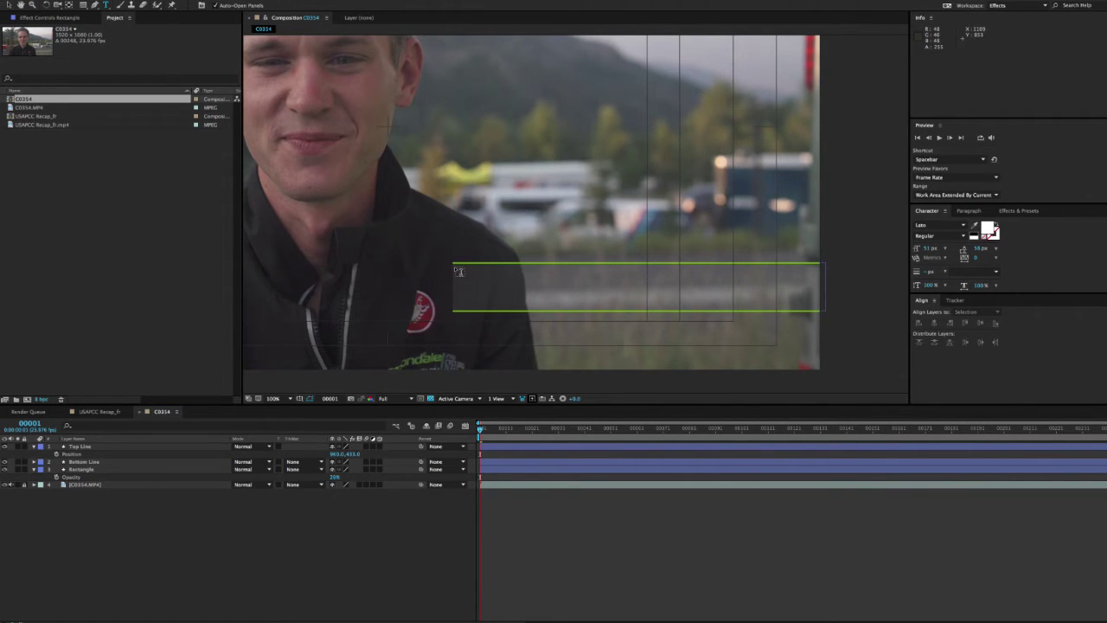
pyautogui.moveTo(454, 267); pyautogui.dragTo(813, 308)
pyautogui.write('N')
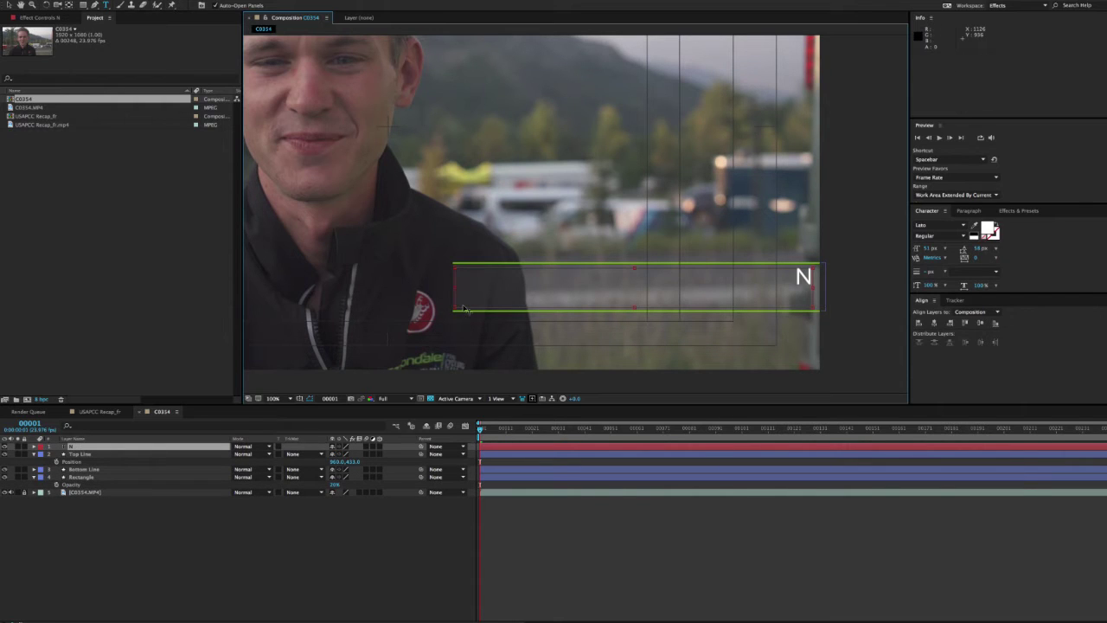
pyautogui.write('ATE BROWN')
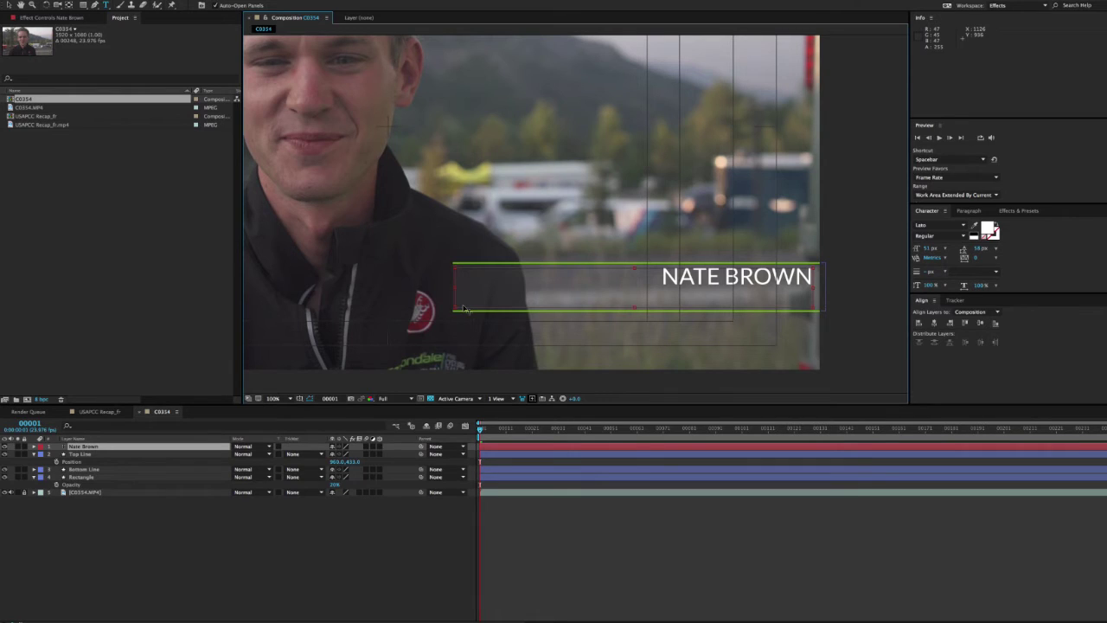
pyautogui.write('Team Cannondale-Garmin')
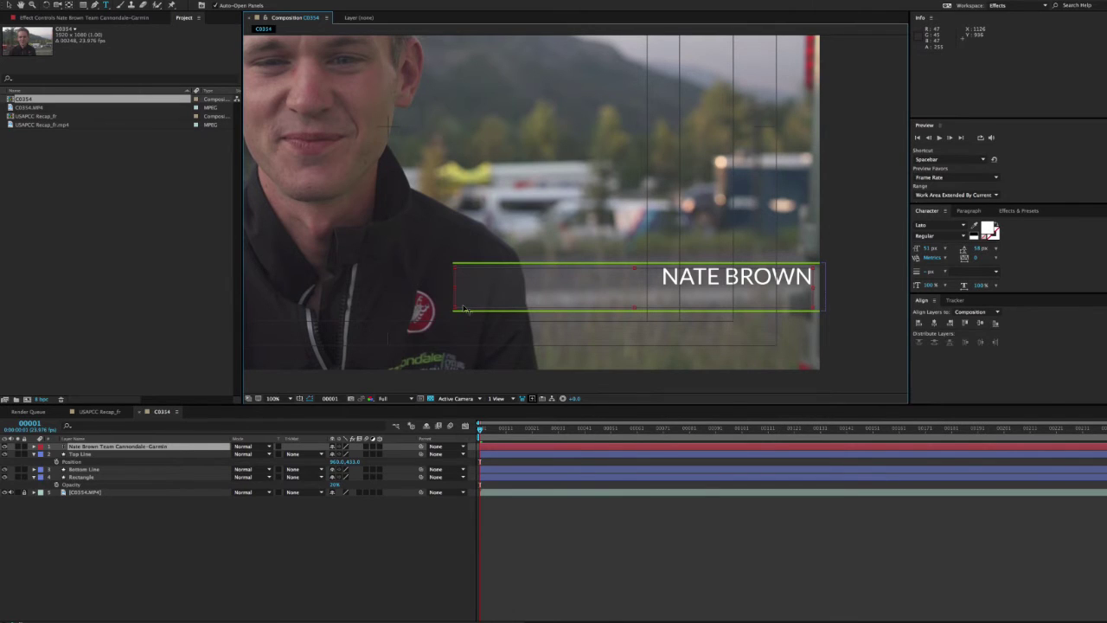
pyautogui.press('Return')
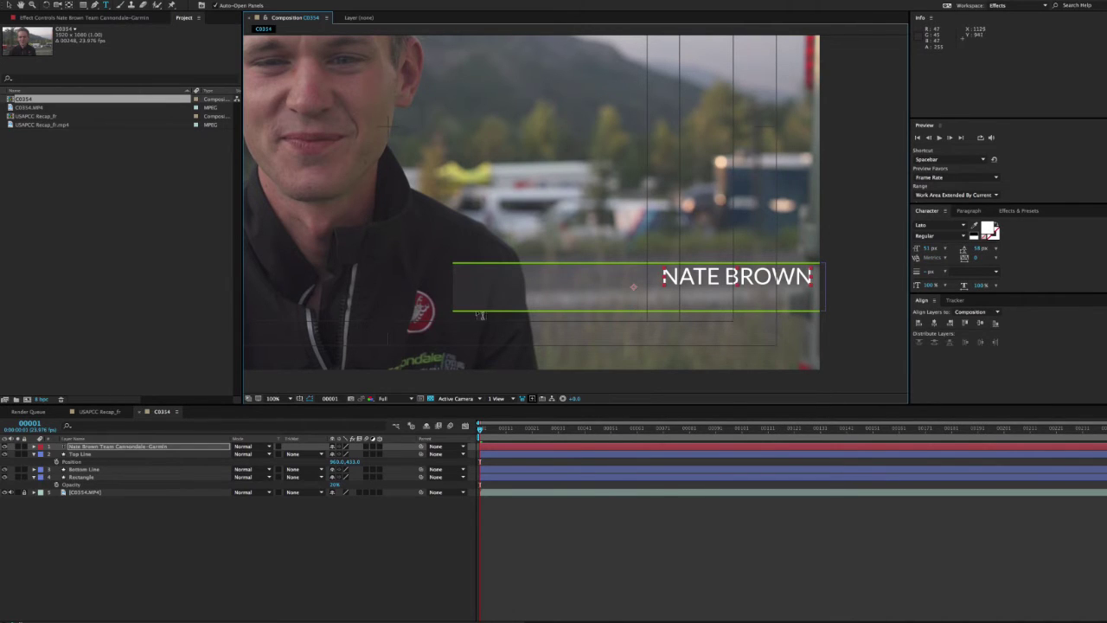
# Shrink the TEAM CANNONDALE-GARMIN line, enlarge NATE BROWN slightly, and tighten the leading.
pyautogui.moveTo(926, 249); pyautogui.dragTo(921, 247)
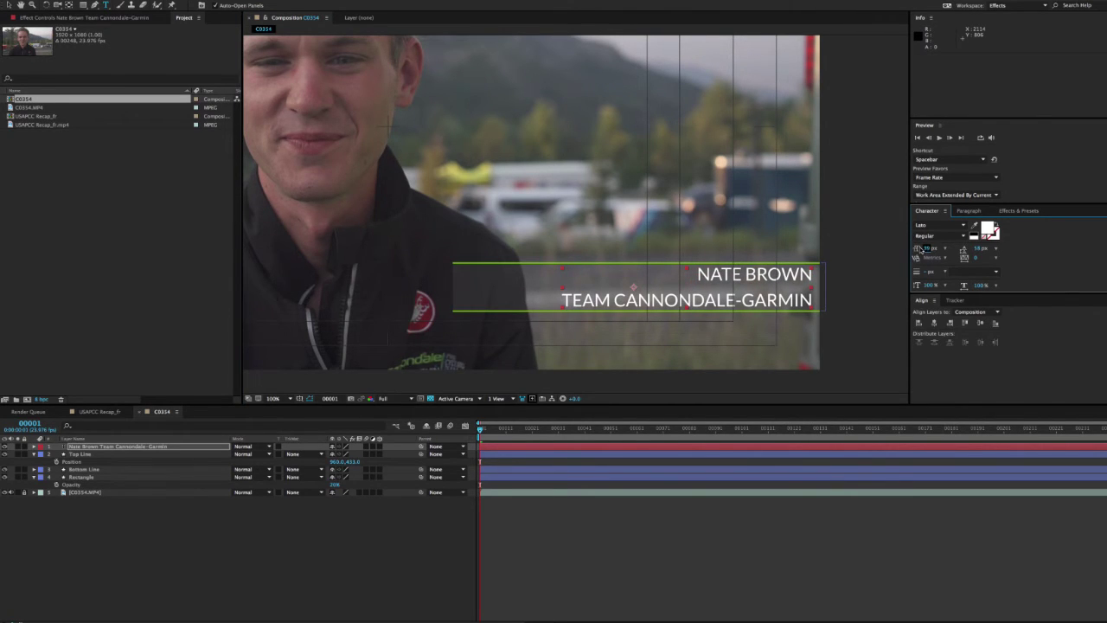
pyautogui.moveTo(813, 300); pyautogui.dragTo(532, 301)
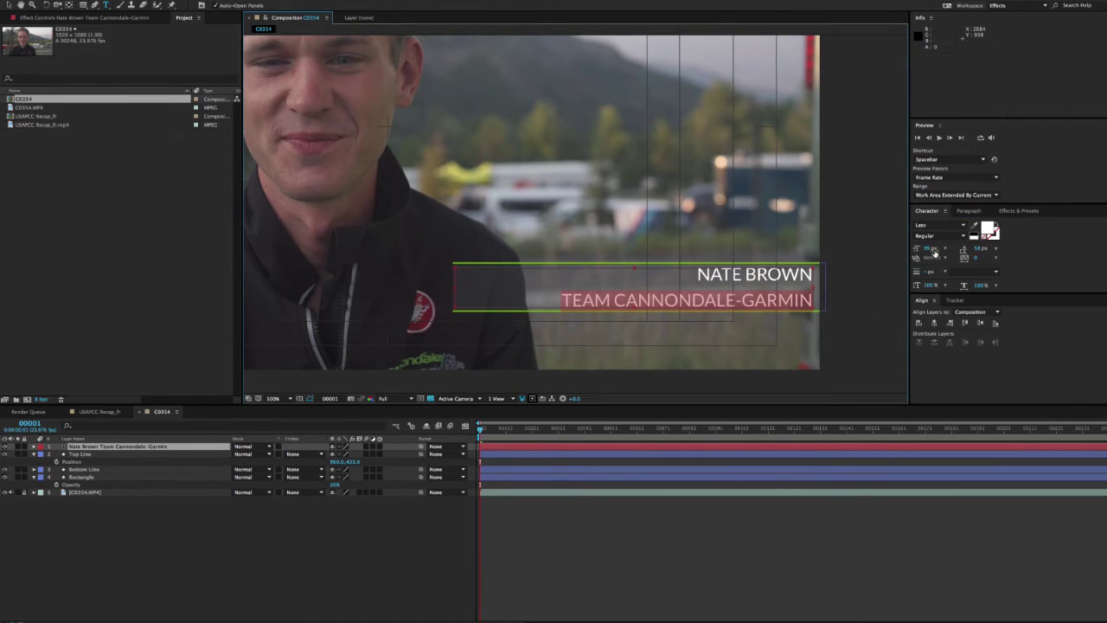
pyautogui.moveTo(926, 249); pyautogui.dragTo(922, 249)
pyautogui.moveTo(694, 275); pyautogui.dragTo(830, 277)
pyautogui.moveTo(927, 249); pyautogui.dragTo(938, 251)
pyautogui.moveTo(641, 278); pyautogui.dragTo(817, 278)
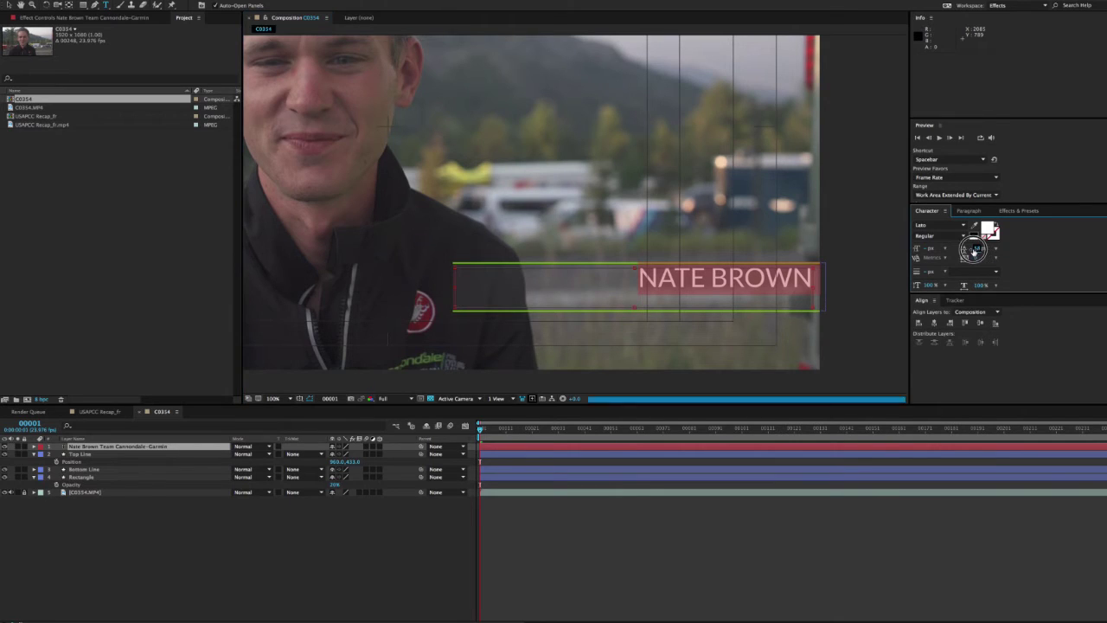
pyautogui.moveTo(970, 251); pyautogui.dragTo(962, 251)
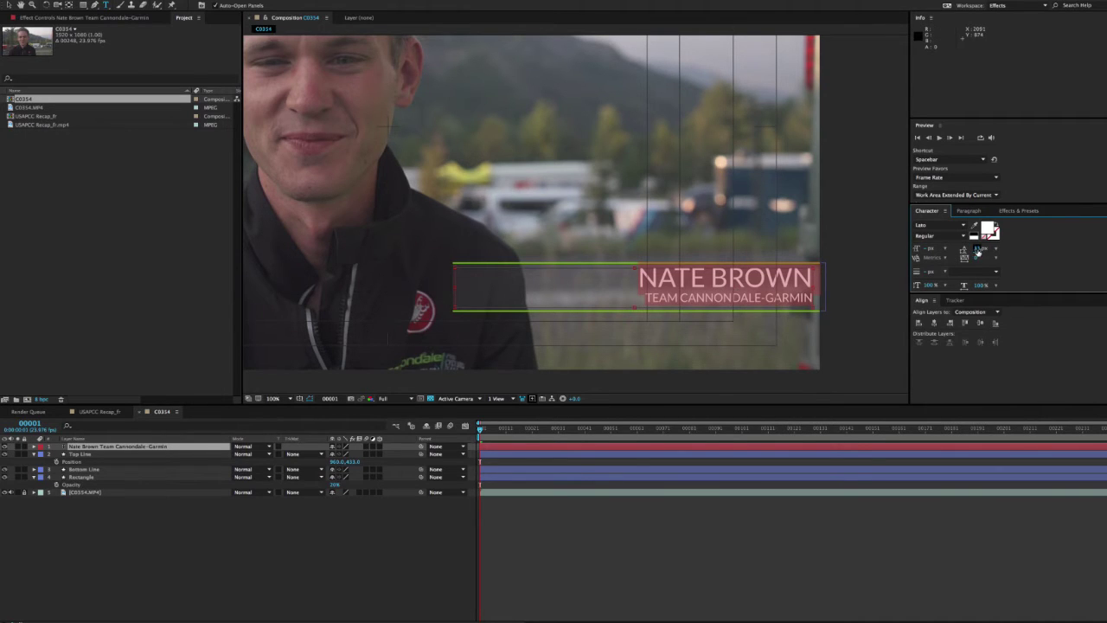
pyautogui.moveTo(977, 251)
pyautogui.mouseDown()
pyautogui.moveTo(993, 252)
pyautogui.moveTo(974, 250)
pyautogui.mouseUp()
# Hide the original title and type a new two-line title: NATE BROWN / Team Cannondale-Garmin.
pyautogui.click(280, 564)
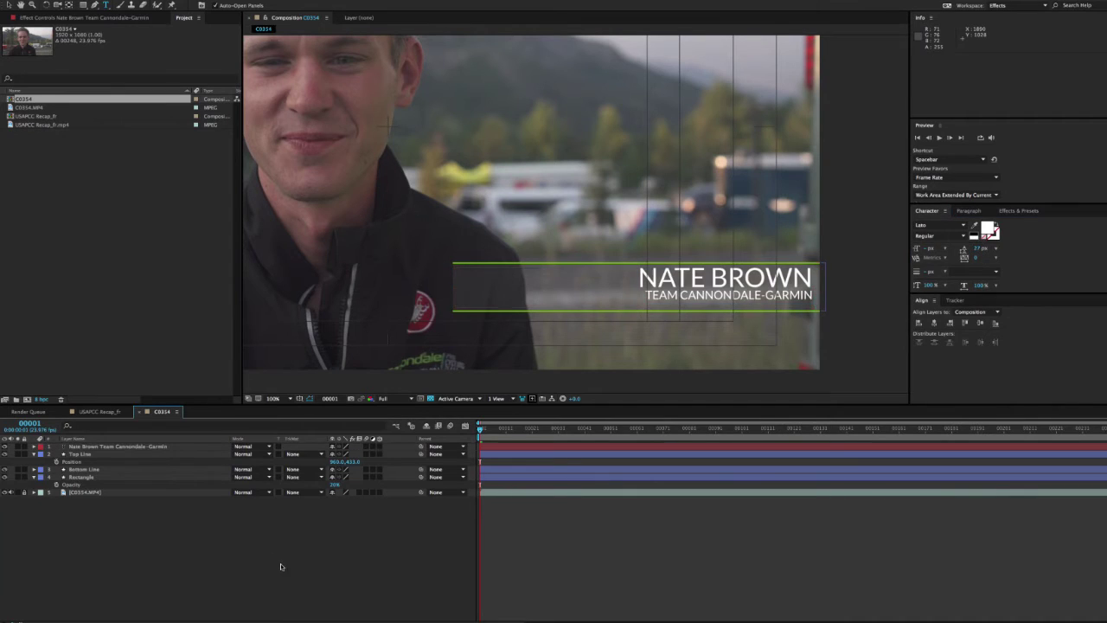
pyautogui.click(76, 446)
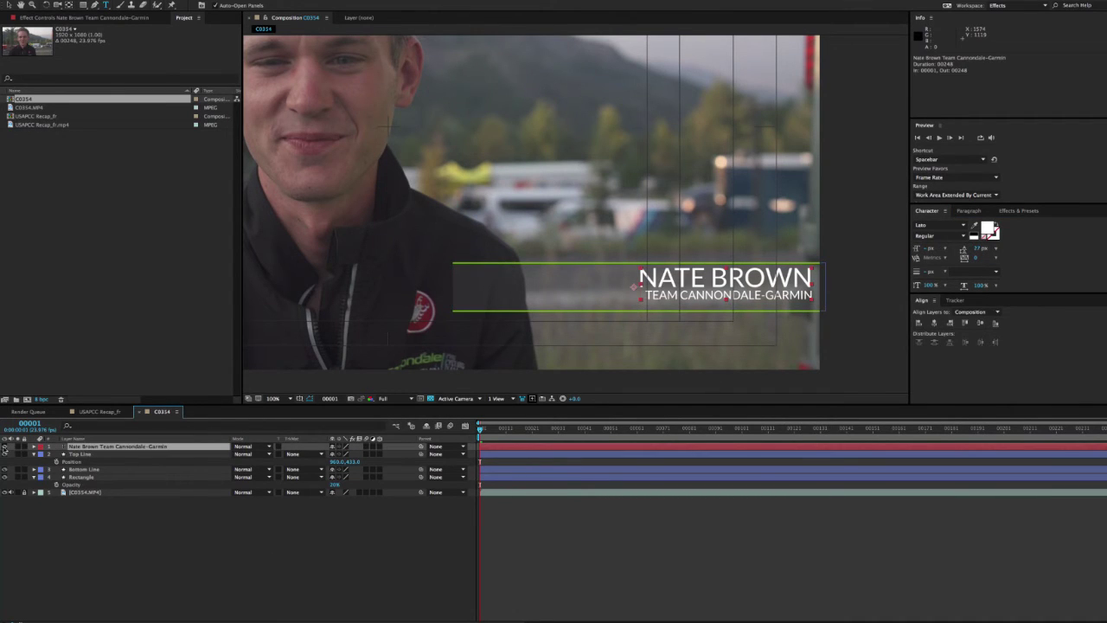
pyautogui.click(4, 446)
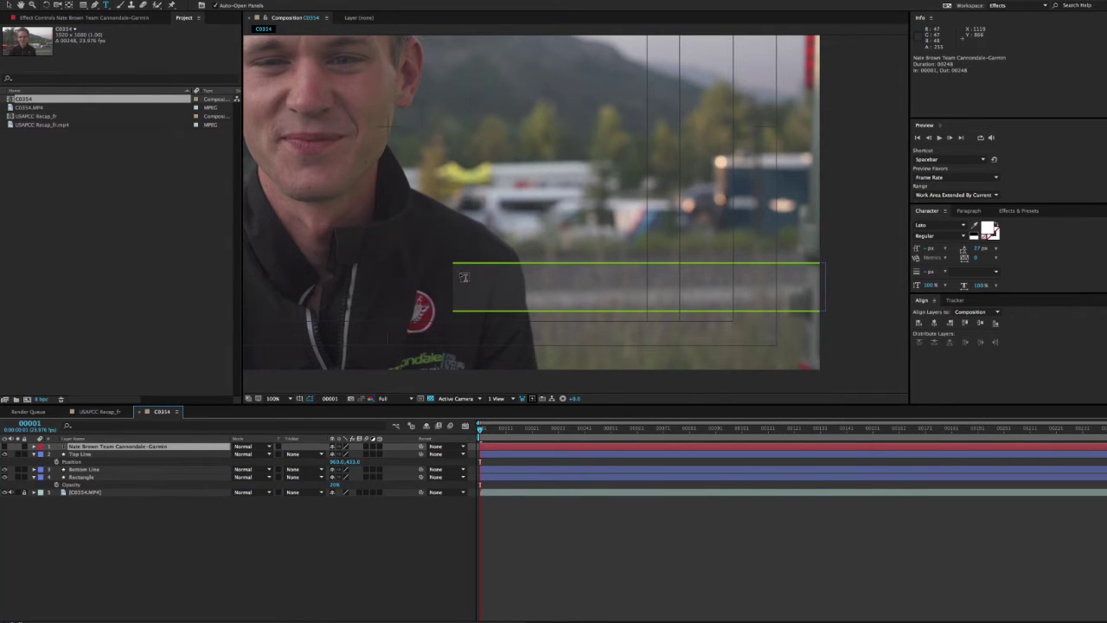
pyautogui.click(463, 278)
pyautogui.write('NATE')
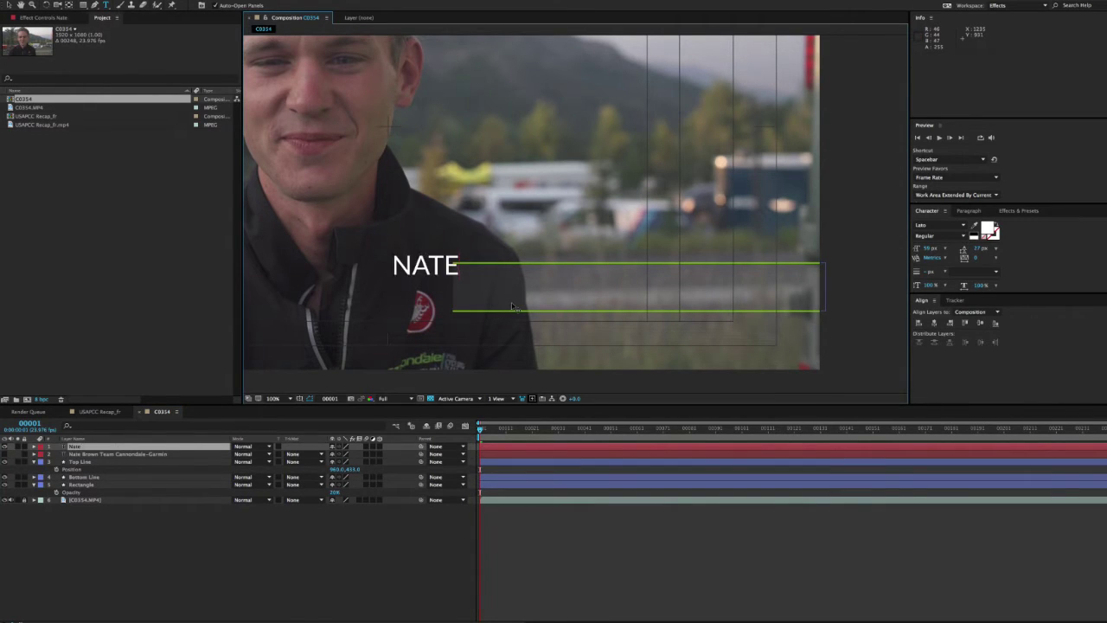
pyautogui.write(' BRown')
pyautogui.press('Return')
pyautogui.write('Team Cannondal')
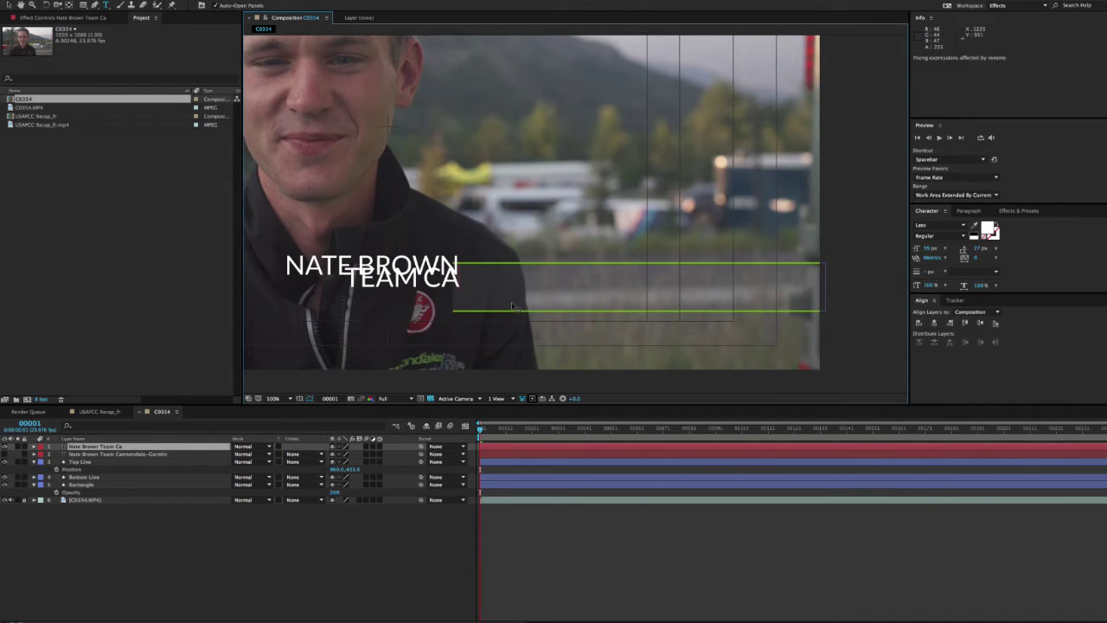
pyautogui.write('e-Garmin')
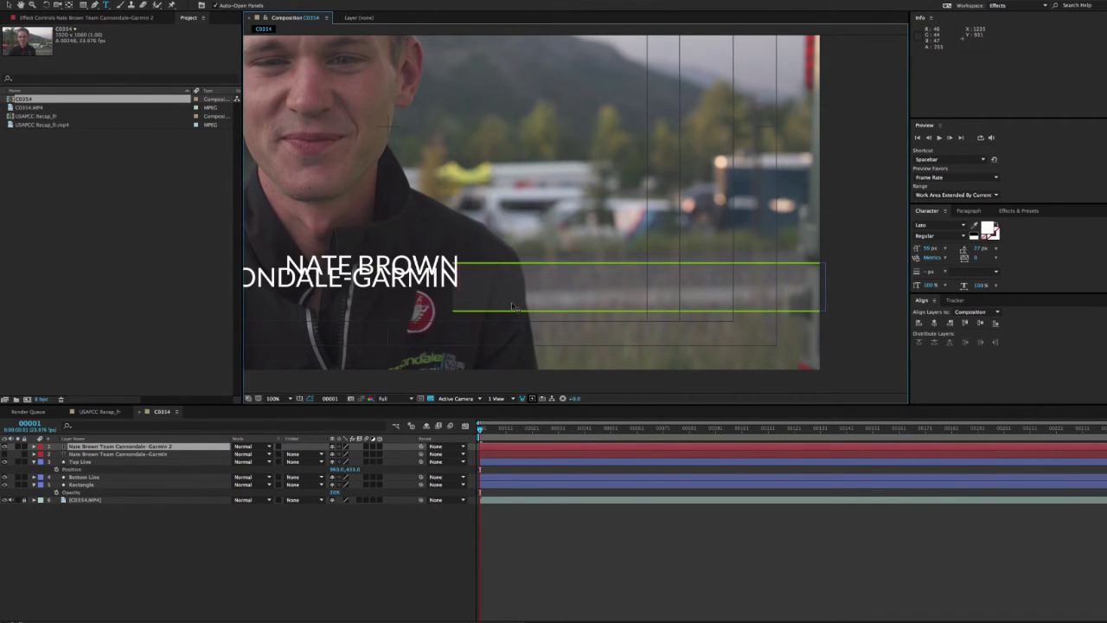
pyautogui.press('Escape')
# Move the new title over the bar, shrink the team line, tighten leading, and left-align it.
pyautogui.press('v')
pyautogui.moveTo(415, 275); pyautogui.dragTo(704, 281)
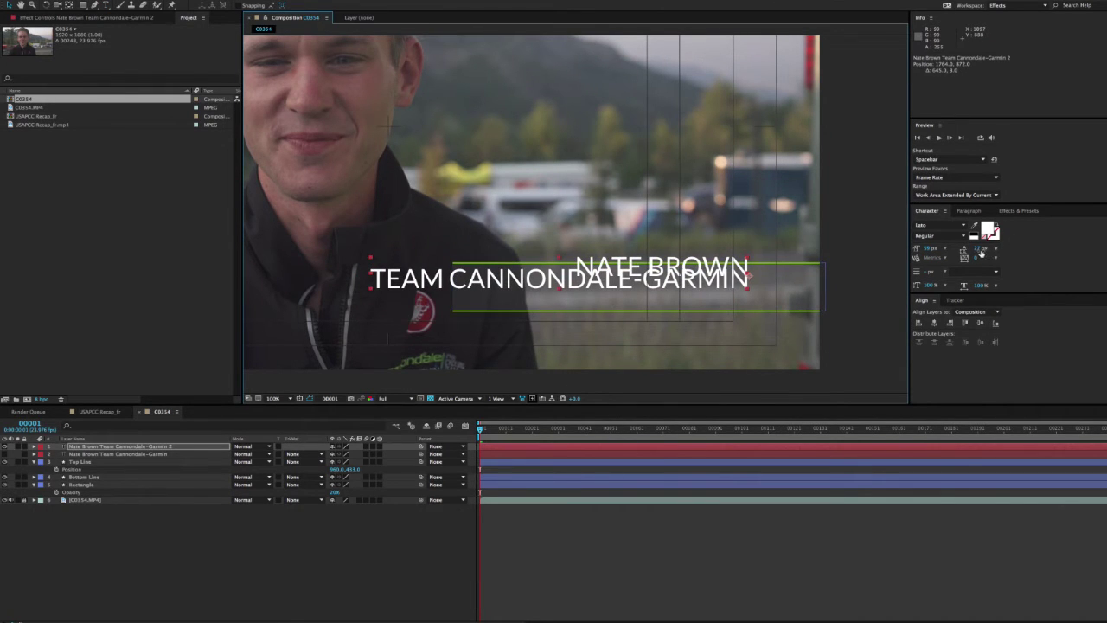
pyautogui.moveTo(980, 251); pyautogui.dragTo(990, 233)
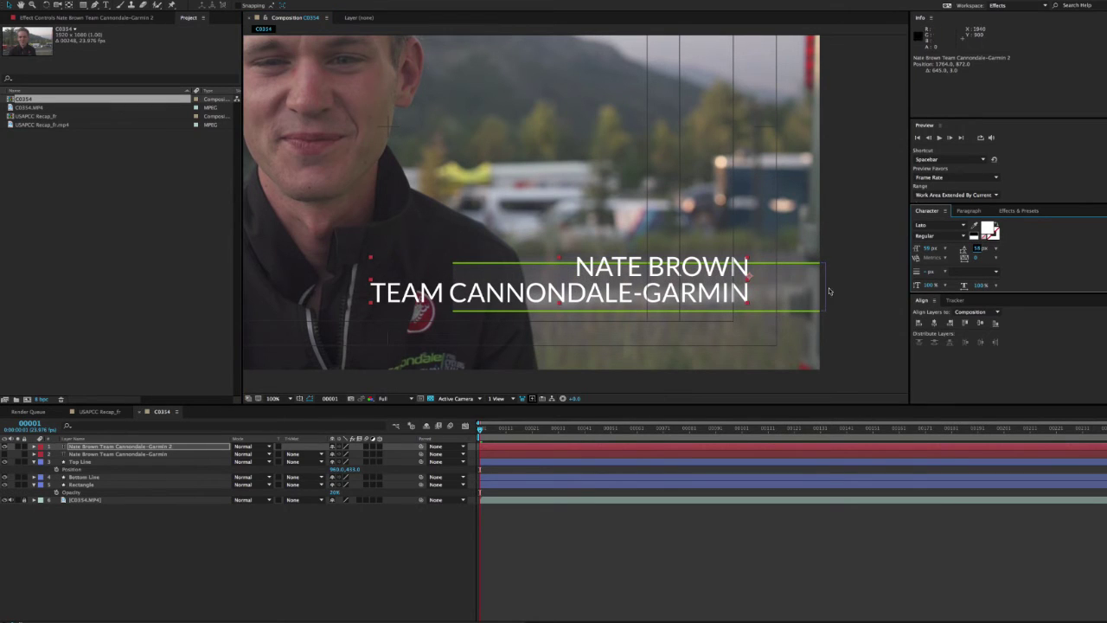
pyautogui.doubleClick(751, 296)
pyautogui.moveTo(749, 294); pyautogui.dragTo(289, 290)
pyautogui.moveTo(924, 251); pyautogui.dragTo(904, 250)
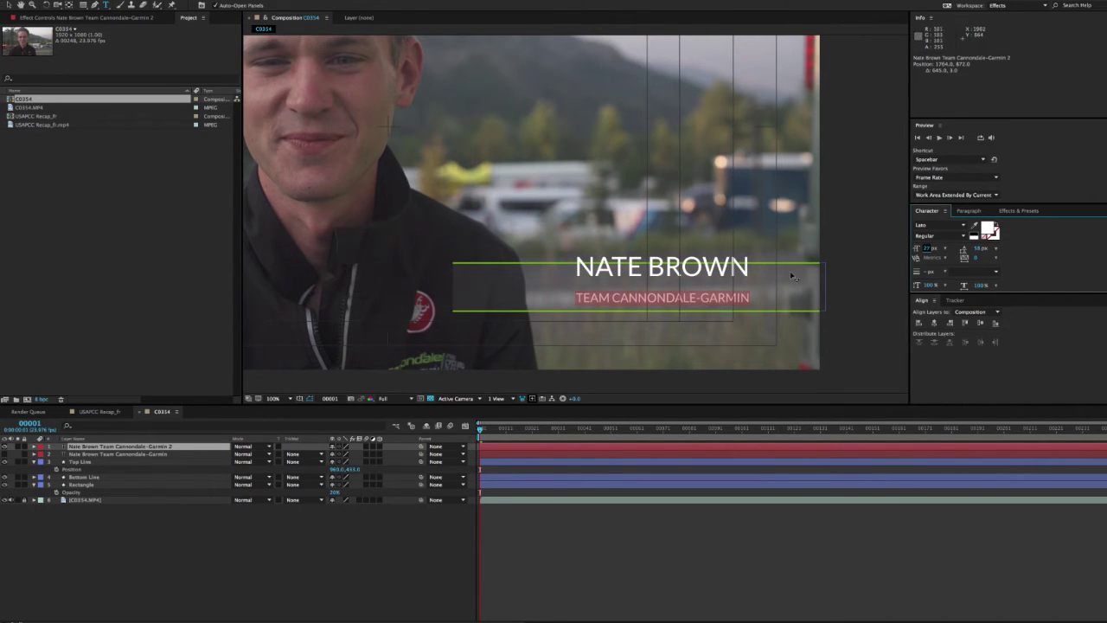
pyautogui.hotkey('ctrl', 'a')
pyautogui.moveTo(972, 250); pyautogui.dragTo(961, 250)
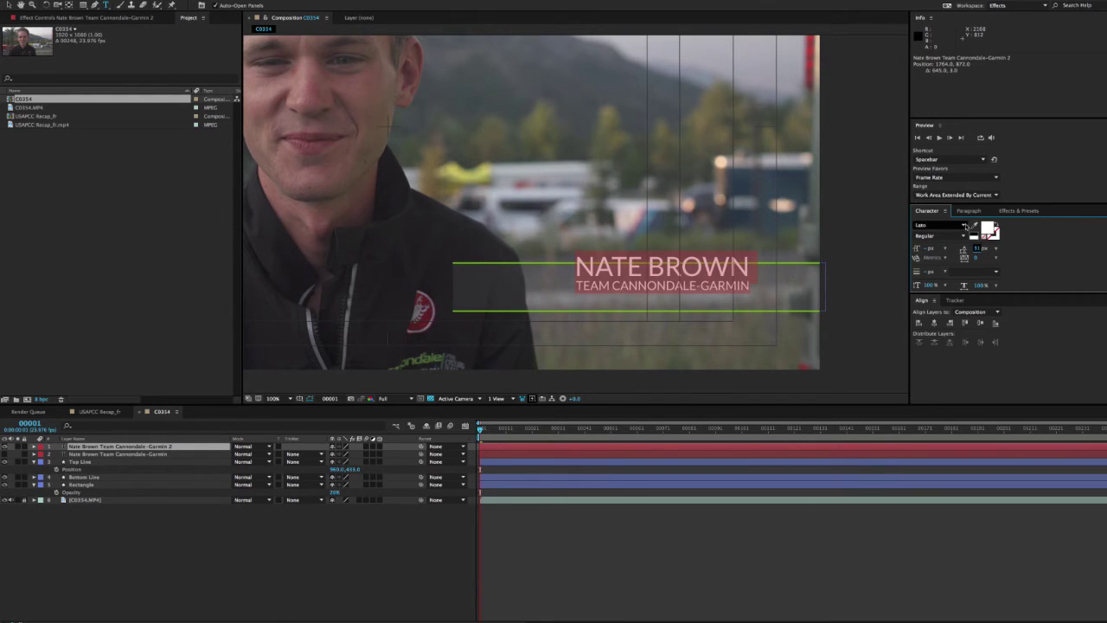
pyautogui.click(969, 211)
pyautogui.click(918, 223)
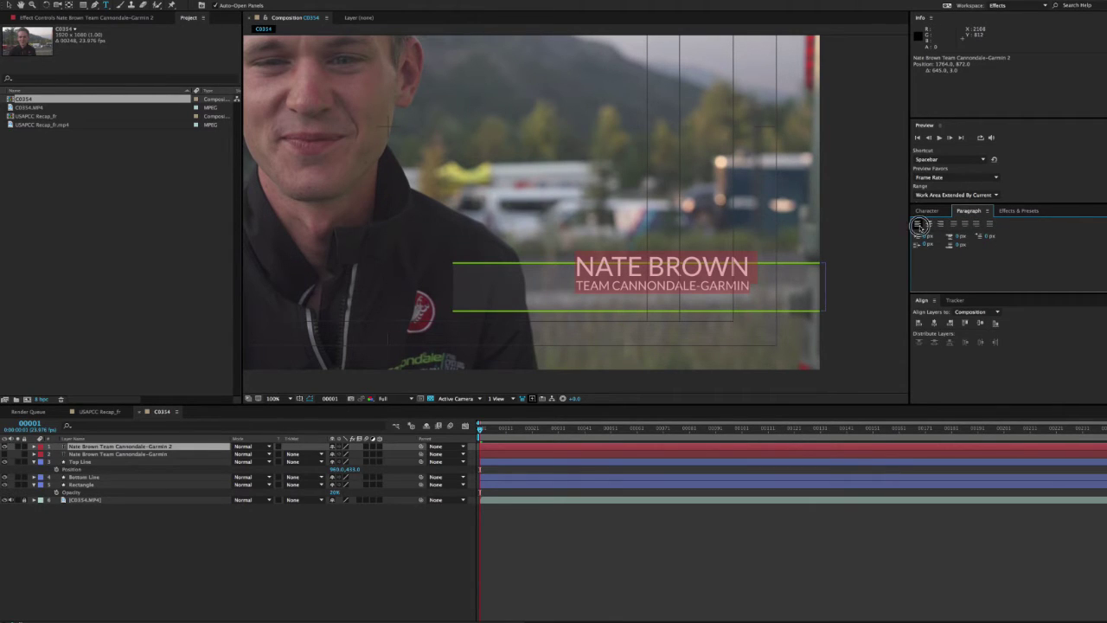
# Move the left-aligned two-line title to the grey bar's left end.
pyautogui.press('Escape')
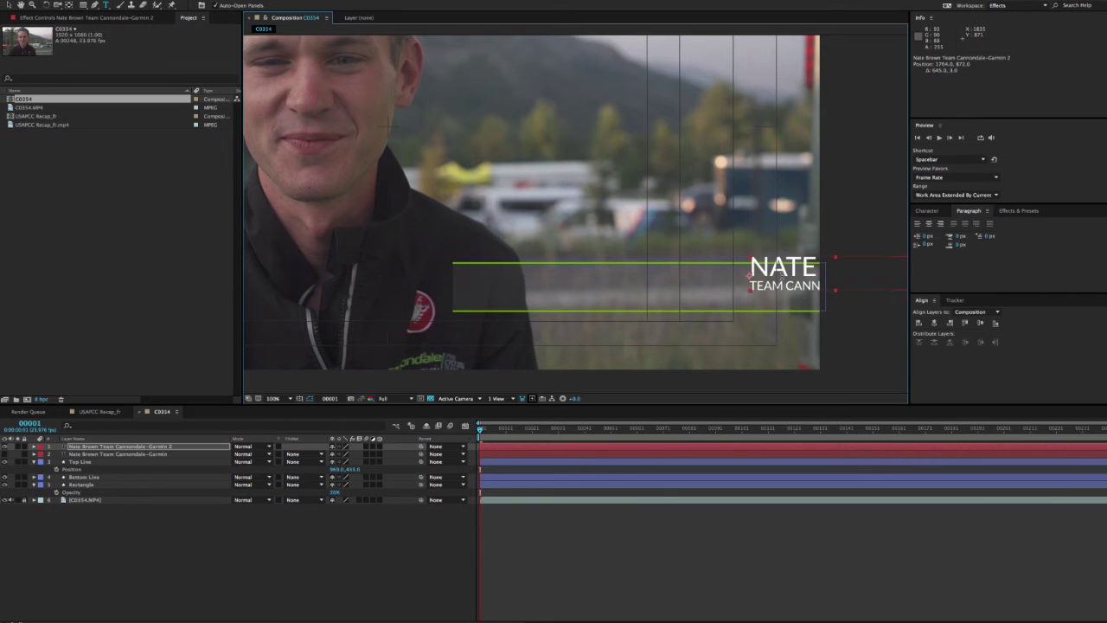
pyautogui.moveTo(713, 273); pyautogui.dragTo(488, 278)
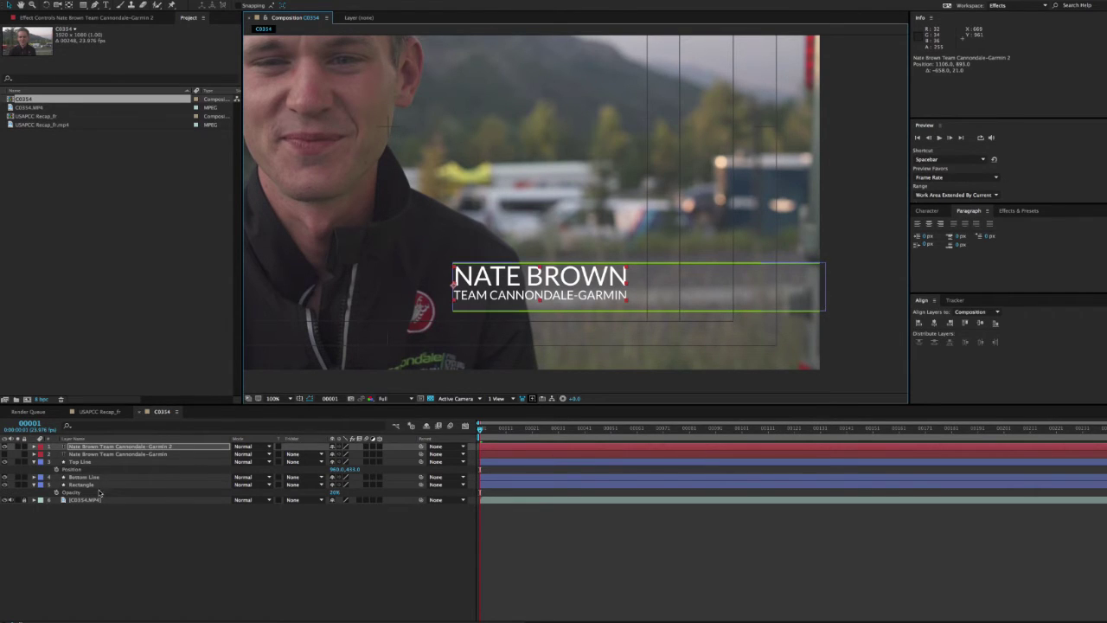
pyautogui.doubleClick(93, 447)
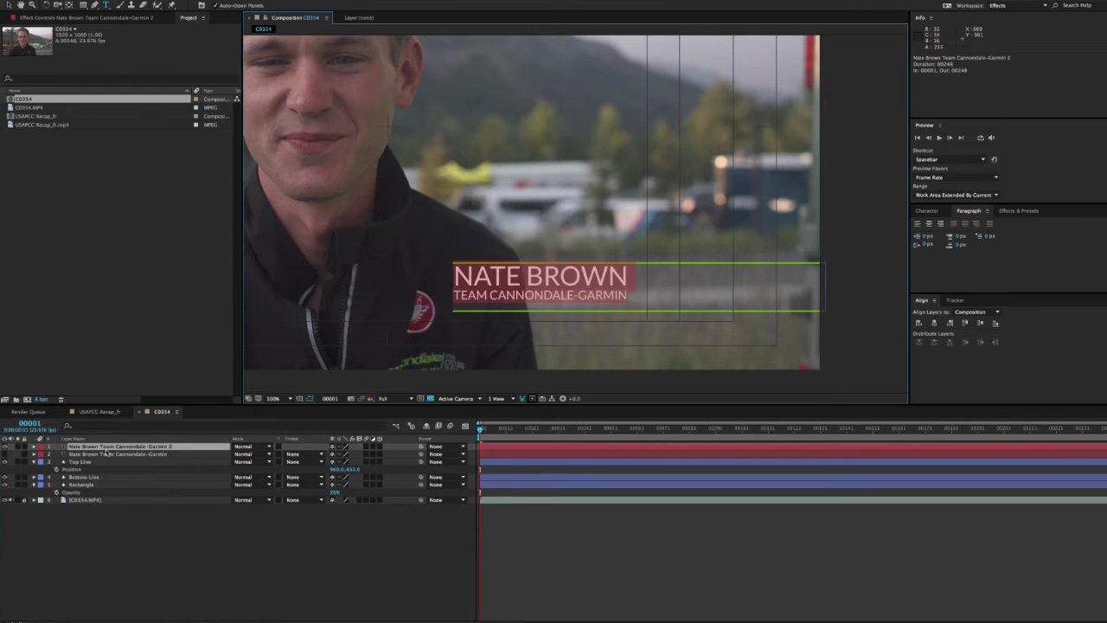
pyautogui.write('Gardy Raymond')
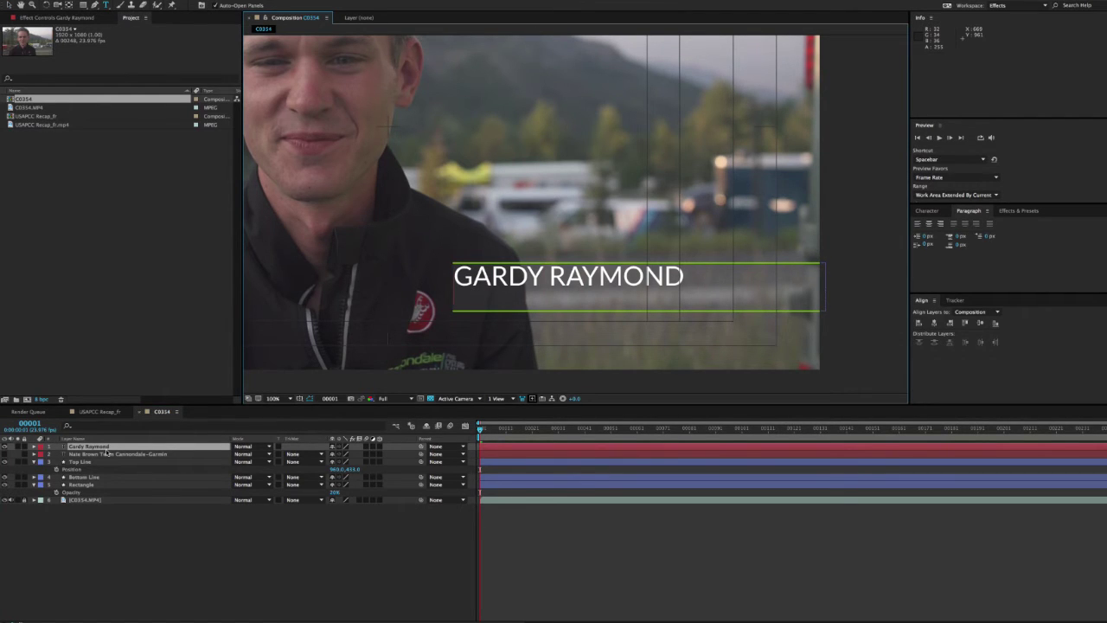
pyautogui.press('Return')
pyautogui.write('ANIMATOR')
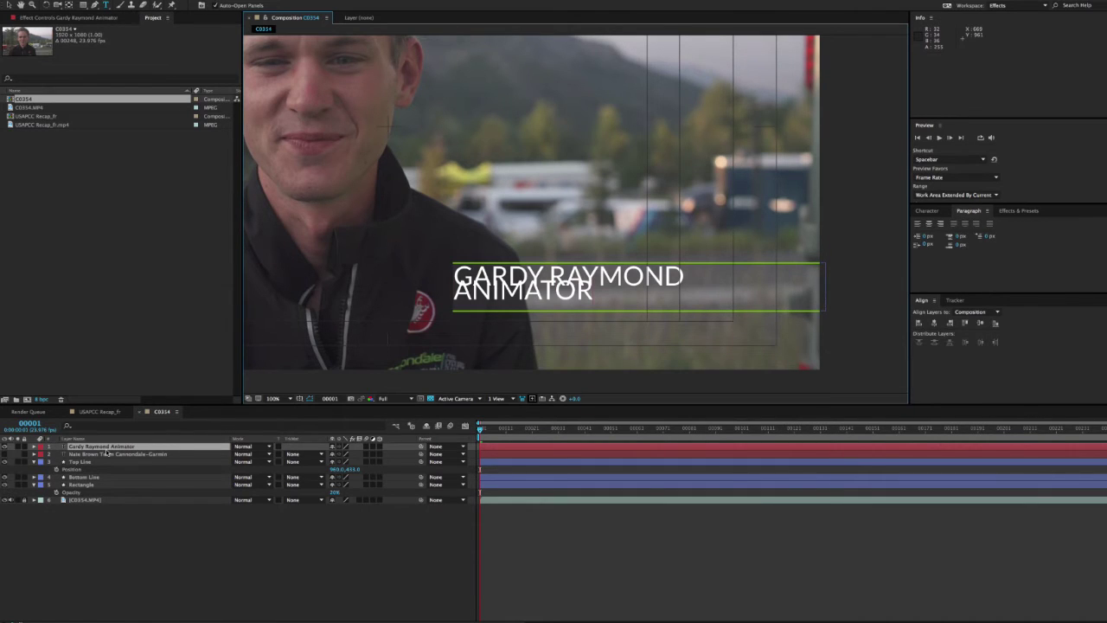
pyautogui.press('Escape')
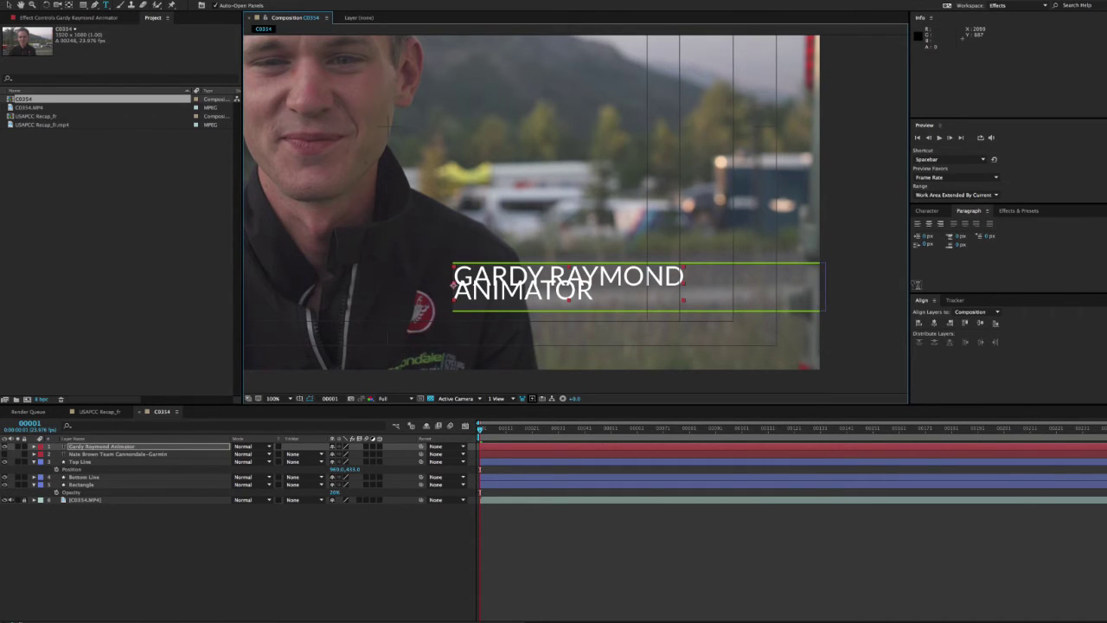
pyautogui.click(932, 211)
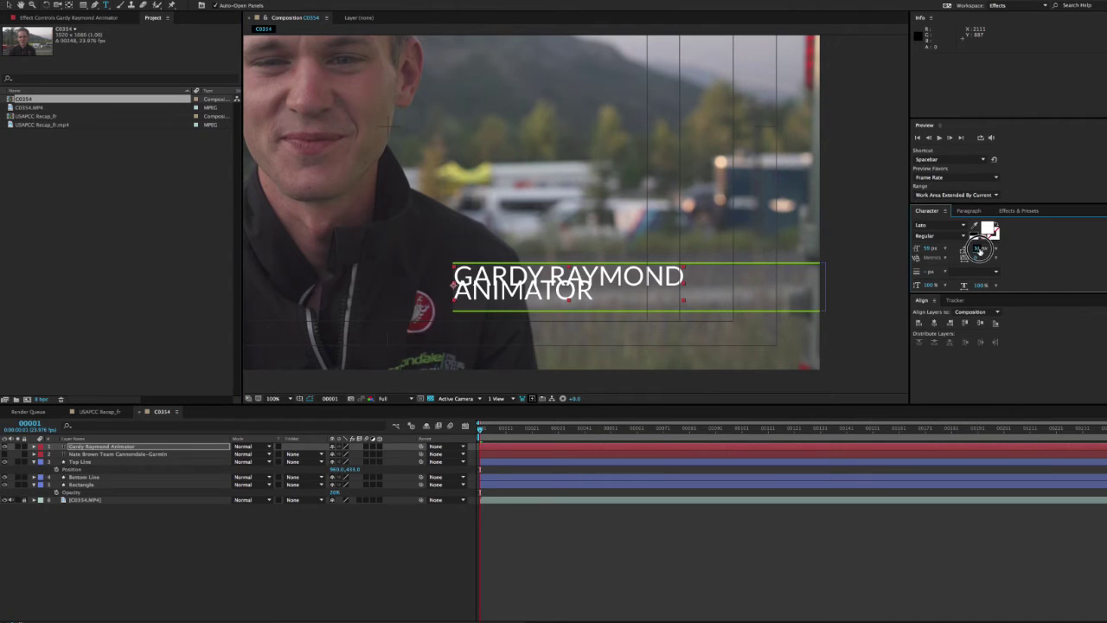
pyautogui.click(994, 250)
pyautogui.moveTo(997, 249); pyautogui.dragTo(973, 249)
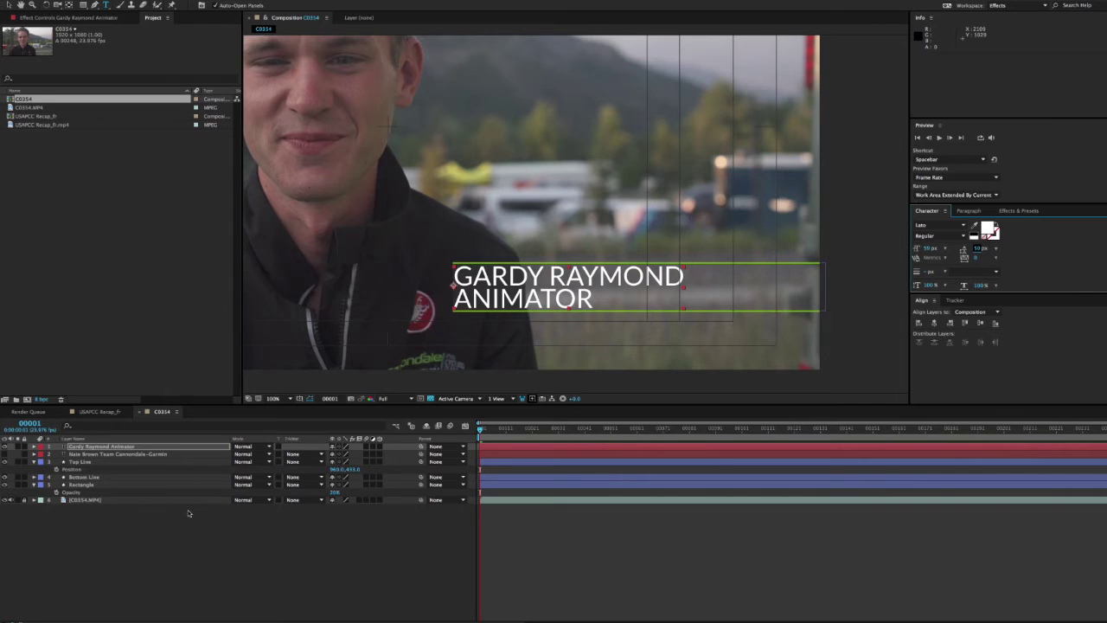
pyautogui.hotkey('ctrl', 'z')
pyautogui.hotkey('ctrl', 'z')
pyautogui.hotkey('ctrl', 'z')
pyautogui.hotkey('ctrl', 'z')
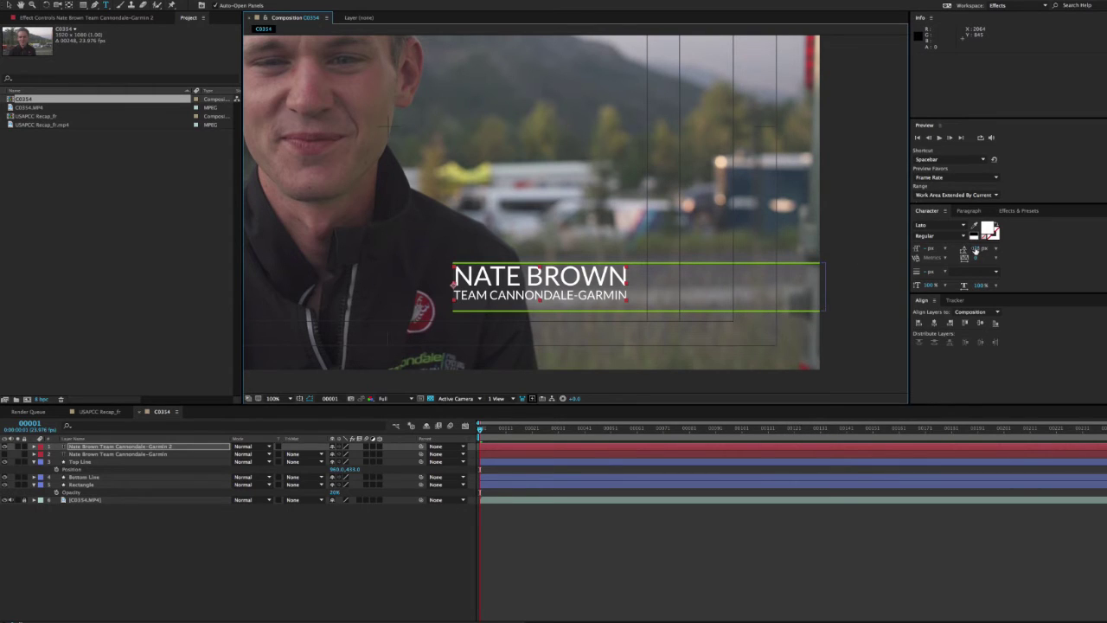
# Fine-tune the team line's leading and place the title between the green lines at 1106, 911.
pyautogui.moveTo(979, 249); pyautogui.dragTo(982, 252)
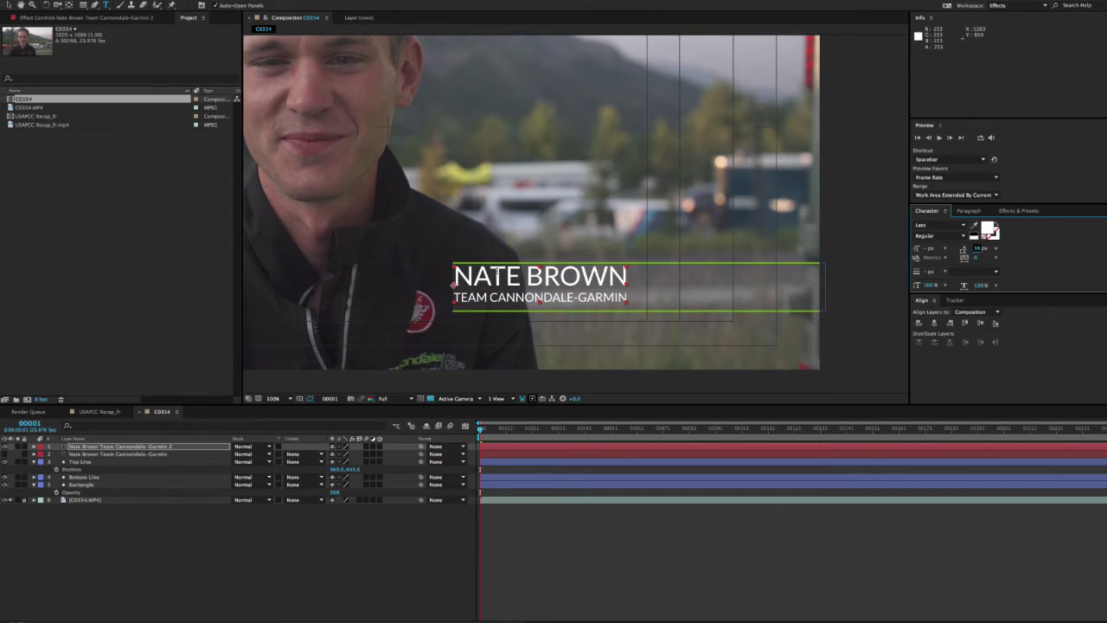
pyautogui.moveTo(980, 250); pyautogui.dragTo(975, 249)
pyautogui.press('v')
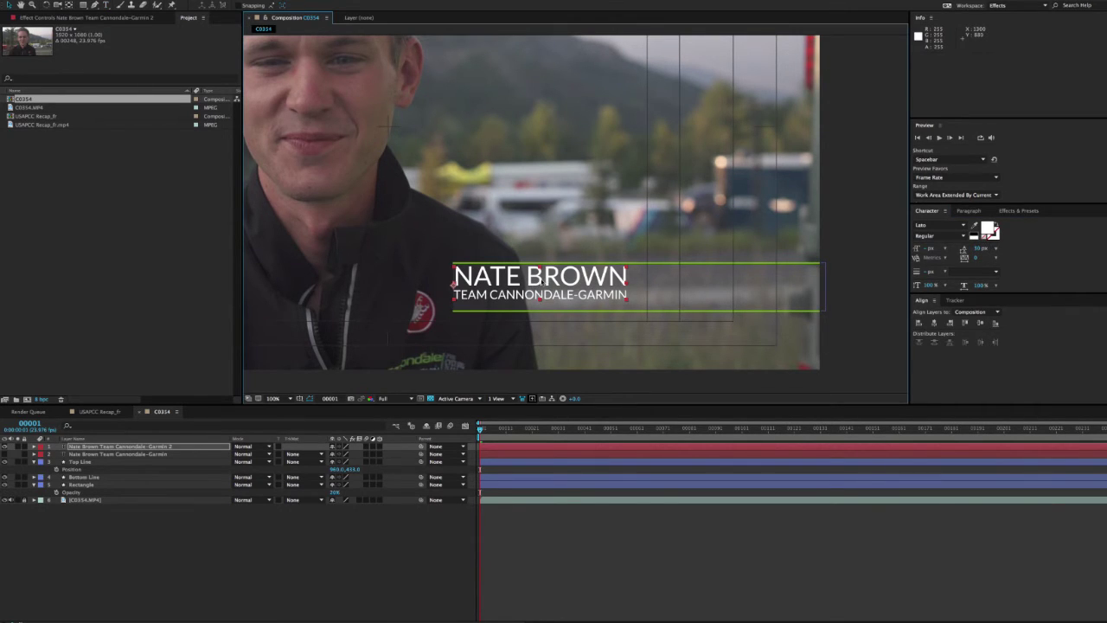
pyautogui.moveTo(538, 280); pyautogui.dragTo(538, 286)
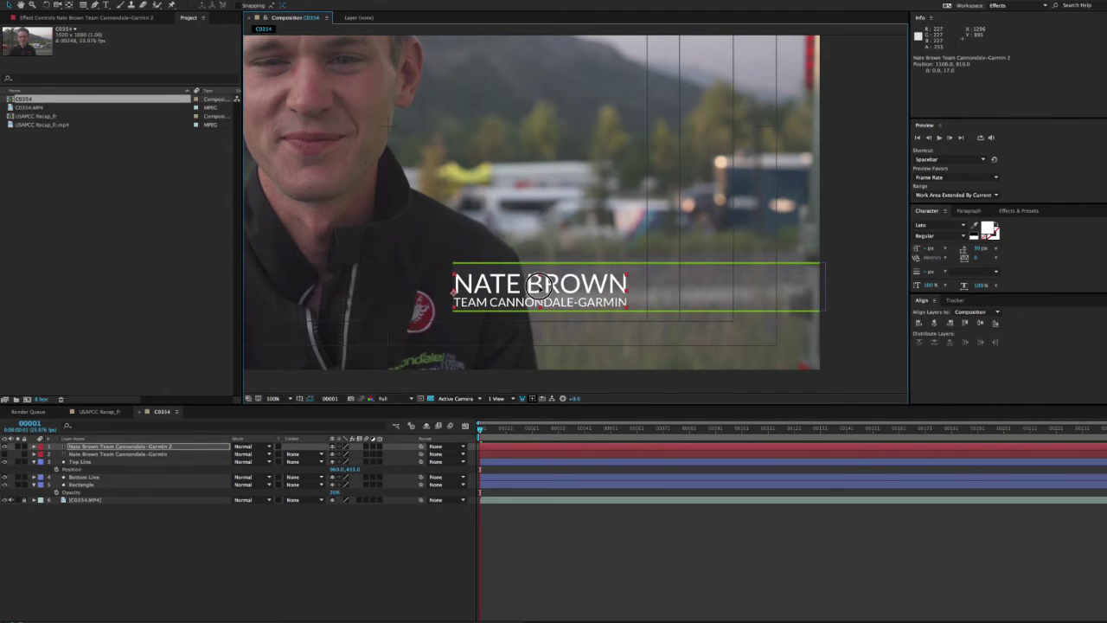
pyautogui.moveTo(538, 286); pyautogui.dragTo(538, 287)
pyautogui.click(86, 463)
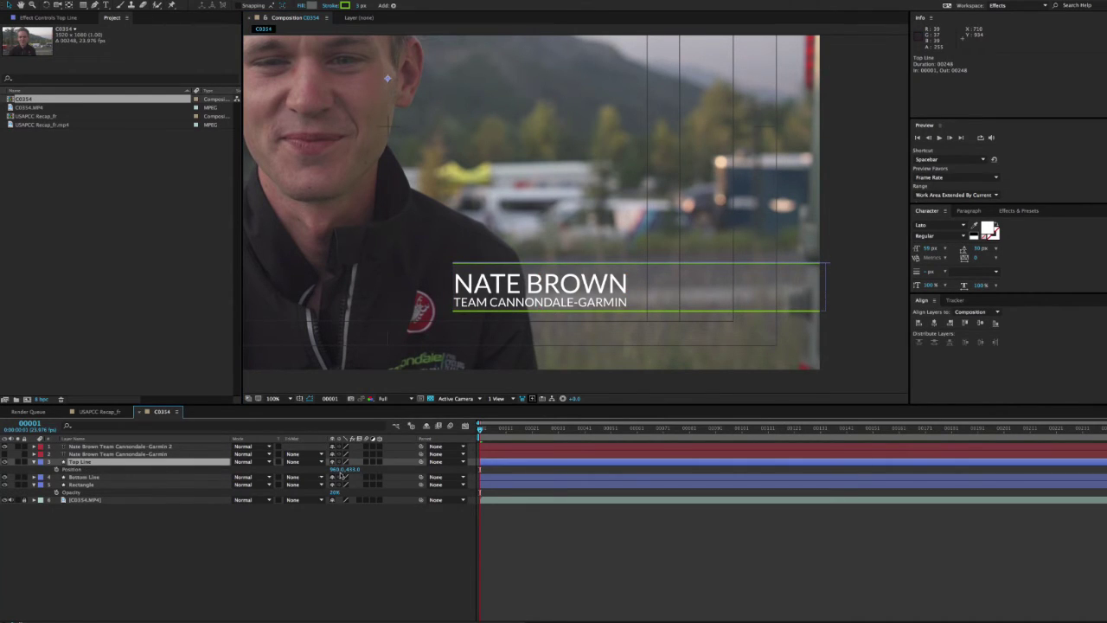
# Lower the Top Line to position 960, 440 and widen the composition viewer.
pyautogui.moveTo(350, 472); pyautogui.dragTo(355, 472)
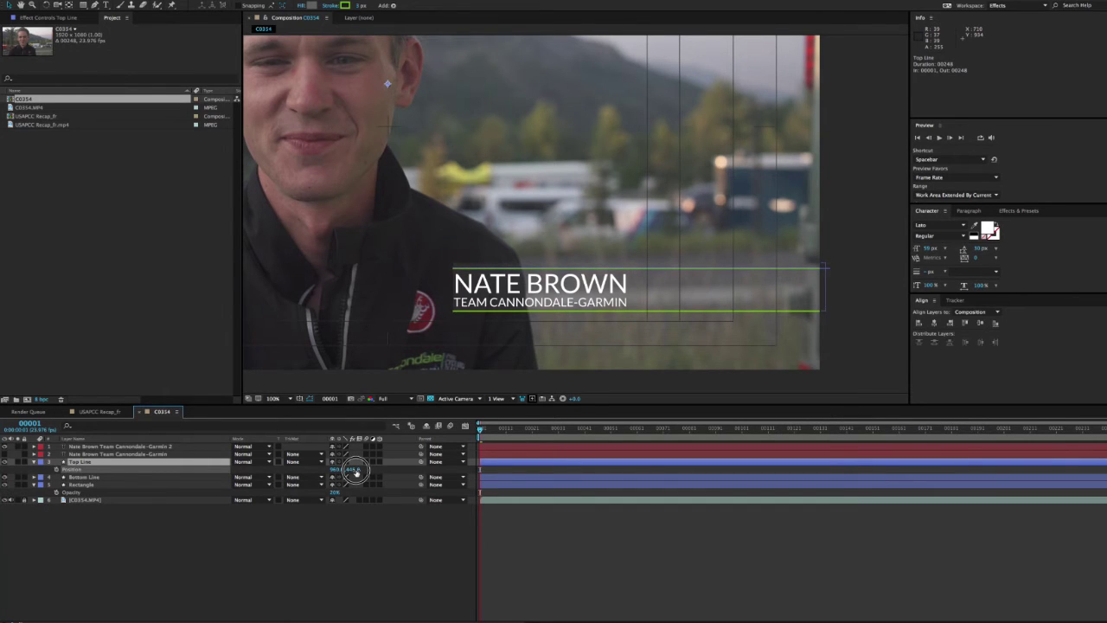
pyautogui.moveTo(356, 471); pyautogui.dragTo(356, 471)
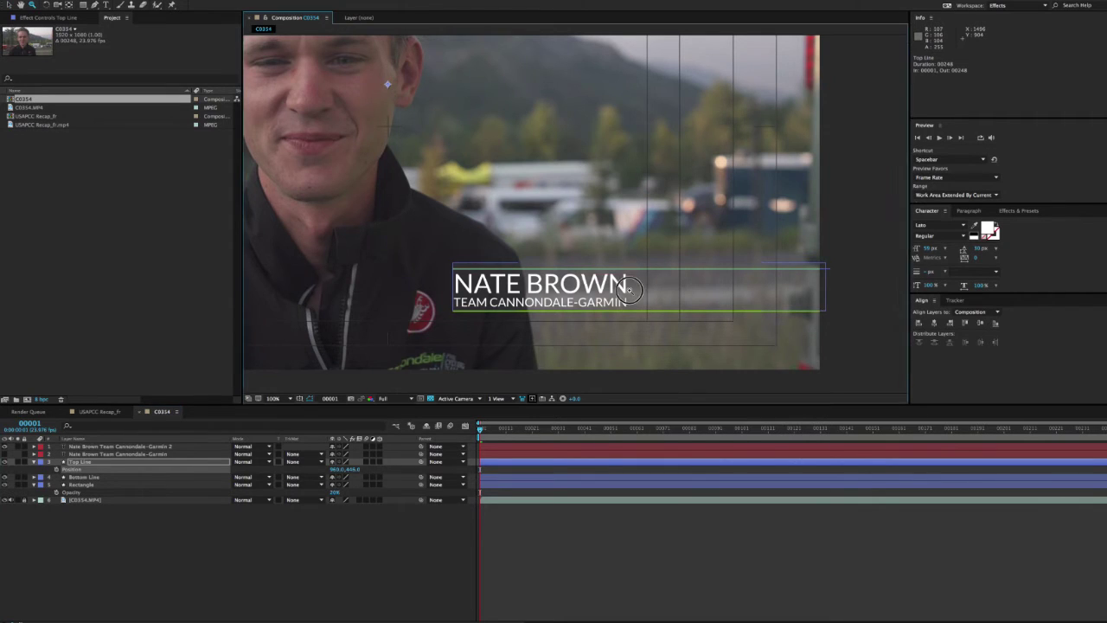
pyautogui.scroll(1, 630, 291)
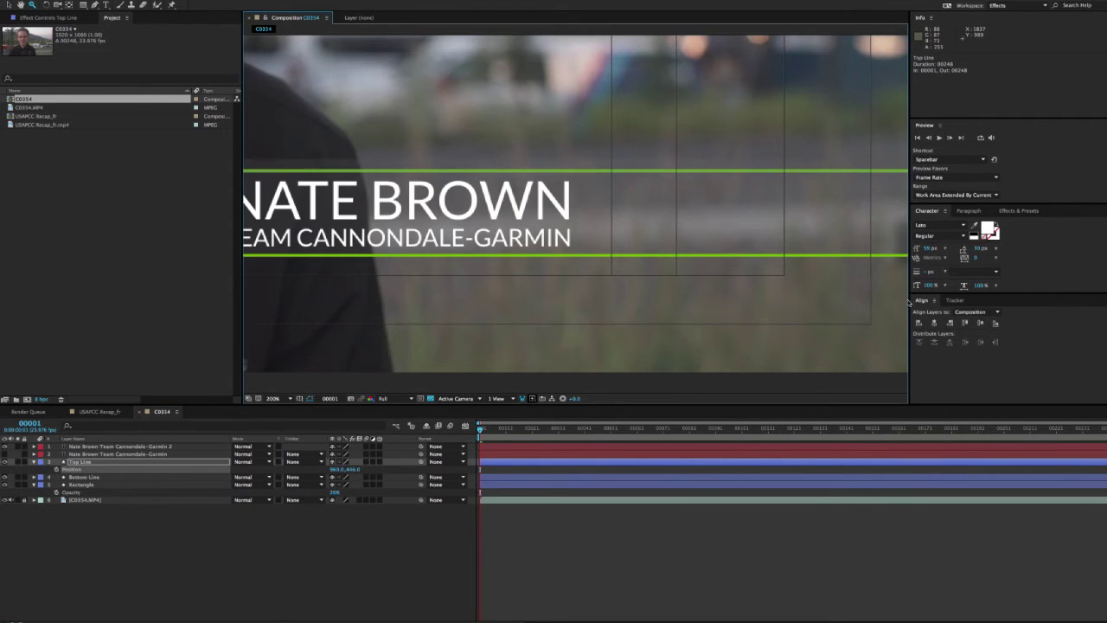
pyautogui.moveTo(908, 303); pyautogui.dragTo(1069, 307)
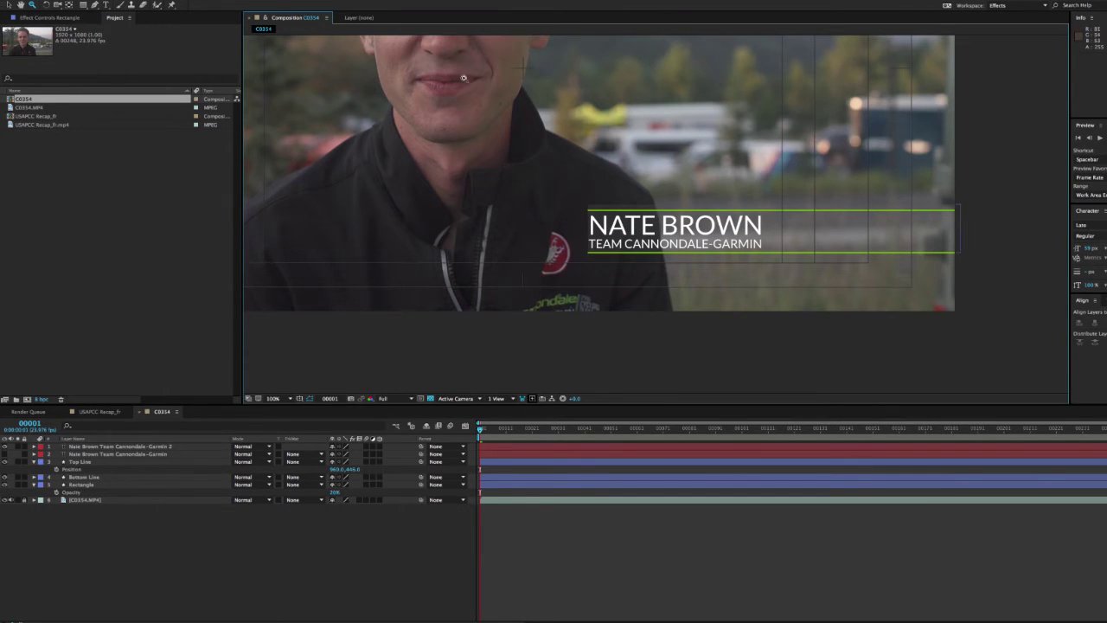
# Move the Rectangle layer's anchor point from its centre to the grey box's top edge, then zoom out to 50%.
pyautogui.click(82, 484)
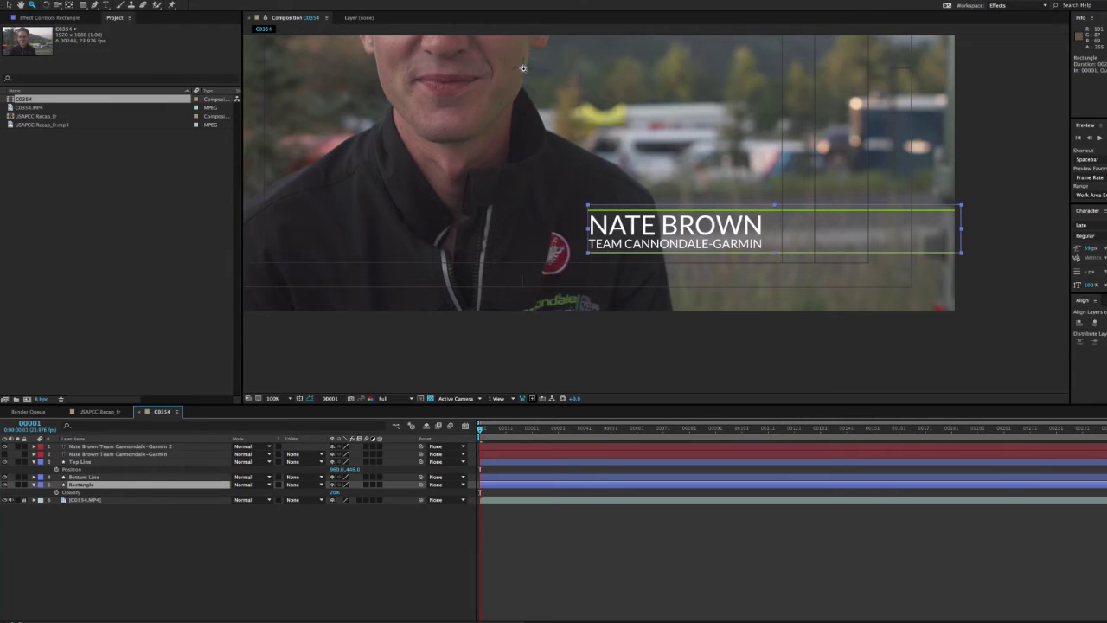
pyautogui.click(71, 6)
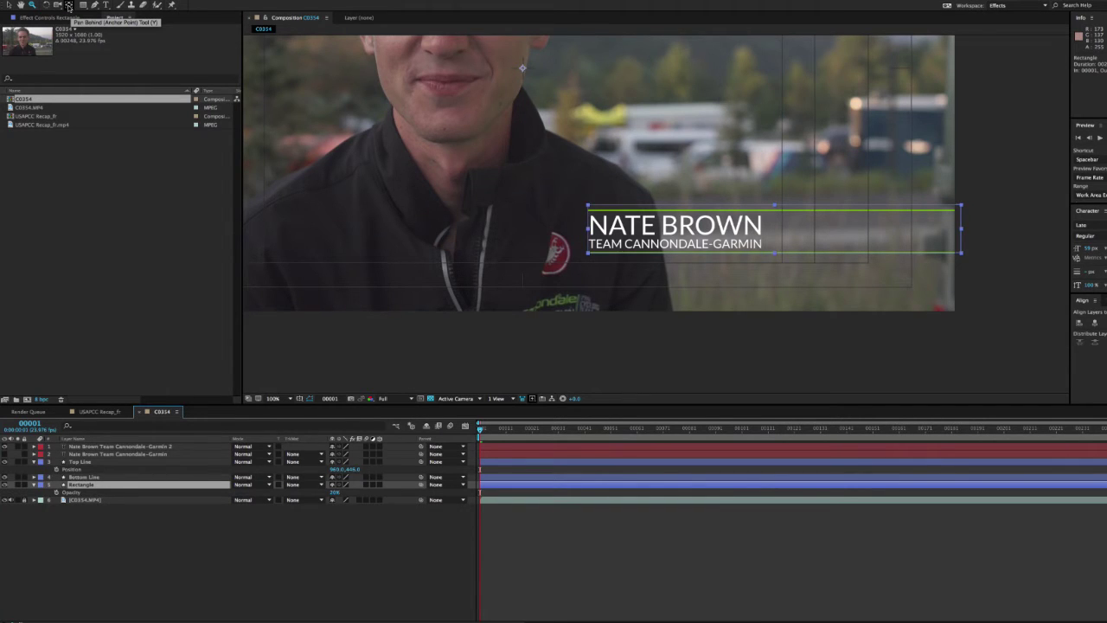
pyautogui.click(70, 7)
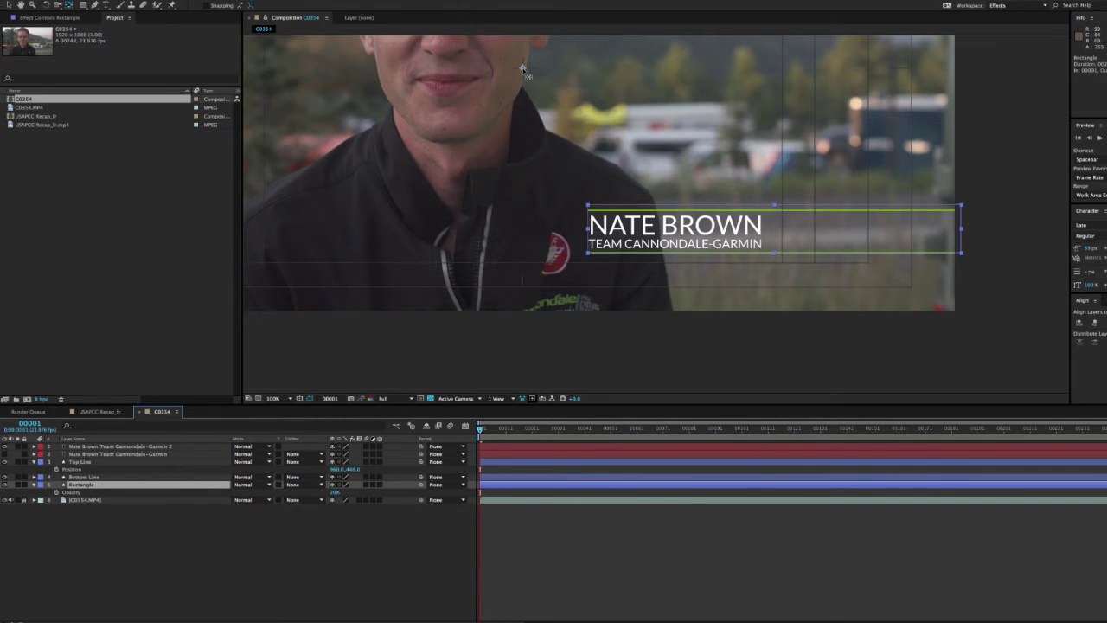
pyautogui.click(769, 159)
pyautogui.moveTo(770, 158); pyautogui.dragTo(774, 216)
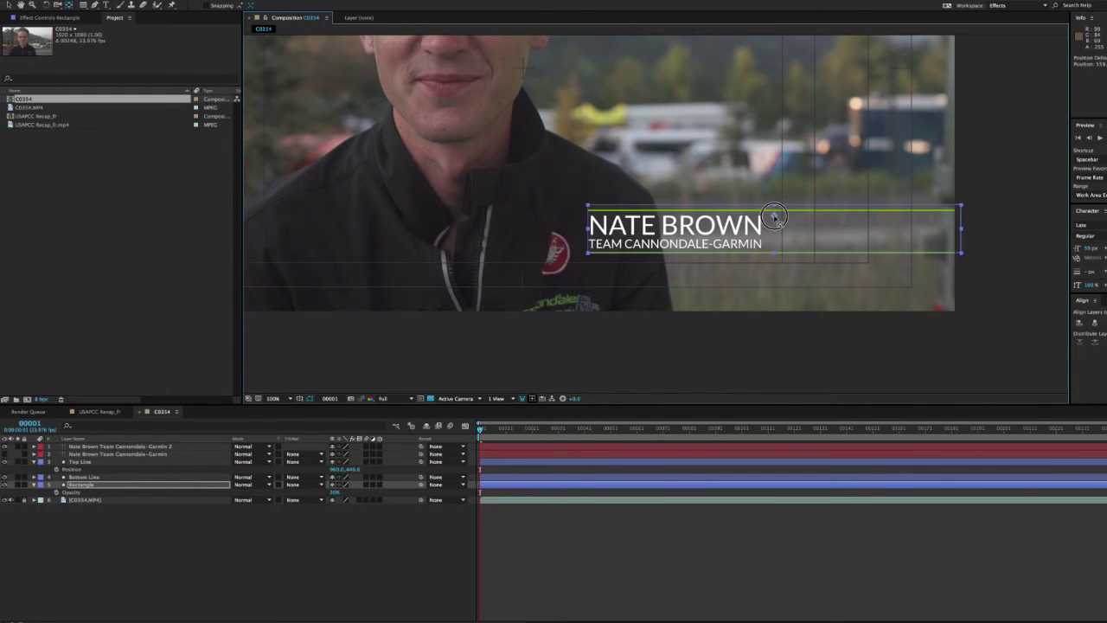
pyautogui.moveTo(774, 216); pyautogui.dragTo(586, 229)
pyautogui.press(',')
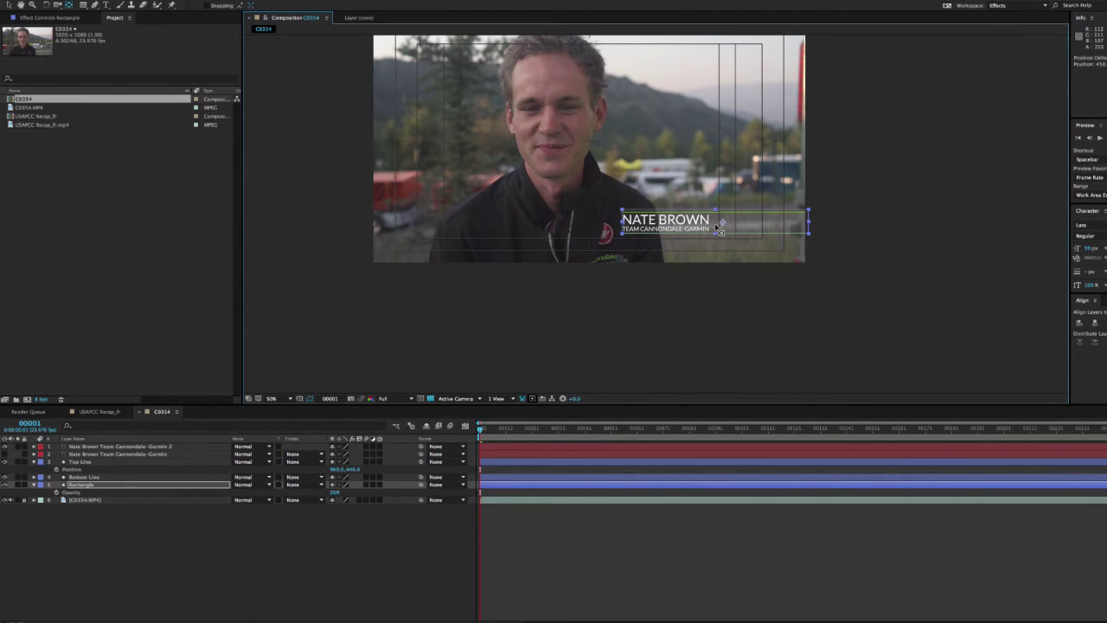
# Nudge the rectangle's anchor point and trial-shrink its top edge, then undo the rescale.
pyautogui.scroll(2, 716, 223)
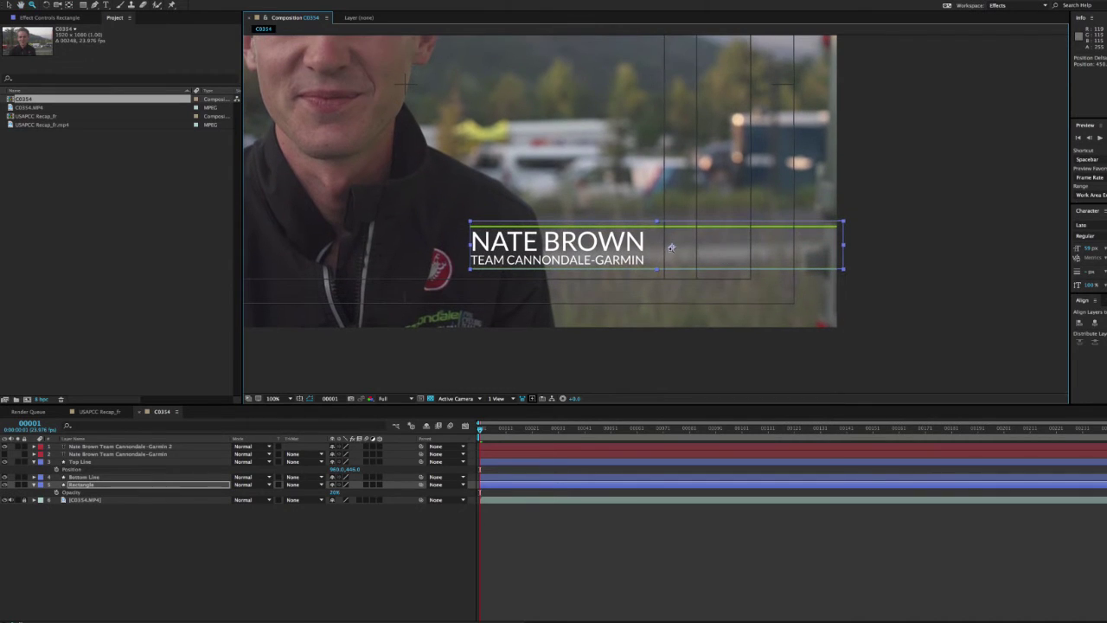
pyautogui.press('y')
pyautogui.moveTo(655, 274); pyautogui.dragTo(657, 272)
pyautogui.scroll(2, 659, 272)
pyautogui.press('v')
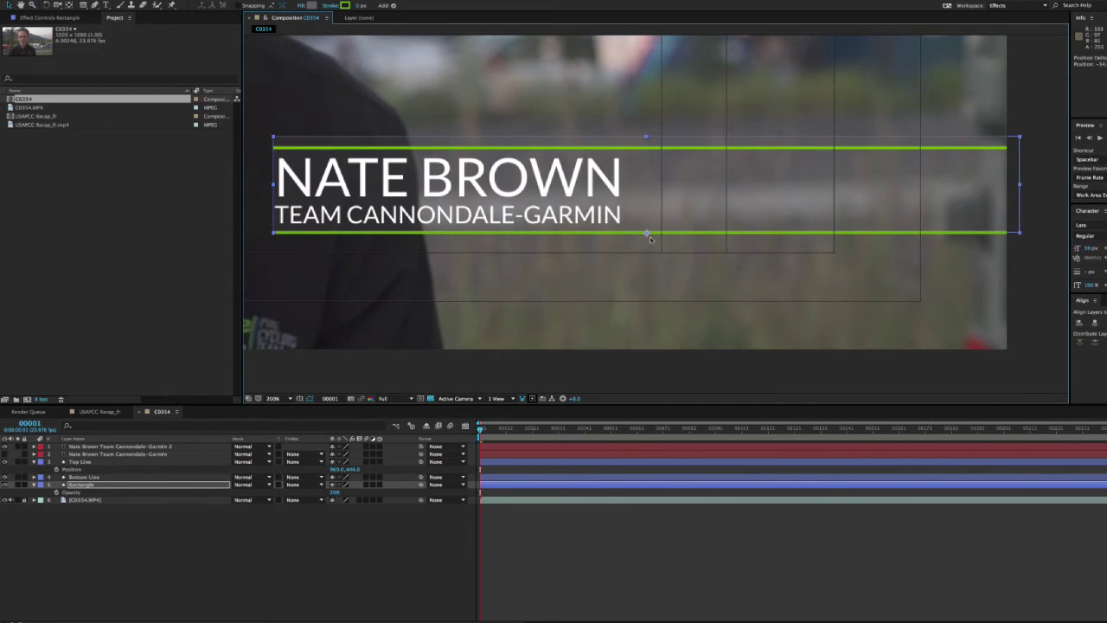
pyautogui.press('y')
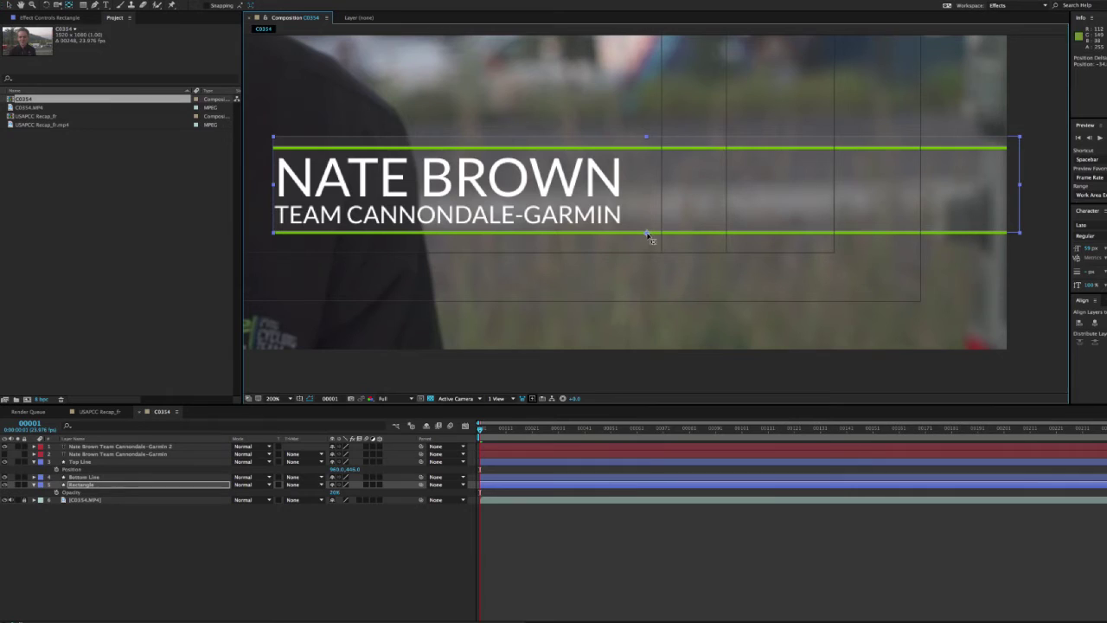
pyautogui.press('v')
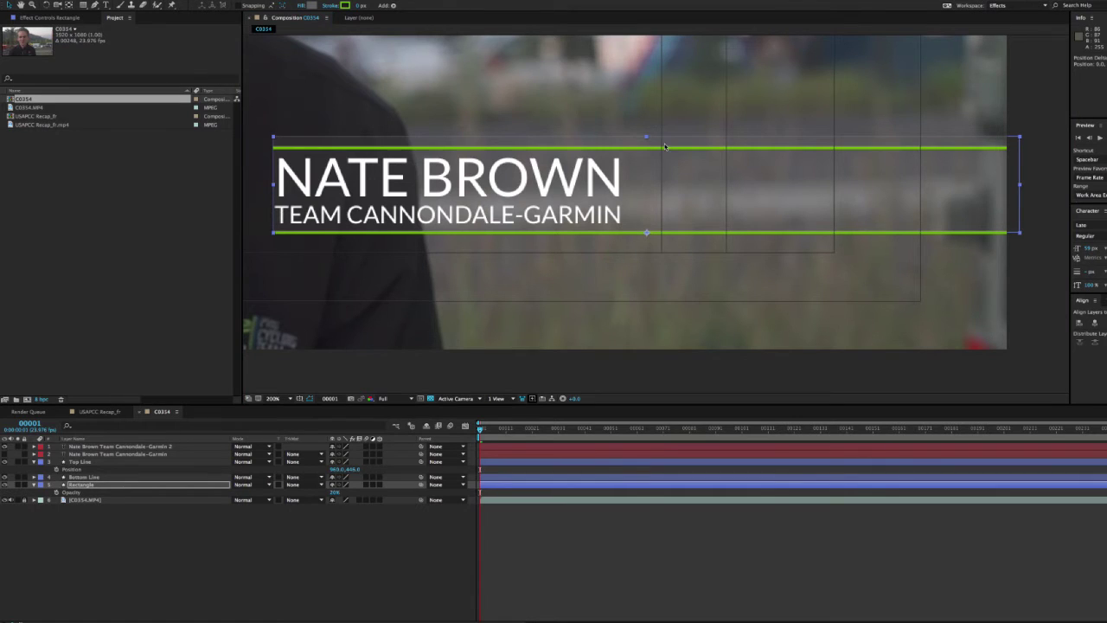
pyautogui.moveTo(646, 137); pyautogui.dragTo(646, 148)
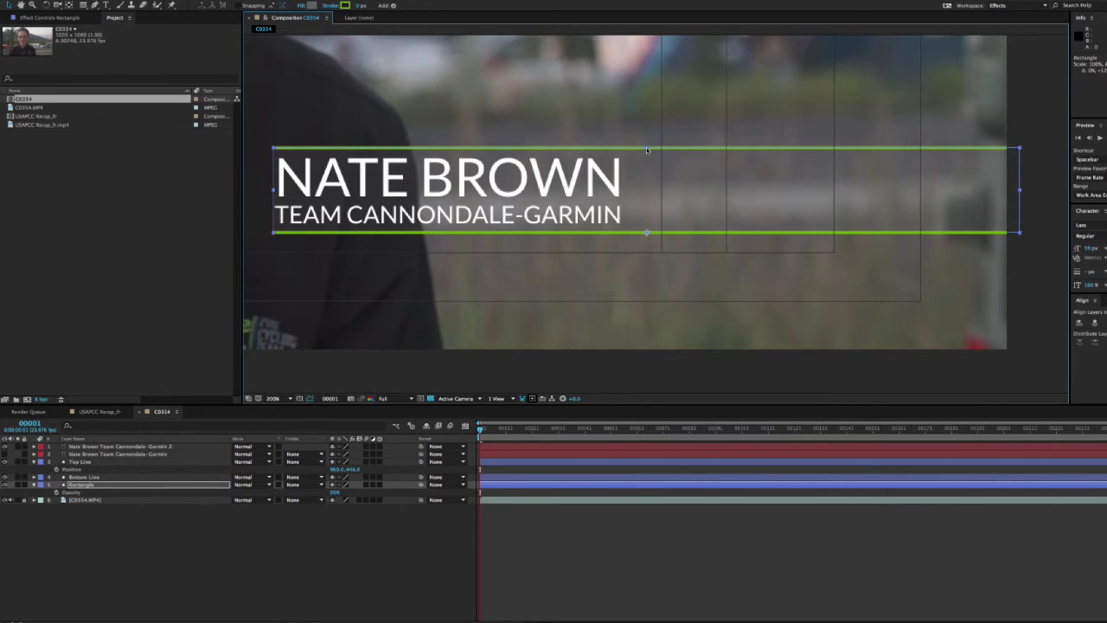
pyautogui.hotkey('ctrl', 'z')
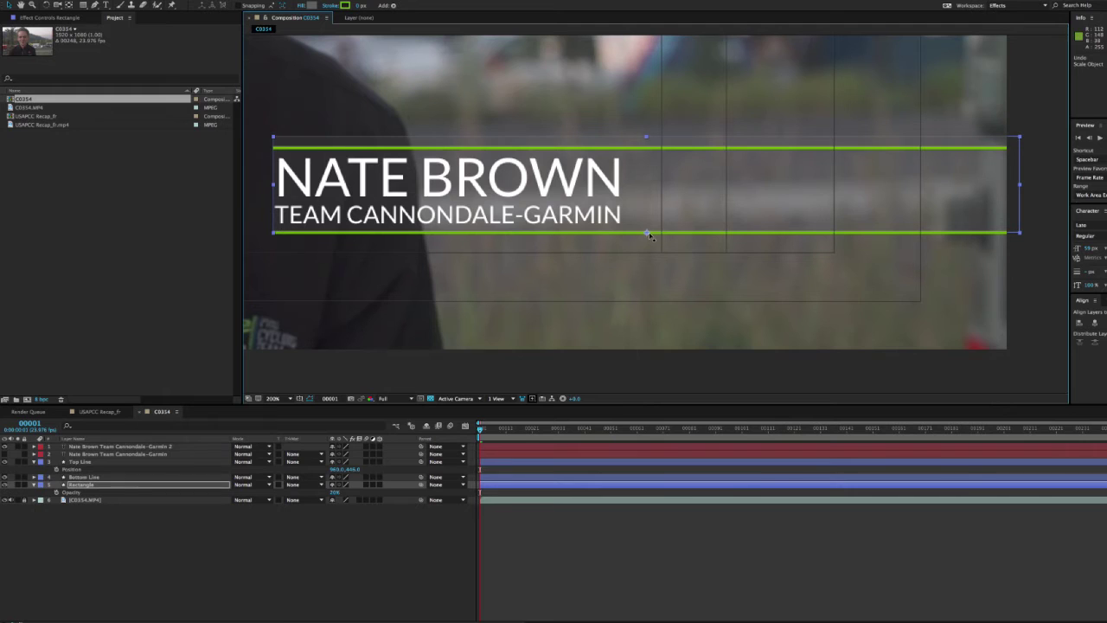
# Anchor the grey rectangle at the bottom green line's centre and shrink its top edge to the top line.
pyautogui.press('y')
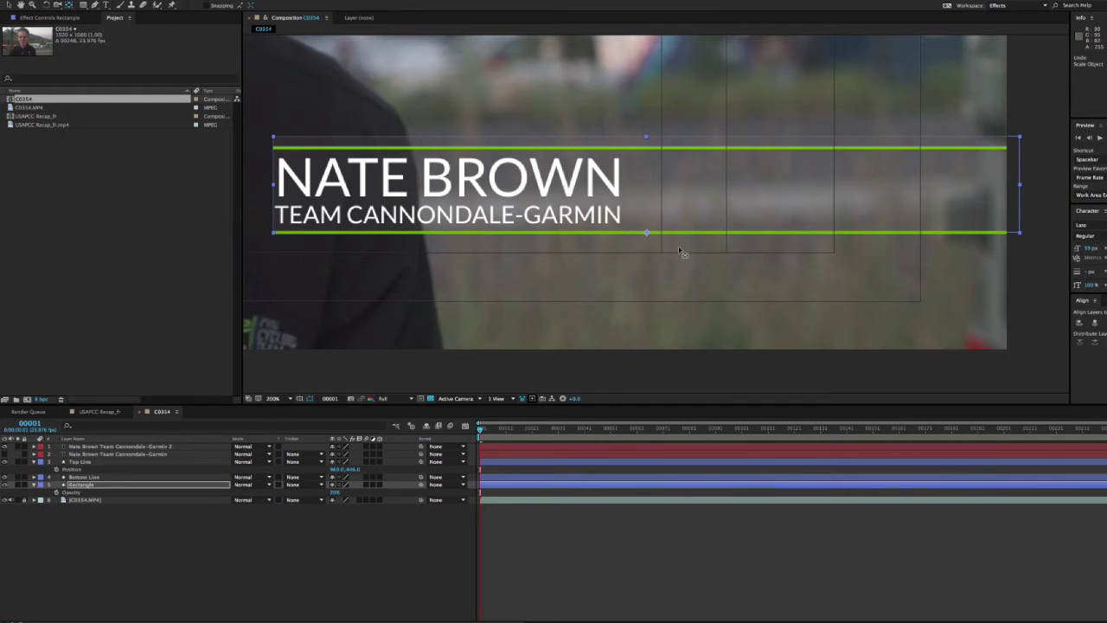
pyautogui.moveTo(647, 235); pyautogui.dragTo(647, 317)
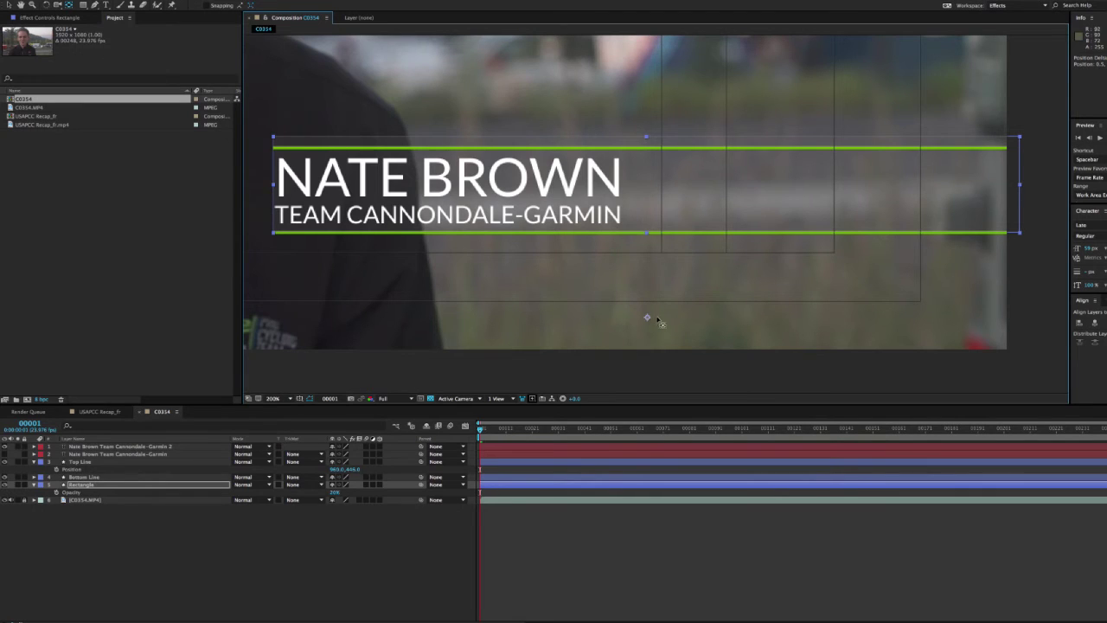
pyautogui.press('v')
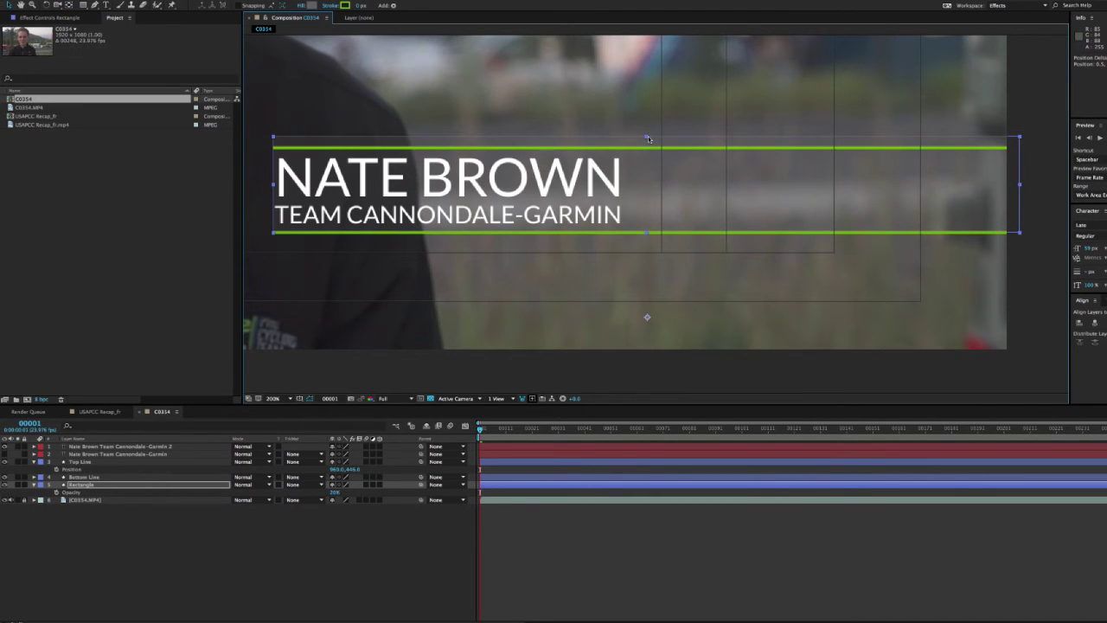
pyautogui.moveTo(647, 136)
pyautogui.mouseDown()
pyautogui.moveTo(652, 311)
pyautogui.moveTo(652, 61)
pyautogui.moveTo(655, 208)
pyautogui.moveTo(653, 137)
pyautogui.mouseUp()
pyautogui.click(70, 6)
pyautogui.click(70, 5)
pyautogui.click(650, 299)
pyautogui.moveTo(650, 299); pyautogui.dragTo(647, 234)
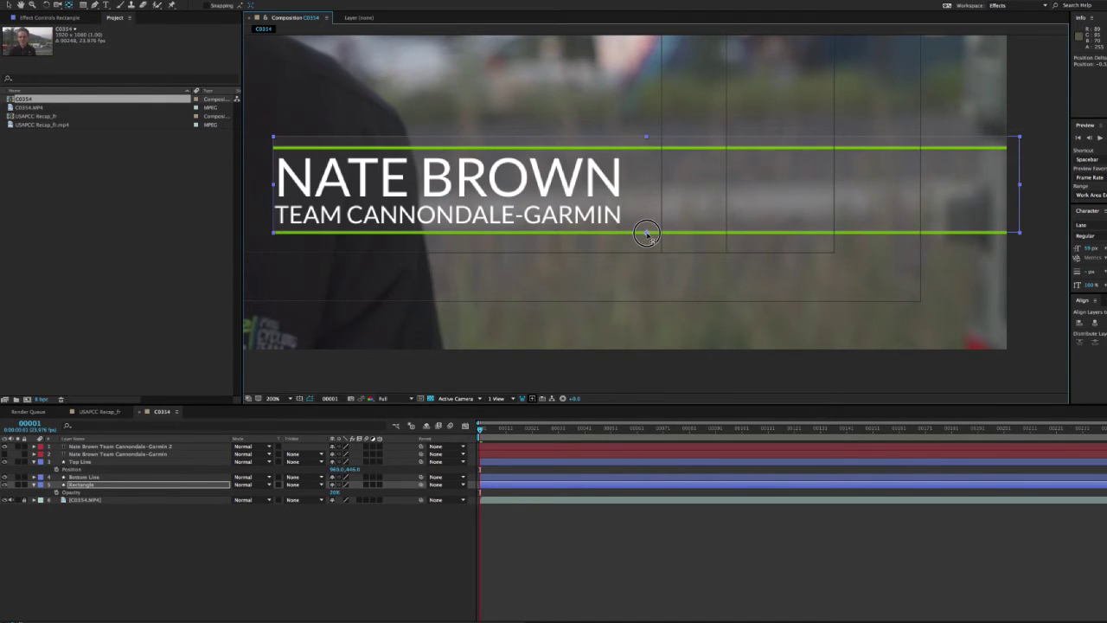
pyautogui.press('v')
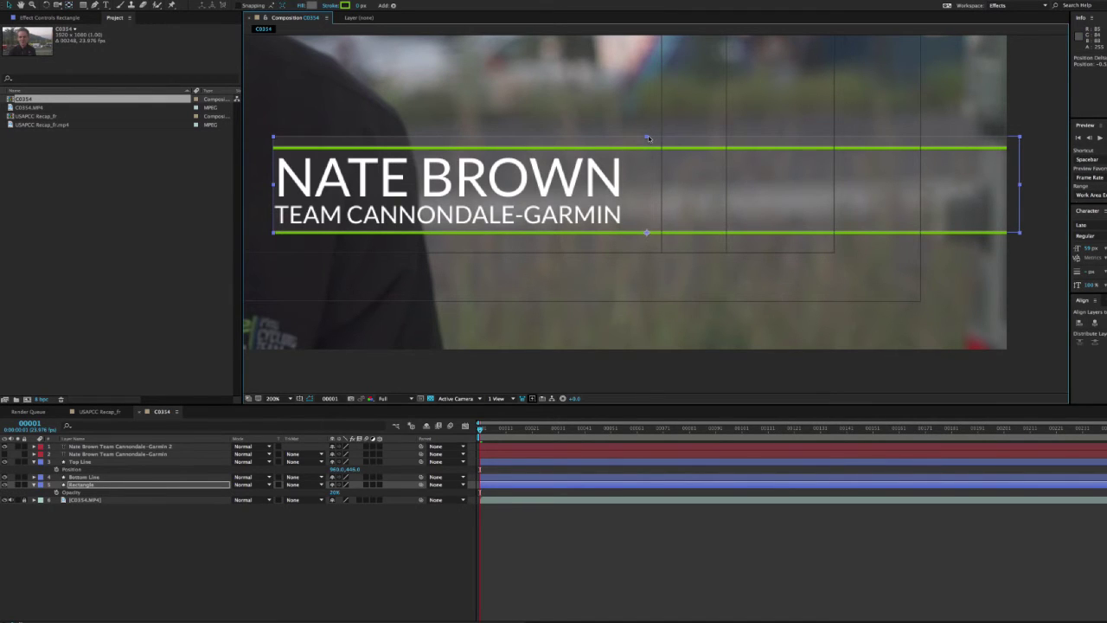
pyautogui.moveTo(646, 137); pyautogui.dragTo(647, 148)
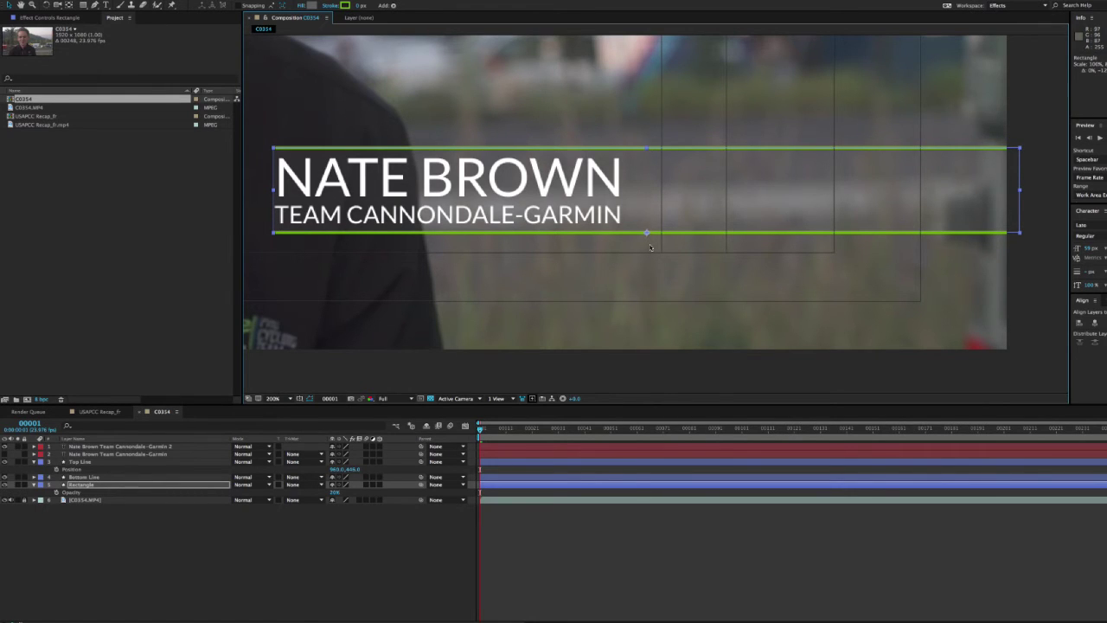
pyautogui.scroll(-2, 644, 151)
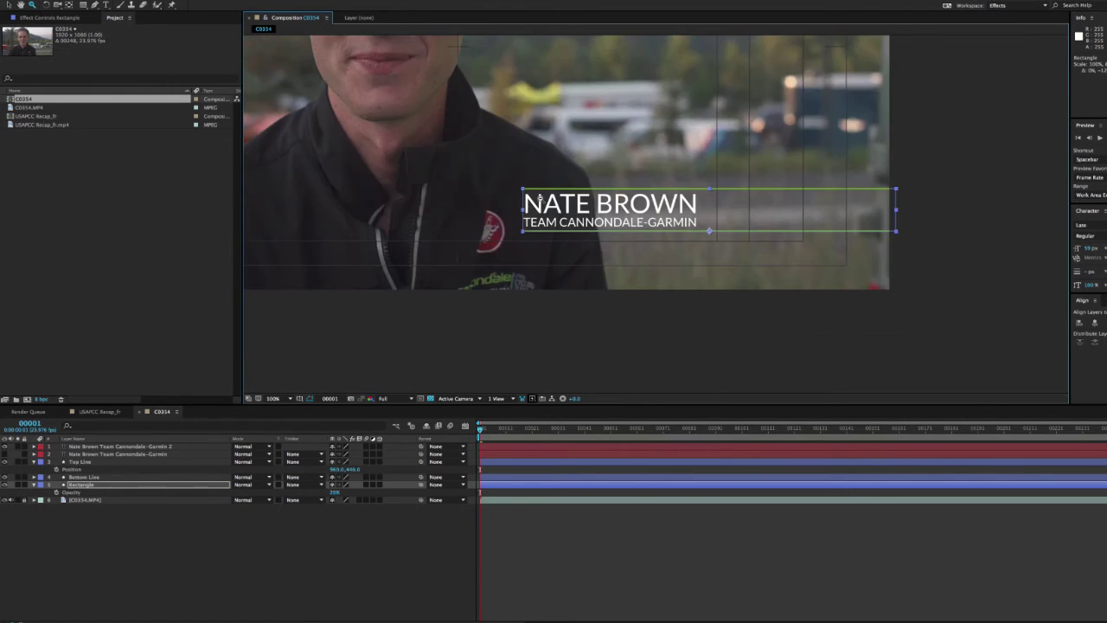
pyautogui.moveTo(644, 152); pyautogui.dragTo(636, 212)
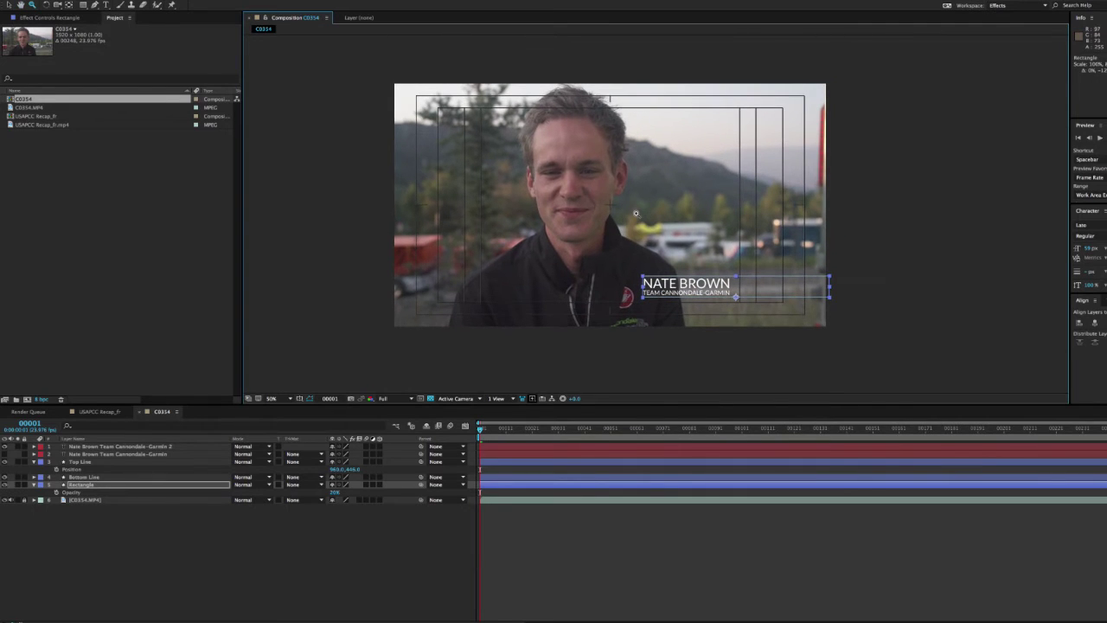
# Deselect the Rectangle layer and turn off the Title/Action Safe guides.
pyautogui.press('F2')
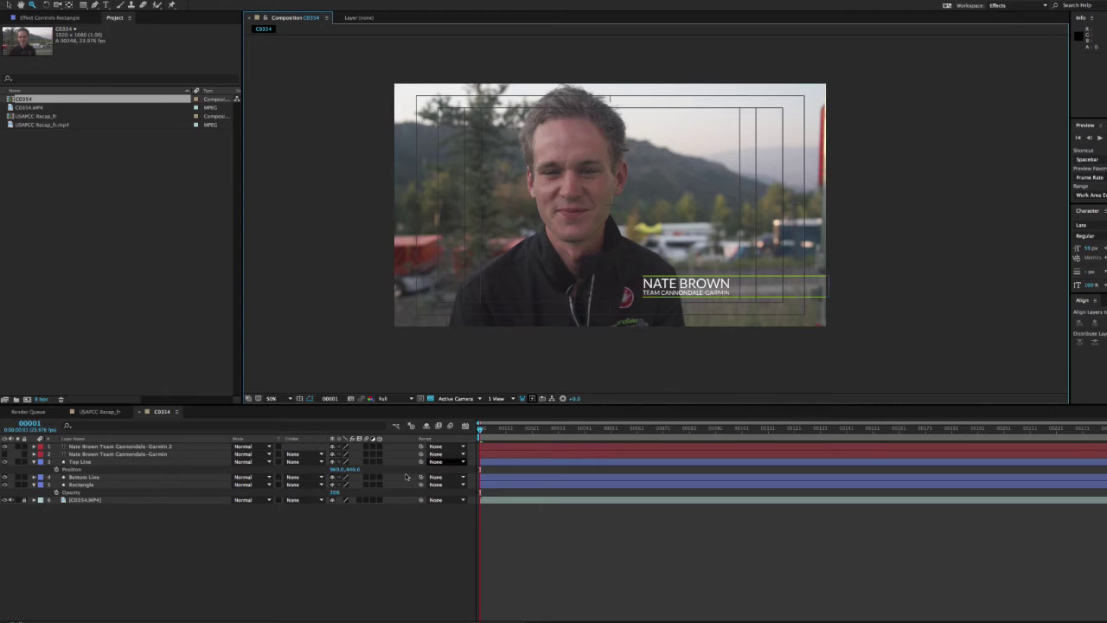
pyautogui.click(300, 397)
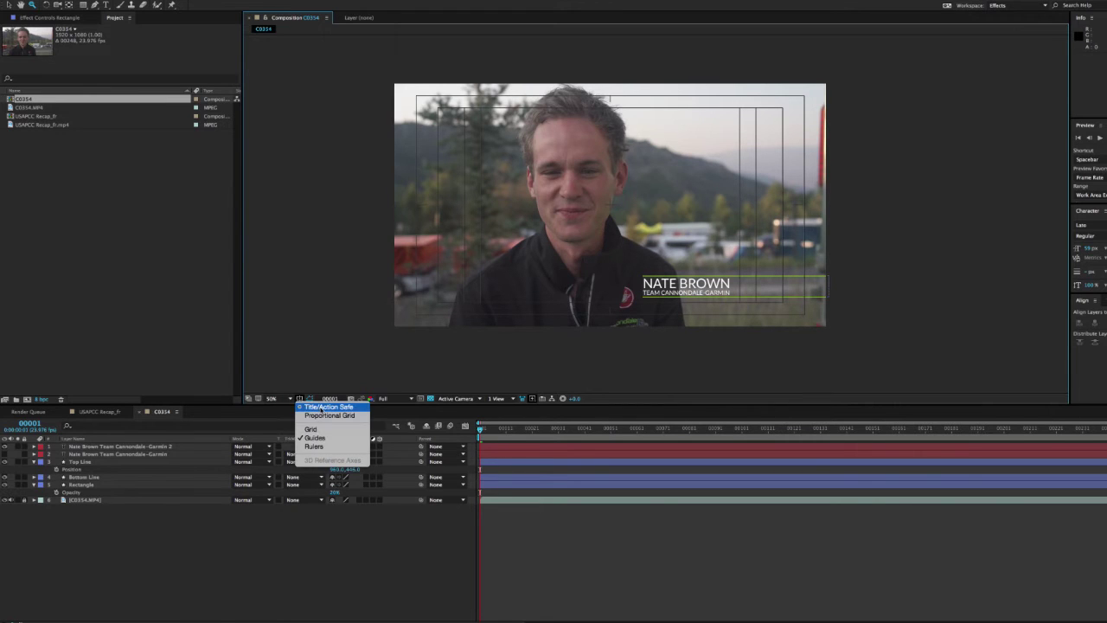
pyautogui.click(327, 406)
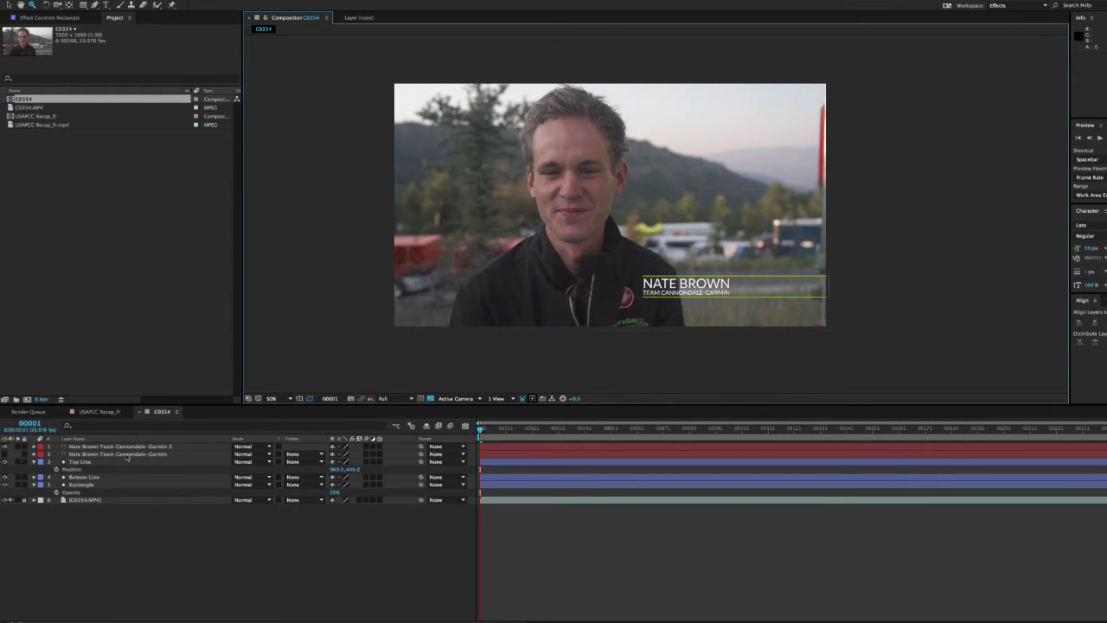
# Inspect the Rectangle layer's Contents, Stroke 1, Fill 1 and Transform properties, then collapse them.
pyautogui.click(34, 484)
pyautogui.click(34, 484)
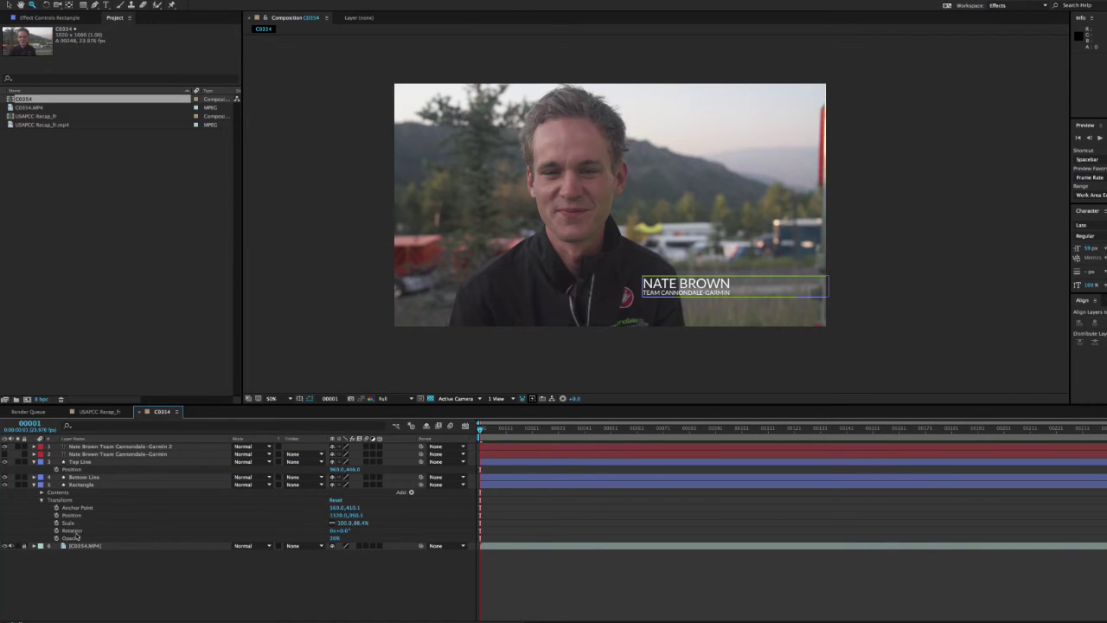
pyautogui.click(41, 492)
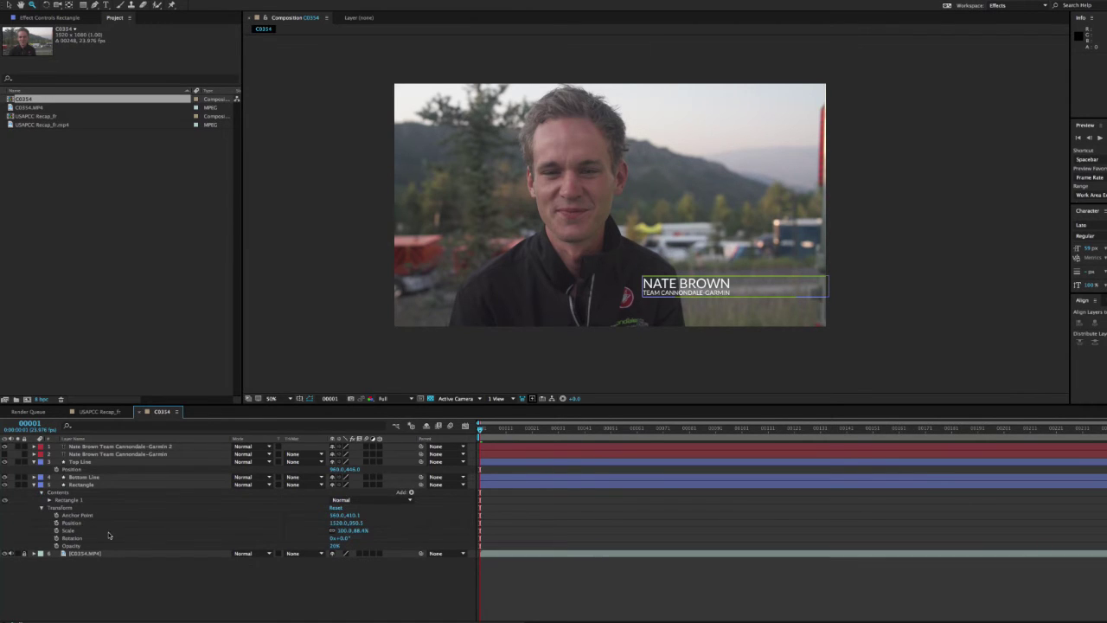
pyautogui.click(49, 500)
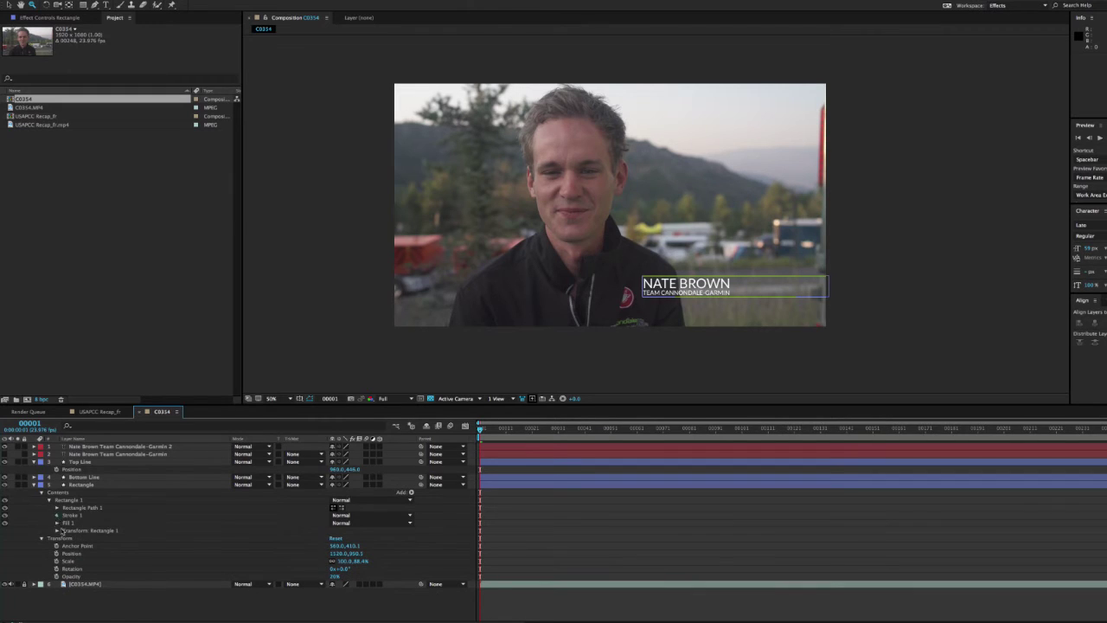
pyautogui.click(57, 515)
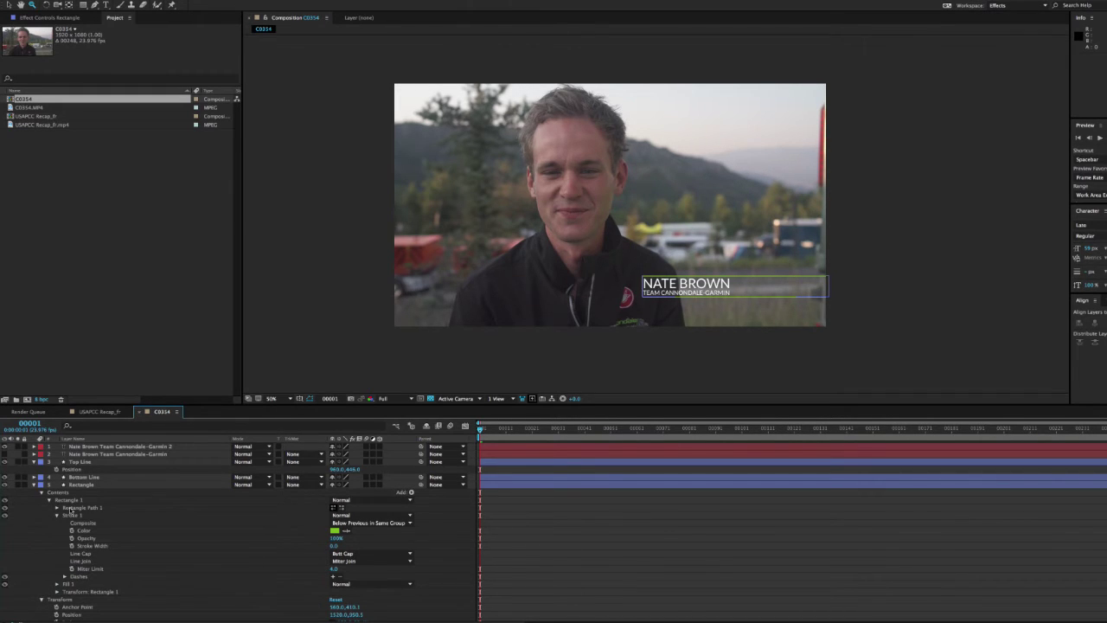
pyautogui.click(57, 583)
pyautogui.scroll(-3, 59, 588)
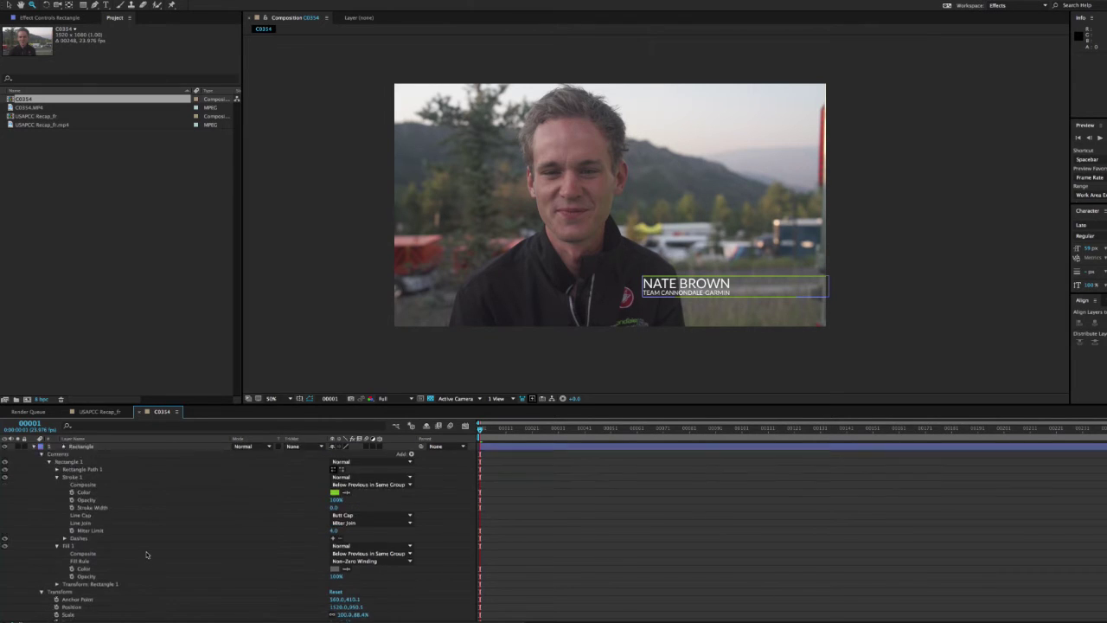
pyautogui.click(57, 563)
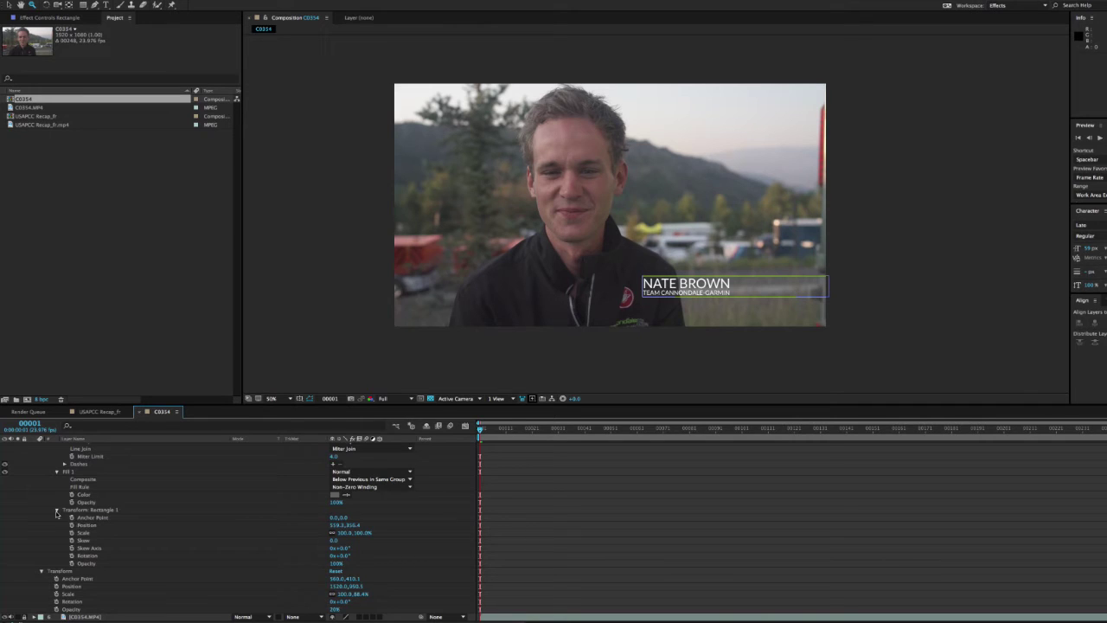
pyautogui.click(58, 510)
pyautogui.scroll(2, 53, 527)
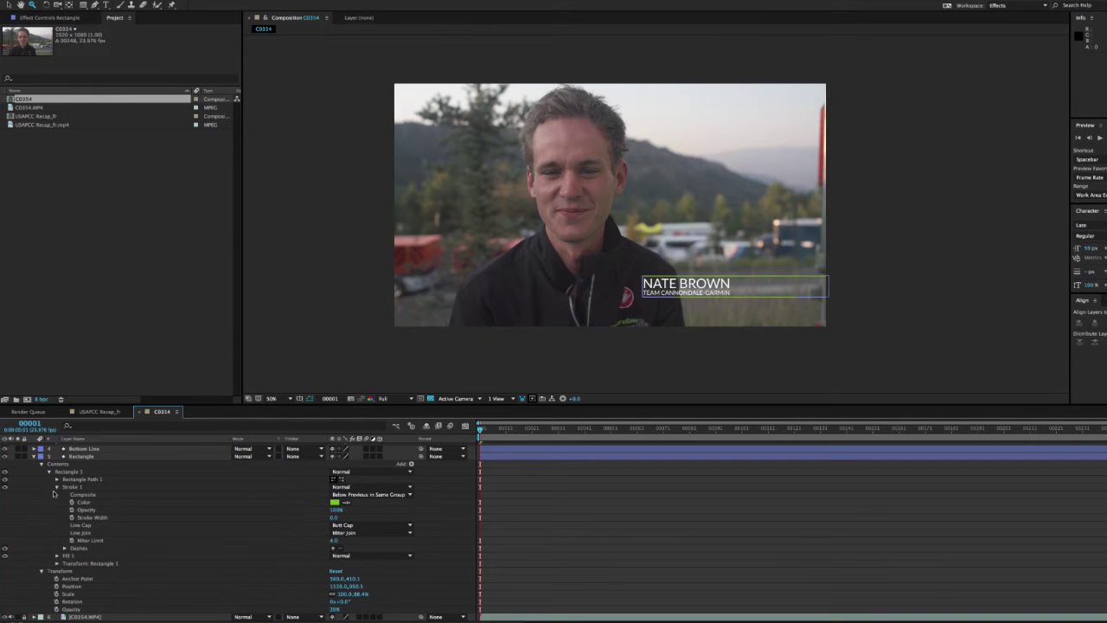
pyautogui.click(57, 487)
pyautogui.click(49, 501)
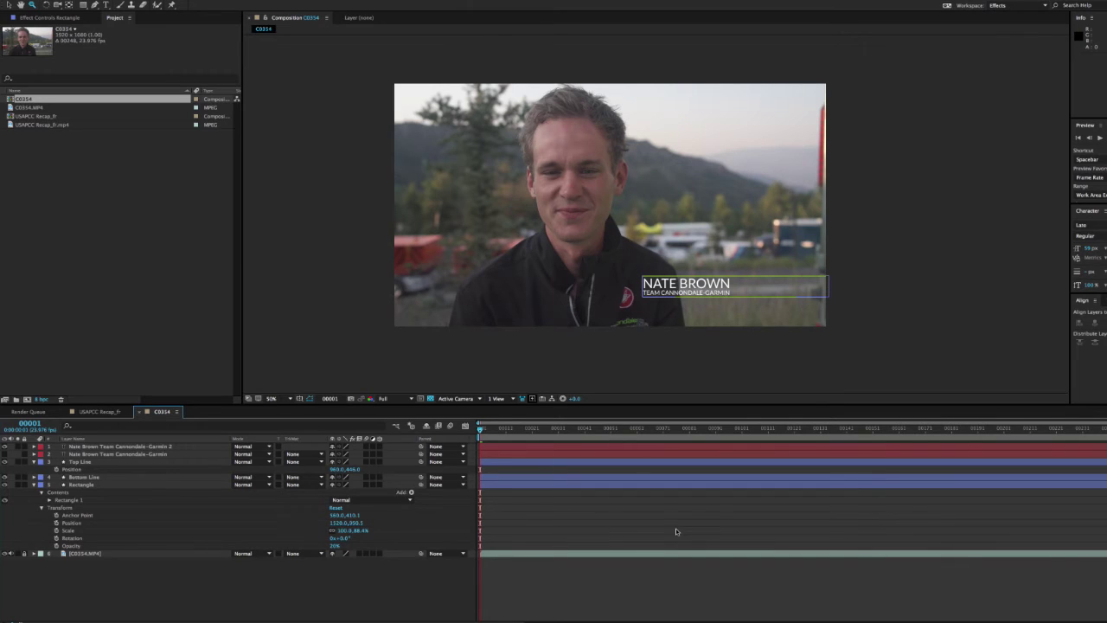
# Deselect the layer, collapse all properties, and switch to the USAPCC Recap_fr composition.
pyautogui.click(545, 528)
pyautogui.press('u')
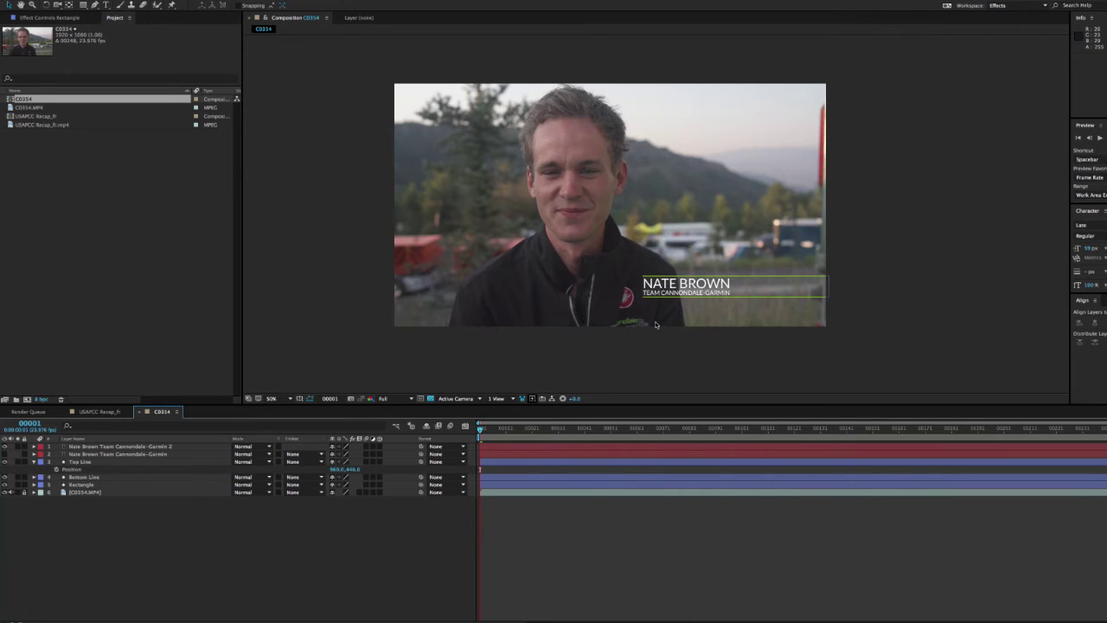
pyautogui.click(99, 410)
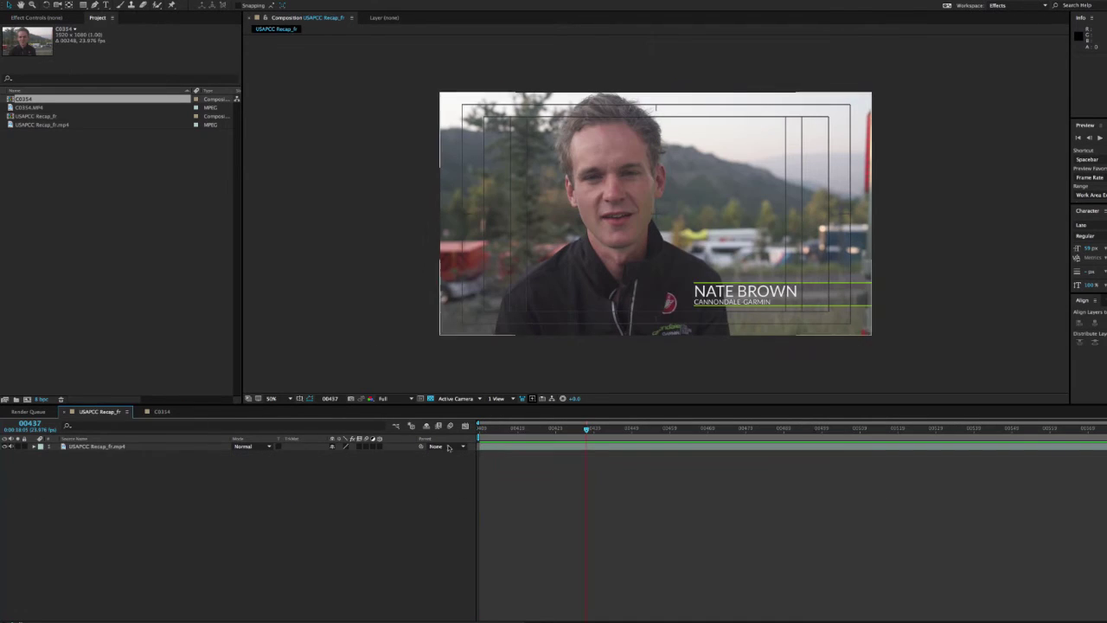
# Scrub the USAPCC Recap_fr playhead back before its lower third, then return to C0354.
pyautogui.moveTo(586, 430); pyautogui.dragTo(544, 430)
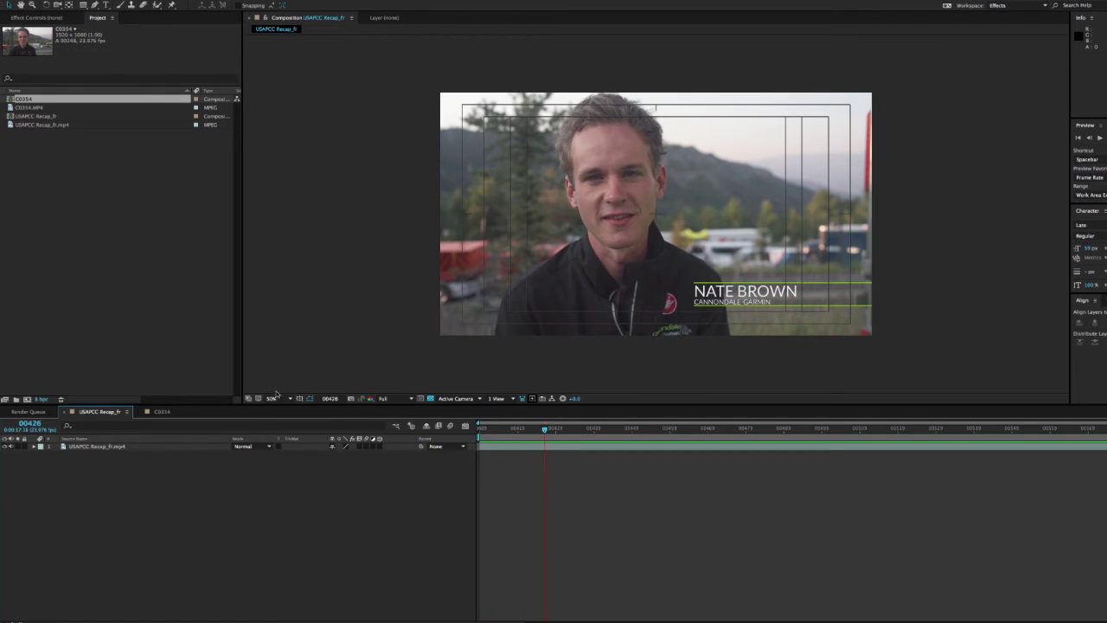
pyautogui.click(167, 412)
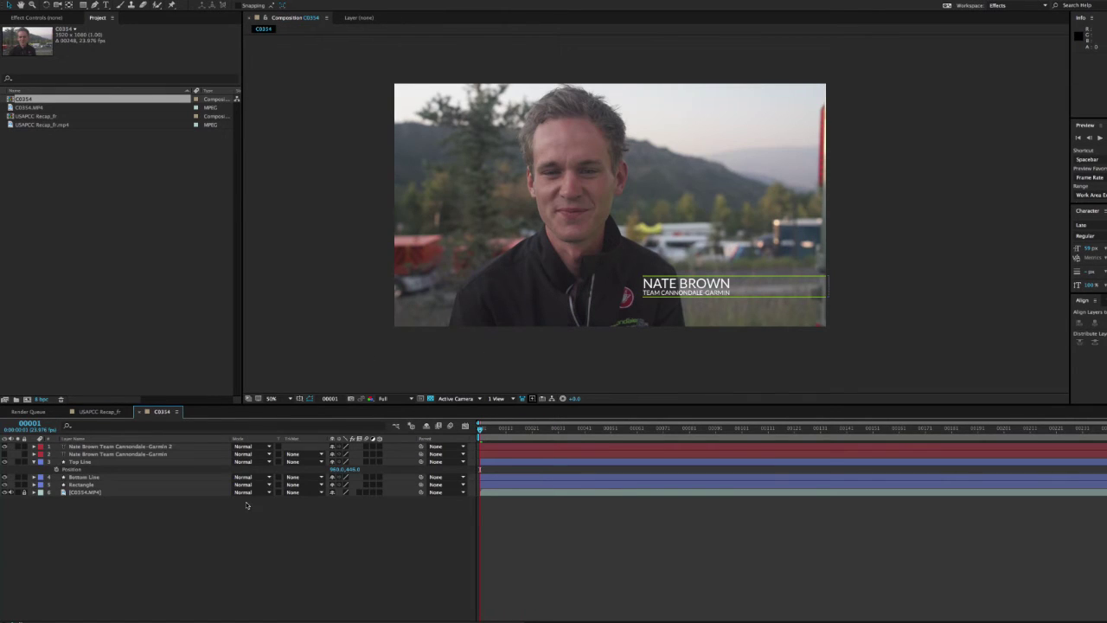
# Change USAPCC Recap_fr's Start Frame from 00409 to 00001 in Composition Settings, then scrub to preview.
pyautogui.click(108, 413)
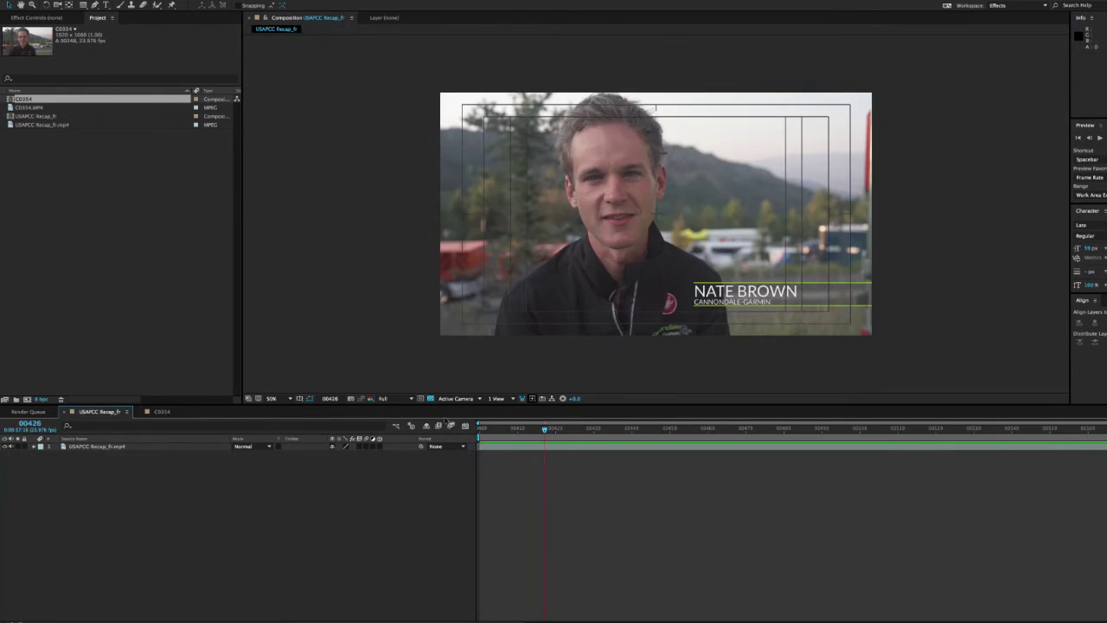
pyautogui.moveTo(540, 430); pyautogui.dragTo(449, 430)
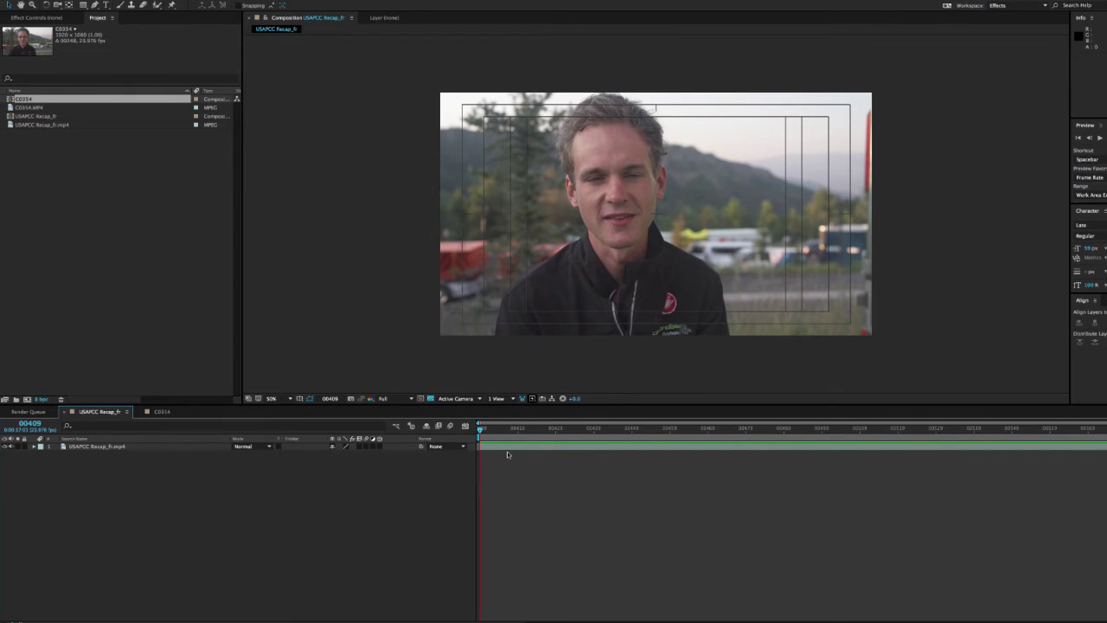
pyautogui.hotkey('ctrl', 'k')
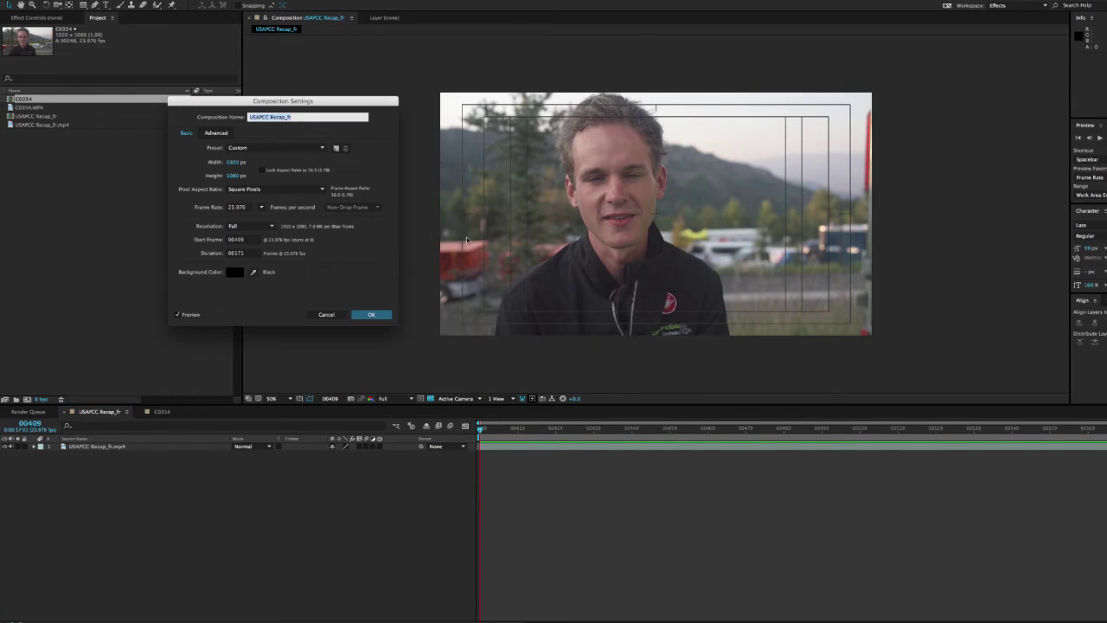
pyautogui.click(242, 240)
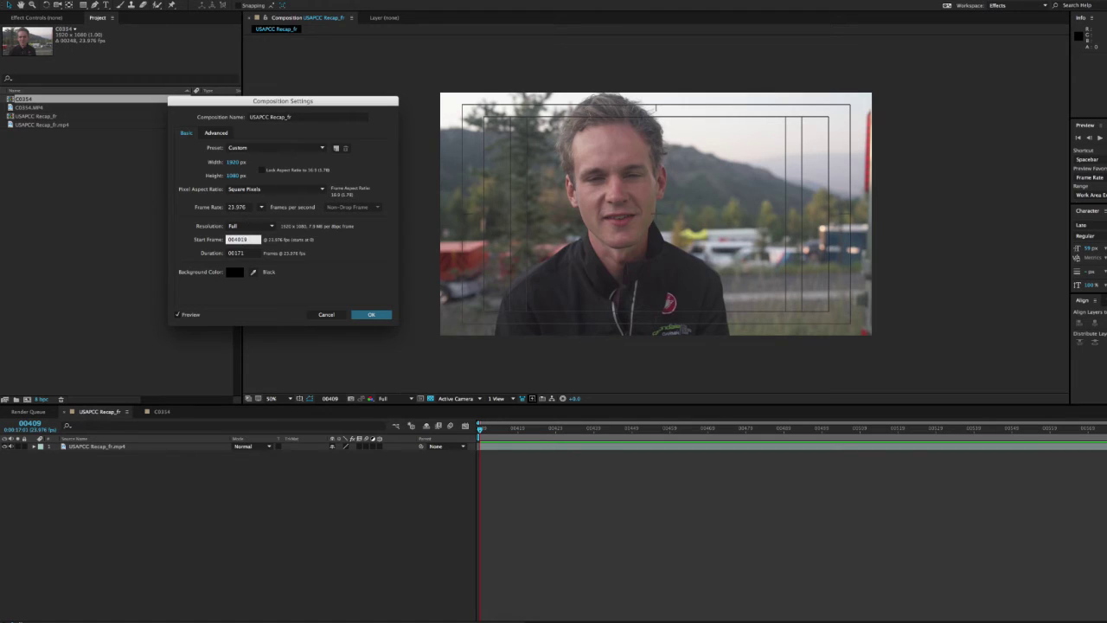
pyautogui.press('BackSpace')
pyautogui.press('BackSpace')
pyautogui.write('1')
pyautogui.press('Return')
pyautogui.moveTo(480, 430); pyautogui.dragTo(518, 435)
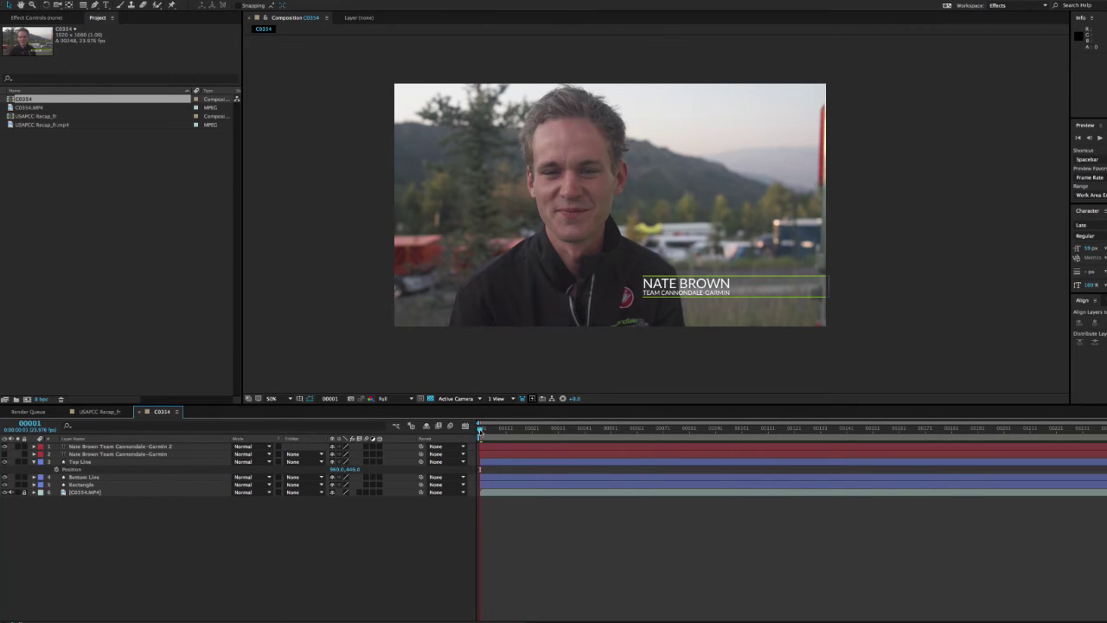
# Show Bottom Line's Position at frame 00010, hide Top Line and name text, and delete the duplicate text layer.
pyautogui.moveTo(480, 433); pyautogui.dragTo(503, 430)
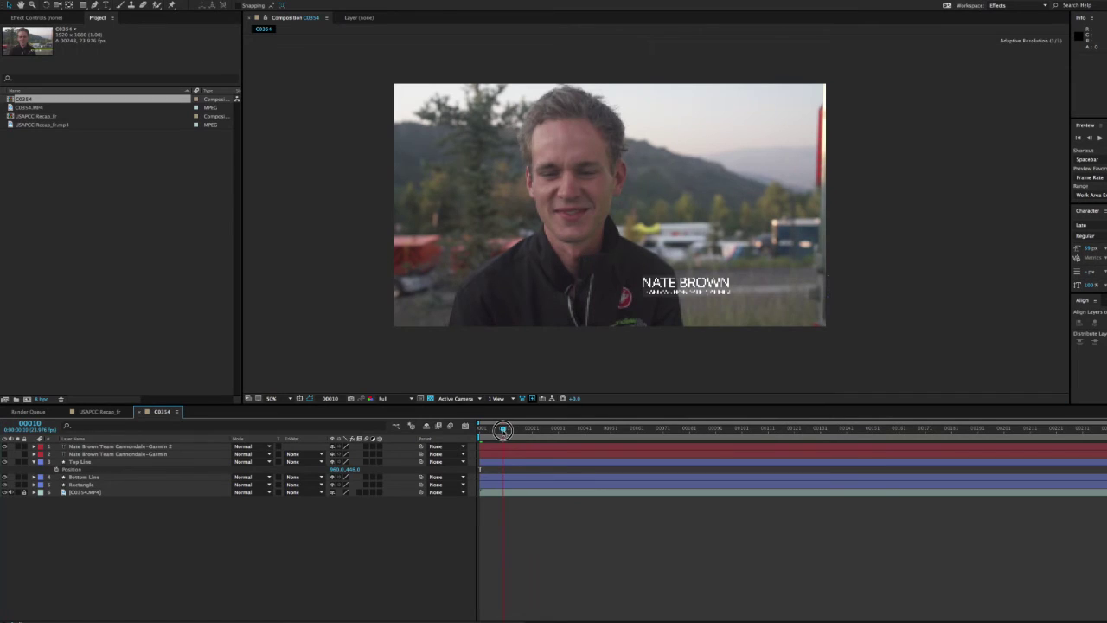
pyautogui.click(97, 484)
pyautogui.click(90, 476)
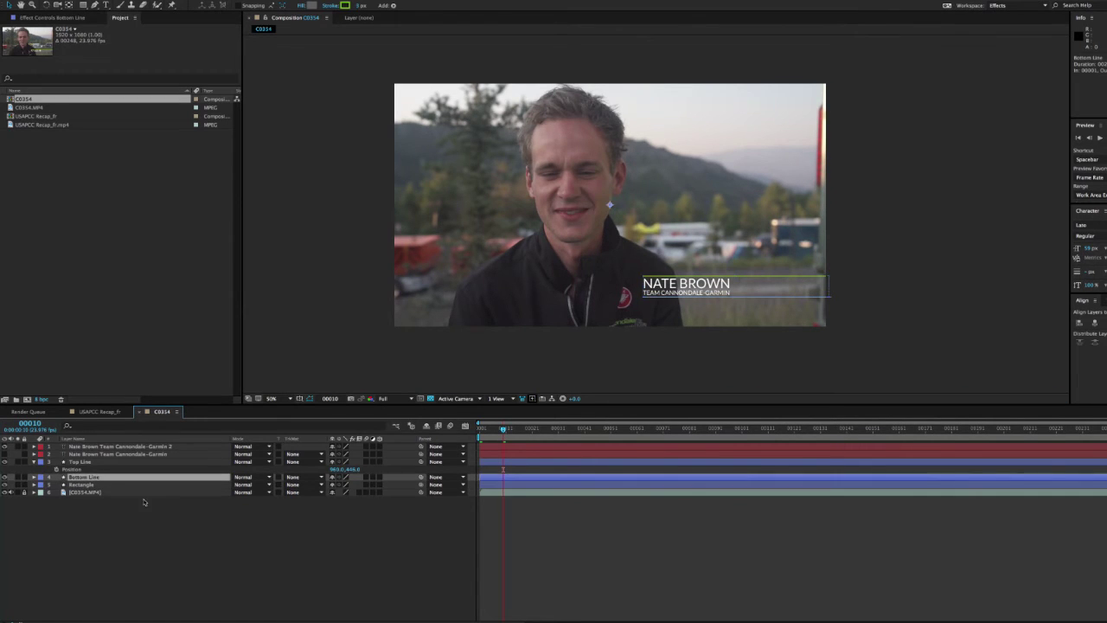
pyautogui.press('p')
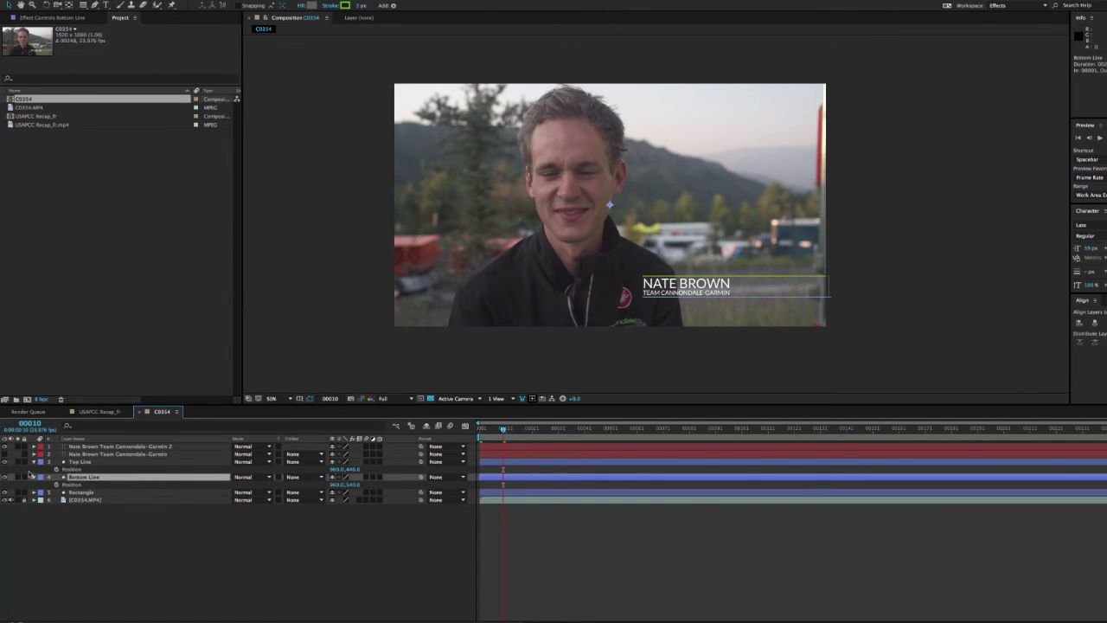
pyautogui.click(4, 462)
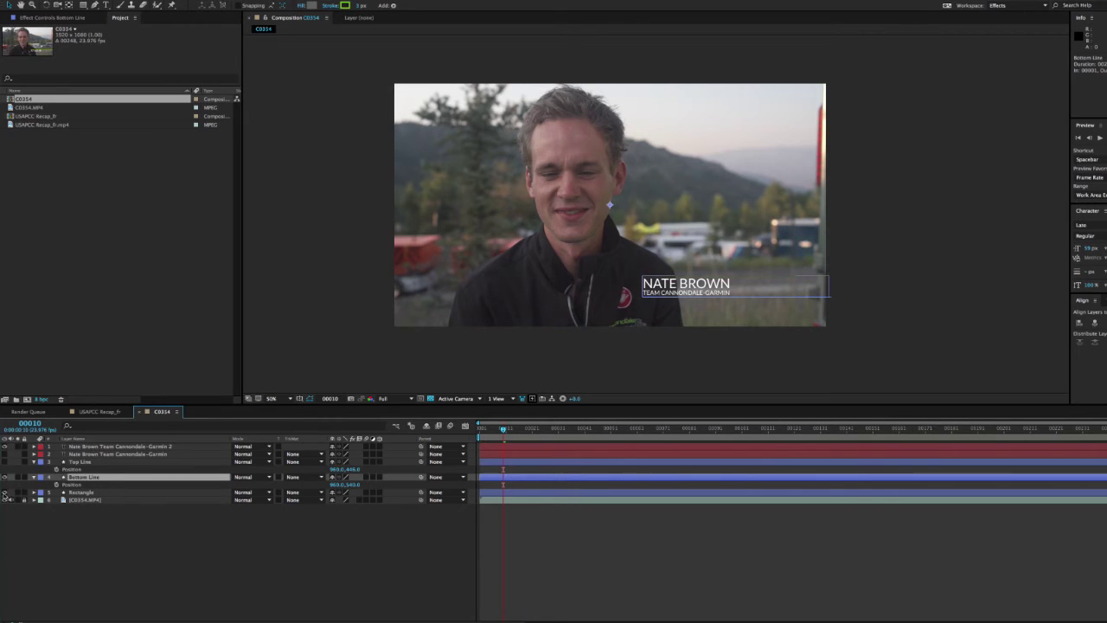
pyautogui.click(6, 447)
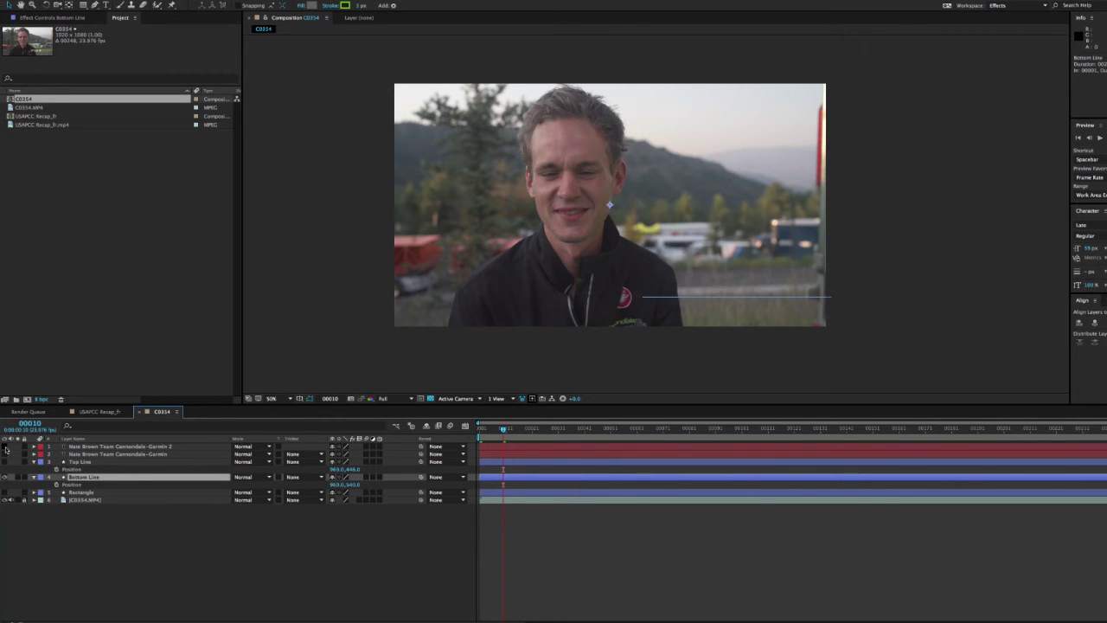
pyautogui.click(88, 455)
pyautogui.press('Delete')
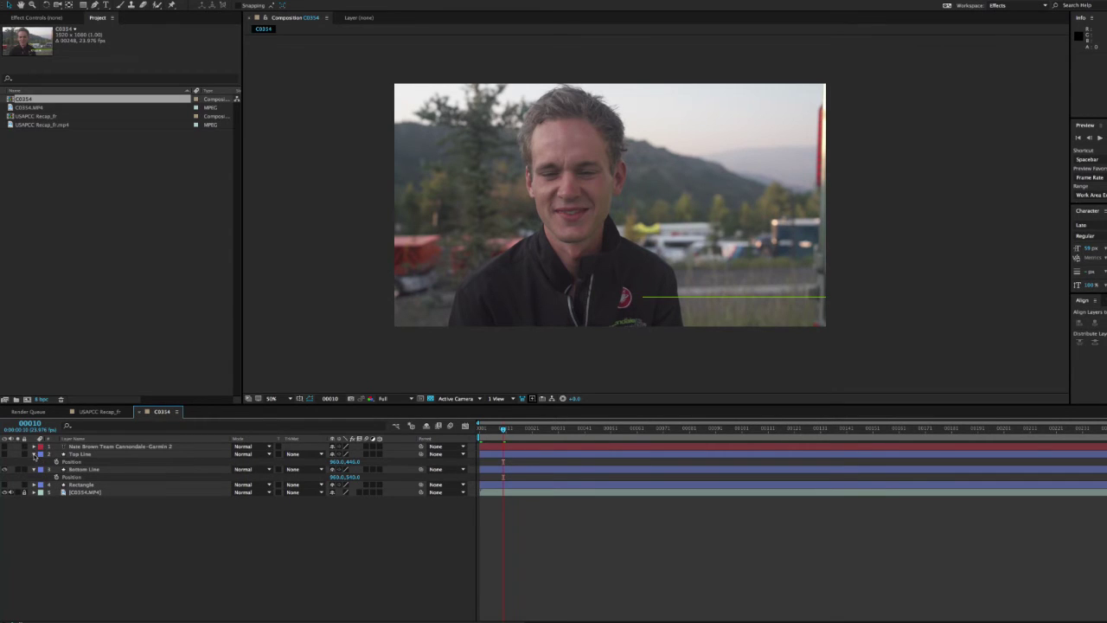
# Set a Position keyframe (960.0, 543.0) on Bottom Line at frame 00010.
pyautogui.click(35, 454)
pyautogui.click(83, 462)
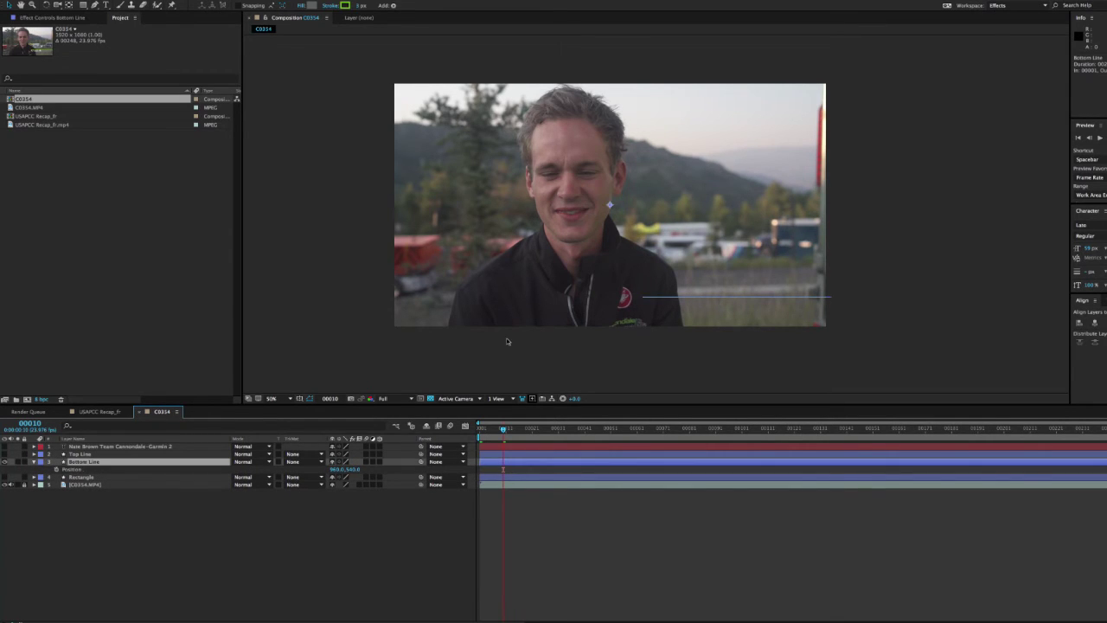
pyautogui.click(56, 468)
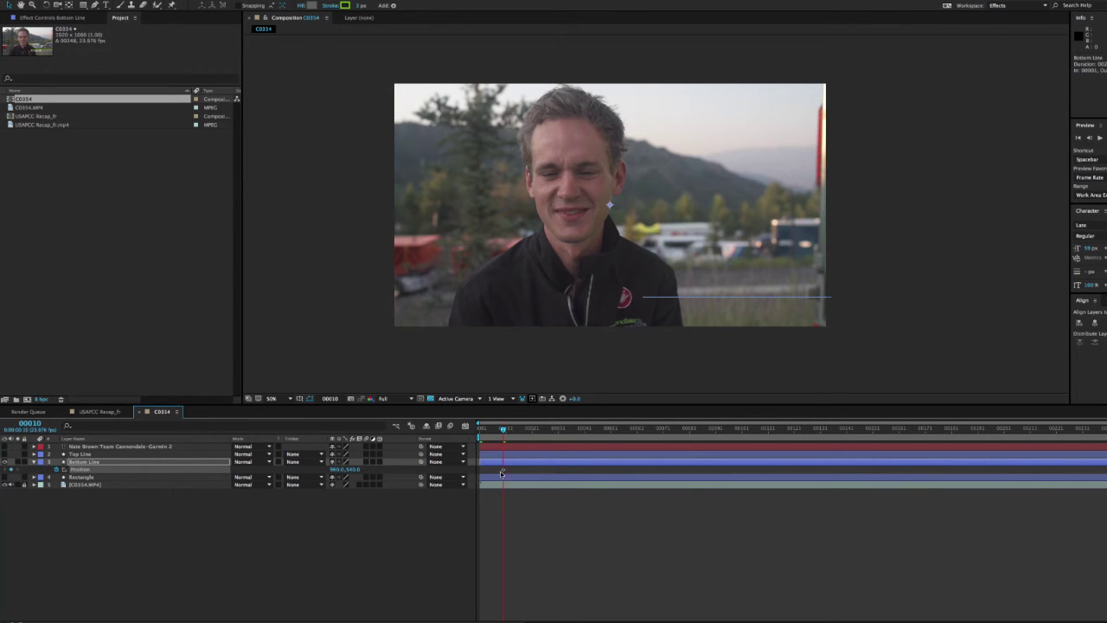
pyautogui.scroll(5, 683, 521)
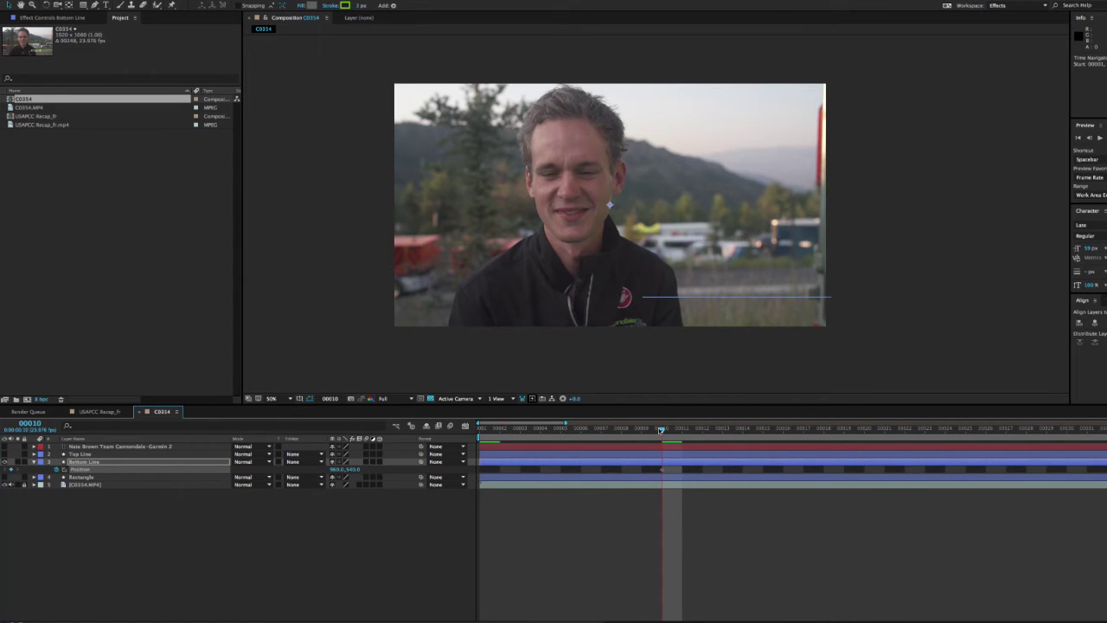
pyautogui.click(622, 428)
# Scrub back to frame 00010, keep the name text and Top Line hidden, and reselect Bottom Line.
pyautogui.moveTo(622, 430); pyautogui.dragTo(661, 429)
pyautogui.moveTo(661, 429); pyautogui.dragTo(483, 436)
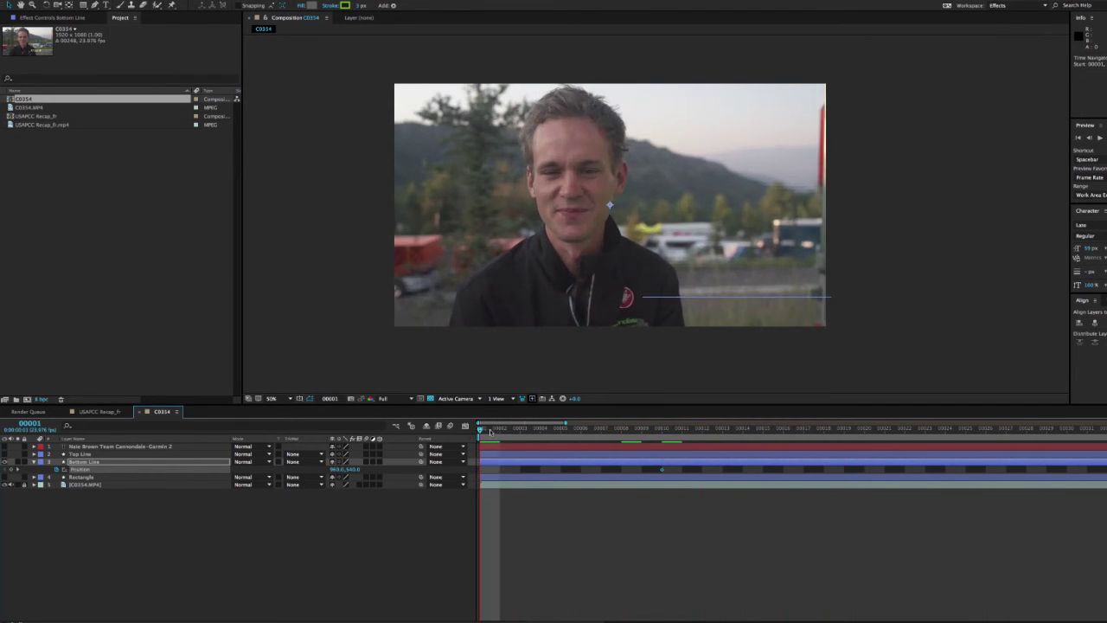
pyautogui.moveTo(481, 430); pyautogui.dragTo(664, 431)
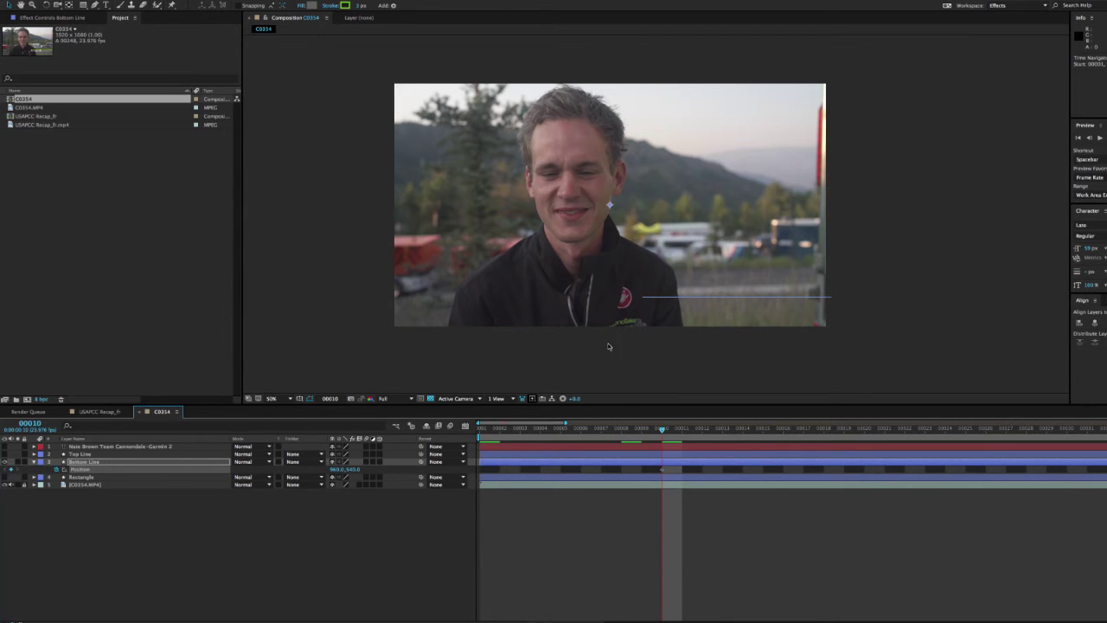
pyautogui.click(4, 446)
pyautogui.click(5, 454)
pyautogui.click(44, 540)
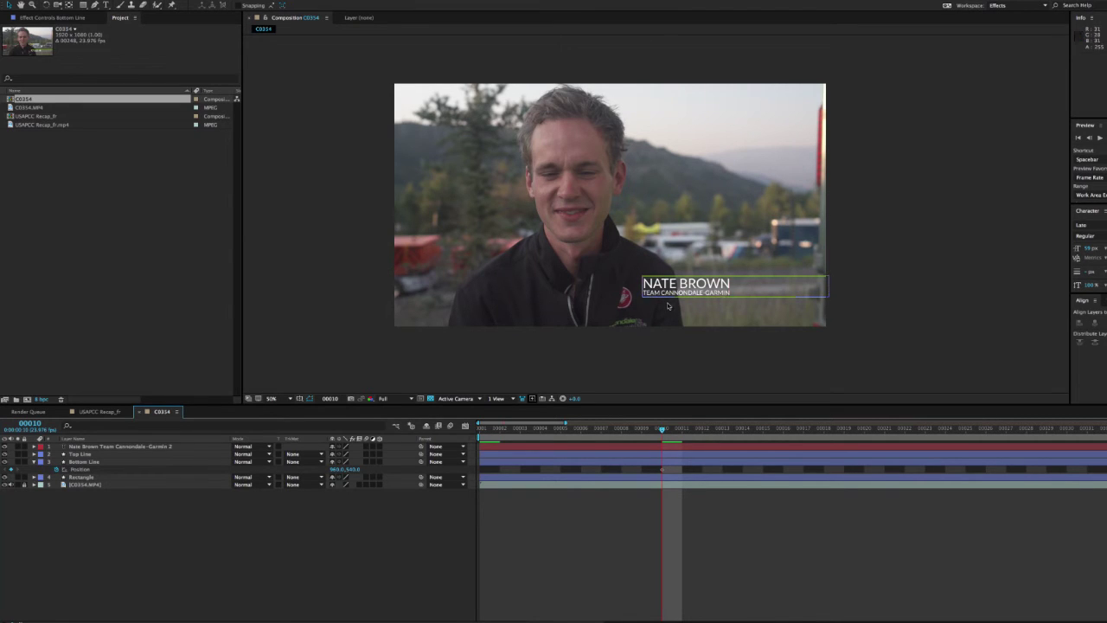
pyautogui.click(4, 454)
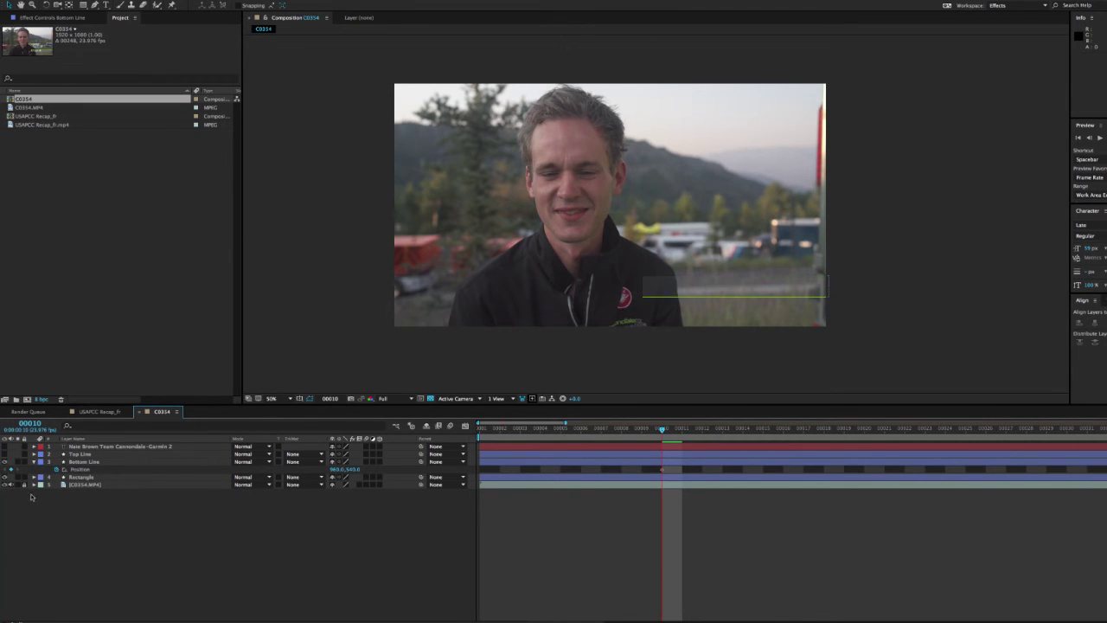
pyautogui.click(83, 462)
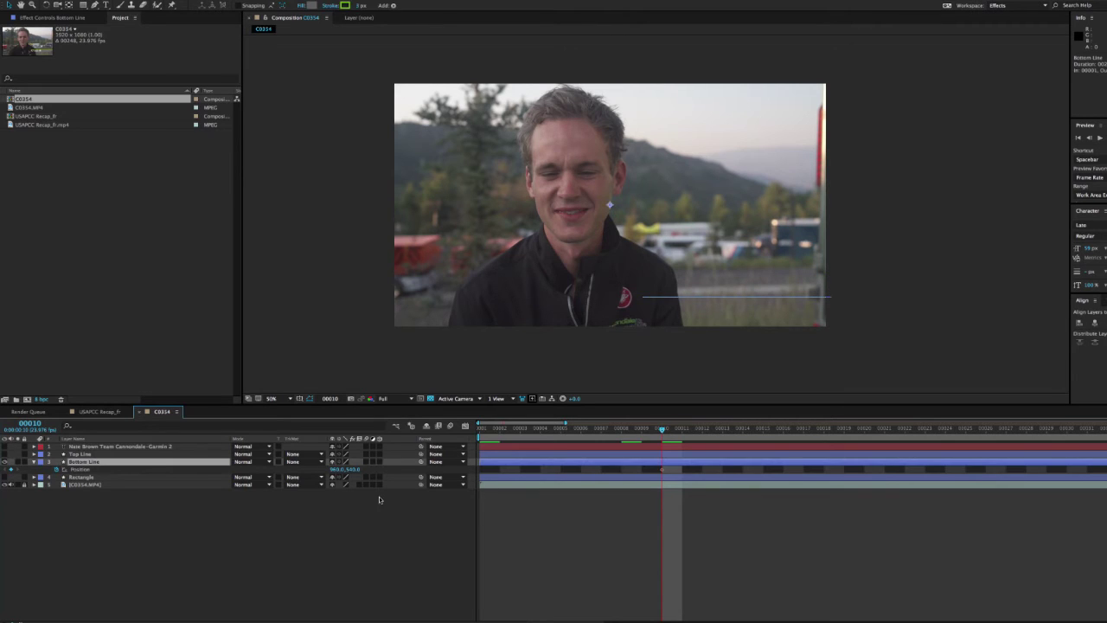
# Set Bottom Line's Position X to 1816 at frame 00001 so it slides in, then preview.
pyautogui.moveTo(662, 429); pyautogui.dragTo(464, 429)
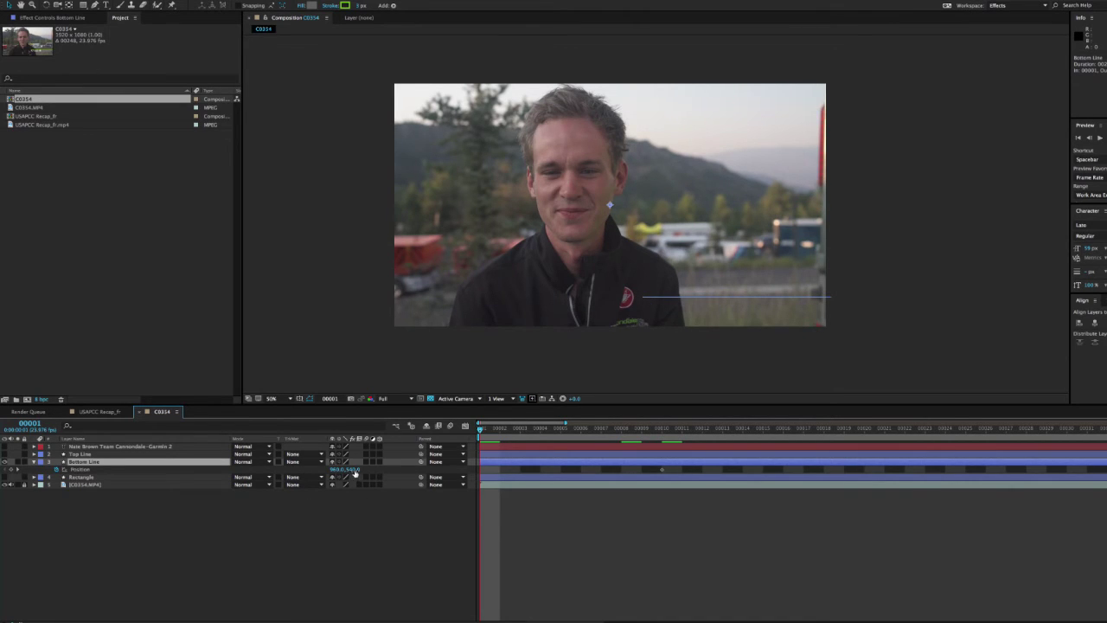
pyautogui.moveTo(336, 475); pyautogui.dragTo(738, 489)
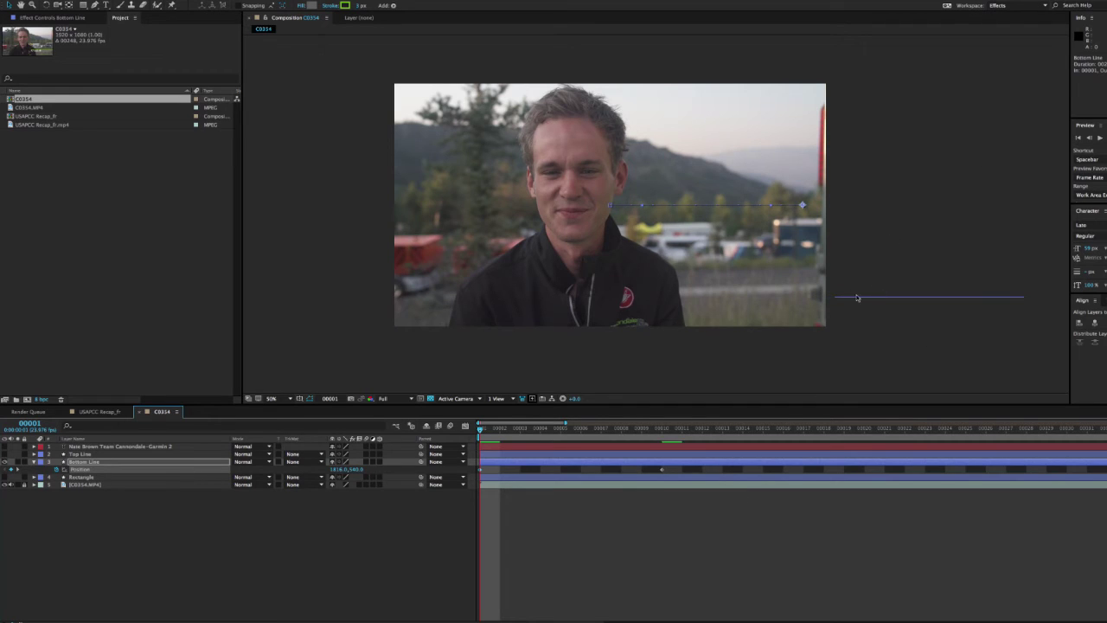
pyautogui.click(480, 430)
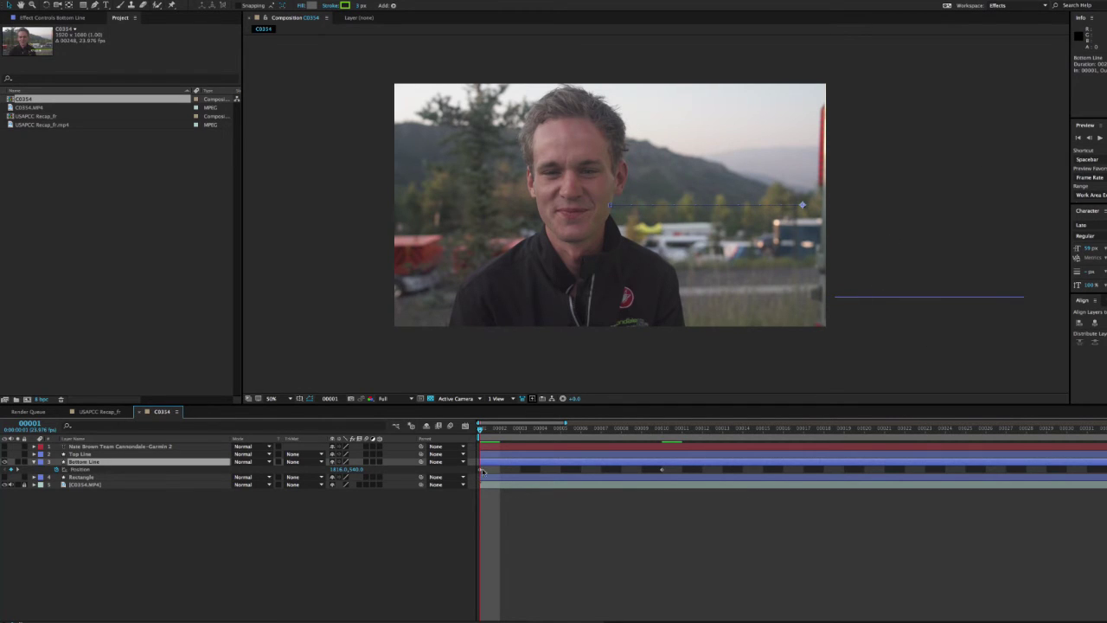
pyautogui.moveTo(480, 471)
pyautogui.moveTo(480, 430); pyautogui.dragTo(434, 441)
pyautogui.press('space')
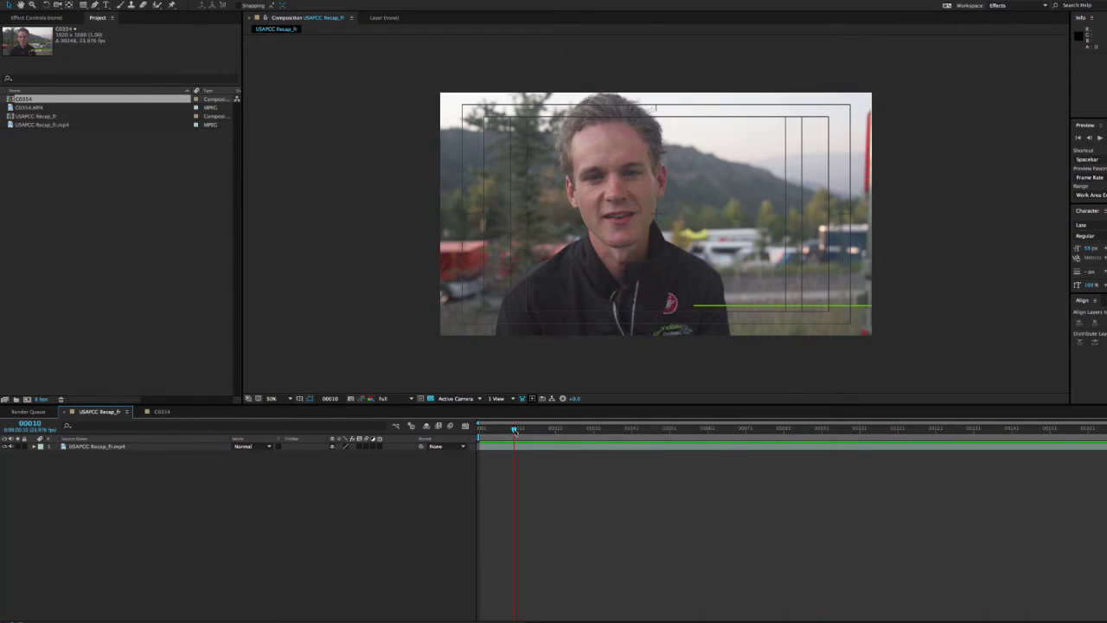
pyautogui.moveTo(514, 430); pyautogui.dragTo(552, 429)
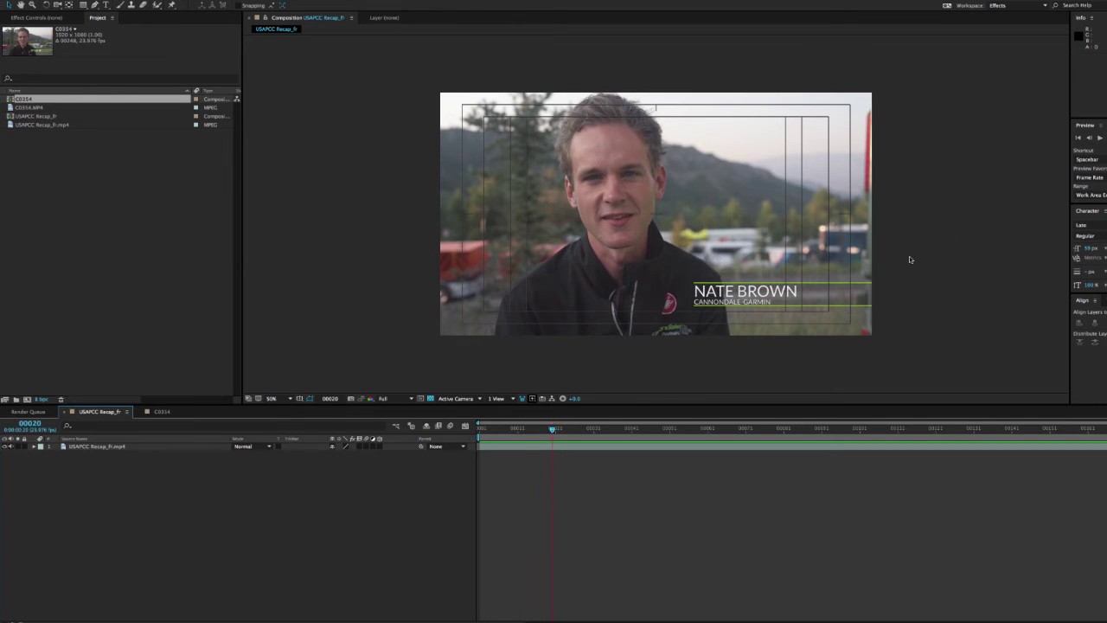
pyautogui.click(161, 410)
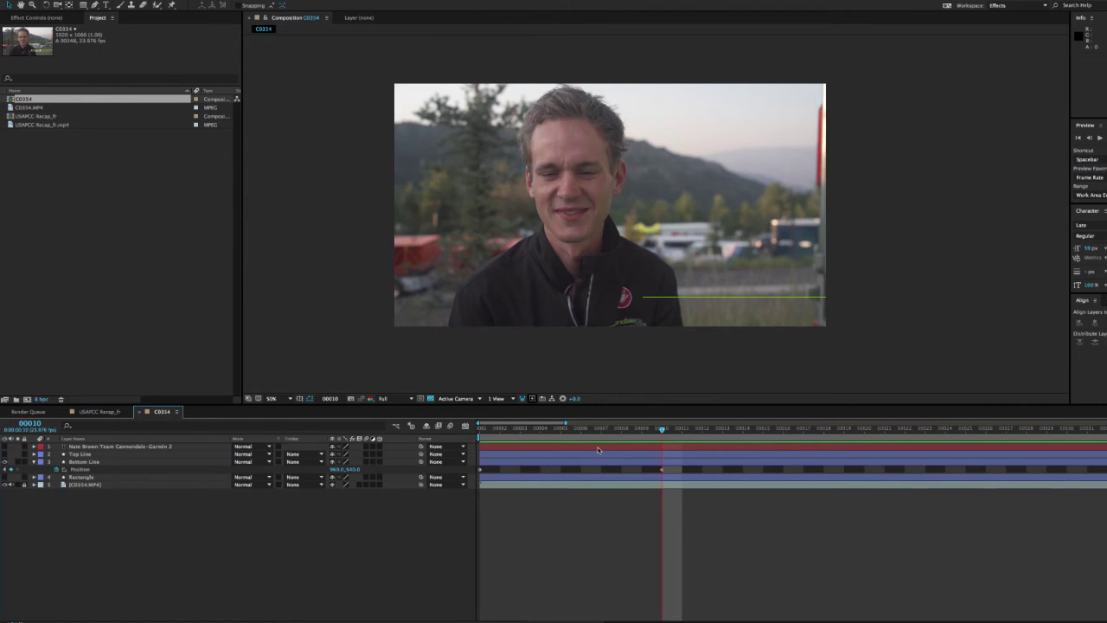
pyautogui.click(76, 412)
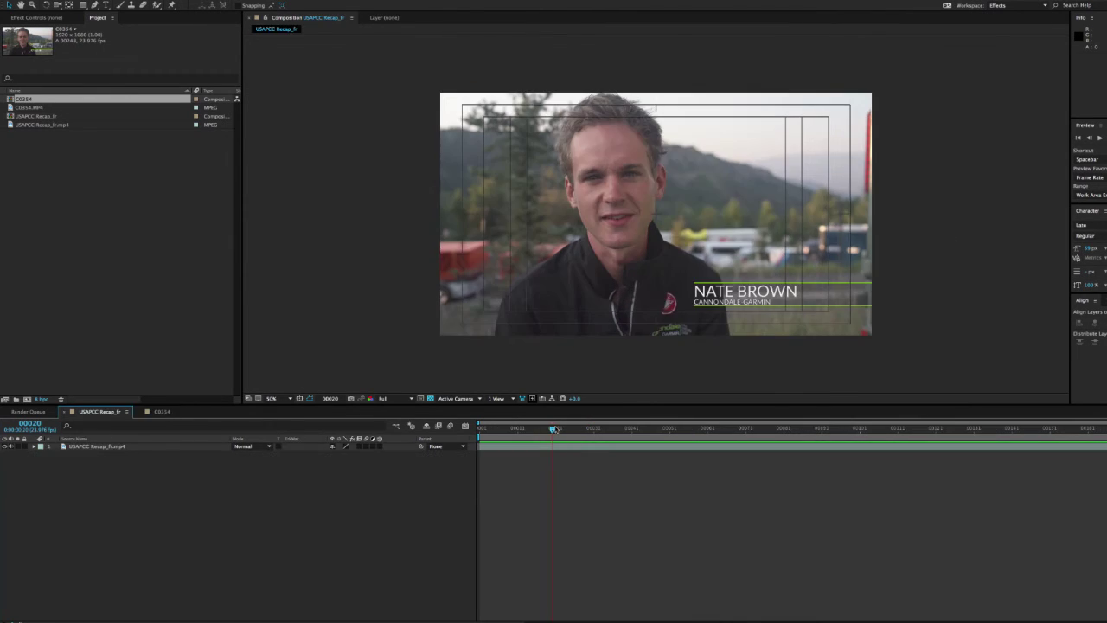
pyautogui.moveTo(552, 430); pyautogui.dragTo(514, 430)
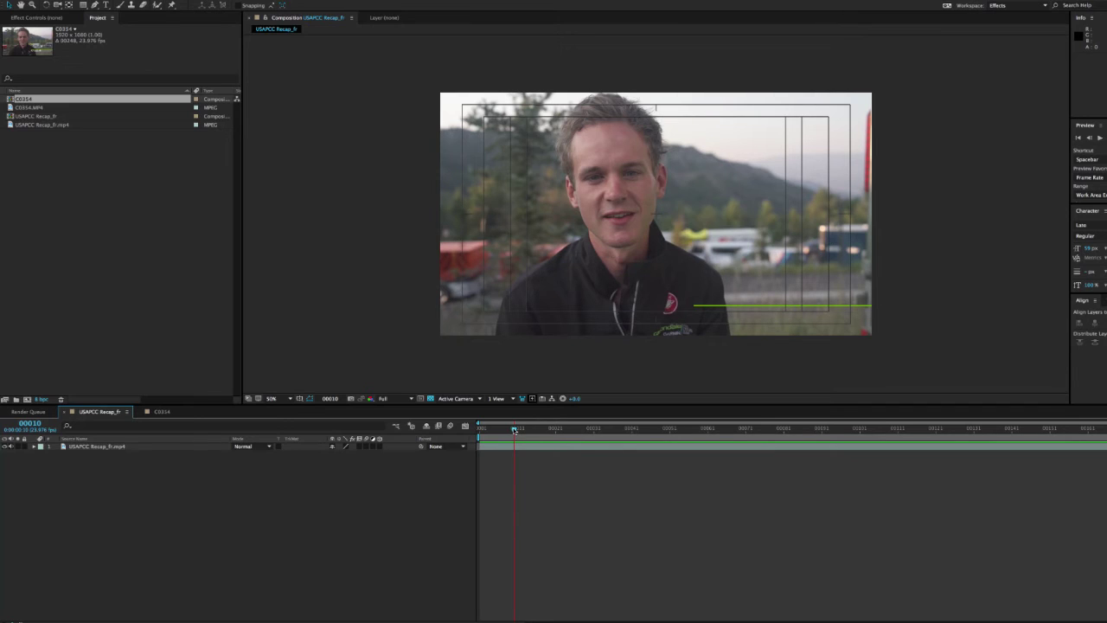
pyautogui.moveTo(515, 430); pyautogui.dragTo(543, 430)
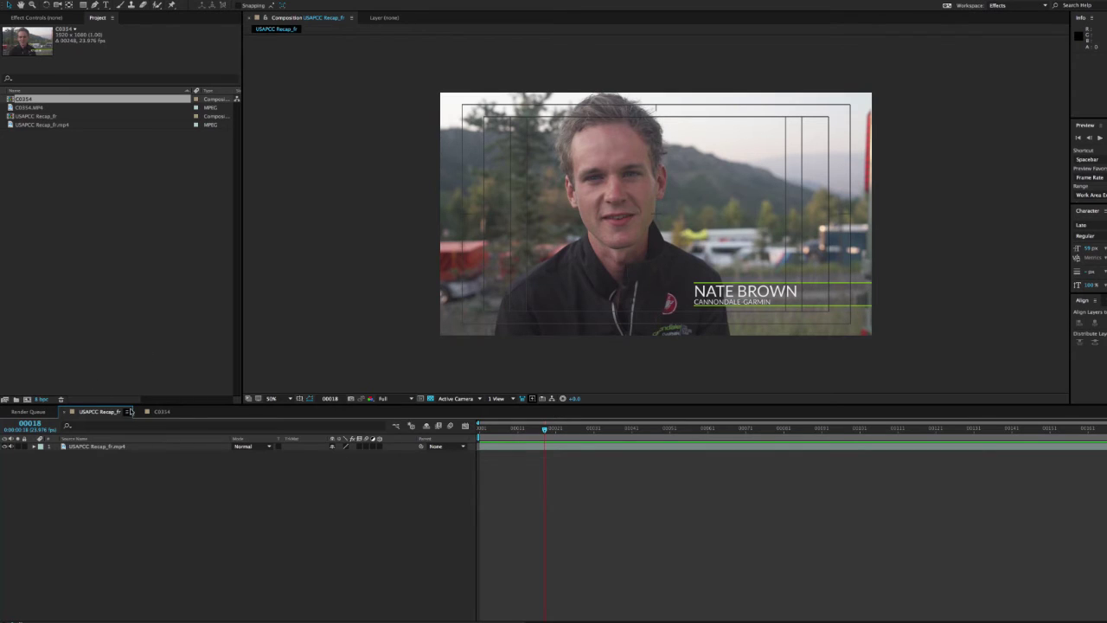
pyautogui.doubleClick(759, 277)
pyautogui.moveTo(663, 430); pyautogui.dragTo(817, 433)
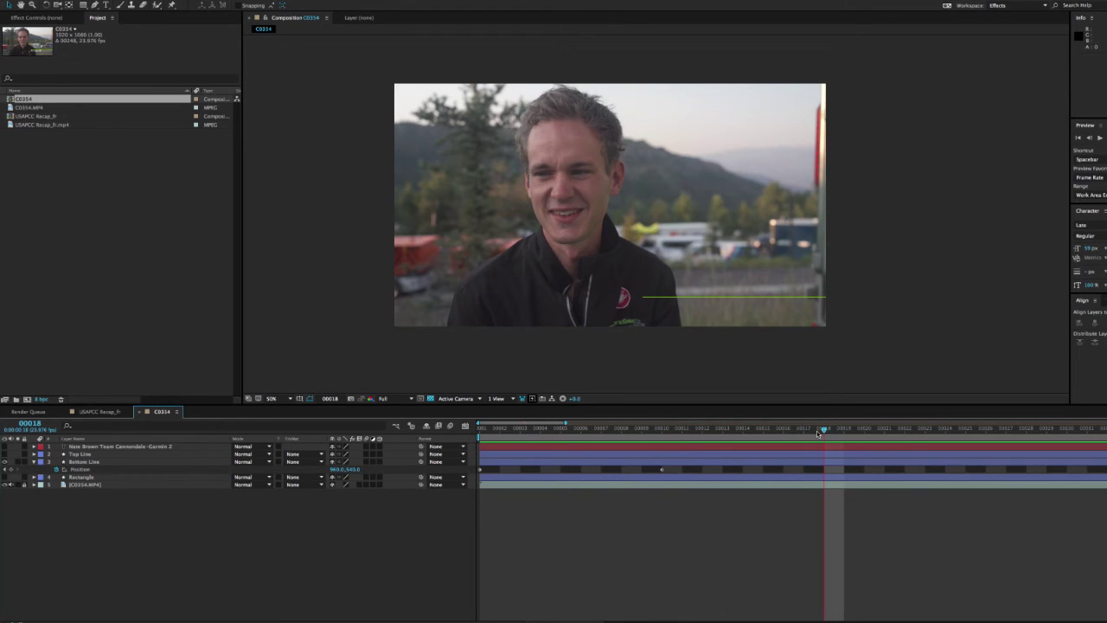
# Show the Top Line and add a Position keyframe at frame 18 holding 960, 440.
pyautogui.click(4, 454)
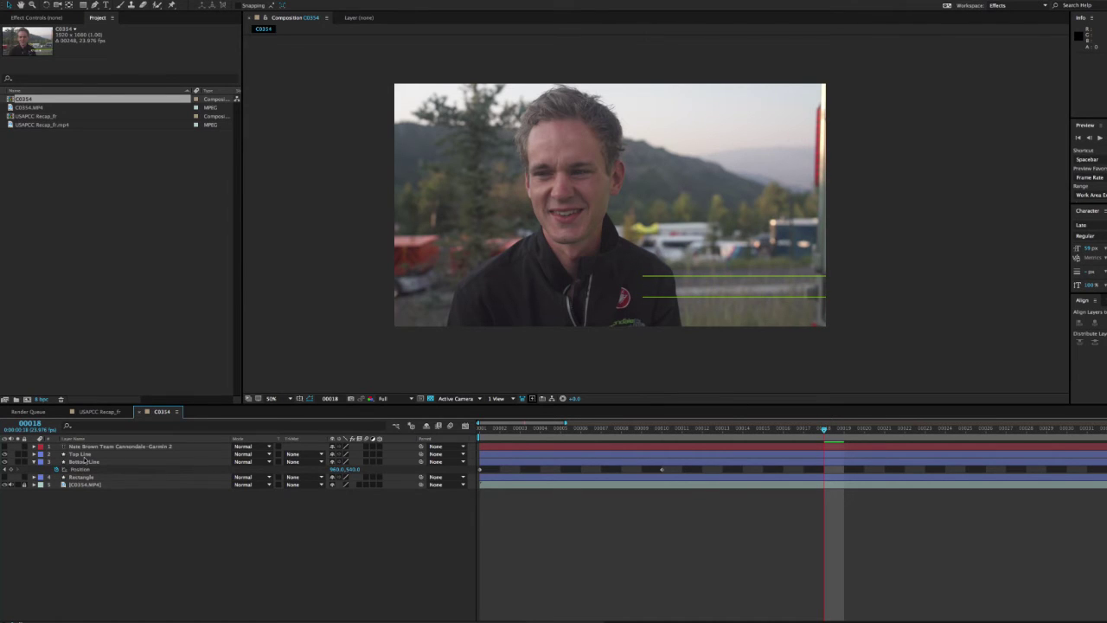
pyautogui.click(83, 454)
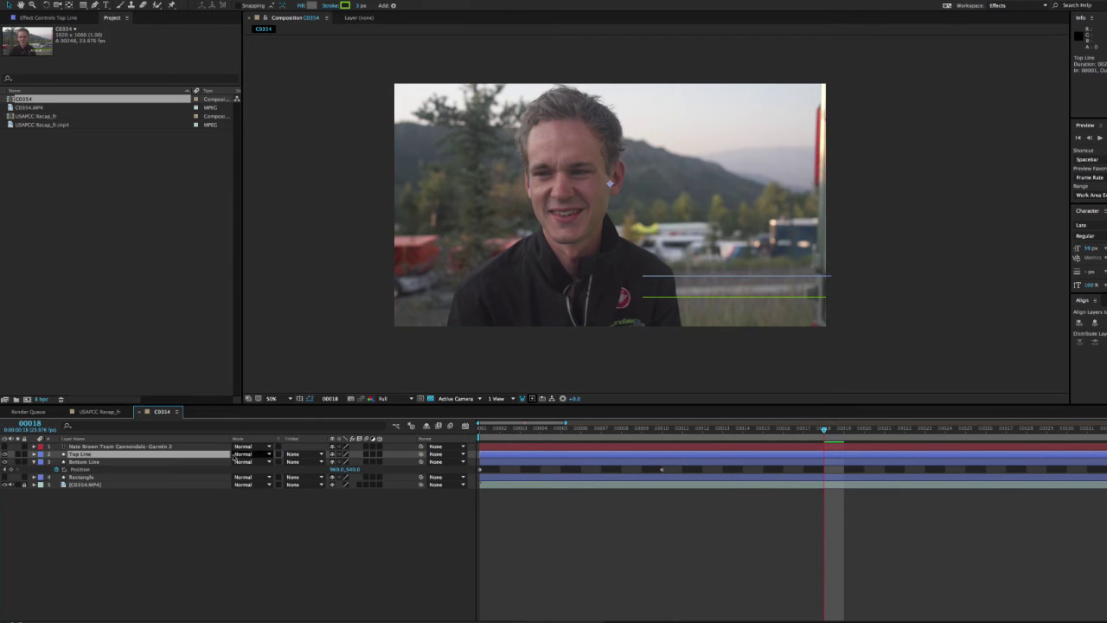
pyautogui.hotkey('alt', 'shift', 'p')
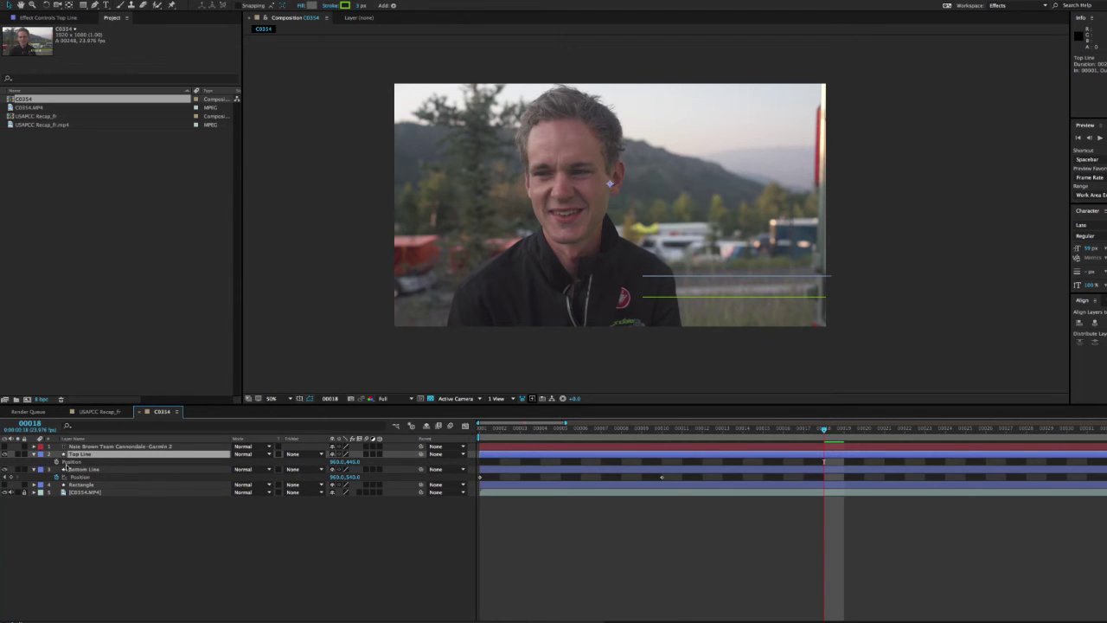
pyautogui.click(62, 462)
pyautogui.moveTo(823, 430); pyautogui.dragTo(662, 430)
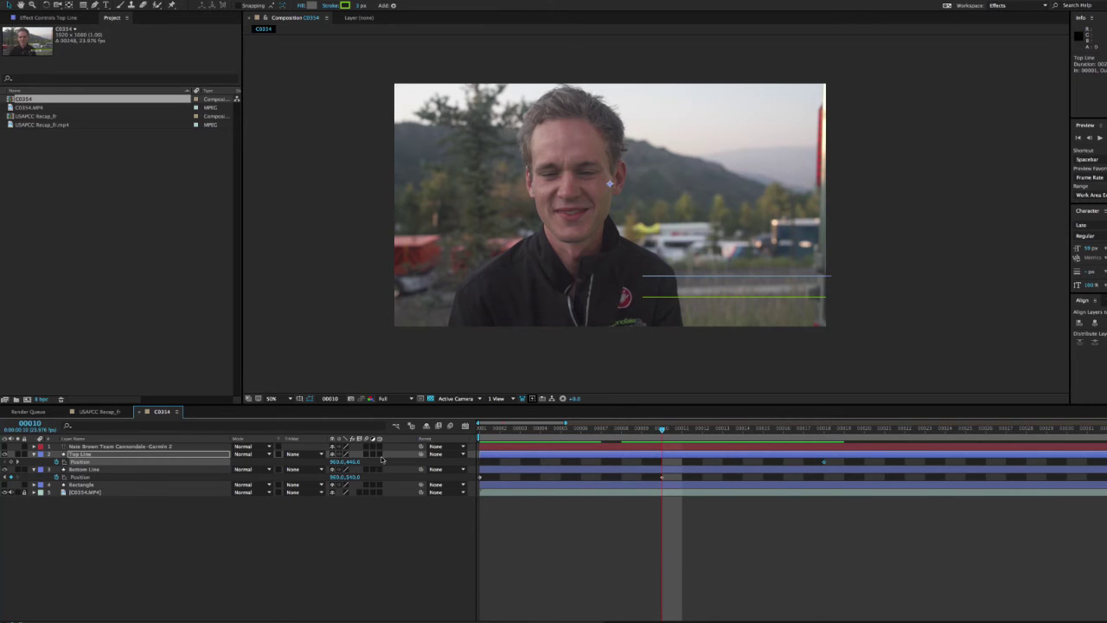
# Set the Top Line's Position Y to 540 at frame 10, onto the bottom line.
pyautogui.moveTo(352, 464); pyautogui.dragTo(384, 463)
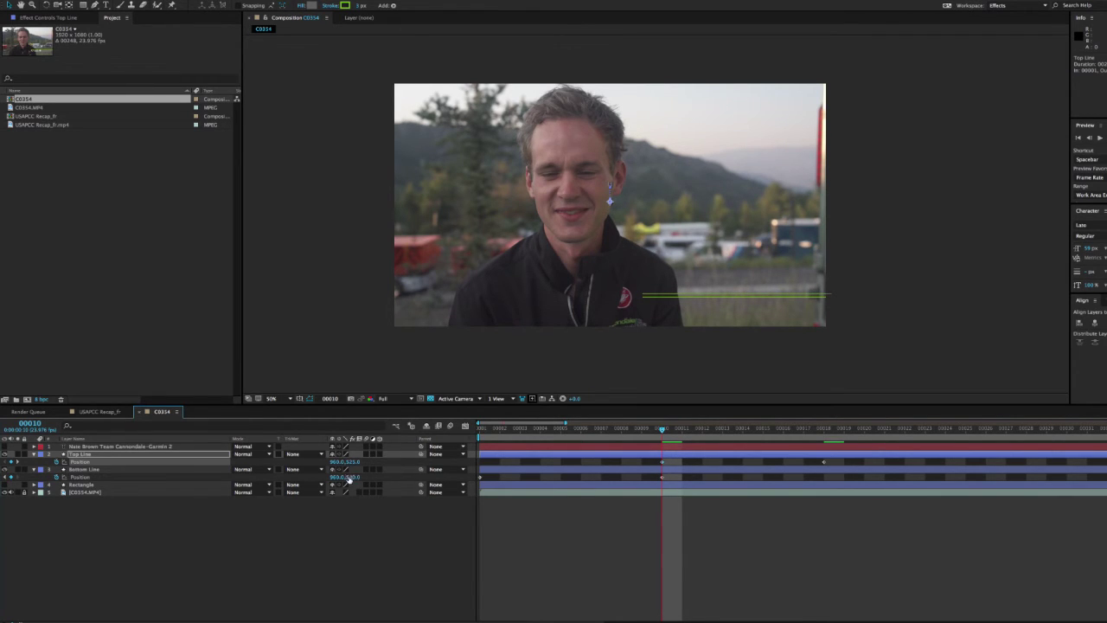
pyautogui.click(354, 464)
pyautogui.write('540')
pyautogui.press('Return')
pyautogui.click(390, 564)
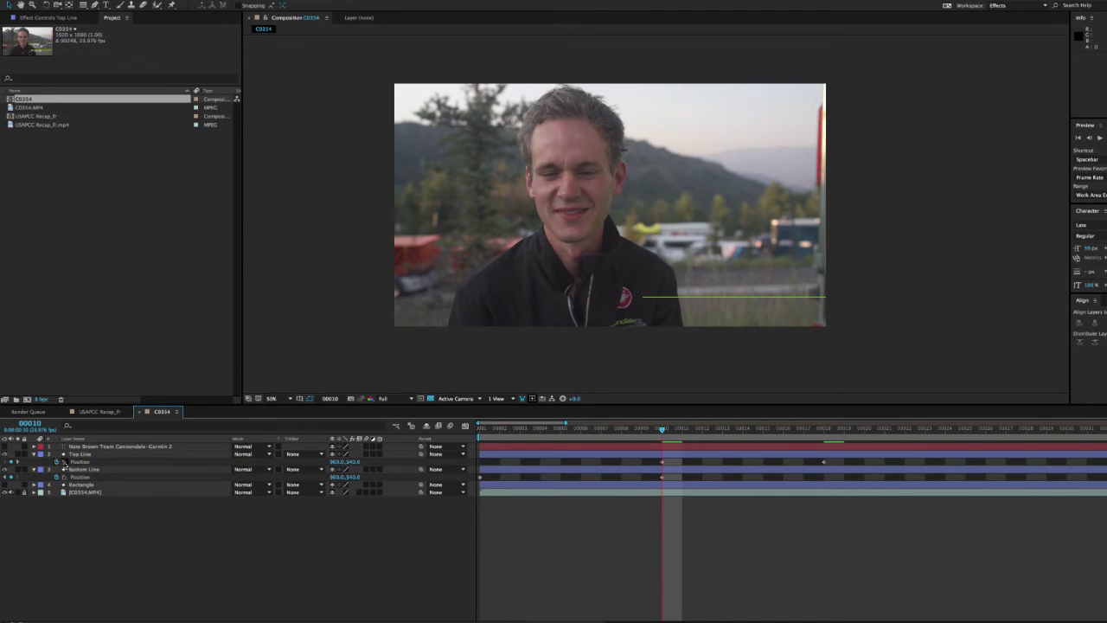
# Compare frames 10 and 18, re-confirming Y 540 at frame 10, and check the rise.
pyautogui.click(659, 466)
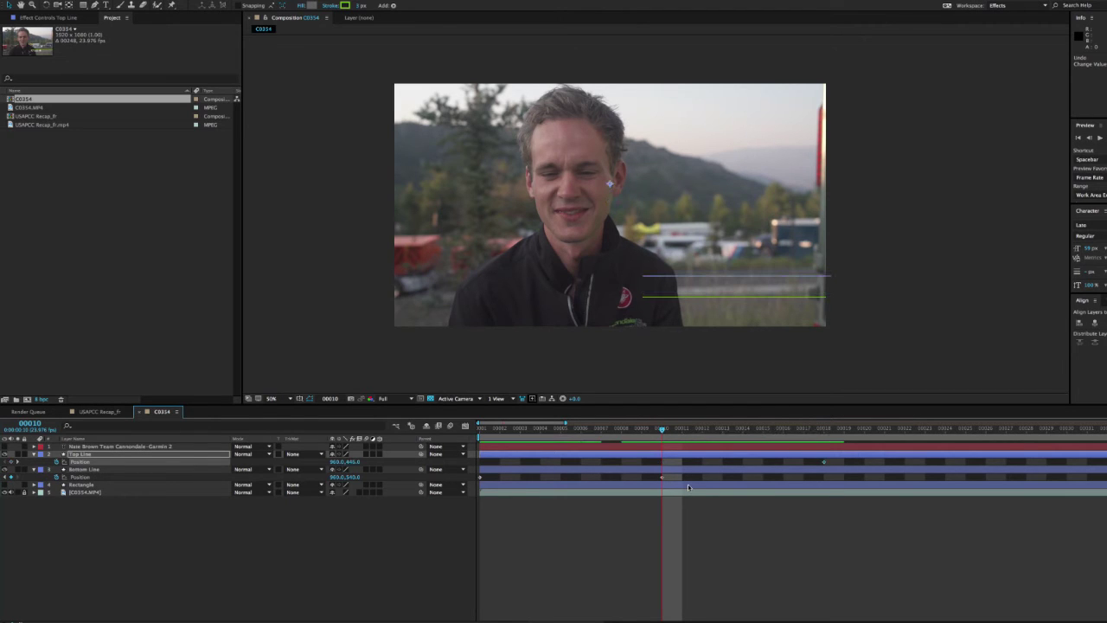
pyautogui.moveTo(668, 431); pyautogui.dragTo(823, 437)
pyautogui.press('F2')
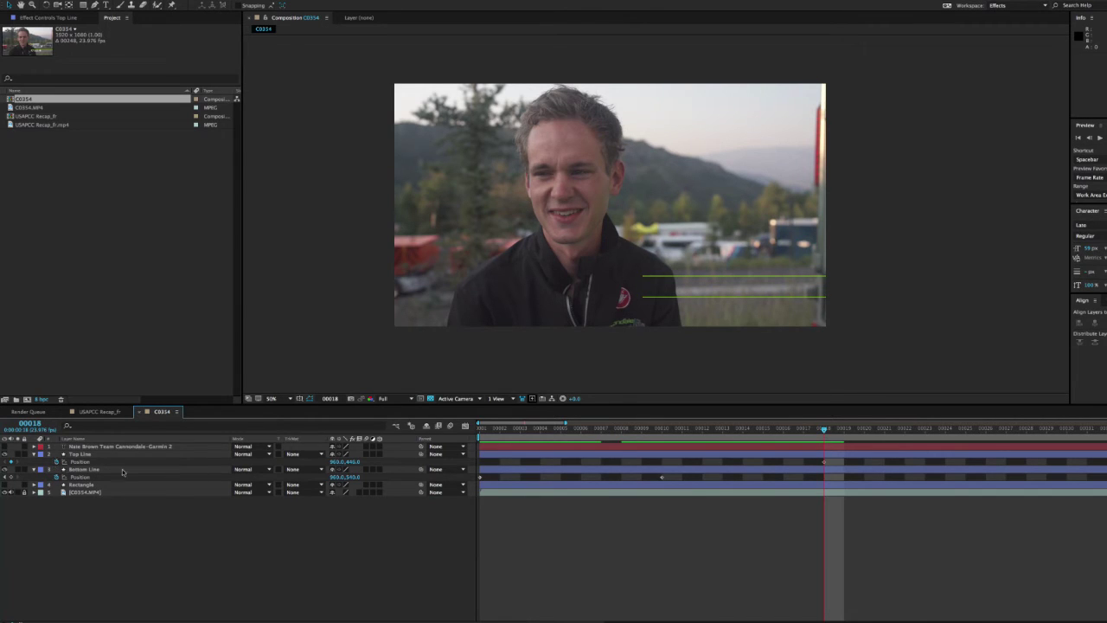
pyautogui.moveTo(823, 430); pyautogui.dragTo(662, 429)
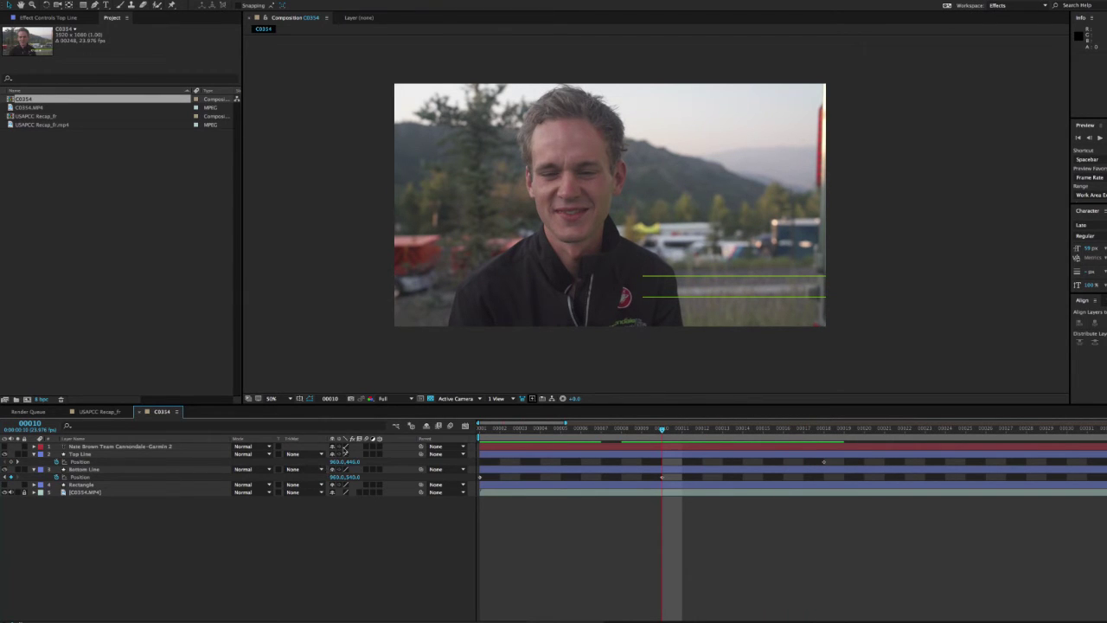
pyautogui.moveTo(356, 462); pyautogui.dragTo(382, 463)
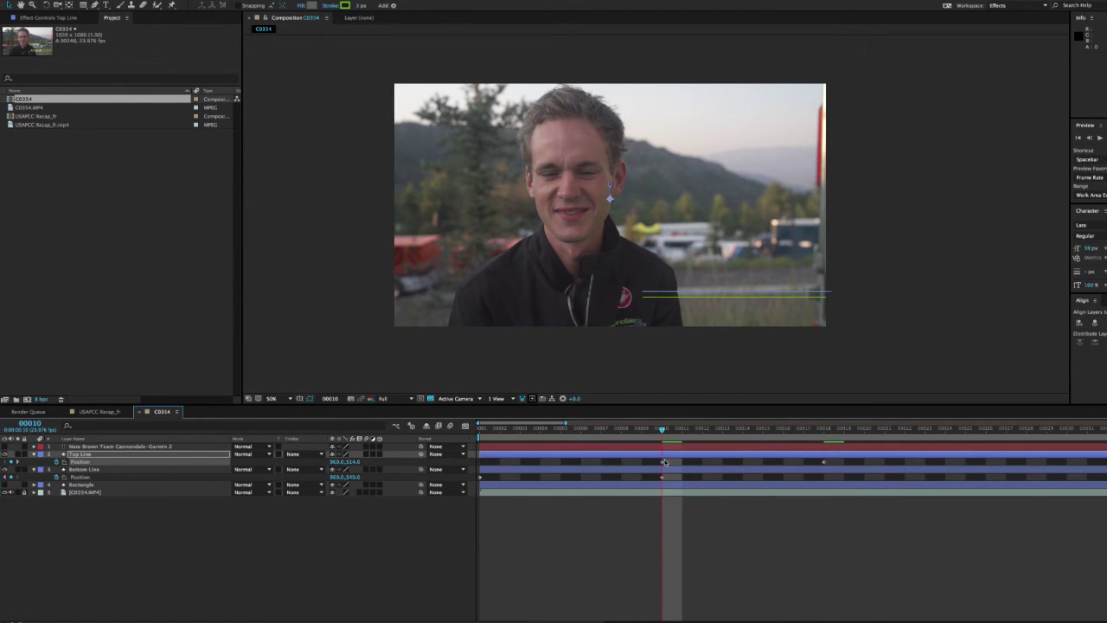
pyautogui.click(353, 462)
pyautogui.press('Return')
pyautogui.click(401, 563)
pyautogui.moveTo(662, 430)
pyautogui.mouseDown()
pyautogui.moveTo(459, 433)
pyautogui.moveTo(662, 437)
pyautogui.mouseUp()
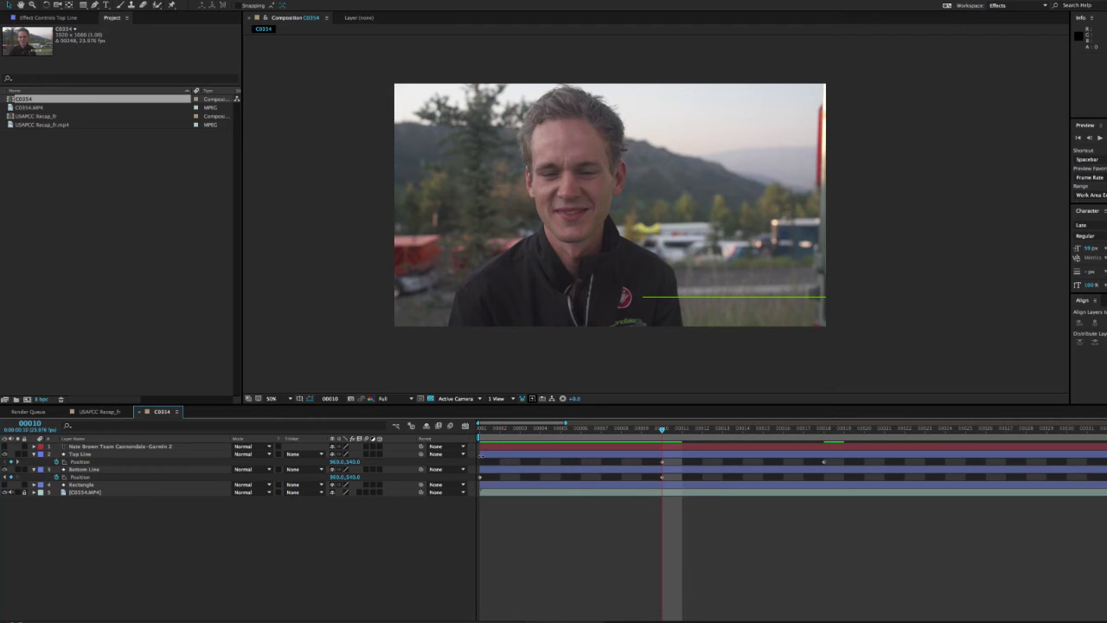
pyautogui.click(490, 454)
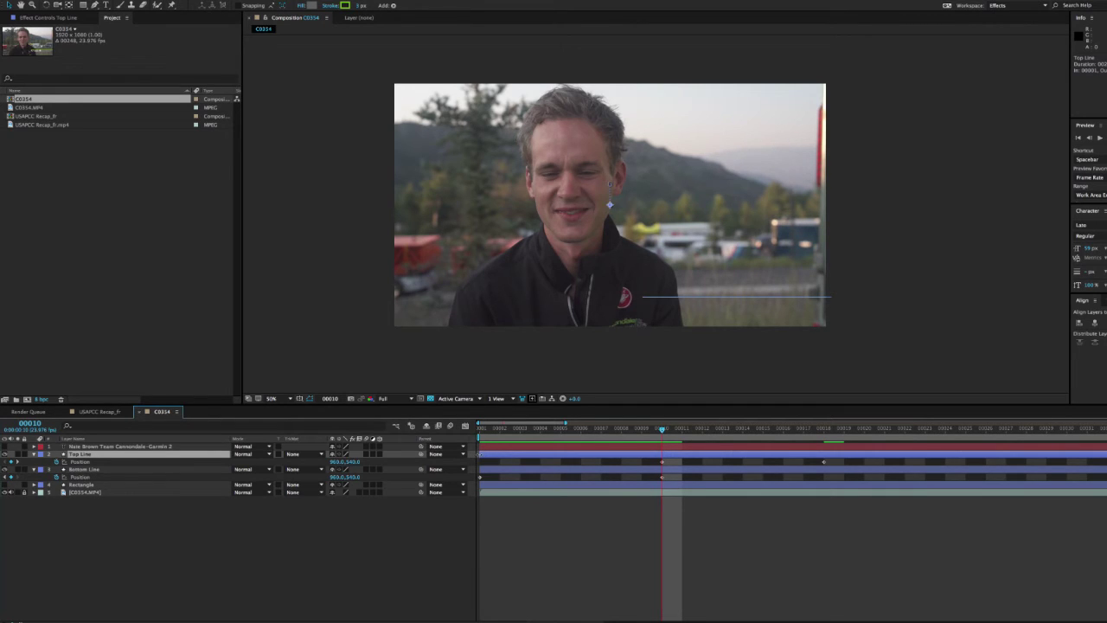
# Move the Top Line layer's in-point to frame 10, stepping frames around it to verify.
pyautogui.moveTo(481, 453); pyautogui.dragTo(659, 462)
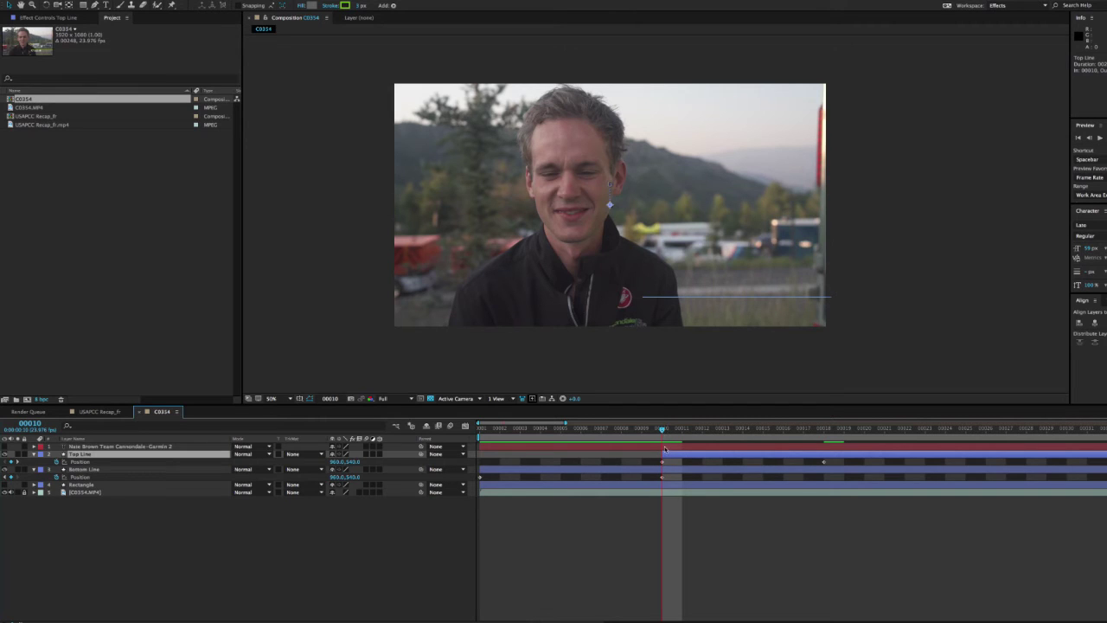
pyautogui.moveTo(662, 459); pyautogui.dragTo(579, 458)
pyautogui.moveTo(605, 619); pyautogui.dragTo(497, 619)
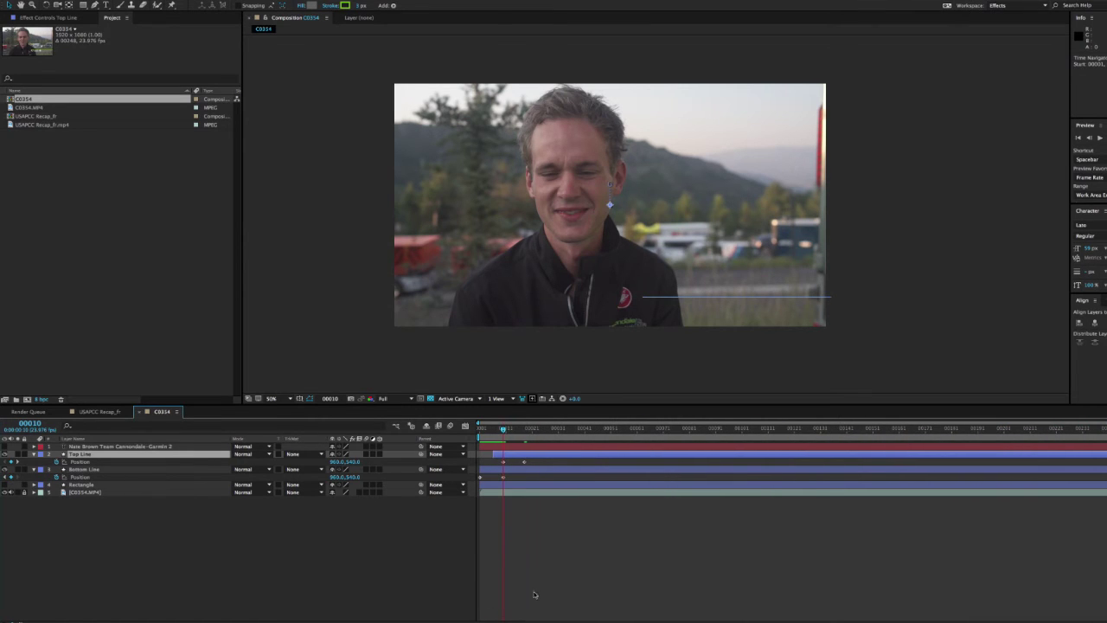
pyautogui.moveTo(495, 458)
pyautogui.mouseDown()
pyautogui.moveTo(524, 456)
pyautogui.moveTo(489, 454)
pyautogui.moveTo(520, 456)
pyautogui.moveTo(504, 456)
pyautogui.mouseUp()
pyautogui.click(502, 428)
pyautogui.moveTo(503, 428); pyautogui.dragTo(501, 429)
pyautogui.click(503, 428)
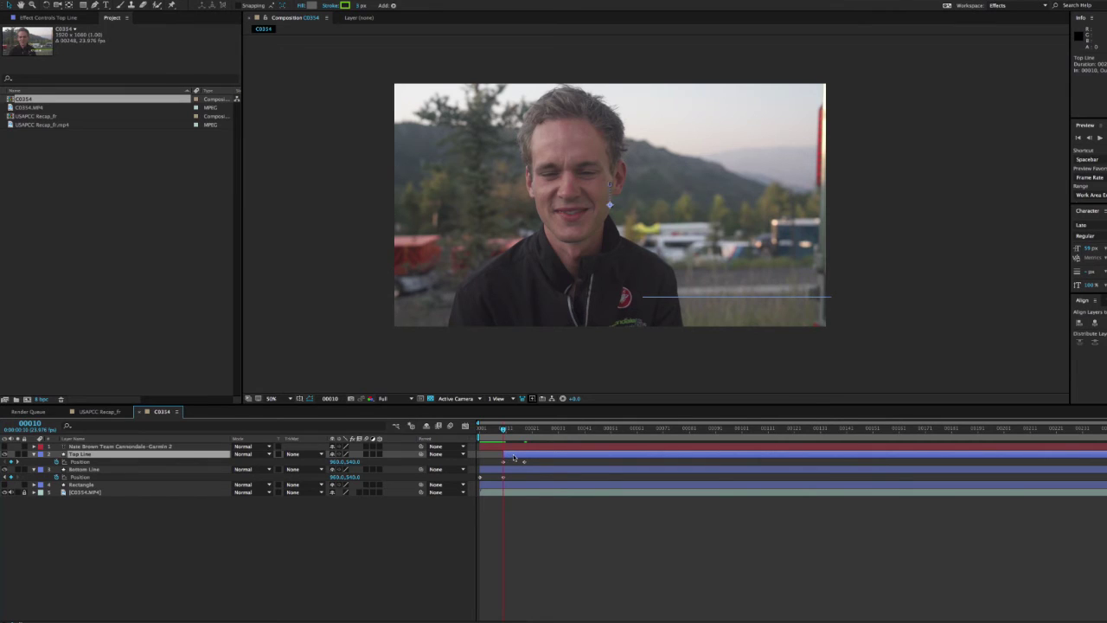
# Try starting the Top Line layer later, undo it, and check frame 10.
pyautogui.moveTo(514, 458); pyautogui.dragTo(582, 458)
pyautogui.hotkey('ctrl', 'z')
pyautogui.moveTo(505, 454)
pyautogui.mouseDown()
pyautogui.moveTo(492, 456)
pyautogui.moveTo(504, 456)
pyautogui.mouseUp()
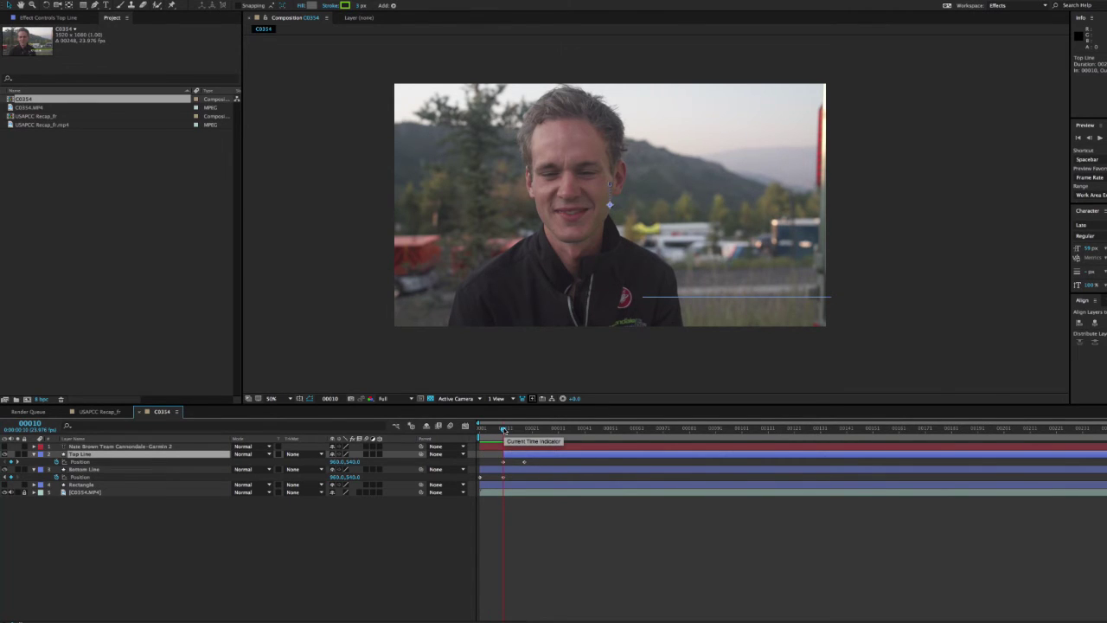
pyautogui.moveTo(503, 430); pyautogui.dragTo(480, 430)
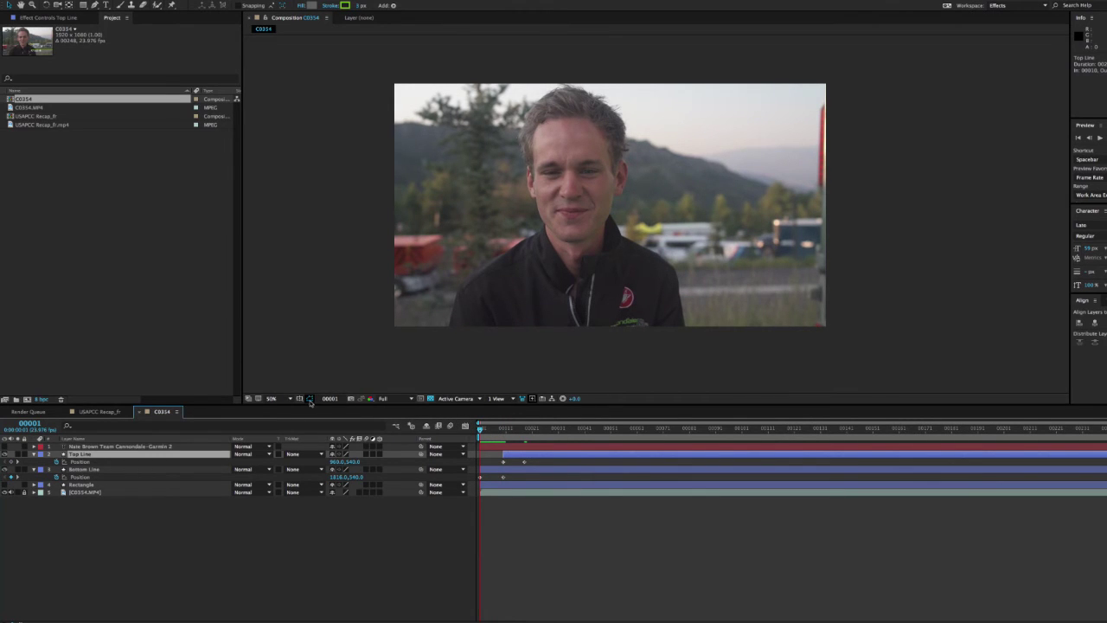
pyautogui.click(502, 423)
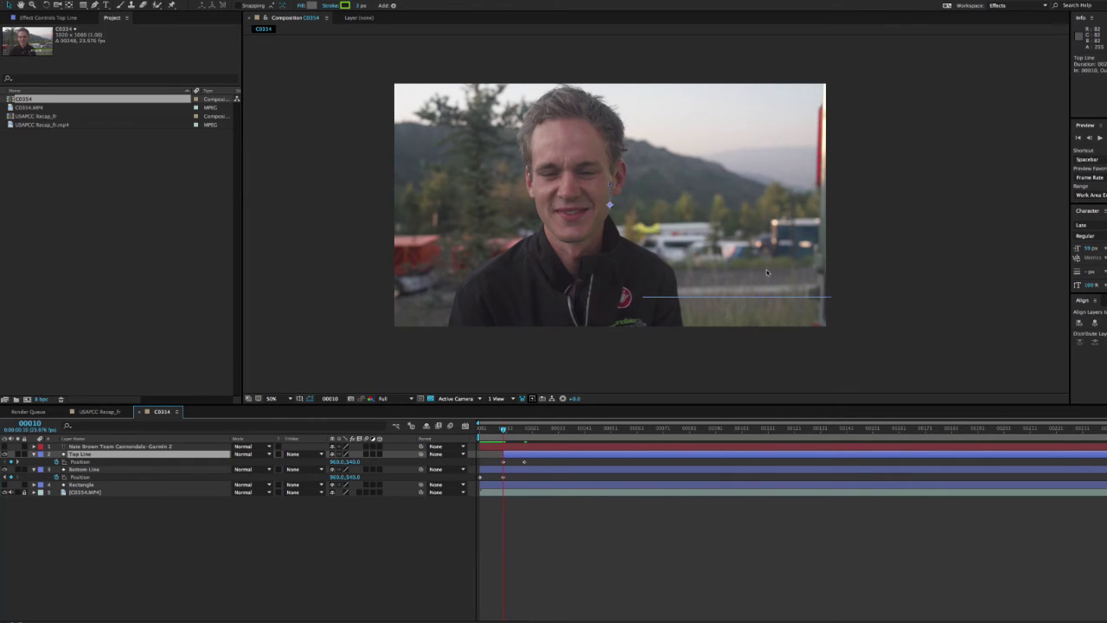
# Compare the Top Line and Bottom Line layers between frames 1 and 10.
pyautogui.click(91, 527)
pyautogui.click(86, 455)
pyautogui.click(85, 469)
pyautogui.click(84, 454)
pyautogui.click(84, 469)
pyautogui.click(84, 456)
pyautogui.moveTo(503, 429); pyautogui.dragTo(474, 430)
pyautogui.click(83, 469)
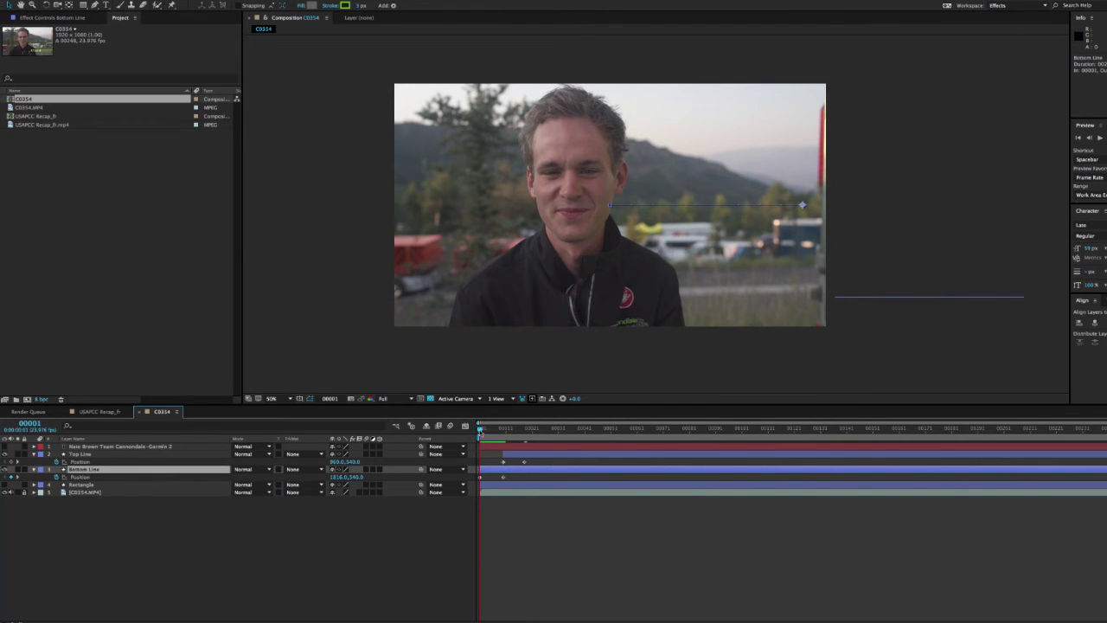
pyautogui.moveTo(478, 430); pyautogui.dragTo(502, 430)
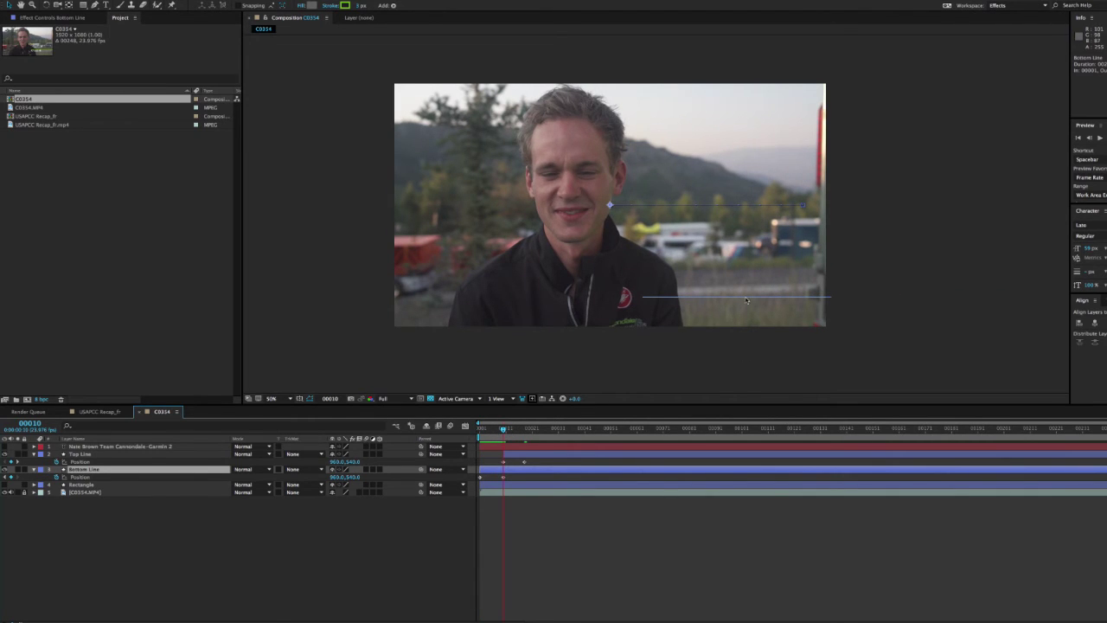
# Hide the shape path outlines and preview the green lines sliding in past frame 12.
pyautogui.click(310, 400)
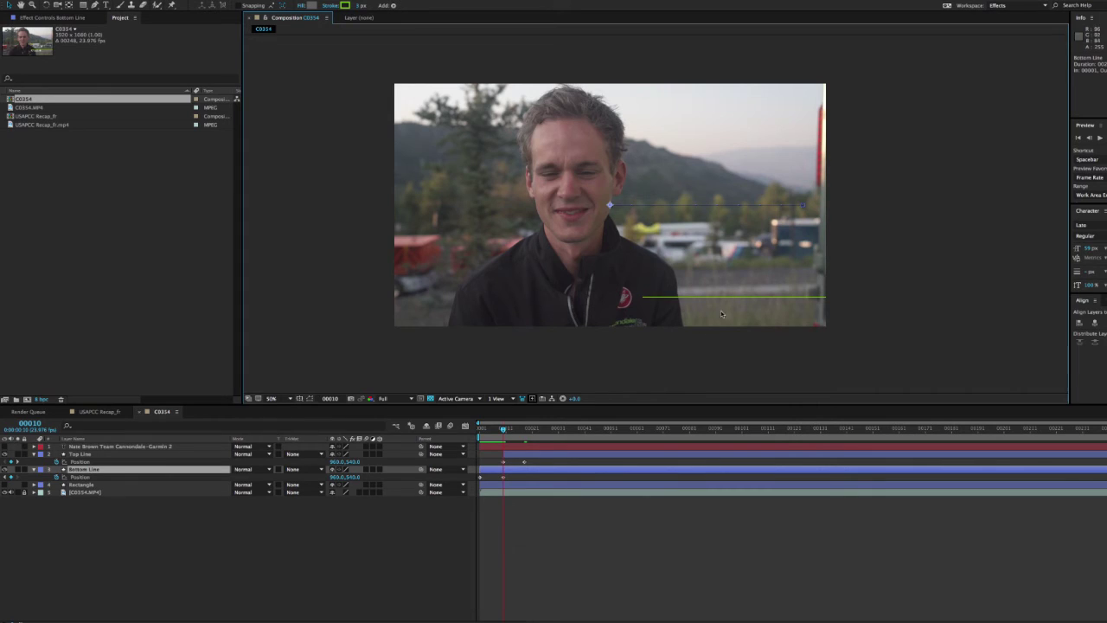
pyautogui.click(309, 400)
pyautogui.click(328, 398)
pyautogui.press('Return')
pyautogui.click(503, 429)
pyautogui.moveTo(501, 429); pyautogui.dragTo(526, 438)
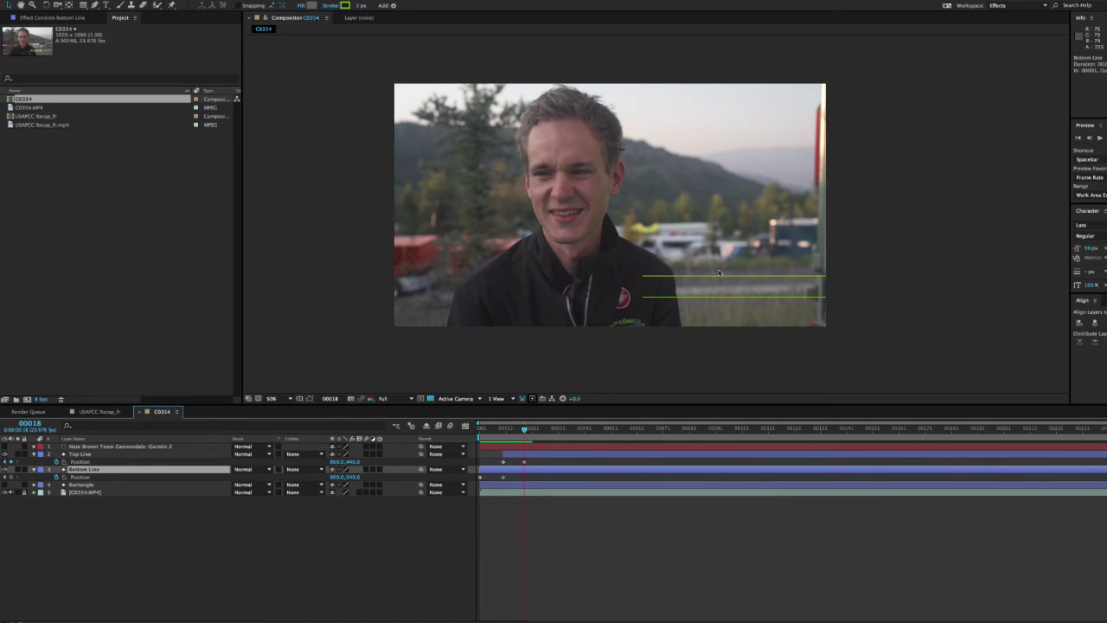
# Turn on visibility for the Rectangle layer.
pyautogui.click(108, 516)
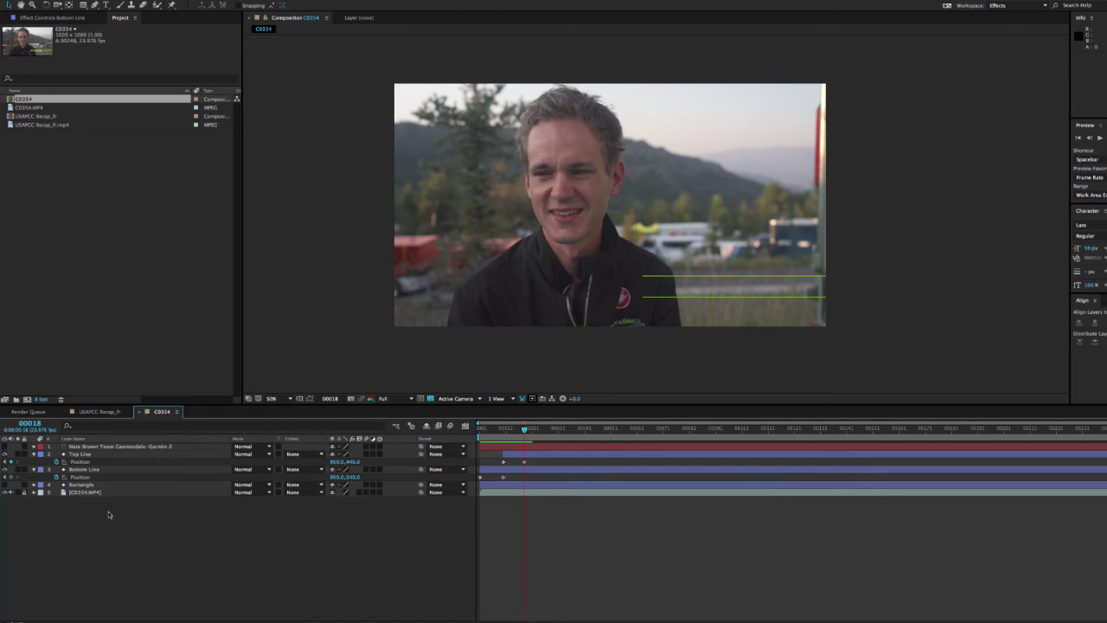
pyautogui.click(95, 486)
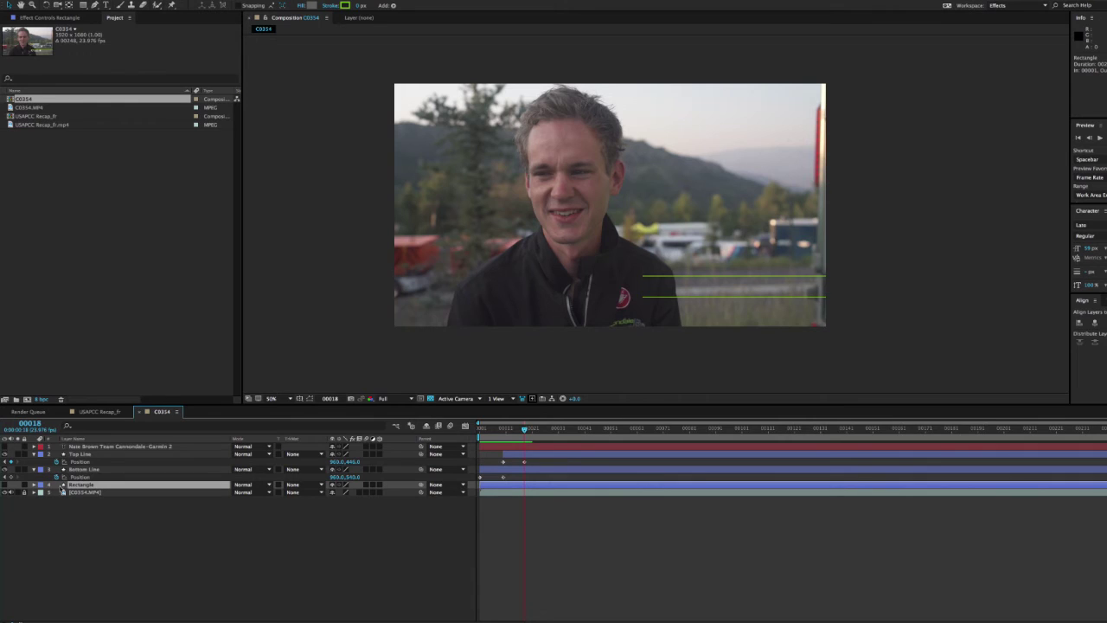
pyautogui.click(5, 485)
pyautogui.click(107, 413)
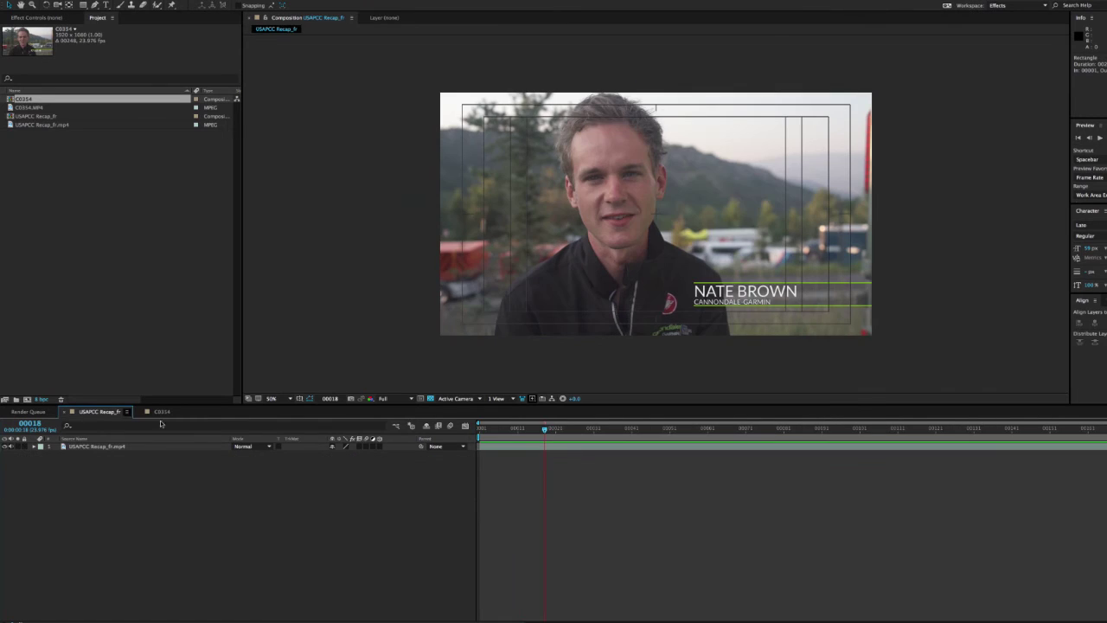
pyautogui.moveTo(543, 428); pyautogui.dragTo(529, 428)
pyautogui.click(305, 399)
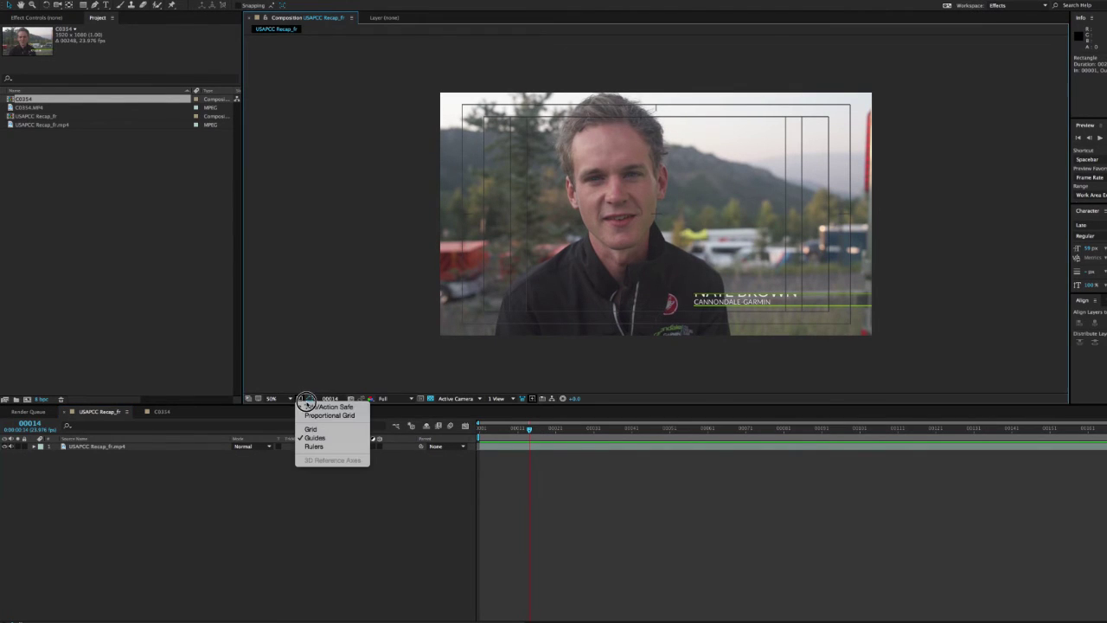
pyautogui.click(325, 406)
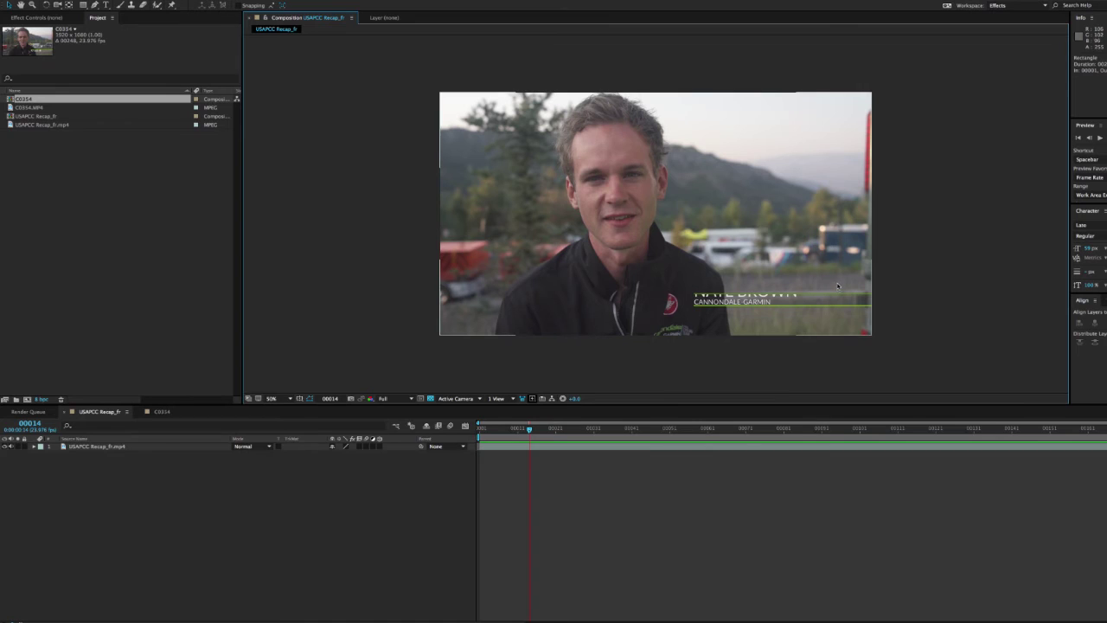
pyautogui.moveTo(529, 429)
pyautogui.mouseDown()
pyautogui.moveTo(546, 430)
pyautogui.moveTo(517, 430)
pyautogui.moveTo(544, 430)
pyautogui.mouseUp()
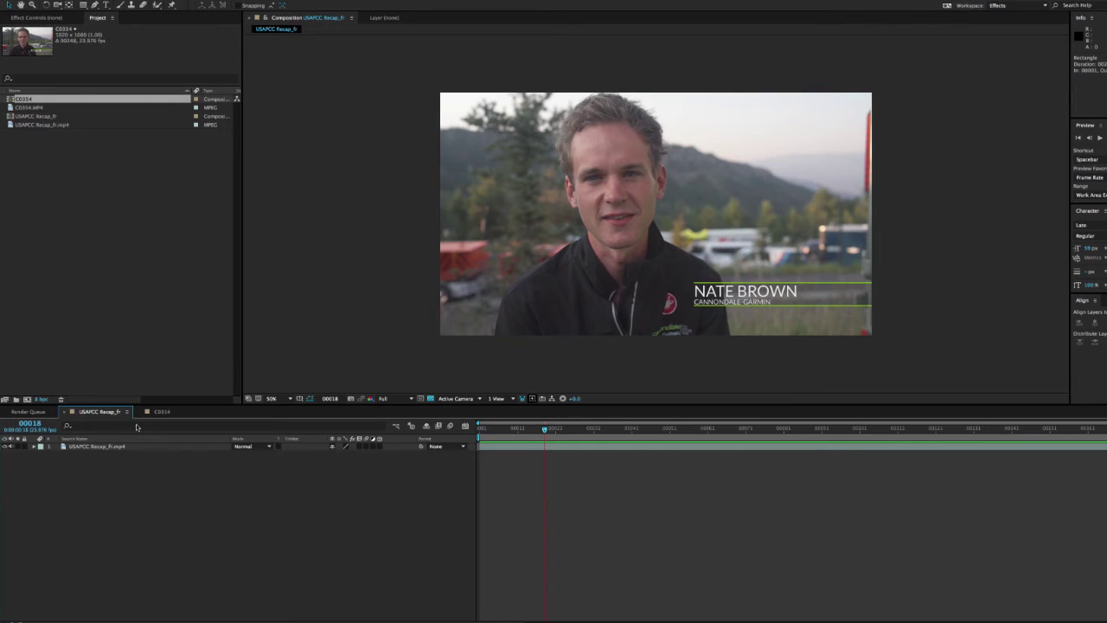
pyautogui.click(162, 412)
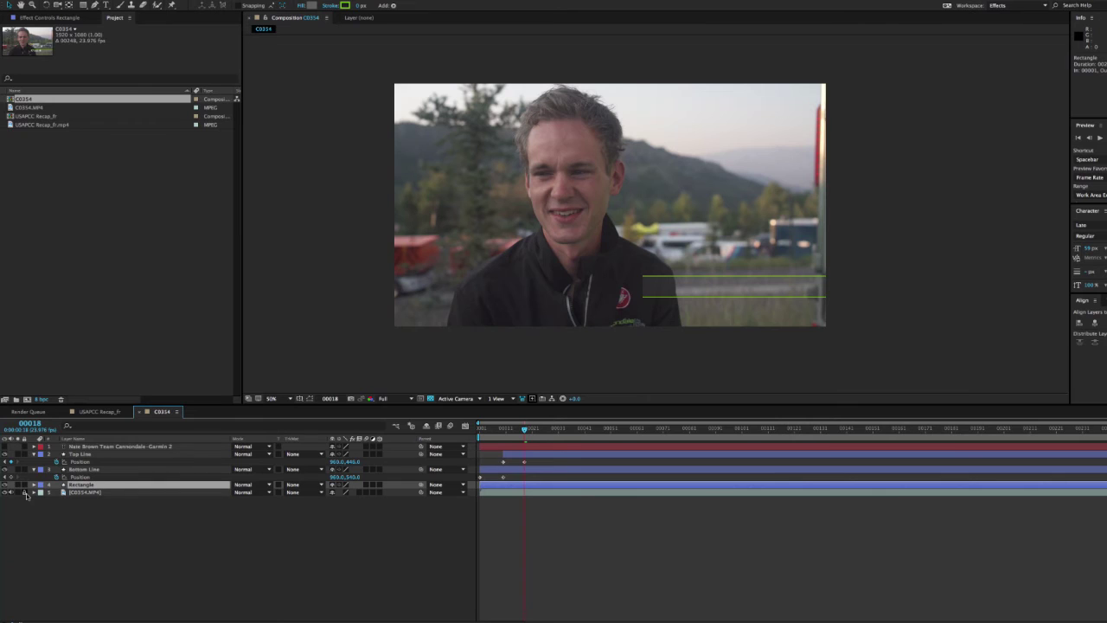
pyautogui.click(86, 492)
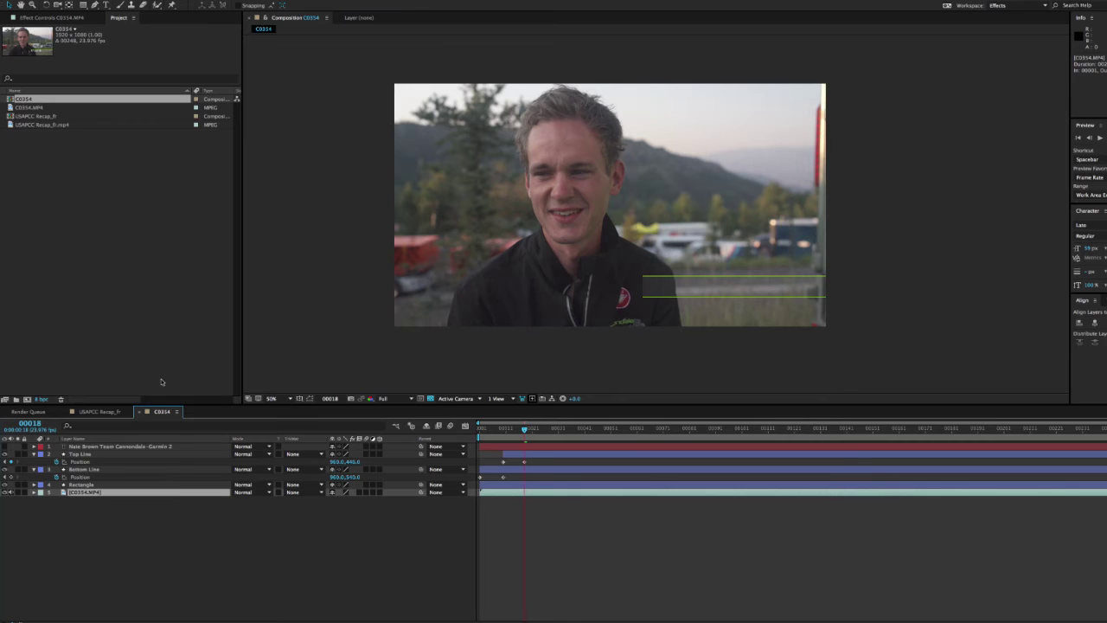
pyautogui.click(83, 5)
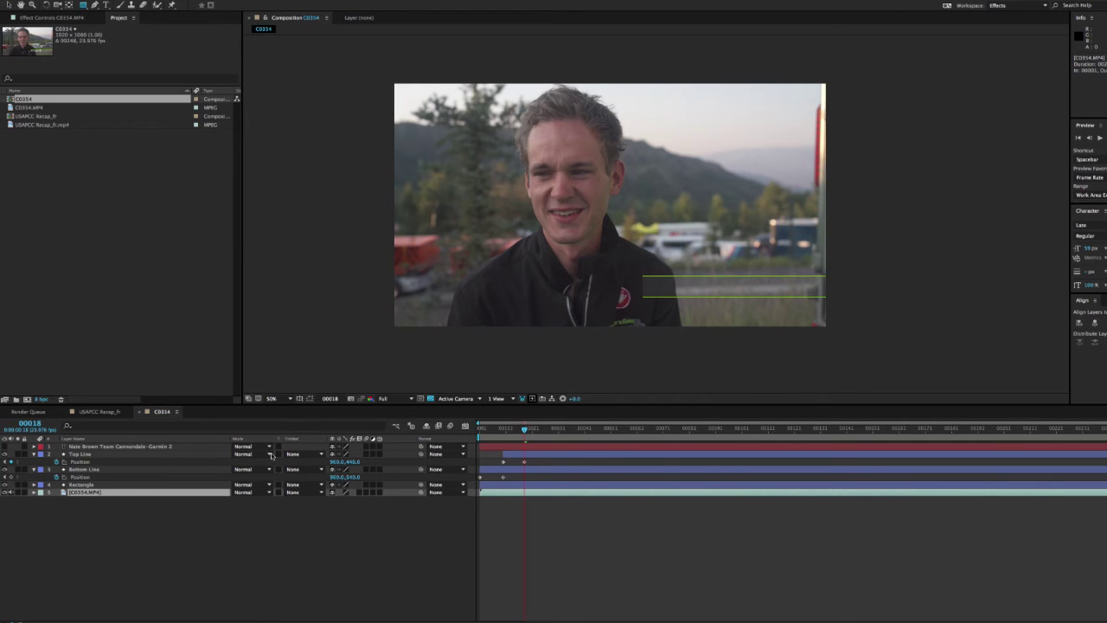
pyautogui.moveTo(451, 128)
pyautogui.mouseDown()
pyautogui.moveTo(717, 198)
pyautogui.moveTo(766, 194)
pyautogui.moveTo(770, 211)
pyautogui.mouseUp()
pyautogui.press('y')
pyautogui.moveTo(769, 207); pyautogui.dragTo(691, 208)
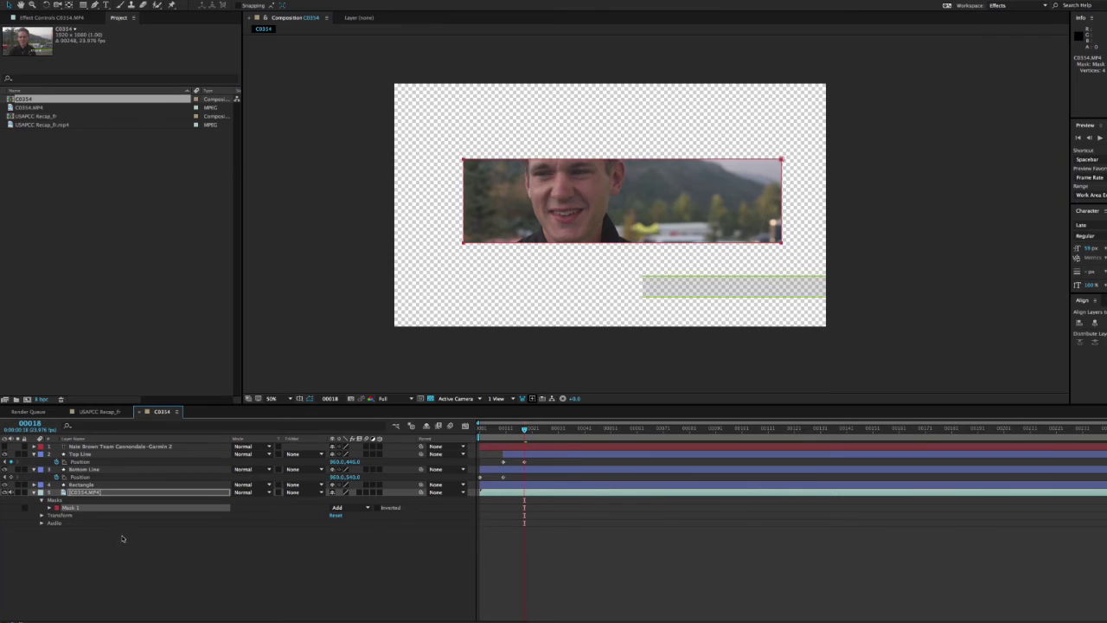
pyautogui.press('Delete')
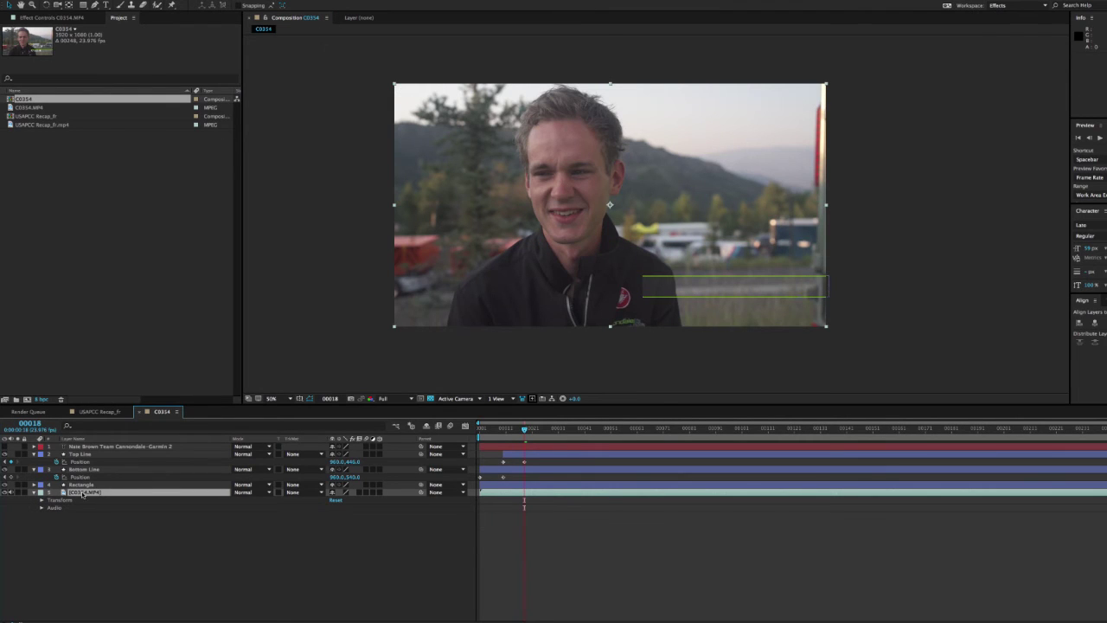
pyautogui.click(80, 485)
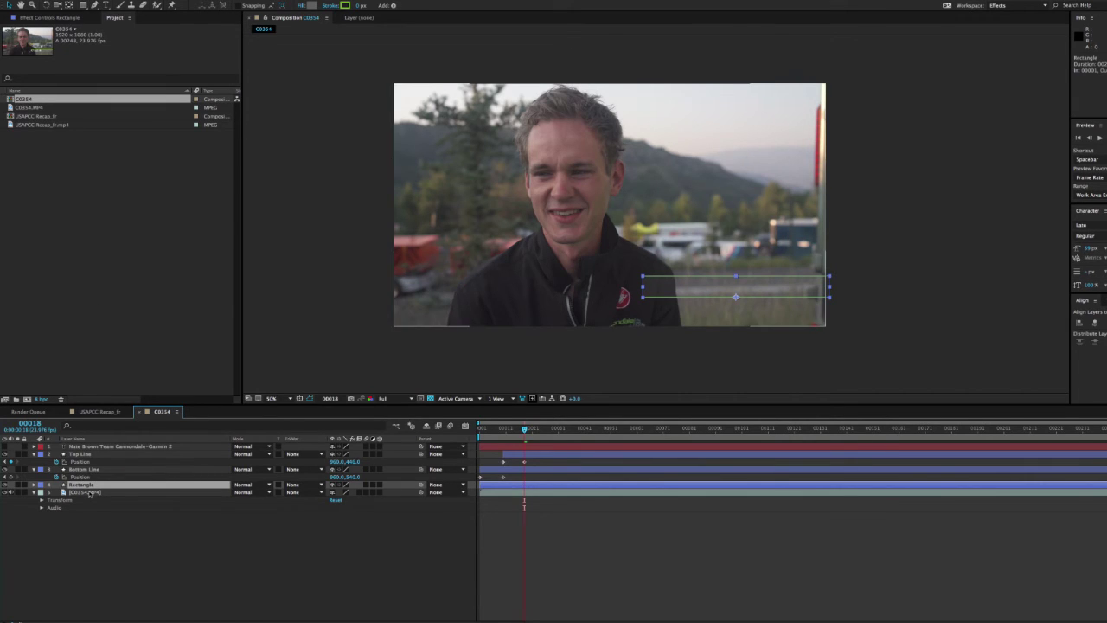
pyautogui.press('q')
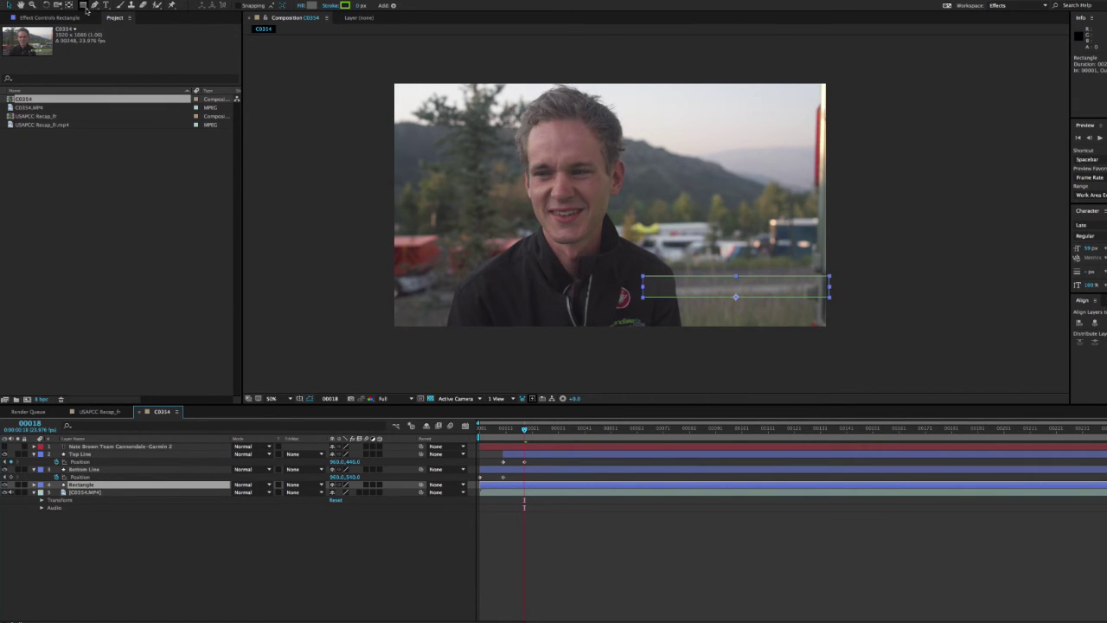
# Draw a second rectangle, compare it with Rectangle 1, then delete Rectangle 2.
pyautogui.moveTo(514, 170)
pyautogui.mouseDown()
pyautogui.moveTo(687, 218)
pyautogui.moveTo(768, 227)
pyautogui.mouseUp()
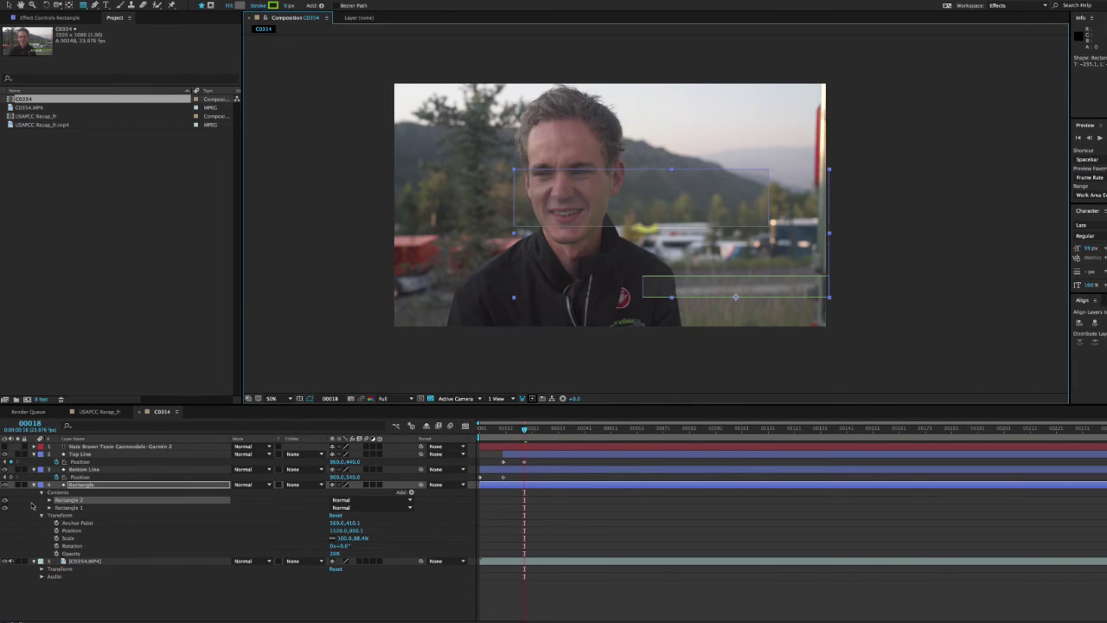
pyautogui.click(5, 500)
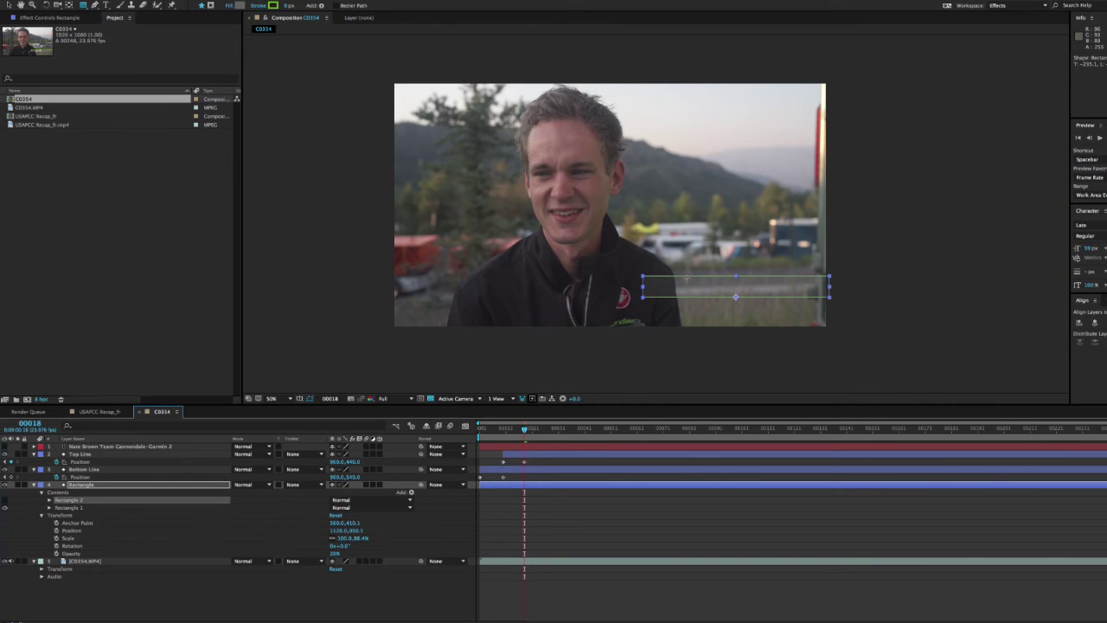
pyautogui.click(7, 509)
pyautogui.click(7, 510)
pyautogui.click(7, 509)
pyautogui.click(7, 510)
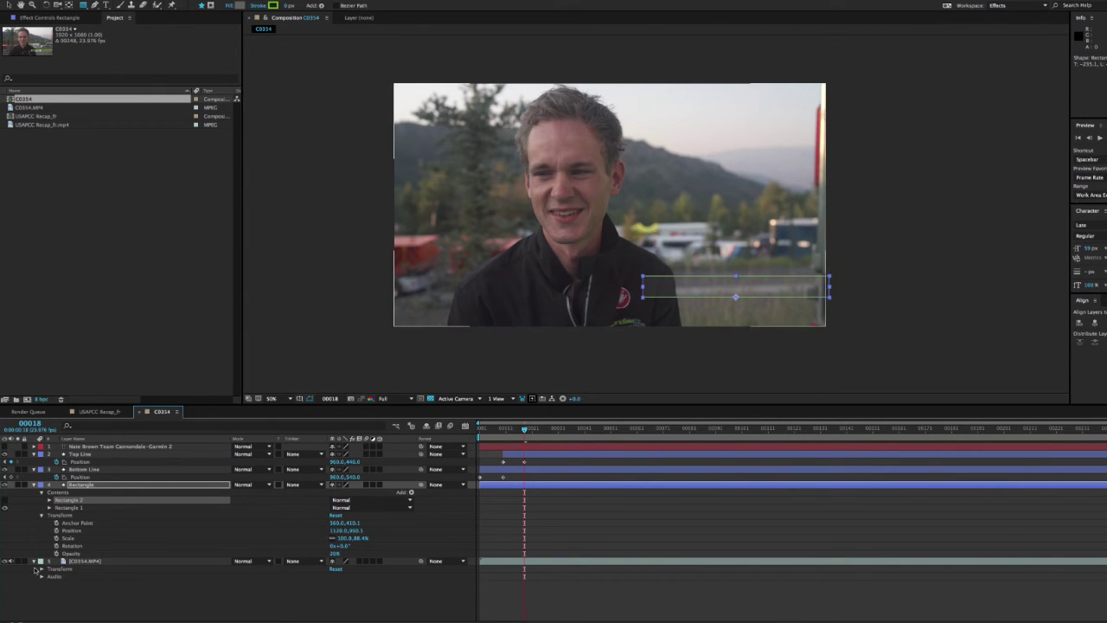
pyautogui.click(5, 499)
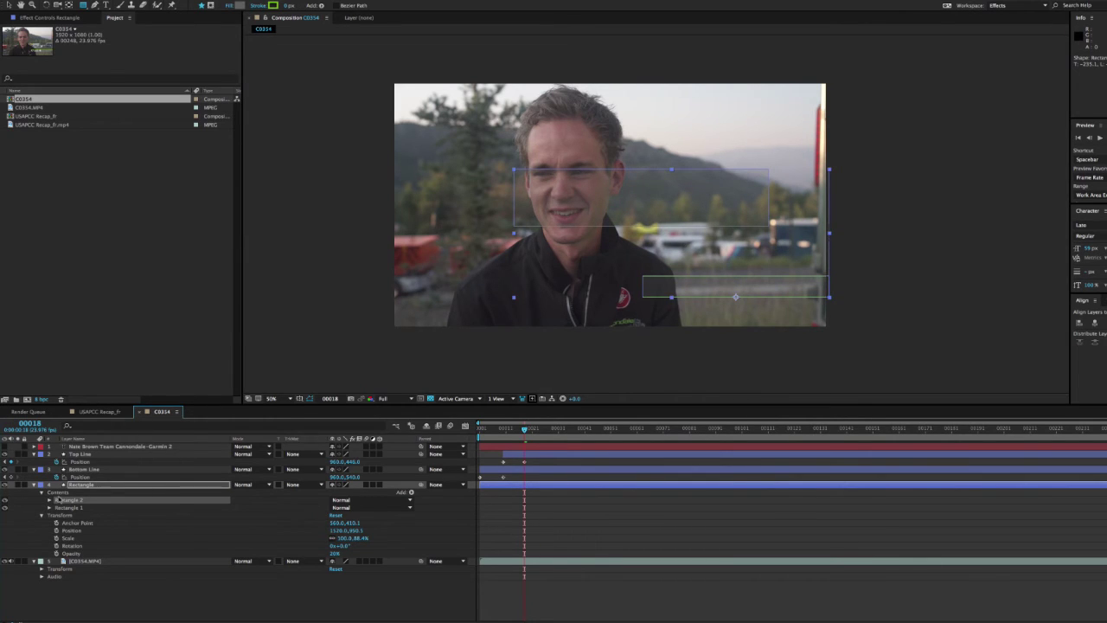
pyautogui.press('Delete')
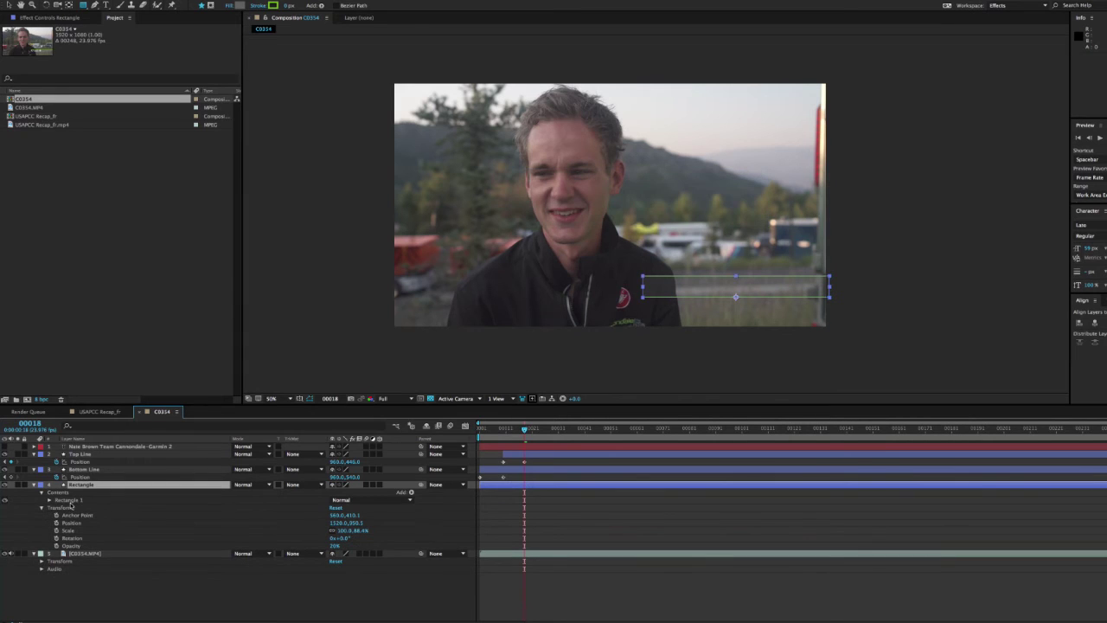
# Add a New Mask to the Rectangle layer from its Mask menu.
pyautogui.click(86, 595)
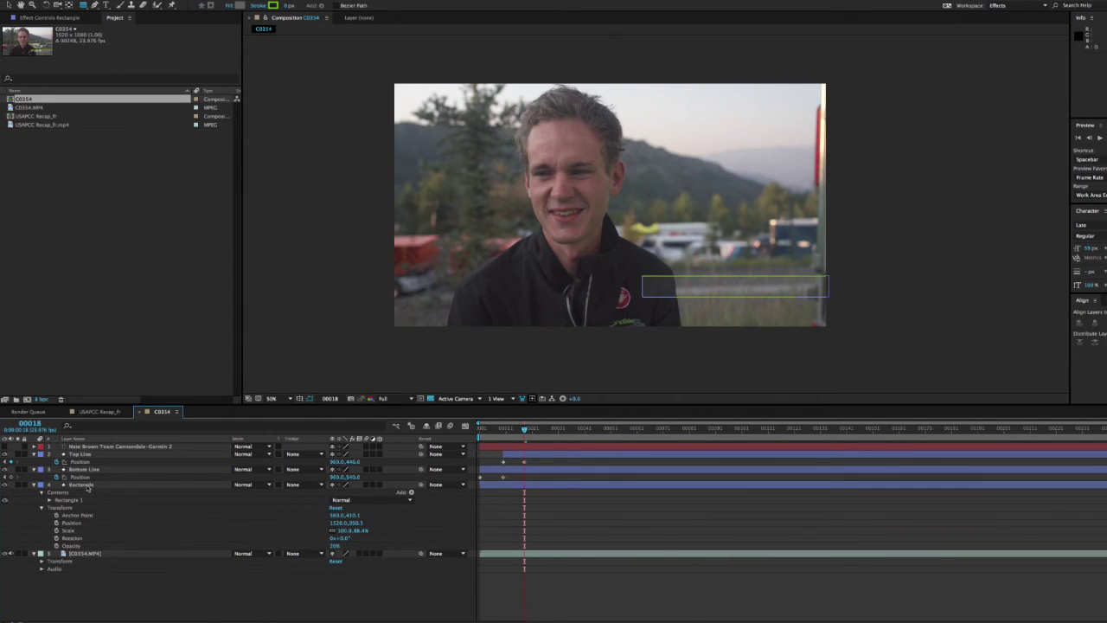
pyautogui.rightClick(88, 488)
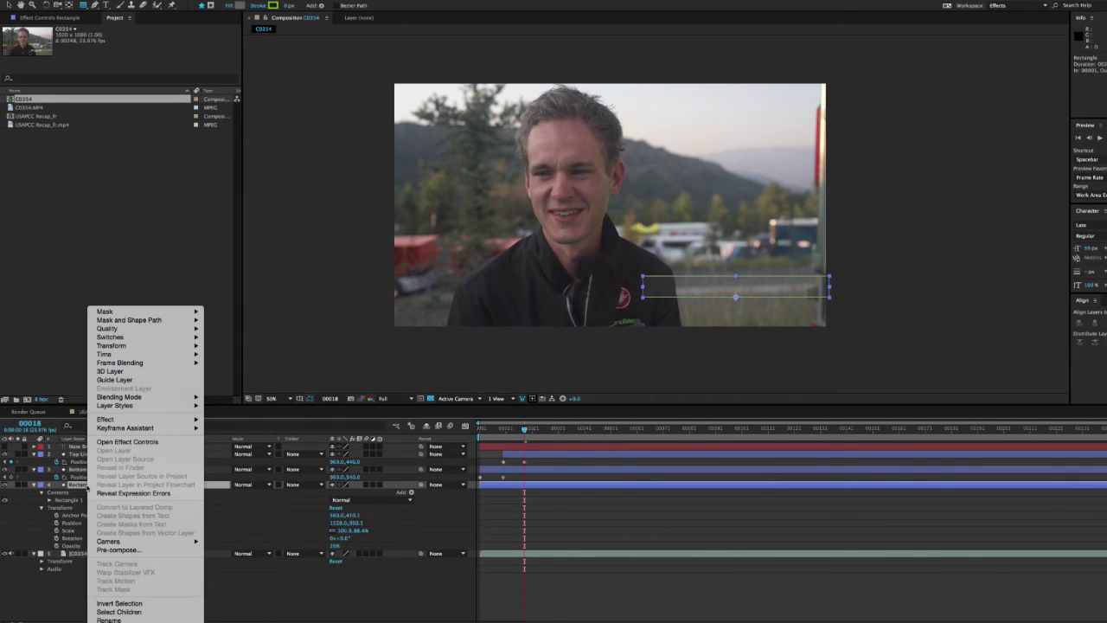
pyautogui.moveTo(190, 314)
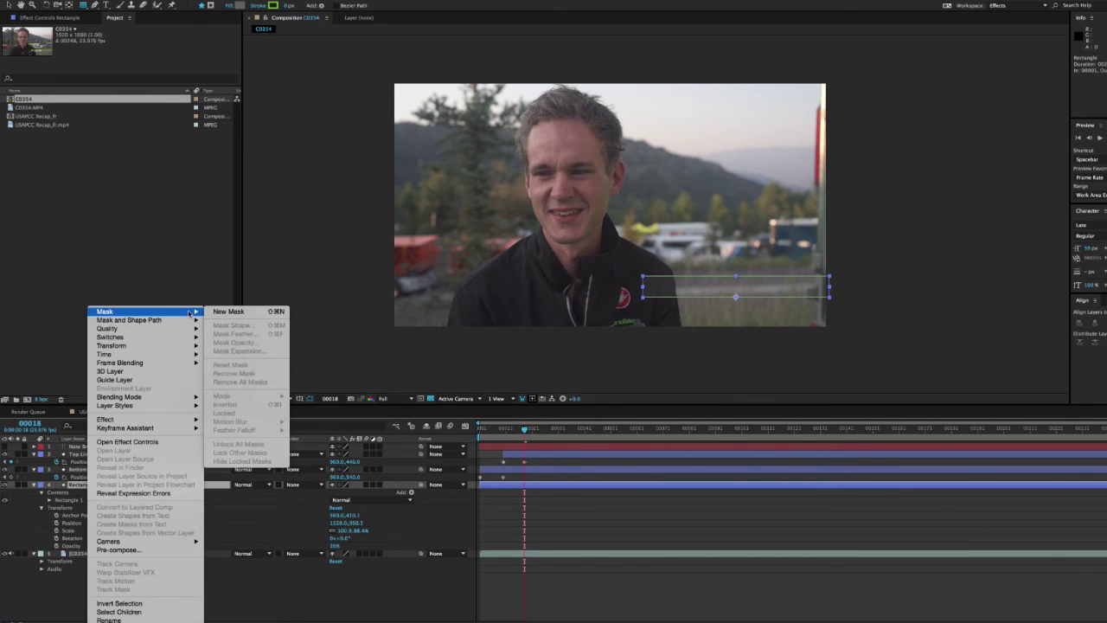
pyautogui.click(228, 311)
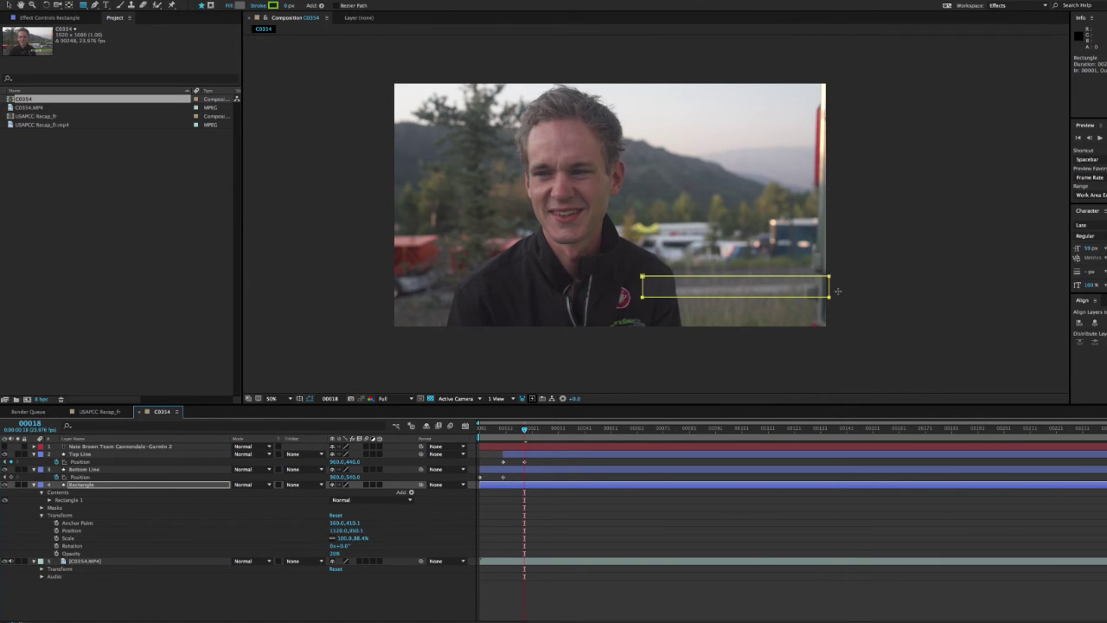
# Return to the Selection tool and reframe the viewer at 100% around the footage.
pyautogui.press('v')
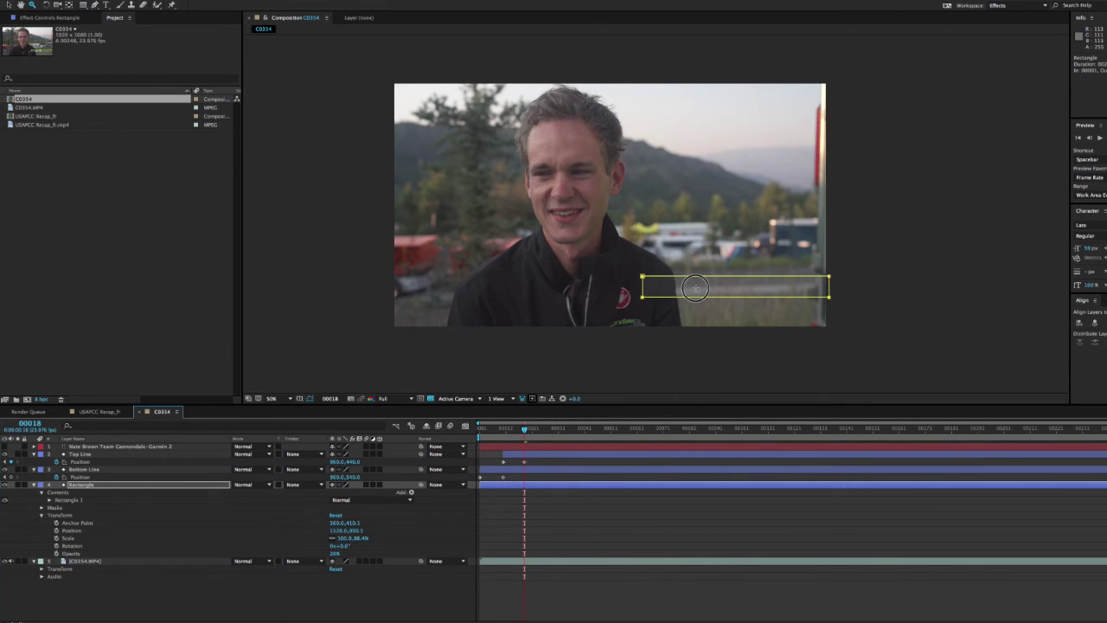
pyautogui.scroll(2, 734, 363)
pyautogui.moveTo(731, 214); pyautogui.dragTo(758, 263)
pyautogui.scroll(5, 757, 263)
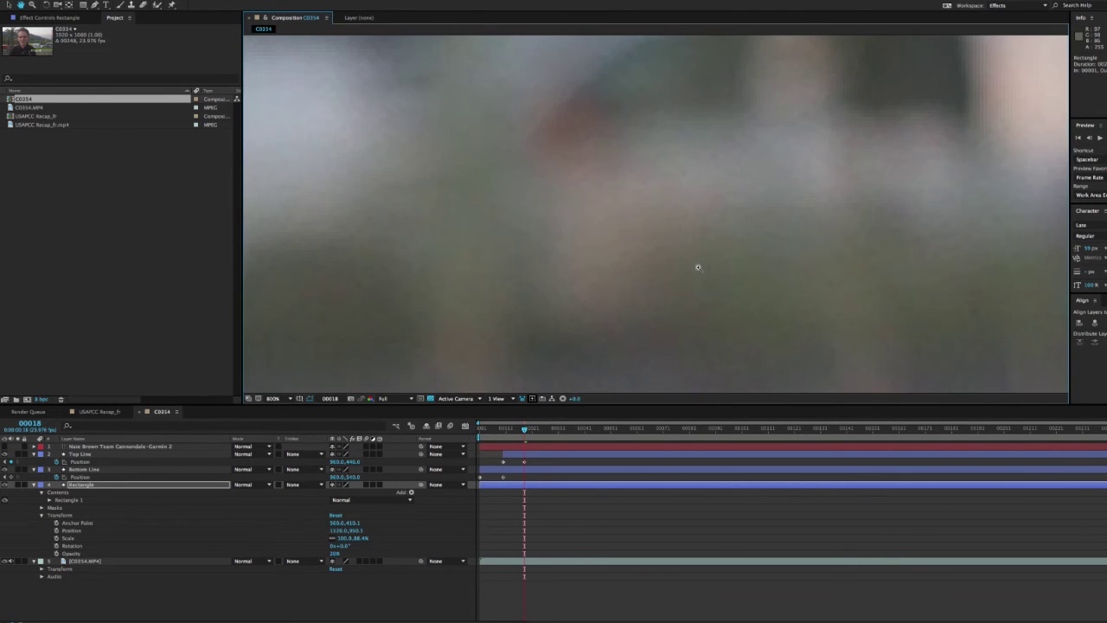
pyautogui.scroll(-5, 697, 267)
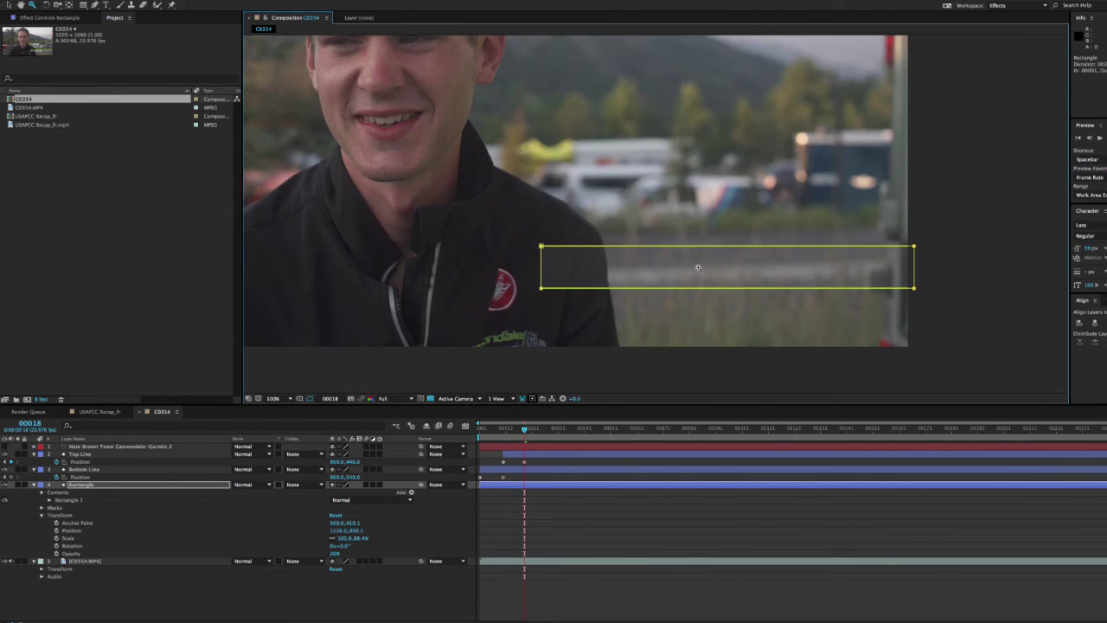
pyautogui.moveTo(698, 267); pyautogui.dragTo(694, 243)
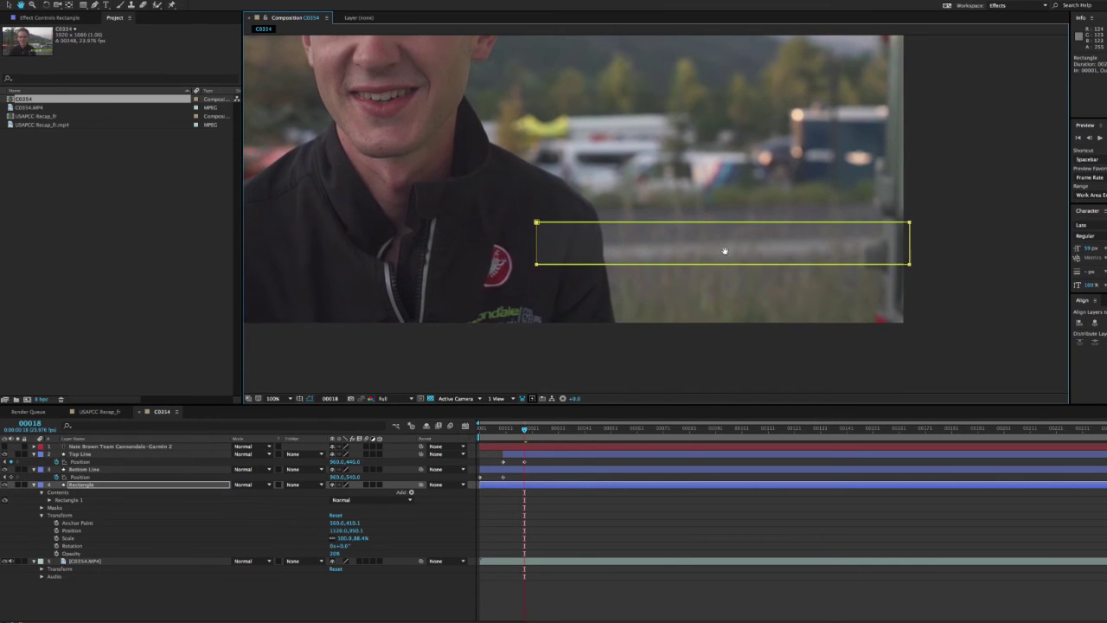
# Reveal the Rectangle layer's Mask 1 with M and open its colour swatch.
pyautogui.click(78, 485)
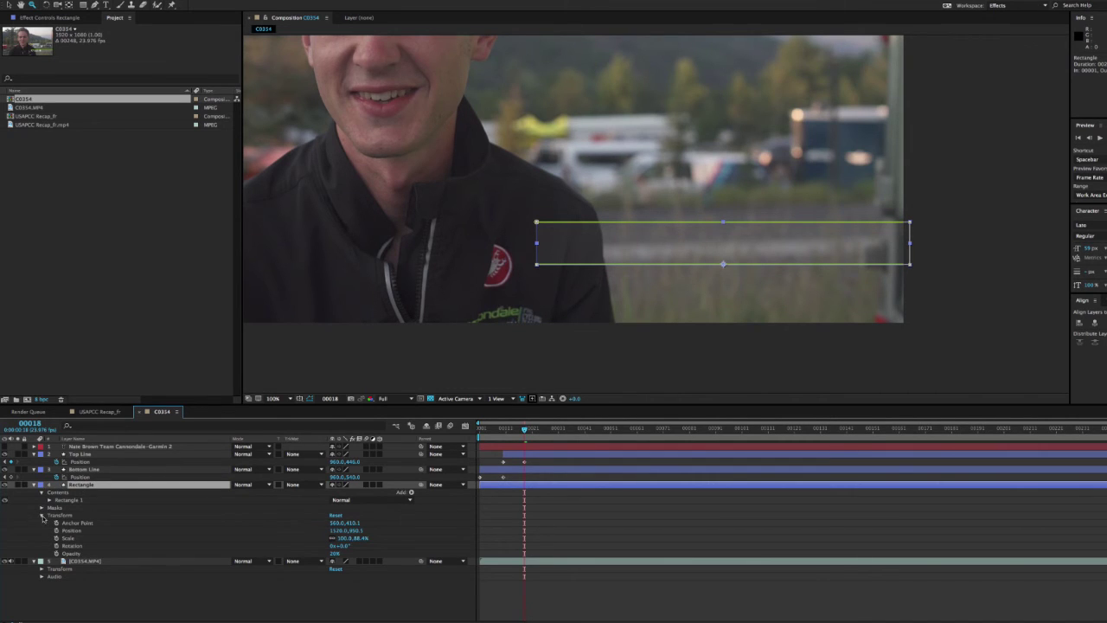
pyautogui.click(42, 516)
pyautogui.click(42, 508)
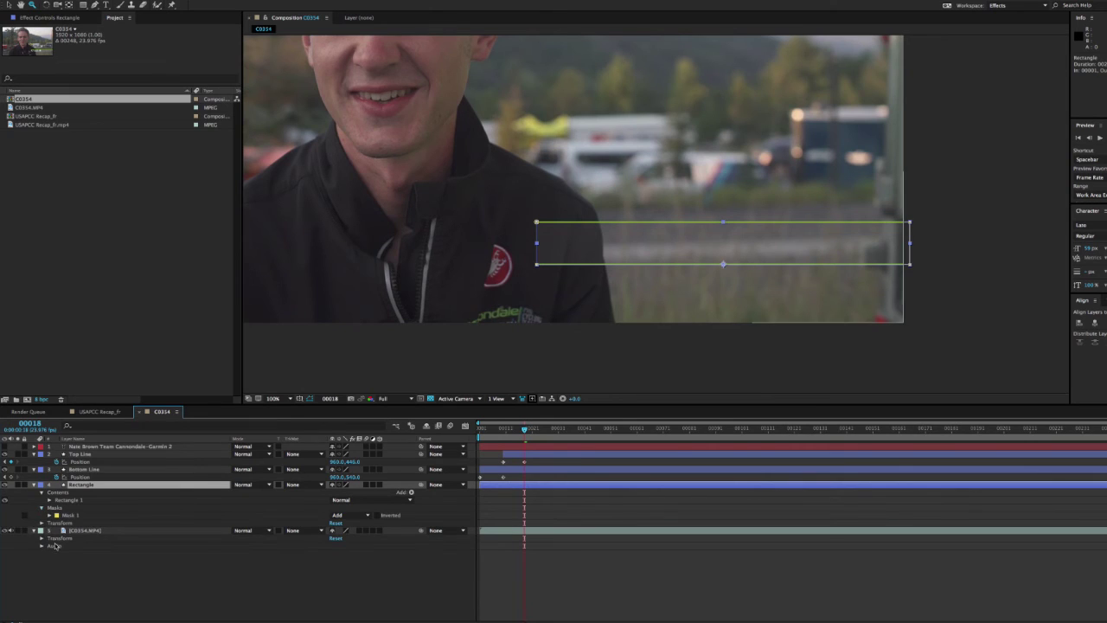
pyautogui.click(42, 508)
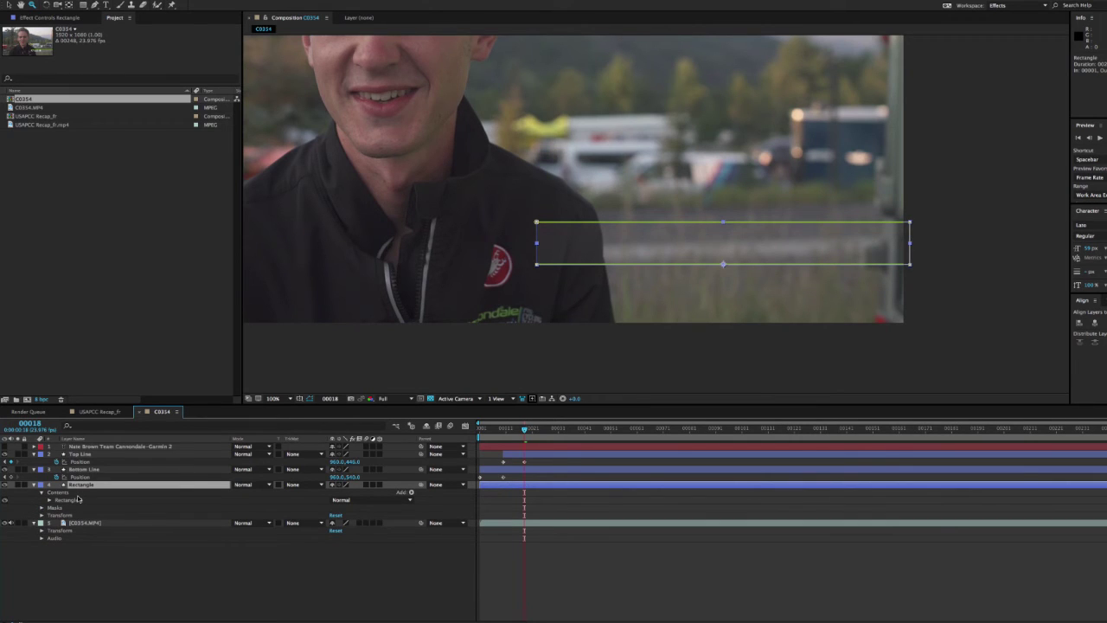
pyautogui.press('m')
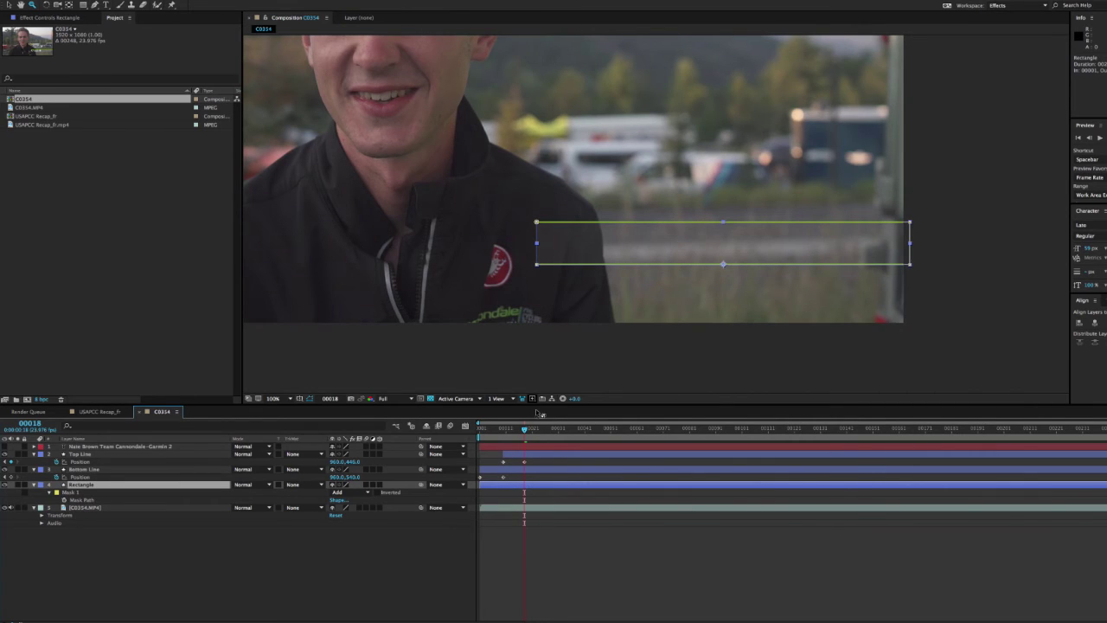
pyautogui.click(74, 492)
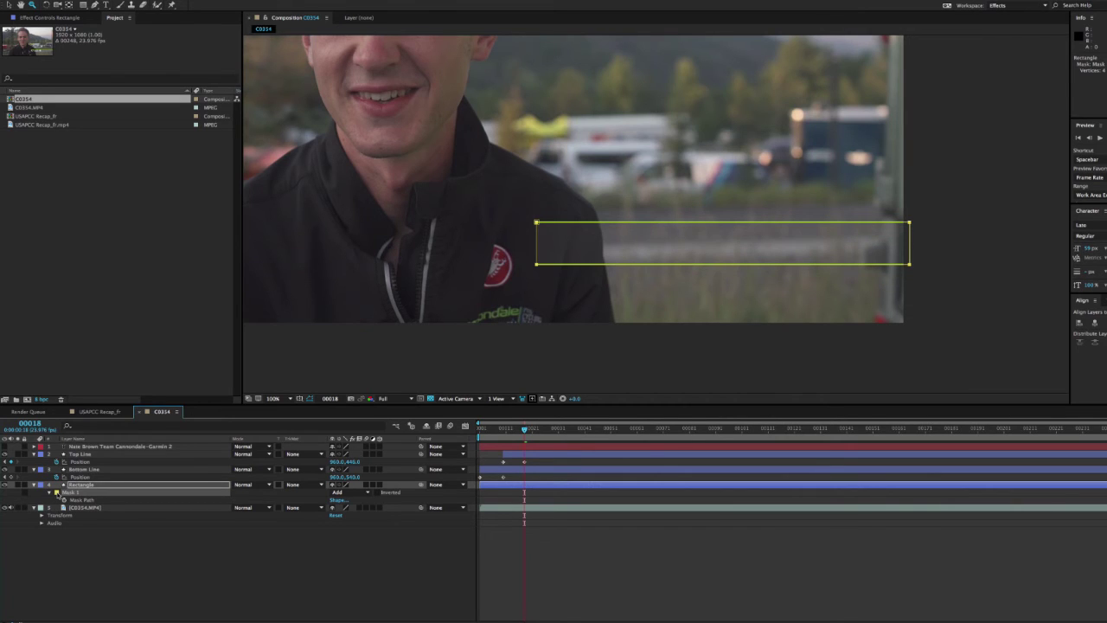
pyautogui.click(56, 492)
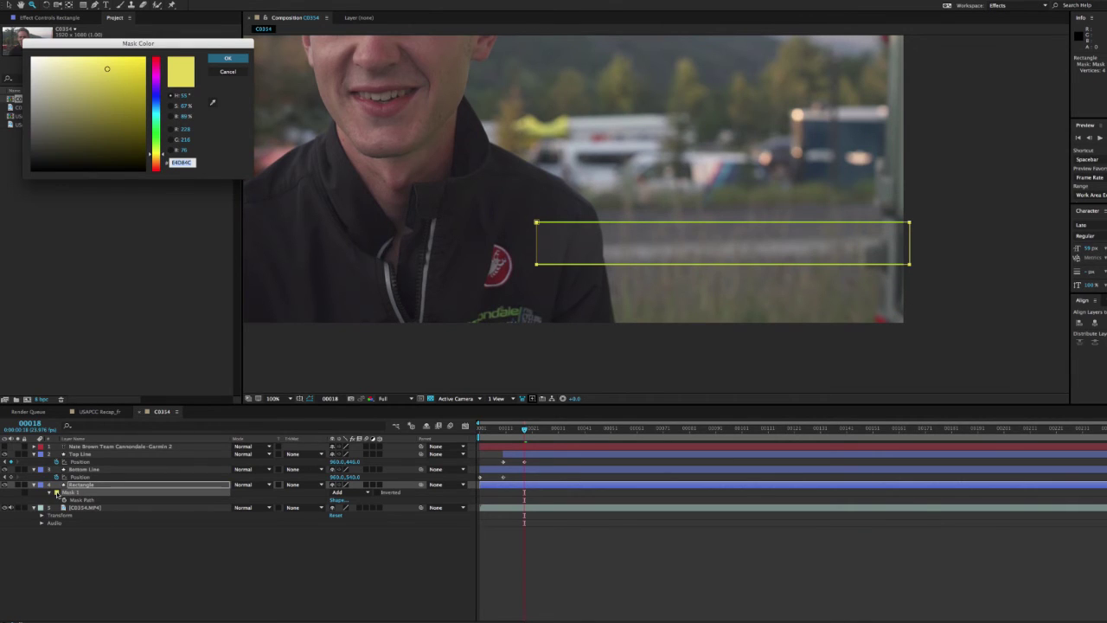
# Change Mask 1's colour from yellow to a saturated magenta.
pyautogui.moveTo(155, 77)
pyautogui.mouseDown()
pyautogui.moveTo(156, 86)
pyautogui.moveTo(156, 75)
pyautogui.mouseUp()
pyautogui.click(138, 64)
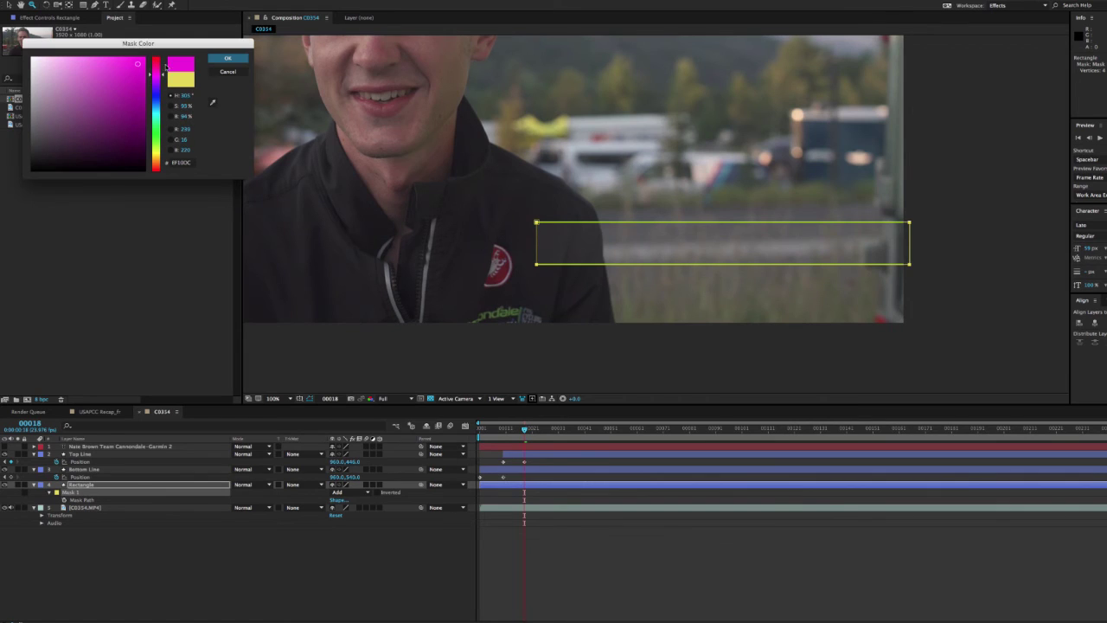
pyautogui.click(226, 58)
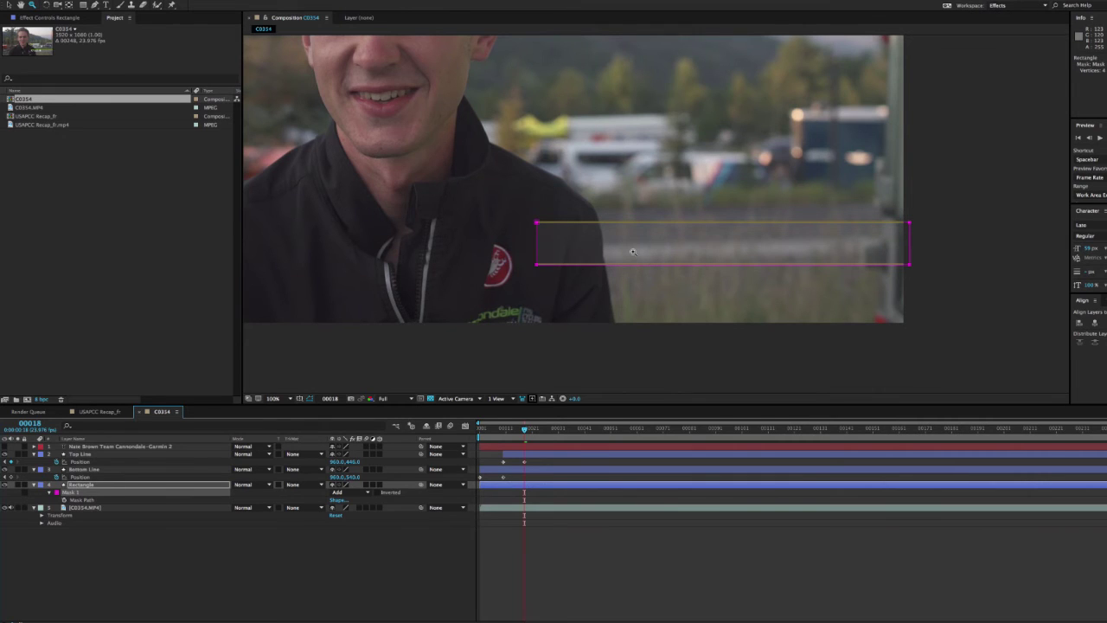
# Zoom the viewer to 200% and set a Mask Path keyframe at frame 18.
pyautogui.click(696, 240)
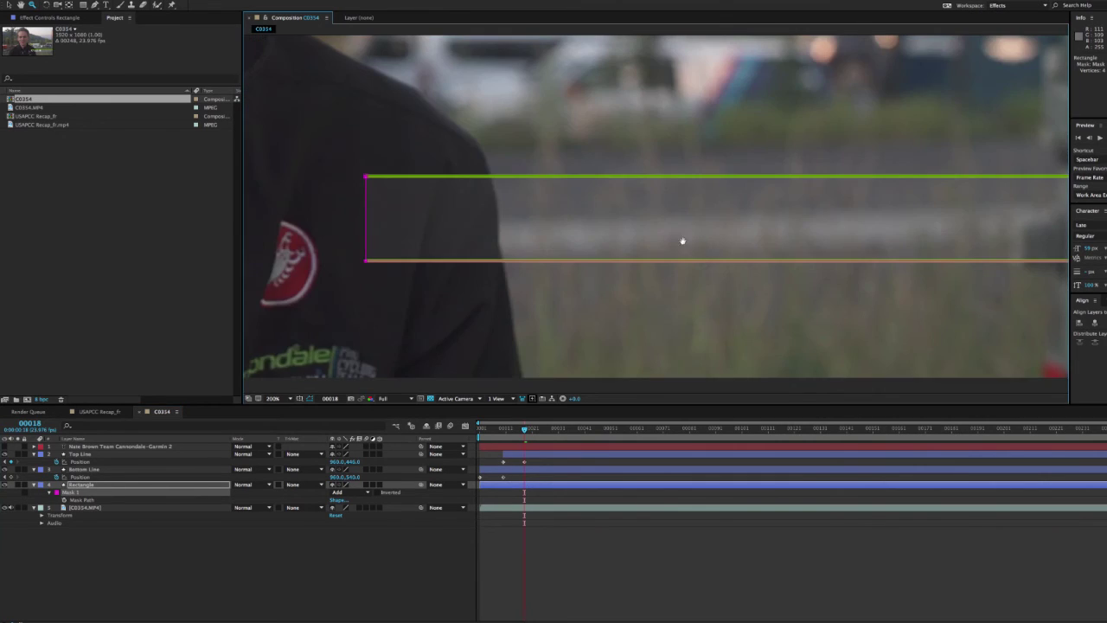
pyautogui.moveTo(649, 241); pyautogui.dragTo(618, 242)
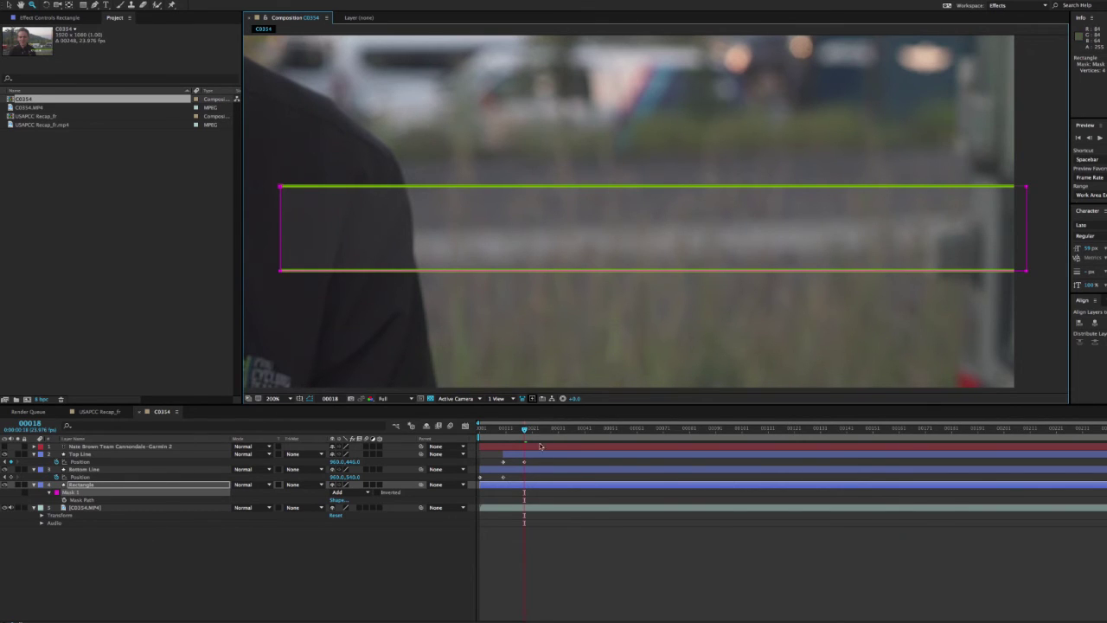
pyautogui.moveTo(523, 430)
pyautogui.mouseDown()
pyautogui.moveTo(502, 431)
pyautogui.moveTo(523, 431)
pyautogui.mouseUp()
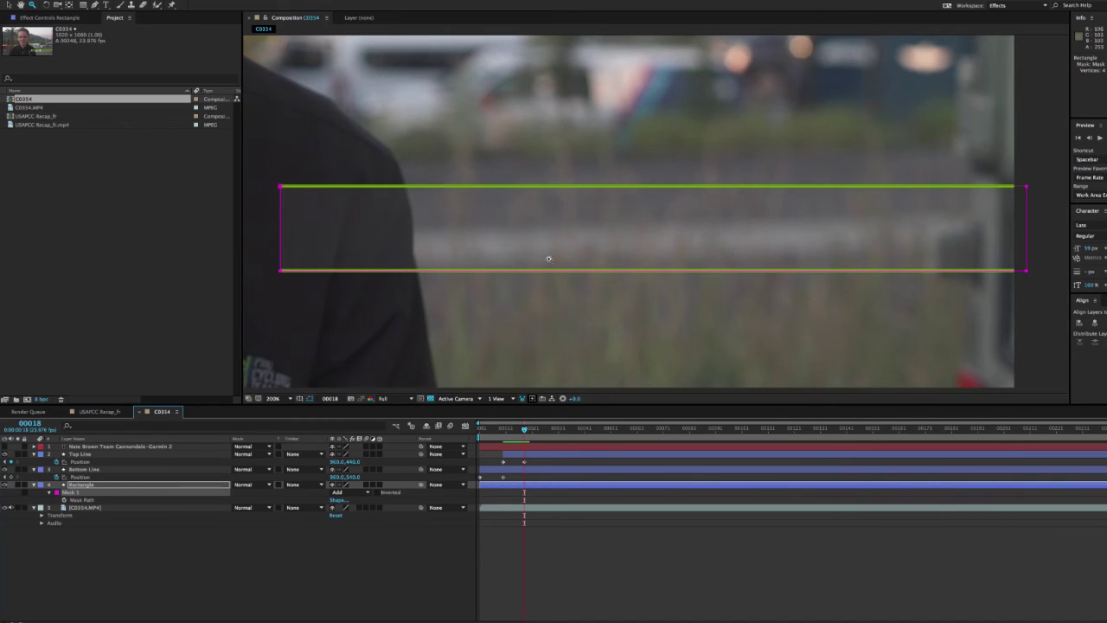
pyautogui.click(88, 487)
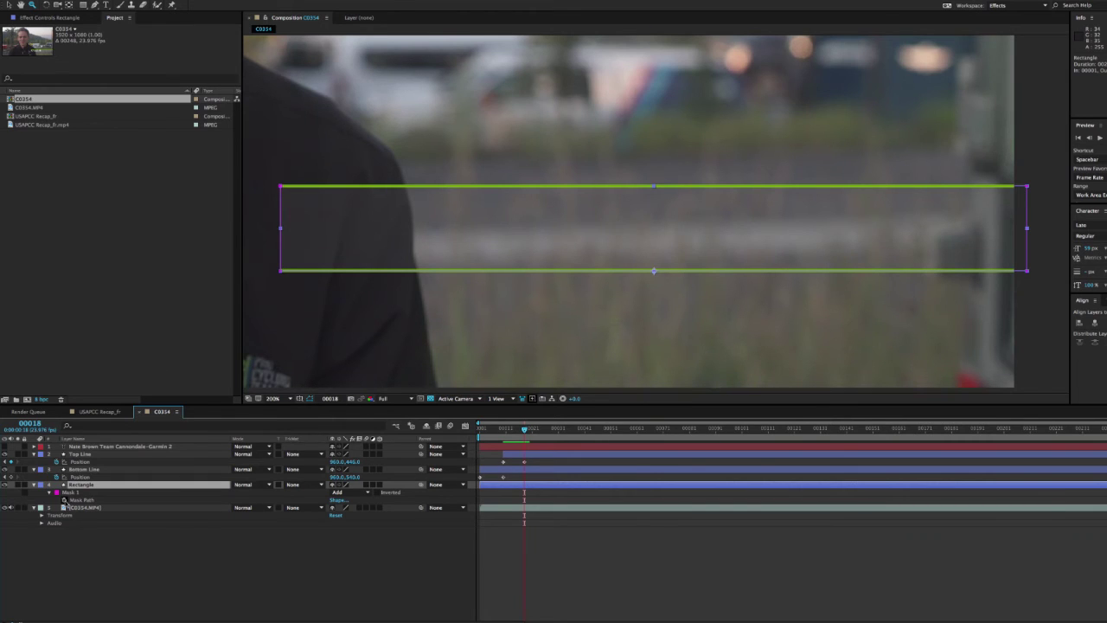
pyautogui.click(64, 500)
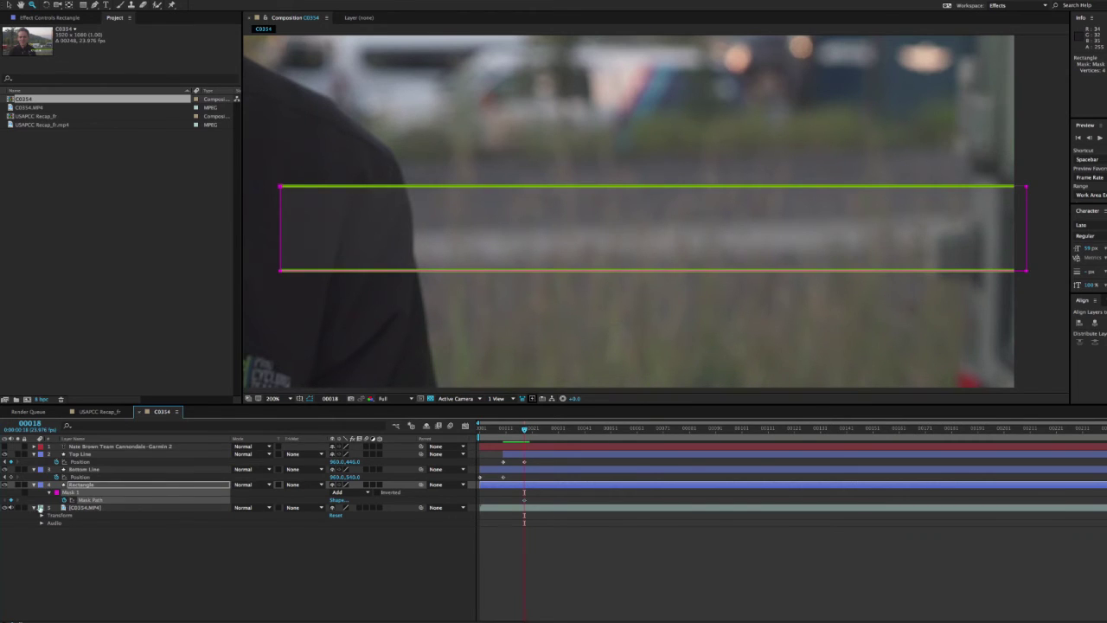
# At frame 10, collapse the mask's top edge down onto the bottom green line.
pyautogui.moveTo(524, 428); pyautogui.dragTo(510, 428)
pyautogui.moveTo(506, 429); pyautogui.dragTo(502, 429)
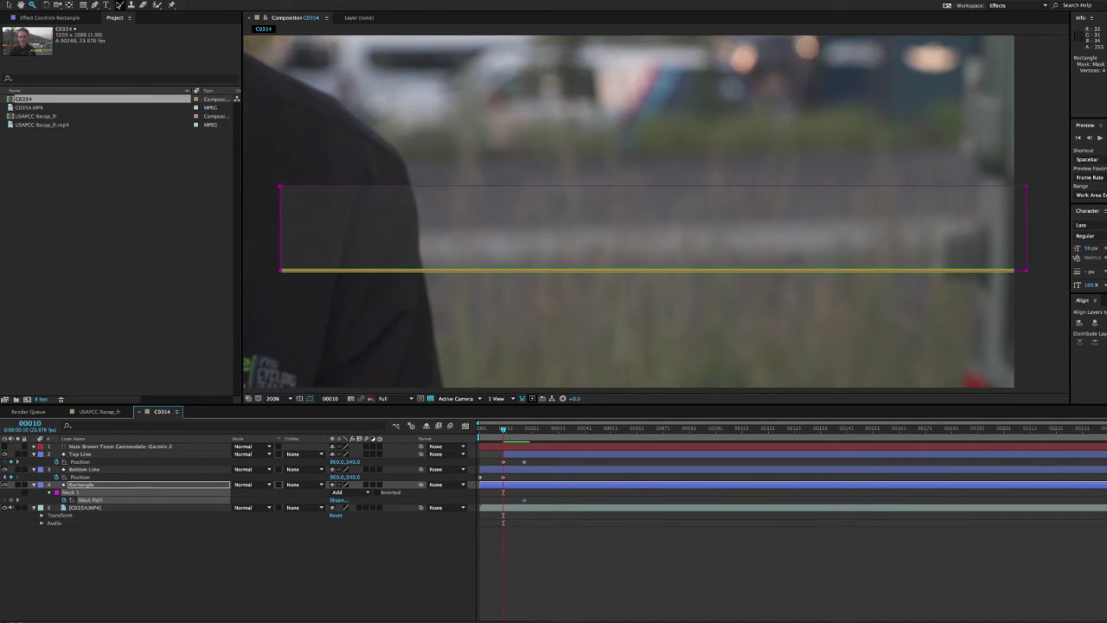
pyautogui.click(262, 194)
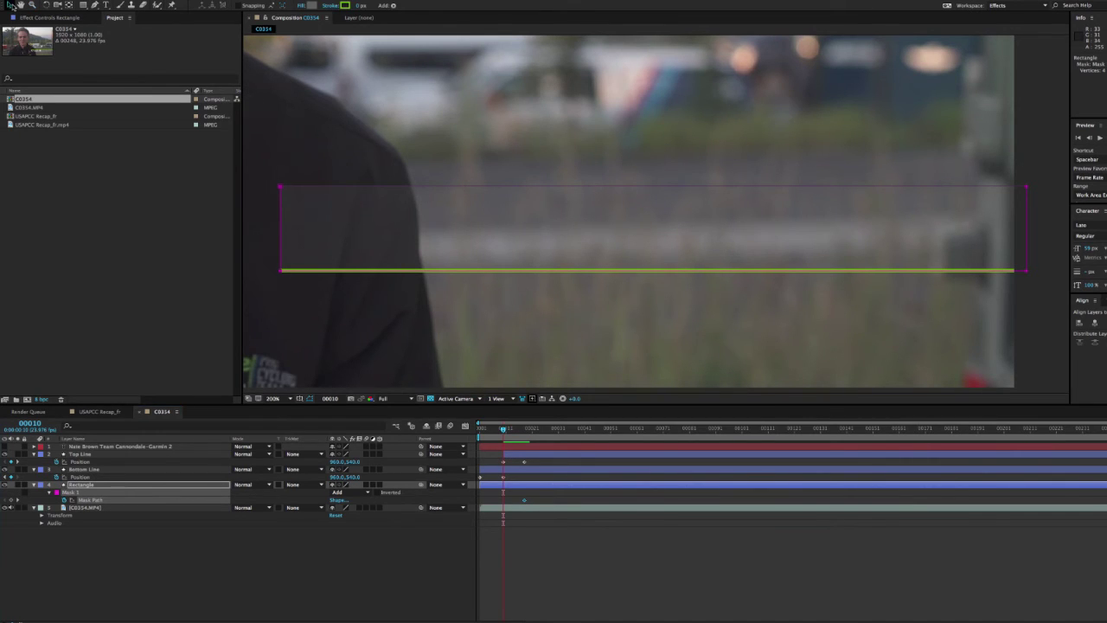
pyautogui.doubleClick(280, 187)
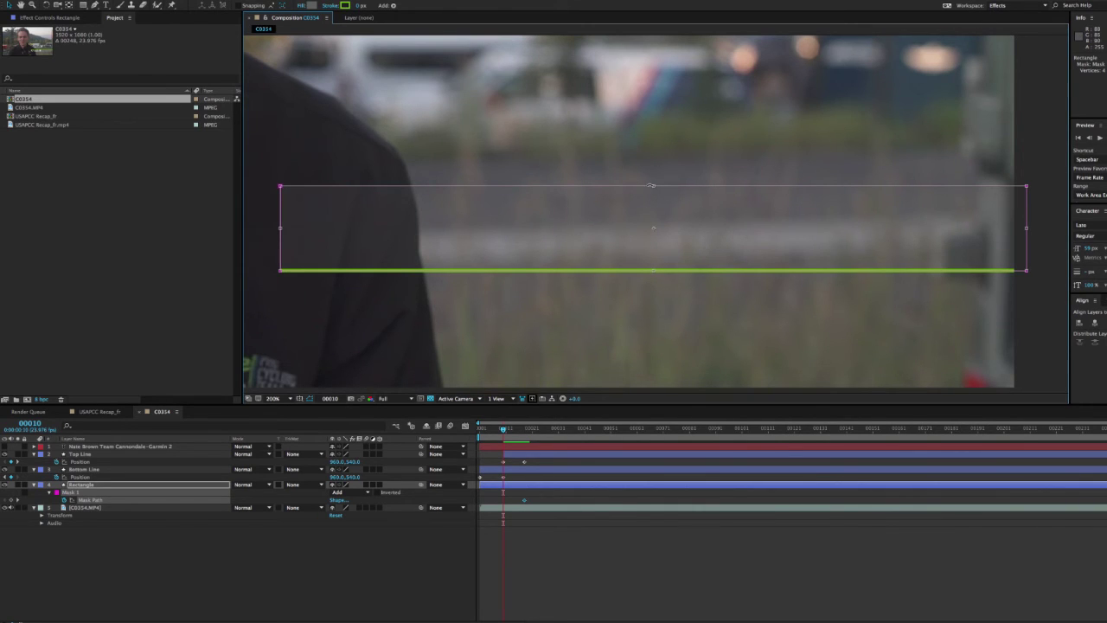
pyautogui.moveTo(653, 185); pyautogui.dragTo(667, 270)
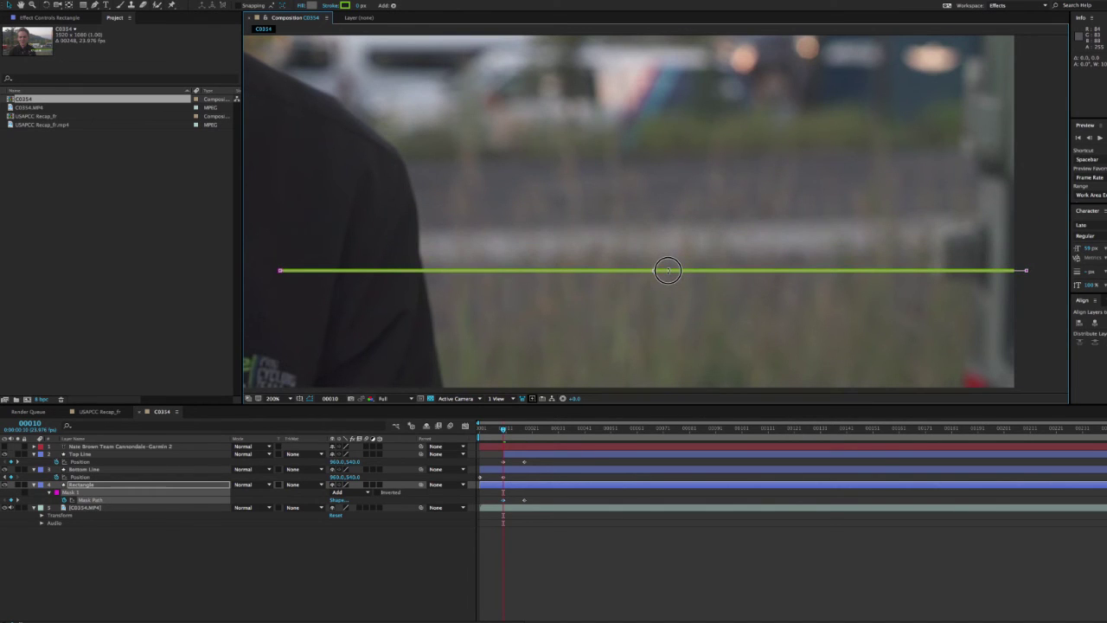
pyautogui.moveTo(667, 270); pyautogui.dragTo(667, 271)
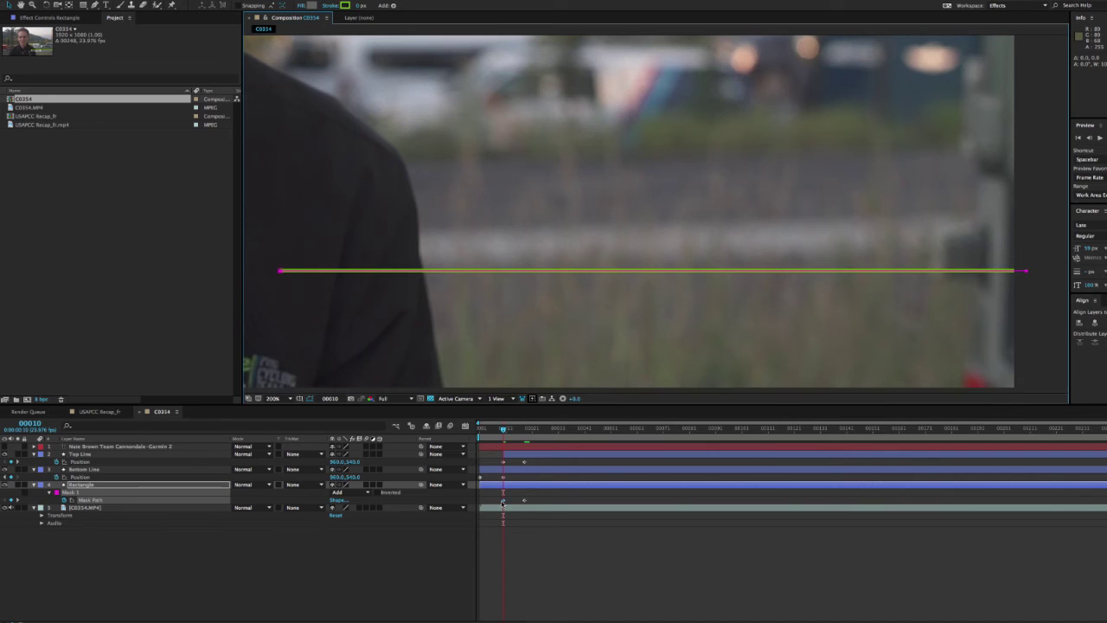
pyautogui.moveTo(504, 430)
pyautogui.mouseDown()
pyautogui.moveTo(529, 430)
pyautogui.moveTo(506, 430)
pyautogui.mouseUp()
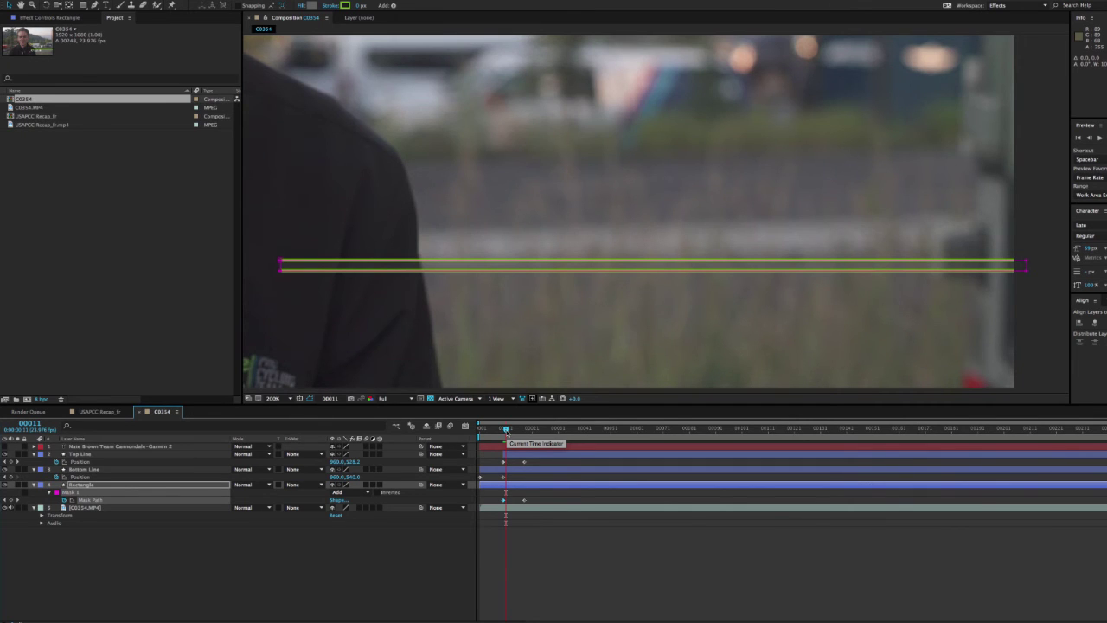
pyautogui.moveTo(506, 429); pyautogui.dragTo(509, 430)
pyautogui.press('pagedown')
pyautogui.press('pagedown')
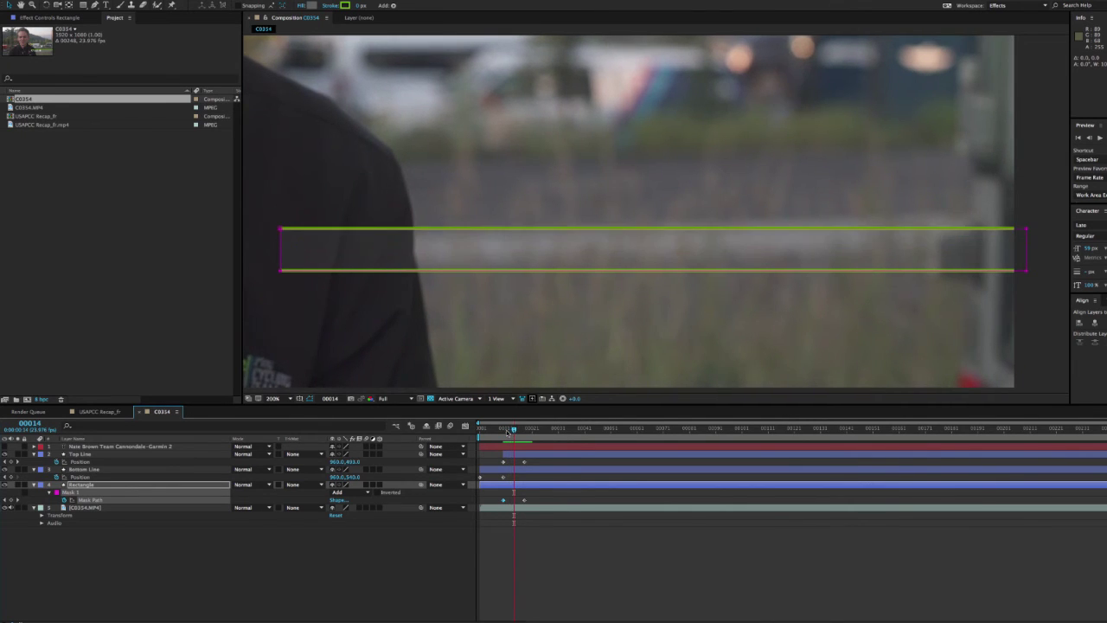
pyautogui.press('pagedown')
pyautogui.press('pagedown')
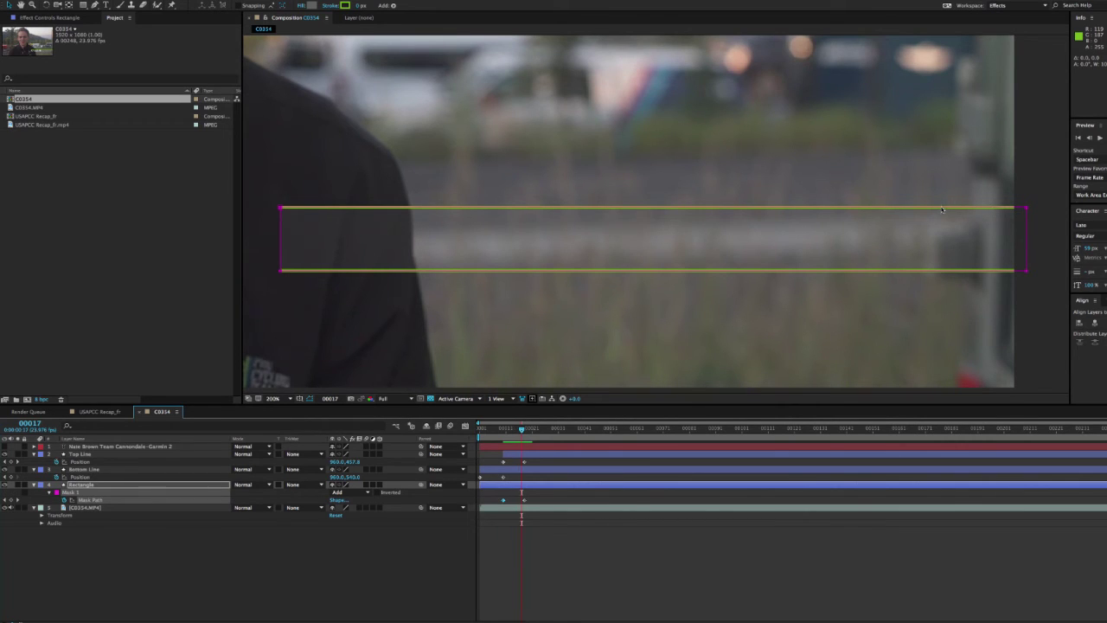
pyautogui.press('pagedown')
pyautogui.press('pagedown')
pyautogui.press('pageup')
pyautogui.press('pageup')
pyautogui.press('pageup')
pyautogui.press('pageup')
pyautogui.press('pageup')
pyautogui.press('pageup')
pyautogui.press('pageup')
pyautogui.press('pageup')
pyautogui.press('pageup')
pyautogui.press('pageup')
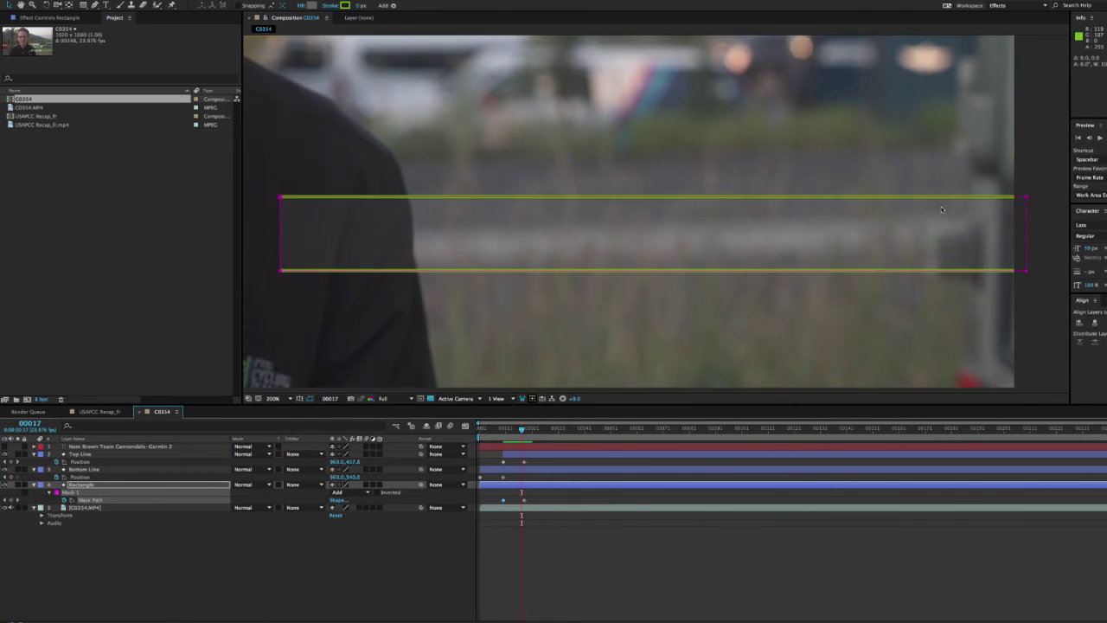
pyautogui.press('pageup')
pyautogui.press('pageup')
pyautogui.press('pageup')
pyautogui.press('pageup')
pyautogui.press('pageup')
pyautogui.press('pageup')
pyautogui.press('pageup')
pyautogui.press('pageup')
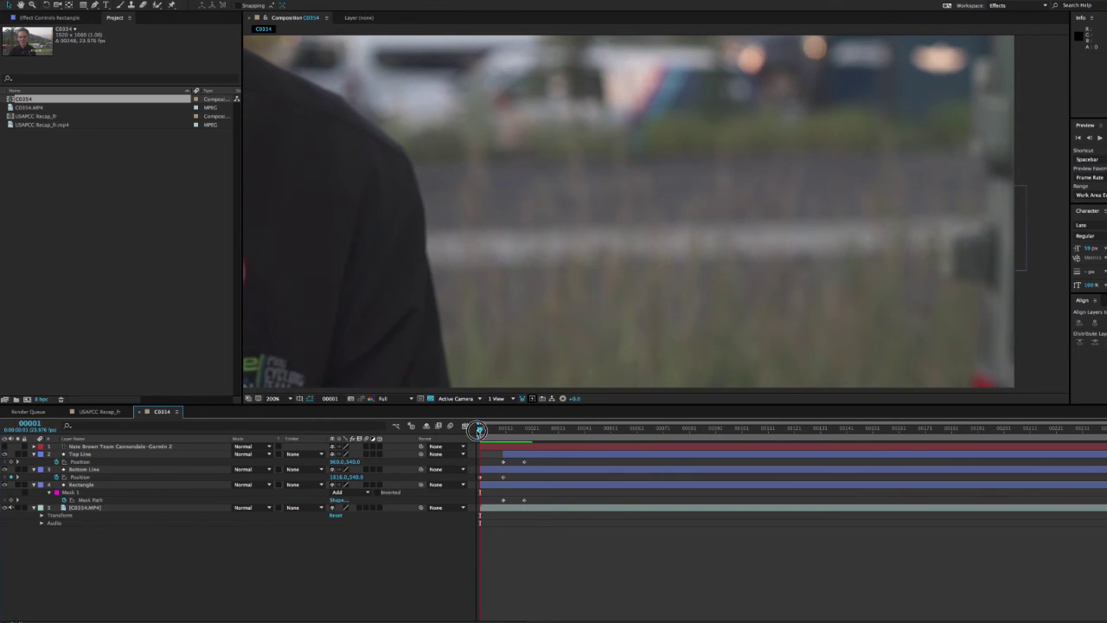
pyautogui.moveTo(481, 430); pyautogui.dragTo(492, 431)
# Toggle the mask outline and find frame 10, where the line is fully extended.
pyautogui.click(78, 492)
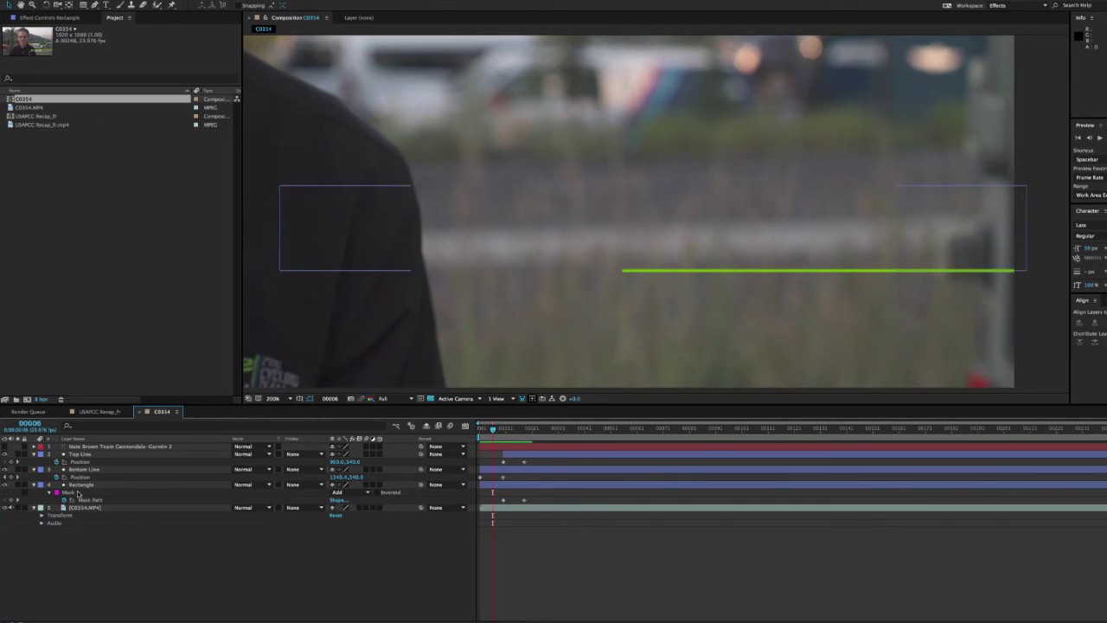
pyautogui.click(82, 486)
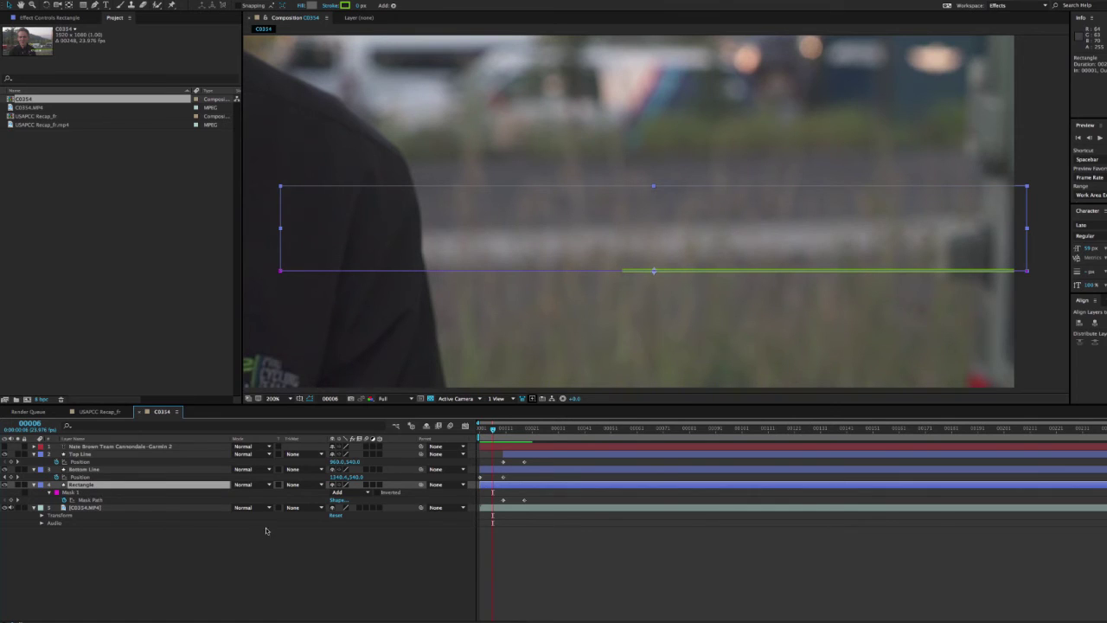
pyautogui.hotkey('ctrl', 'shift', 'h')
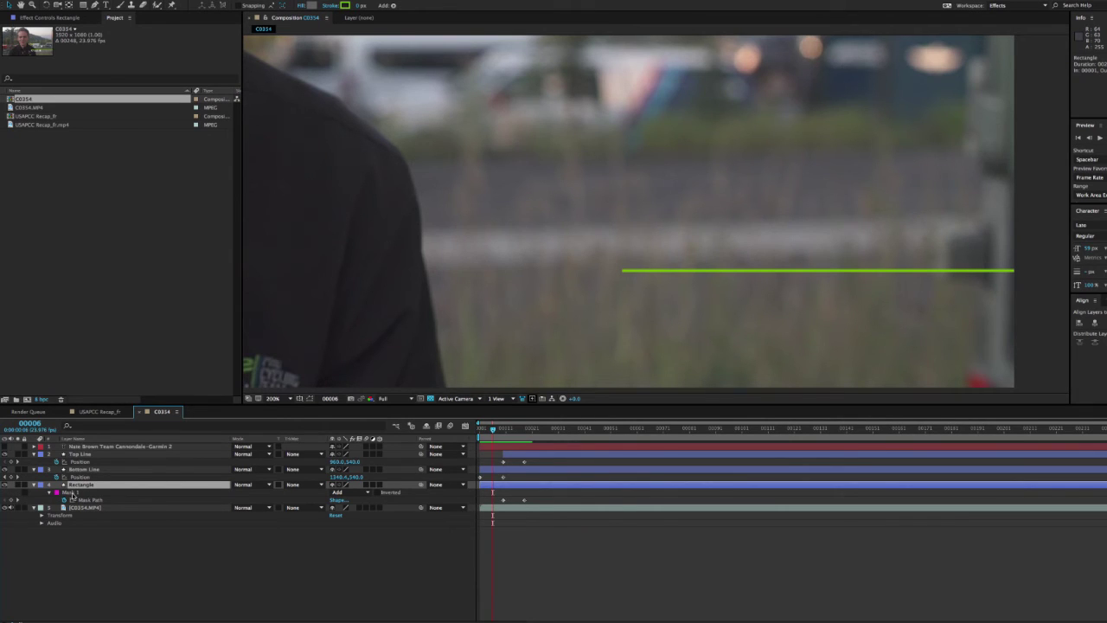
pyautogui.click(78, 492)
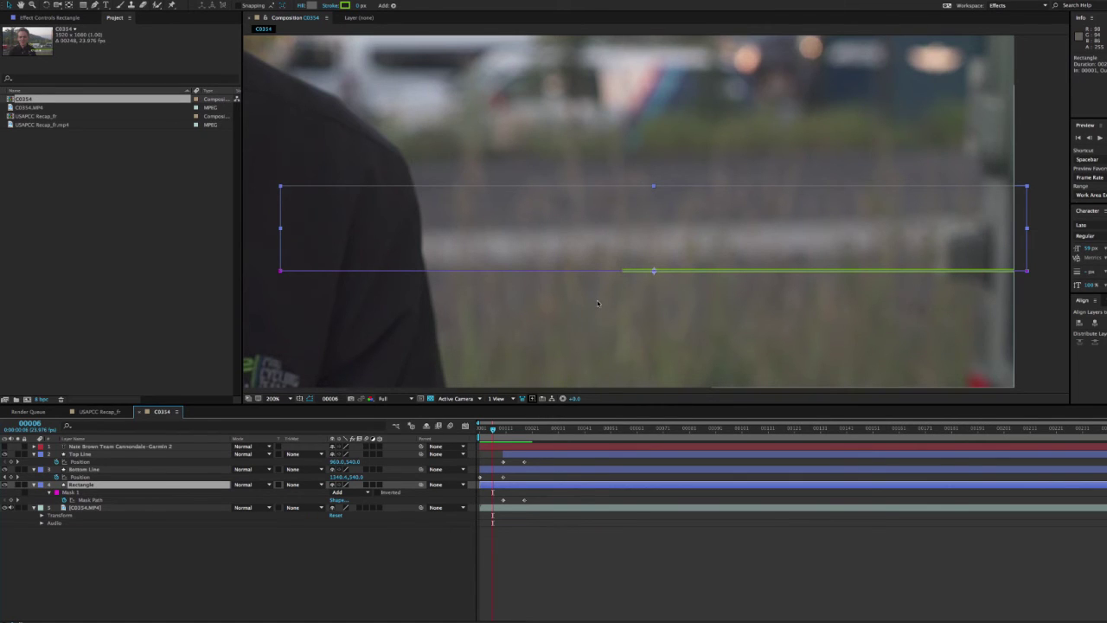
pyautogui.moveTo(493, 429); pyautogui.dragTo(486, 432)
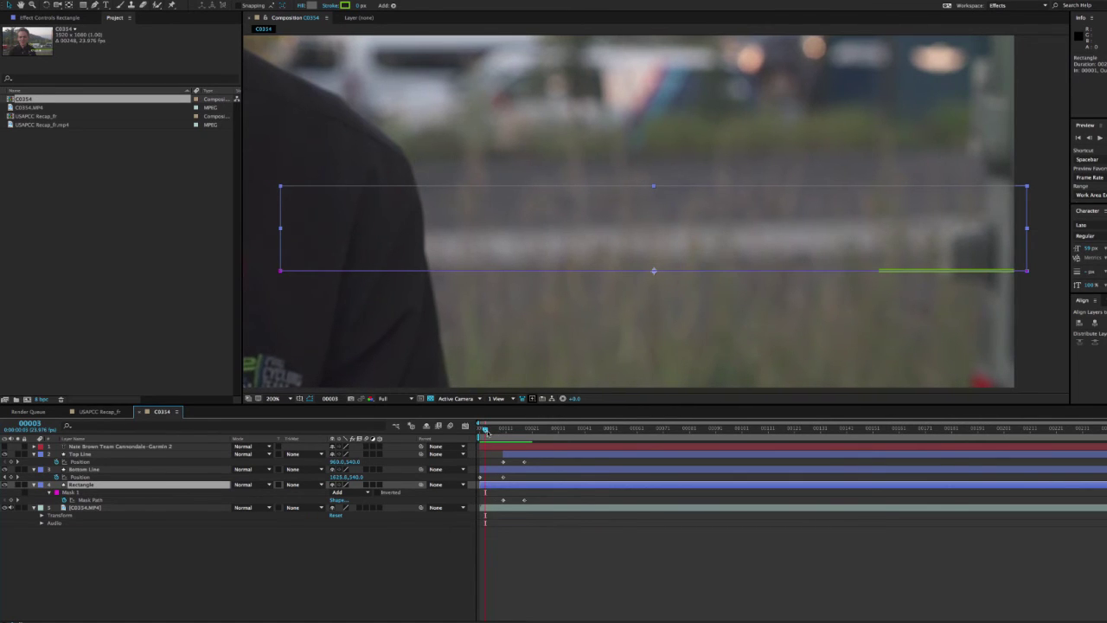
pyautogui.click(484, 294)
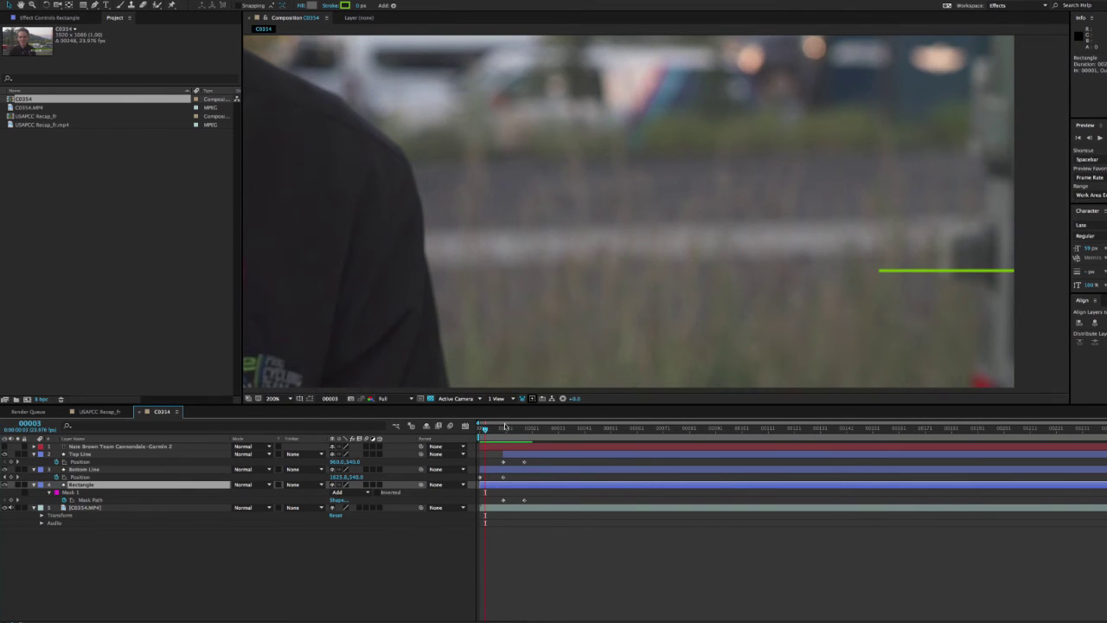
pyautogui.moveTo(485, 430); pyautogui.dragTo(503, 430)
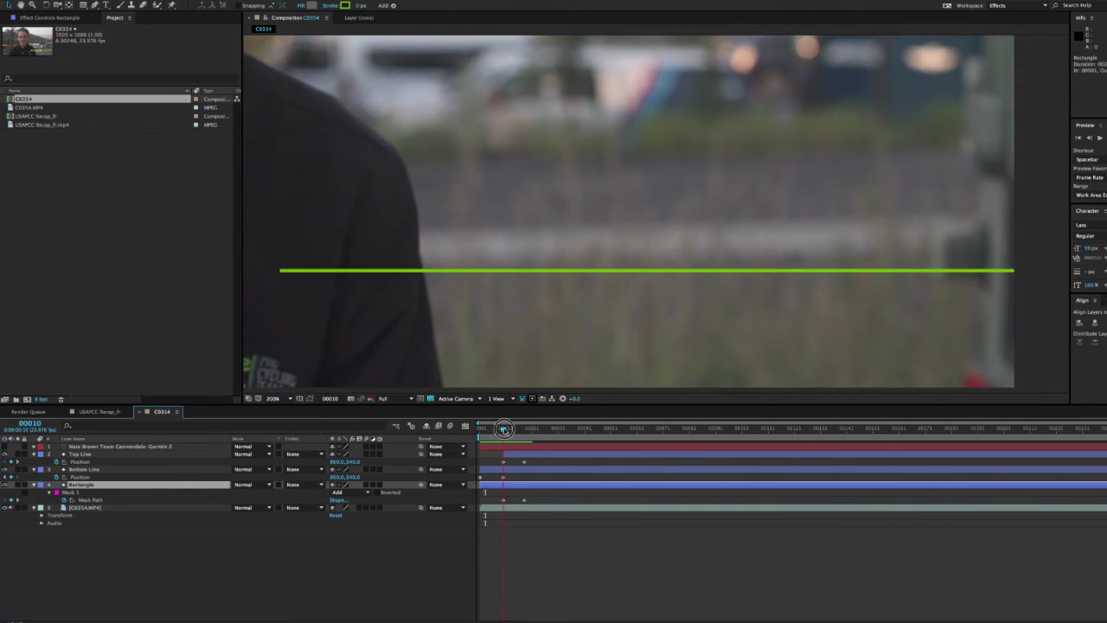
# Move the Rectangle layer's In point to frame 10 and check through frame 18.
pyautogui.click(511, 455)
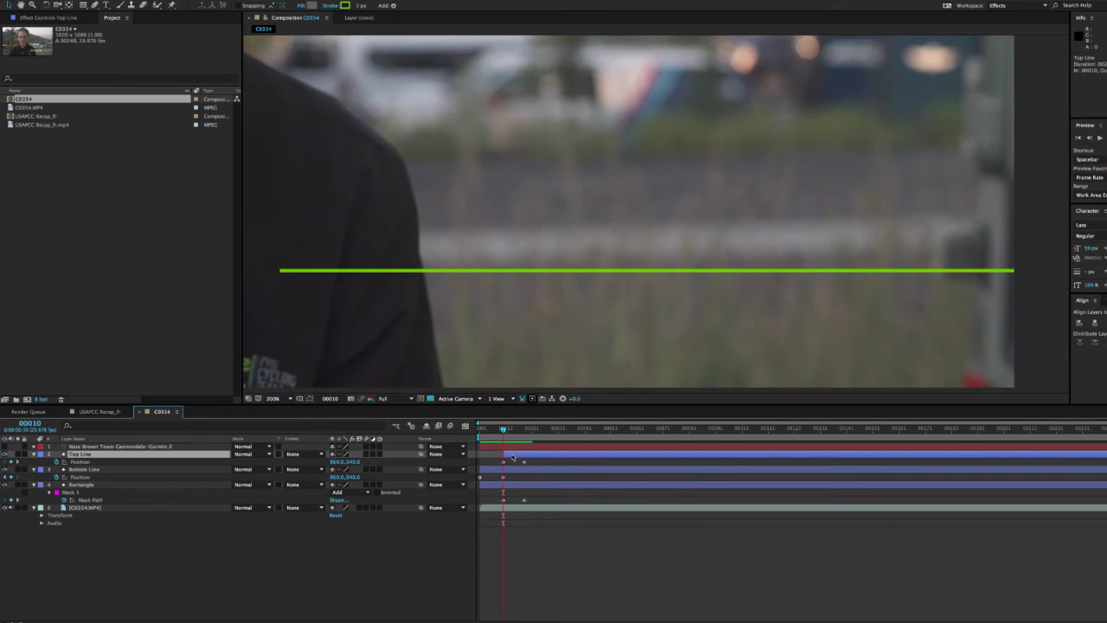
pyautogui.click(95, 487)
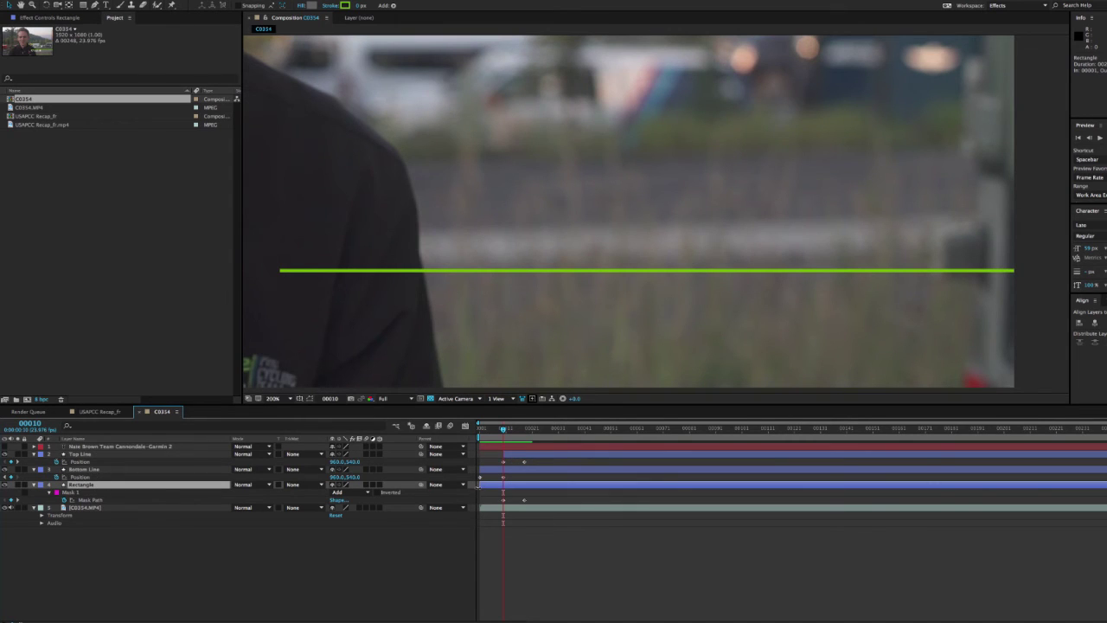
pyautogui.moveTo(478, 484); pyautogui.dragTo(501, 486)
pyautogui.moveTo(505, 429); pyautogui.dragTo(479, 432)
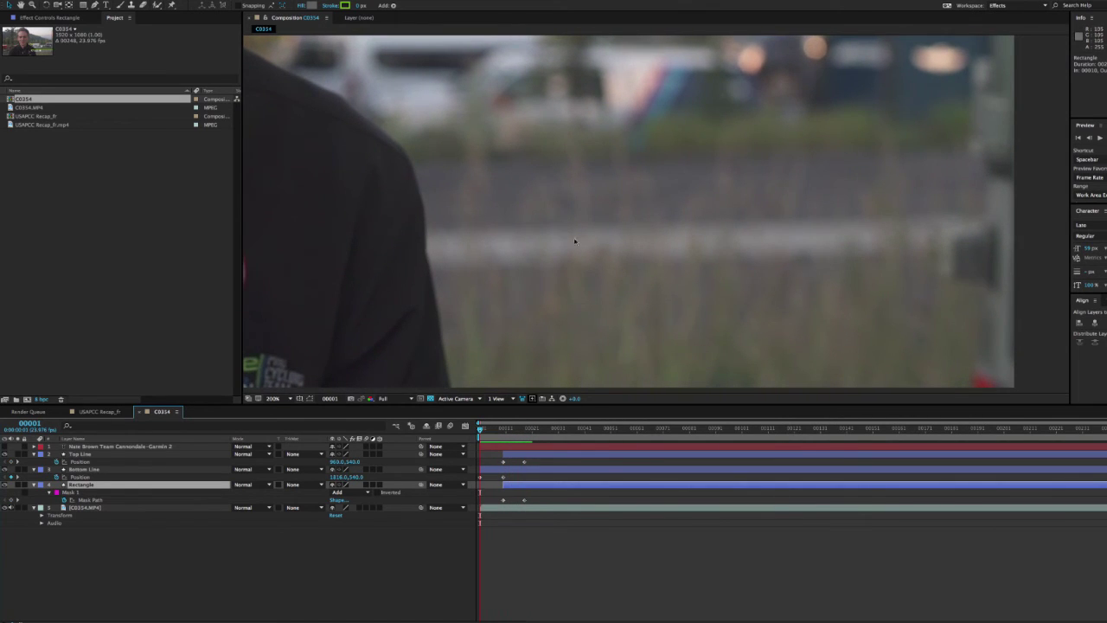
pyautogui.moveTo(479, 430); pyautogui.dragTo(524, 433)
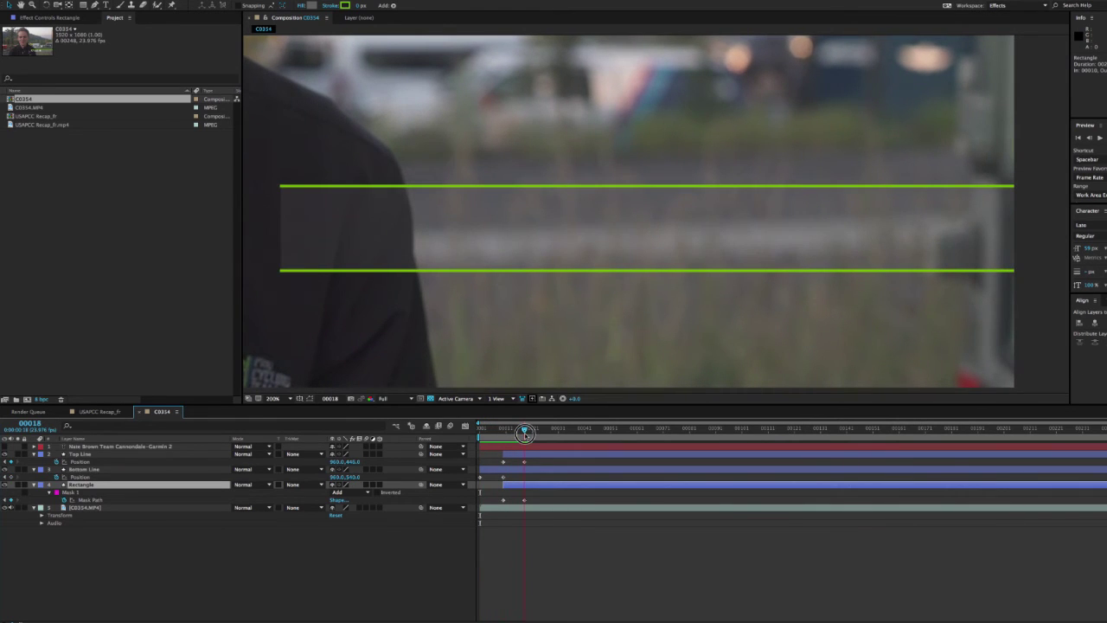
# Preview the animation and make the NATE BROWN title layer visible again.
pyautogui.press('space')
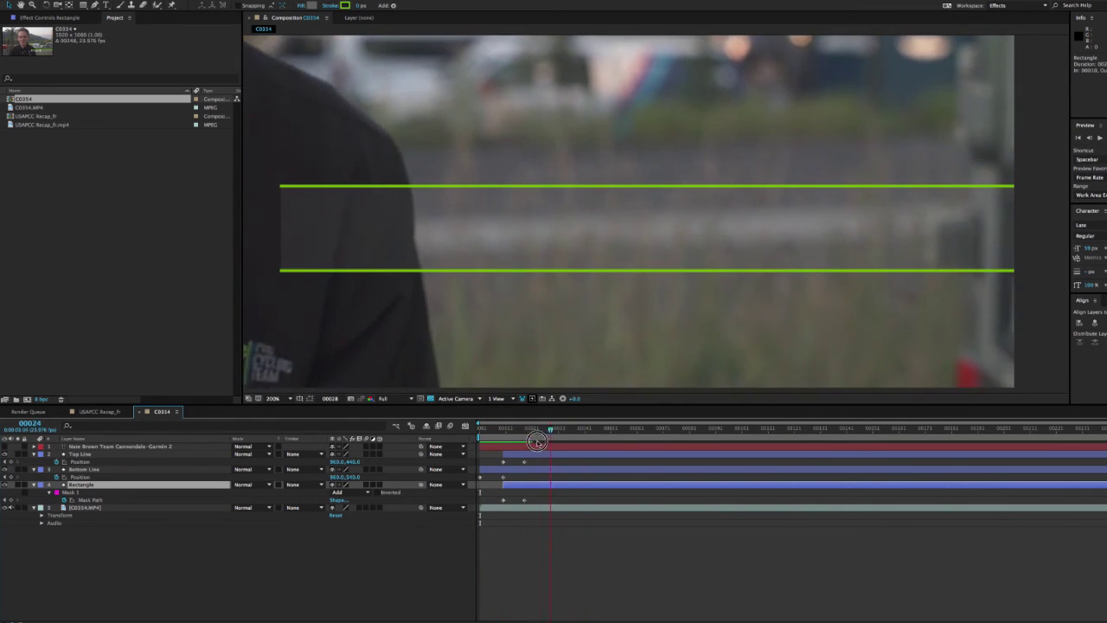
pyautogui.press('space')
pyautogui.click(526, 444)
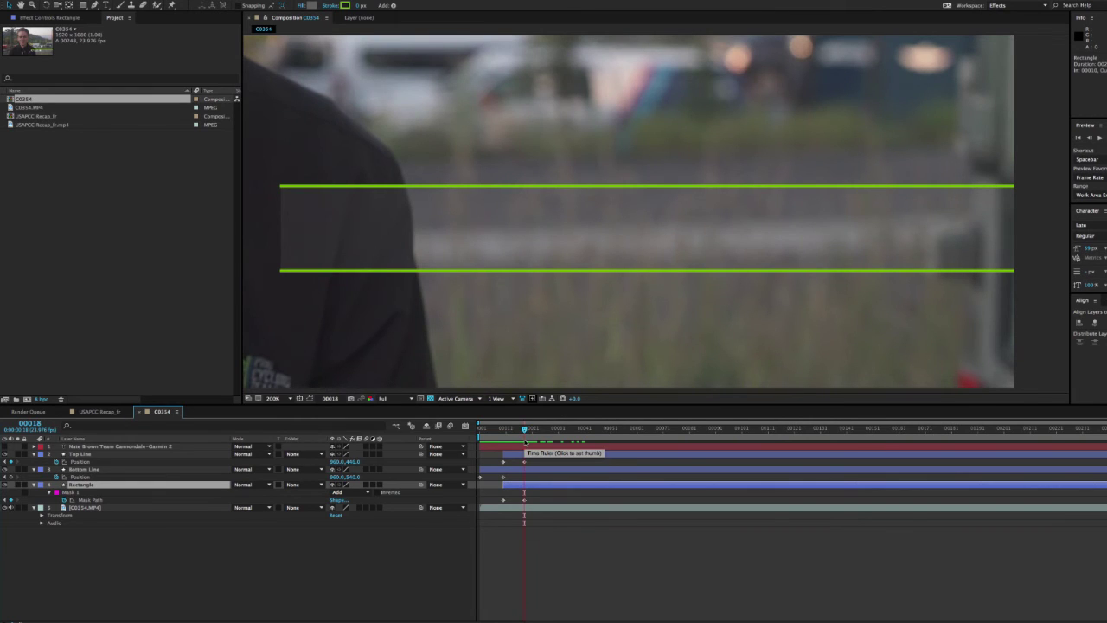
pyautogui.click(5, 446)
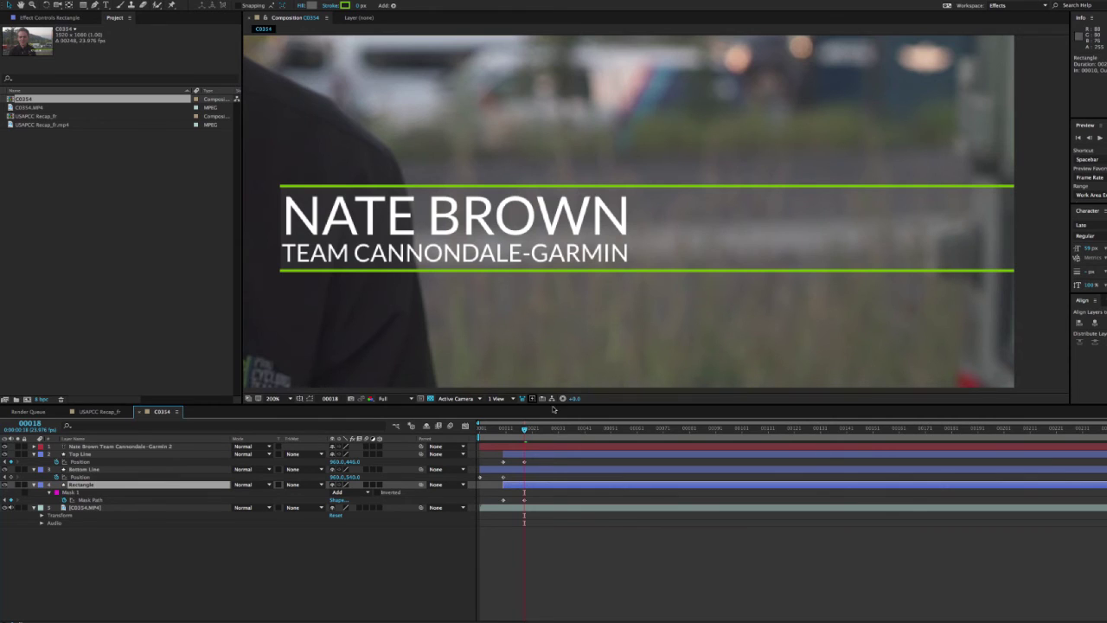
pyautogui.moveTo(524, 429)
pyautogui.mouseDown()
pyautogui.moveTo(511, 430)
pyautogui.moveTo(523, 430)
pyautogui.mouseUp()
# Copy the Rectangle's Mask 1 and paste it onto the title layer.
pyautogui.scroll(2, 578, 226)
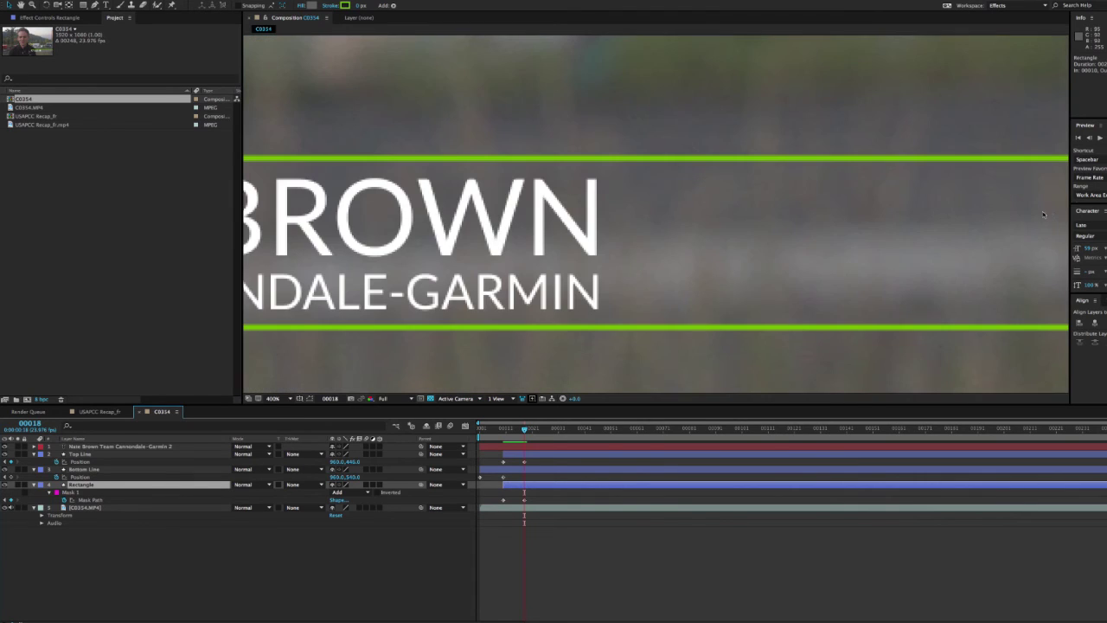
pyautogui.scroll(-4, 804, 241)
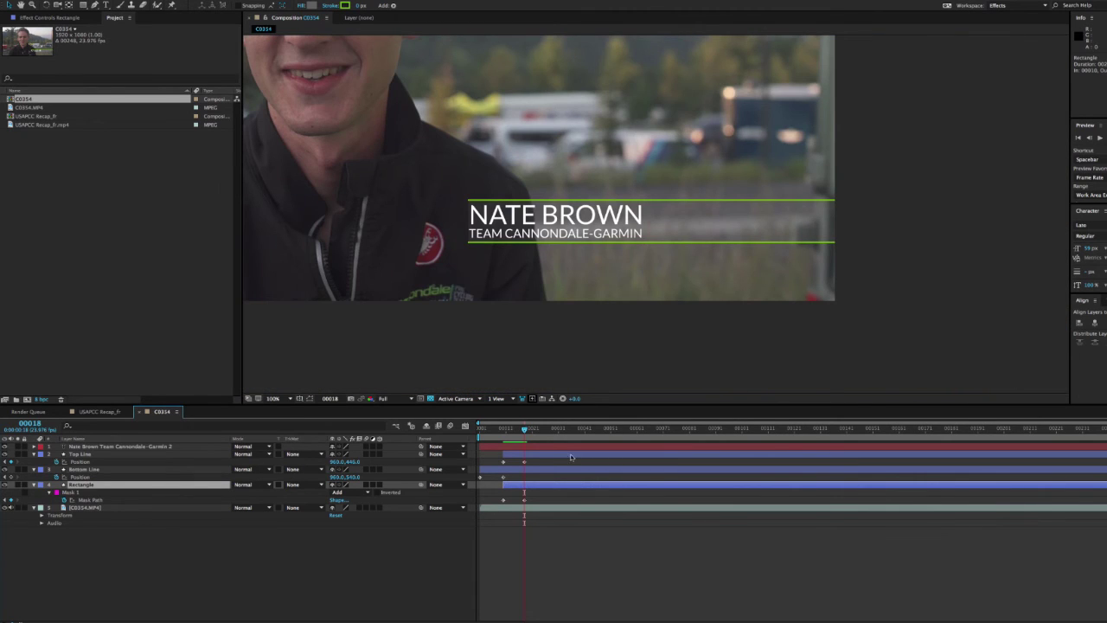
pyautogui.press('Return')
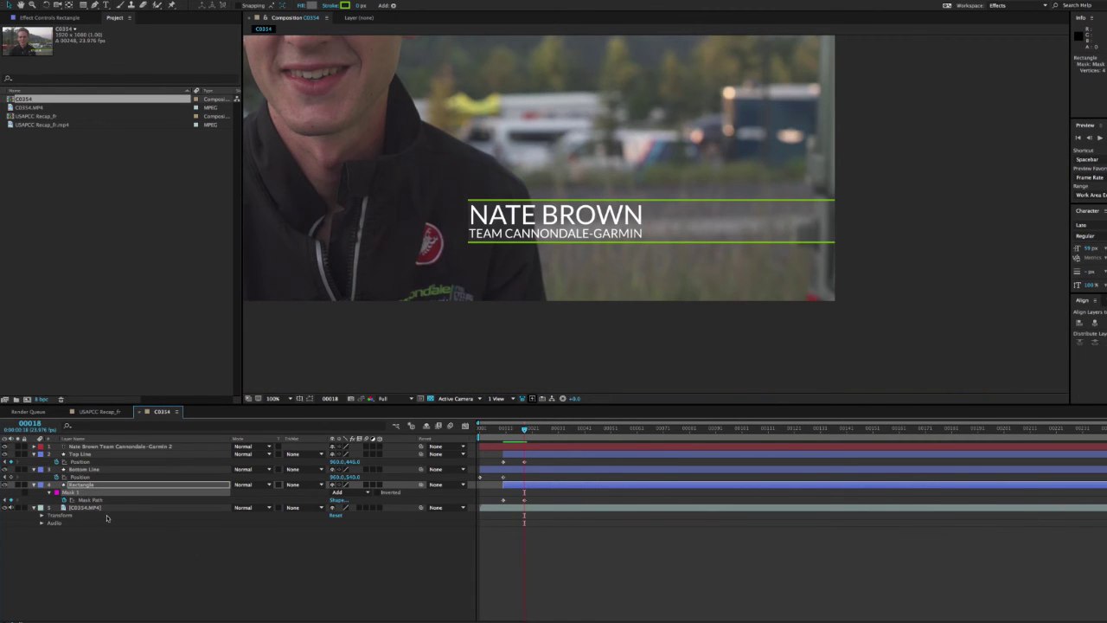
pyautogui.press('m')
pyautogui.press('m')
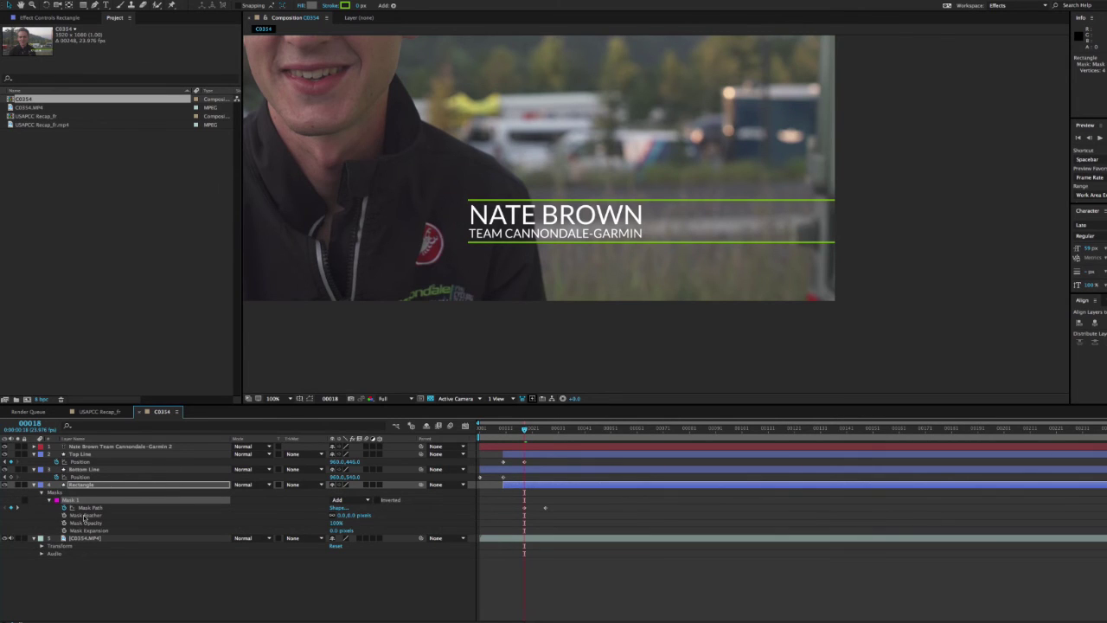
pyautogui.hotkey('ctrl', 'v')
pyautogui.click(67, 500)
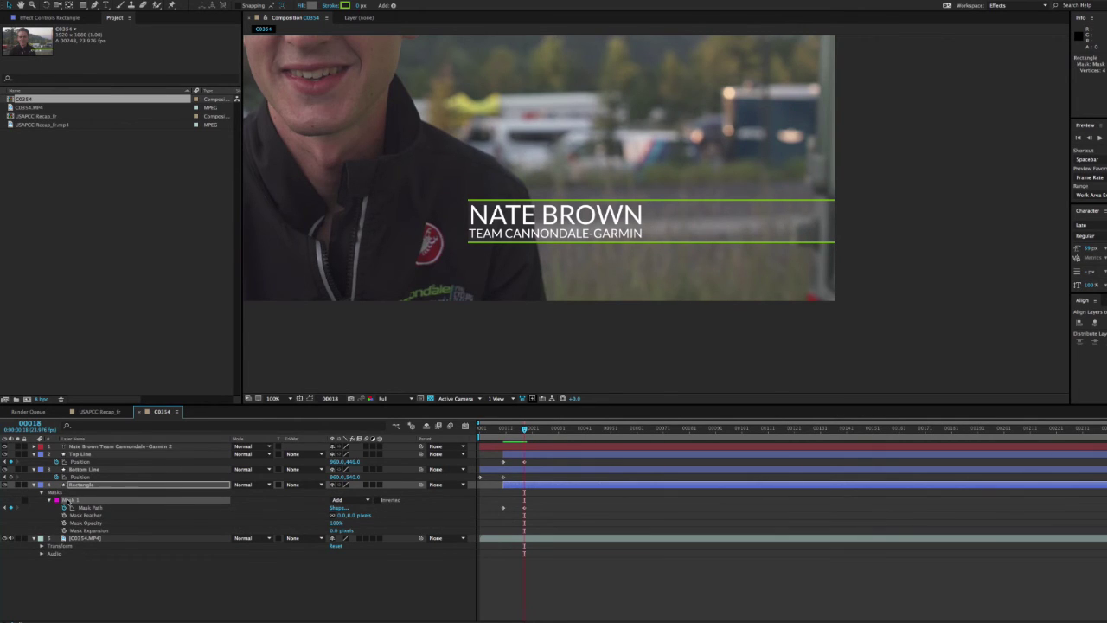
pyautogui.click(99, 446)
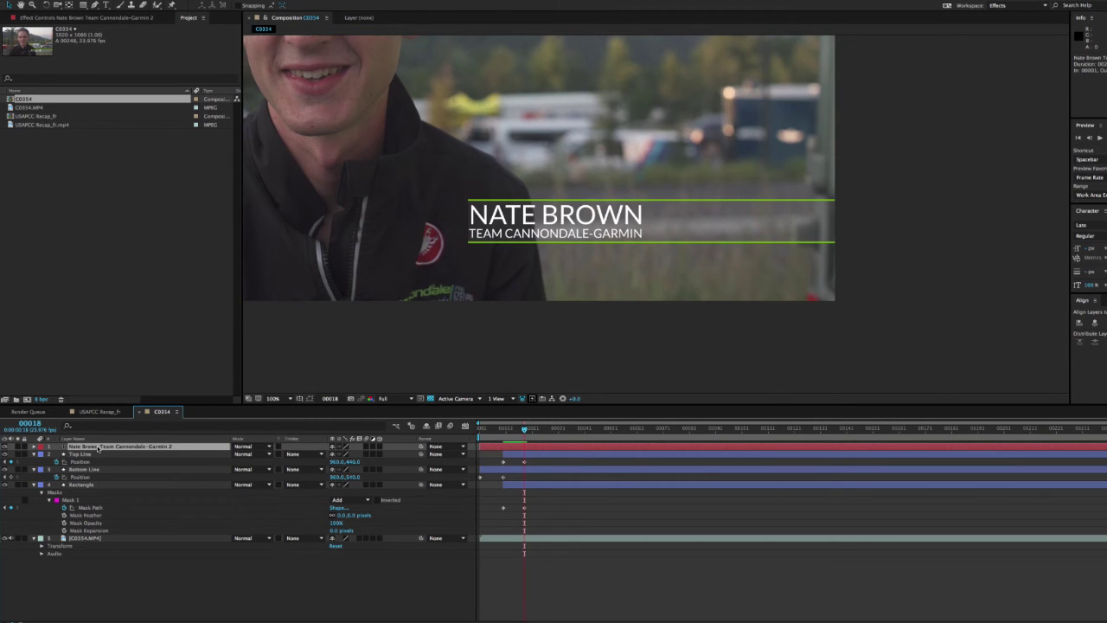
pyautogui.press('Return')
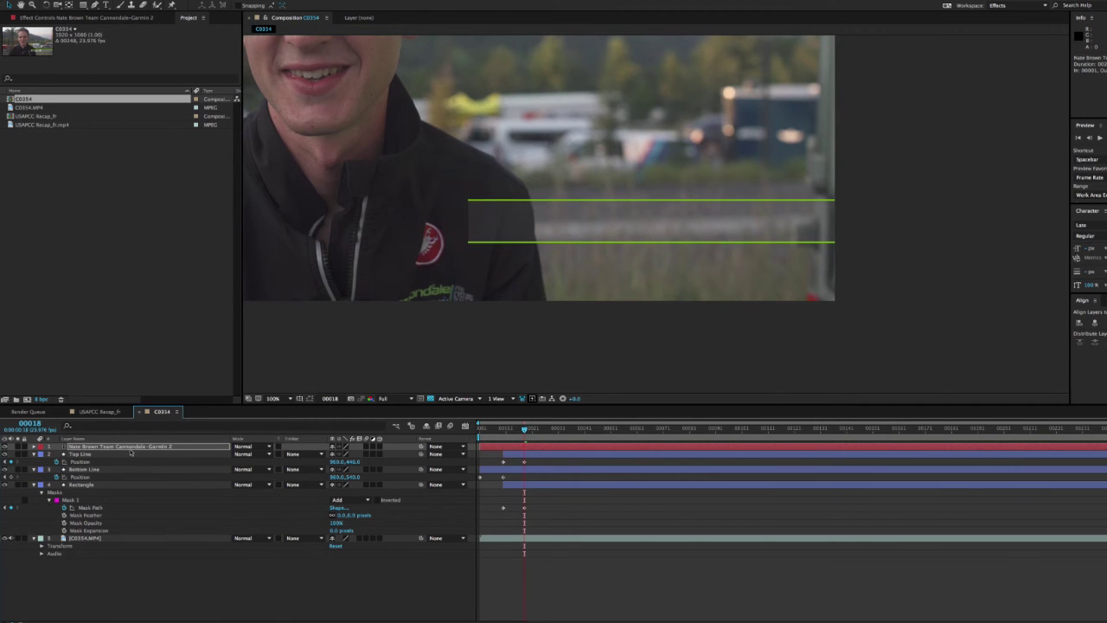
pyautogui.click(131, 447)
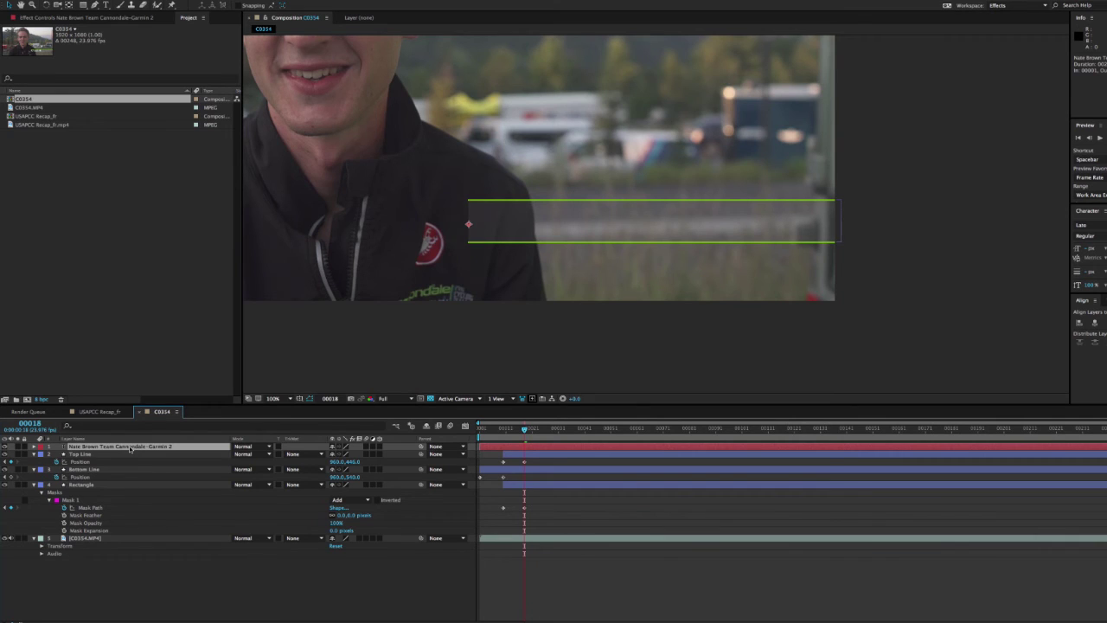
# Replay from the first frame and reveal the title layer's pasted mask keyframes.
pyautogui.scroll(-2, 517, 205)
pyautogui.moveTo(524, 430); pyautogui.dragTo(488, 432)
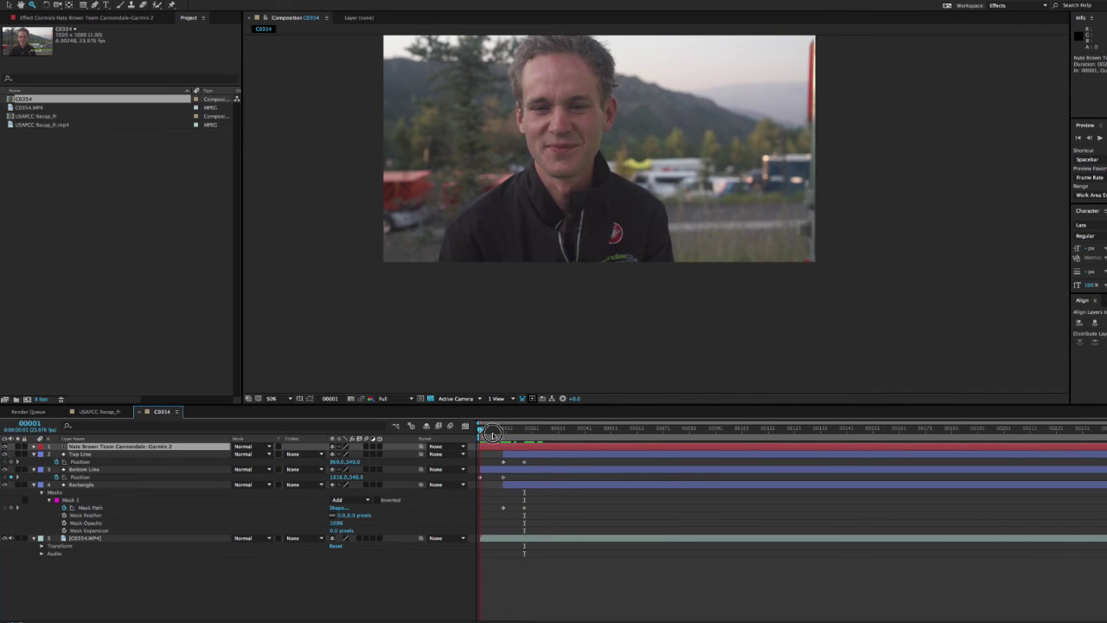
pyautogui.press('space')
pyautogui.hotkey('ctrl', 'v')
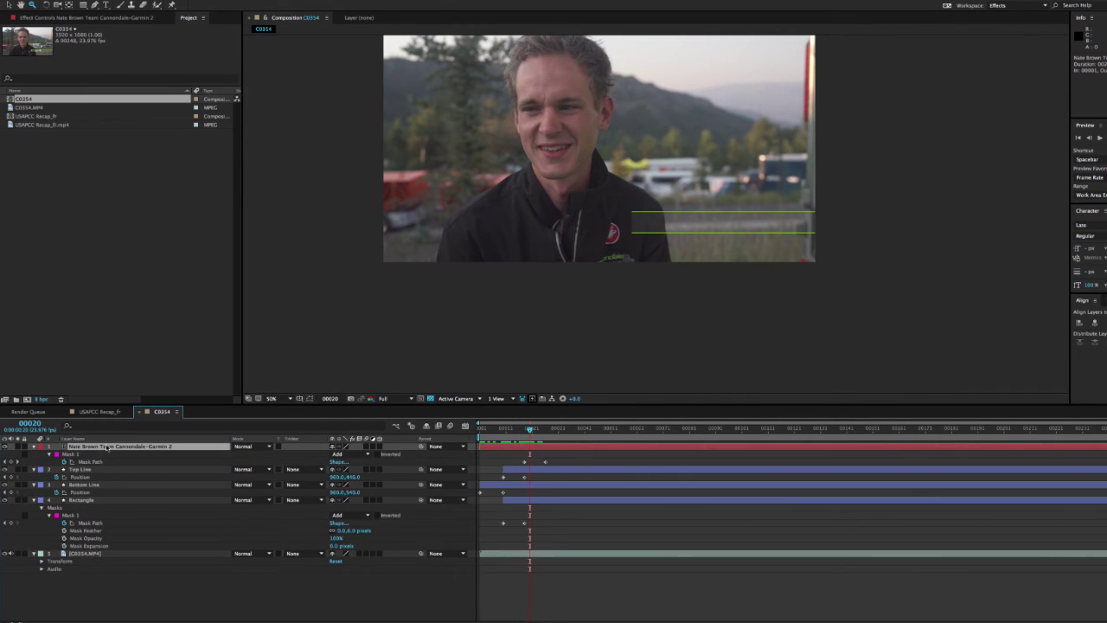
pyautogui.click(71, 454)
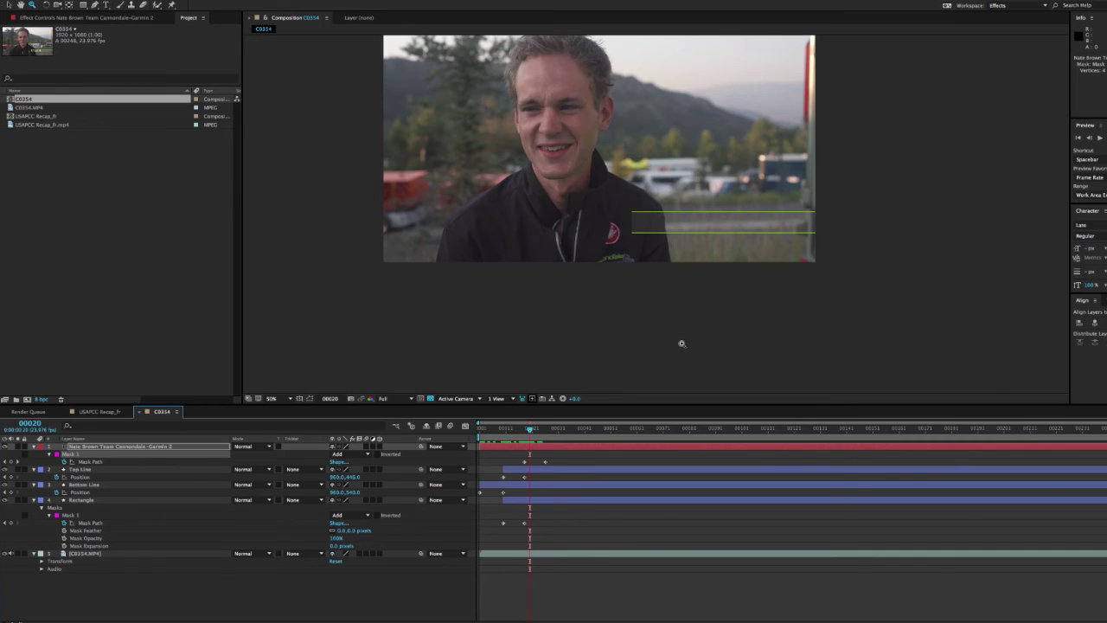
pyautogui.keyDown('alt'); pyautogui.click(758, 298); pyautogui.keyUp('alt')
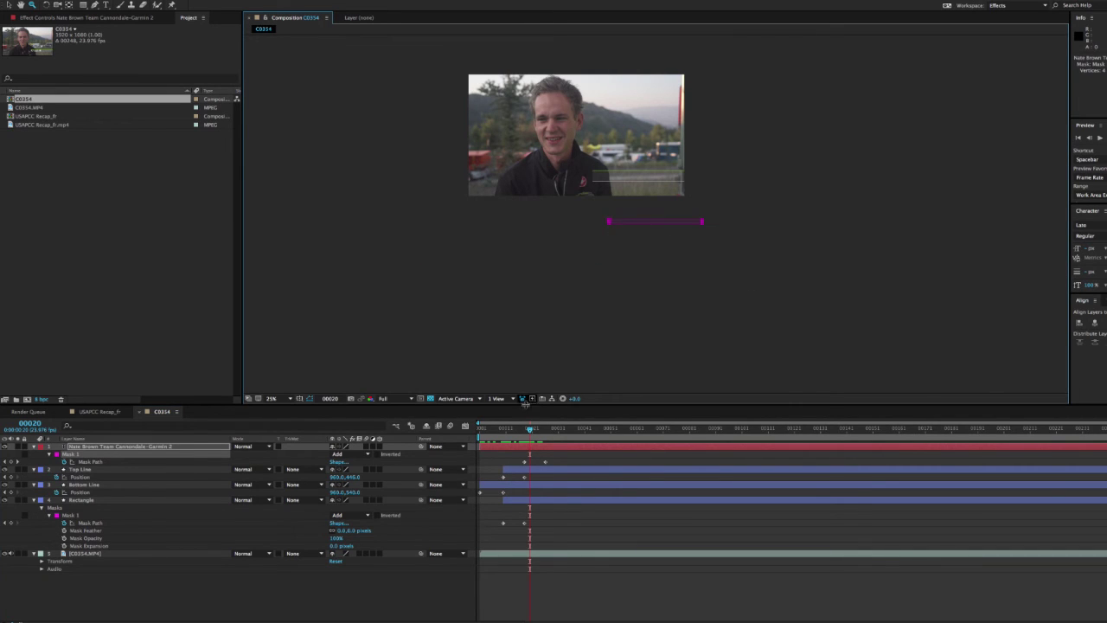
# Drag both title Mask Path keyframes earlier to align with frames 10 and 18.
pyautogui.moveTo(525, 428)
pyautogui.mouseDown()
pyautogui.moveTo(511, 428)
pyautogui.moveTo(562, 428)
pyautogui.moveTo(500, 428)
pyautogui.moveTo(527, 428)
pyautogui.mouseUp()
pyautogui.moveTo(565, 460); pyautogui.dragTo(547, 428)
pyautogui.click(511, 428)
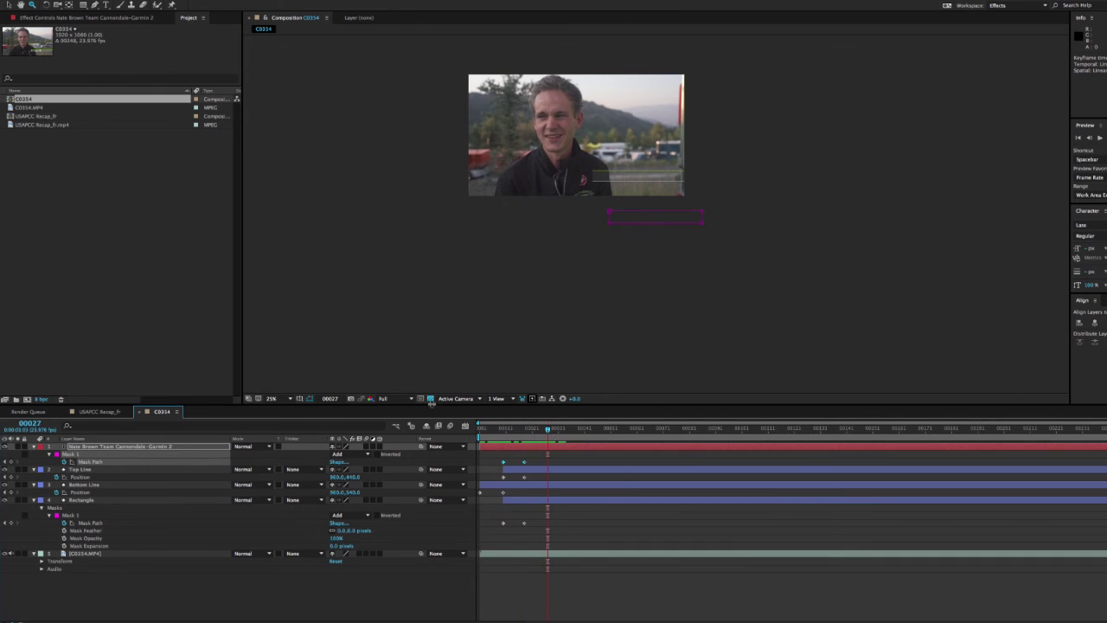
pyautogui.click(102, 447)
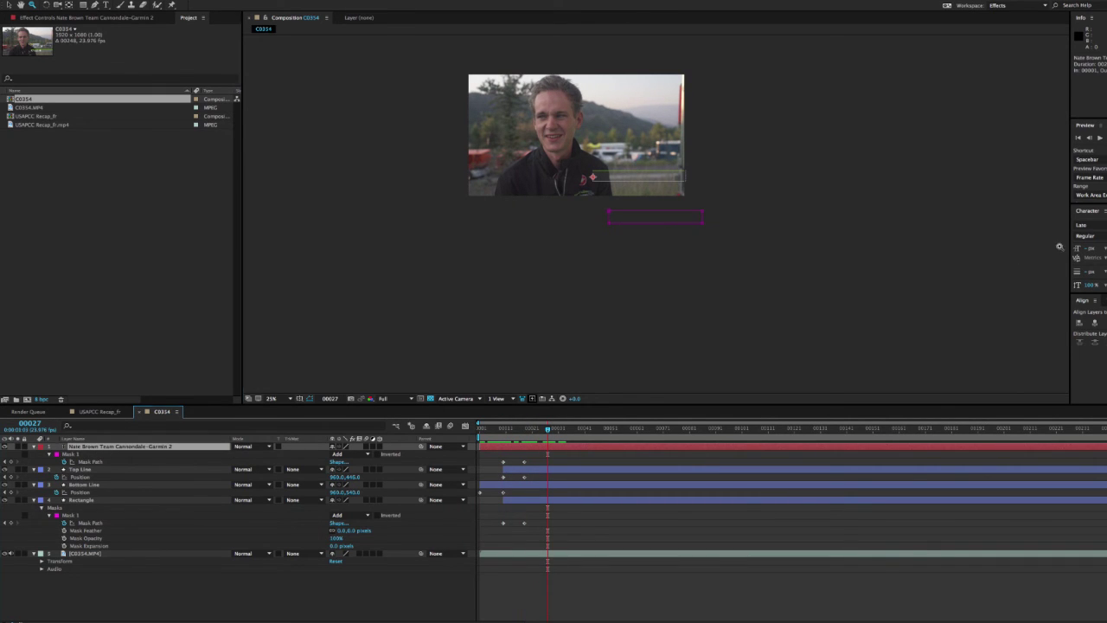
pyautogui.scroll(1, 252, 299)
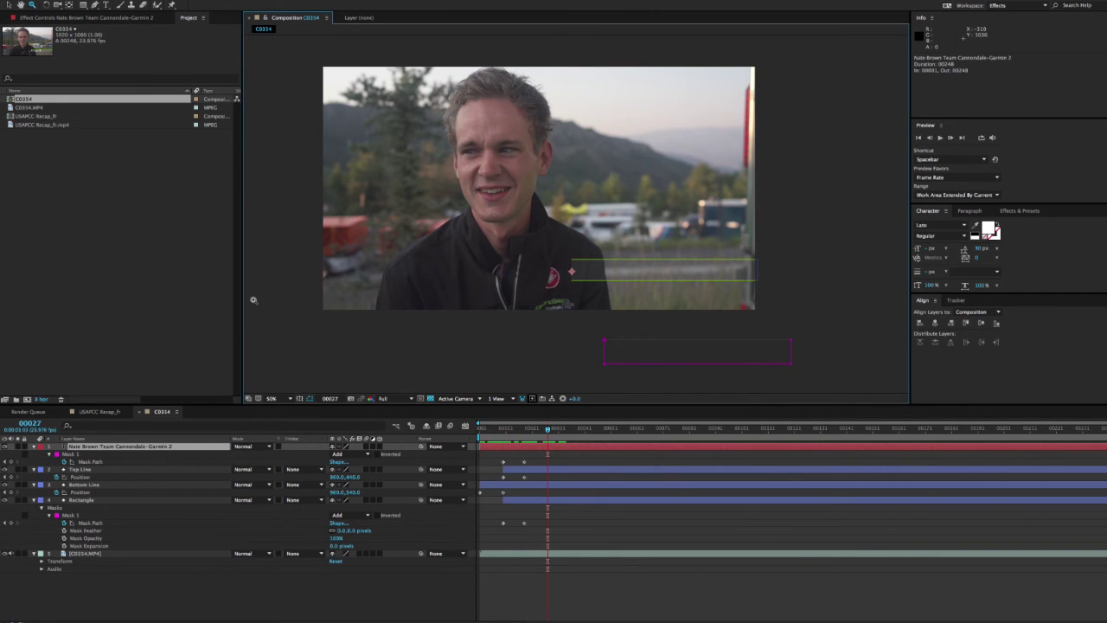
pyautogui.press('super+Tab')
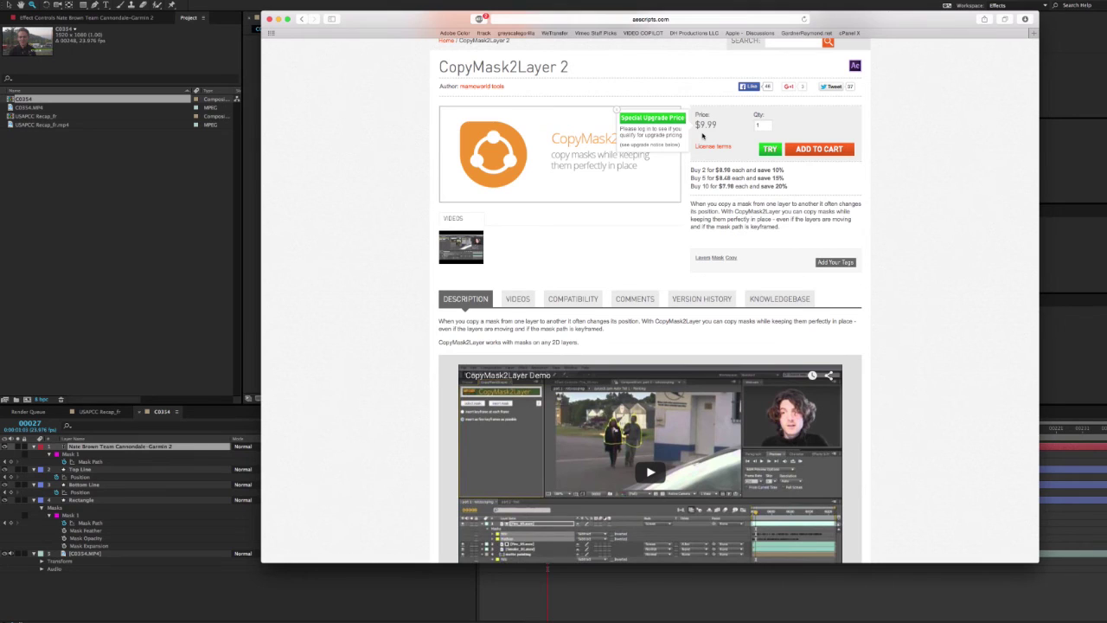
pyautogui.scroll(-4, 879, 341)
pyautogui.scroll(-5, 880, 340)
pyautogui.press('super+Tab')
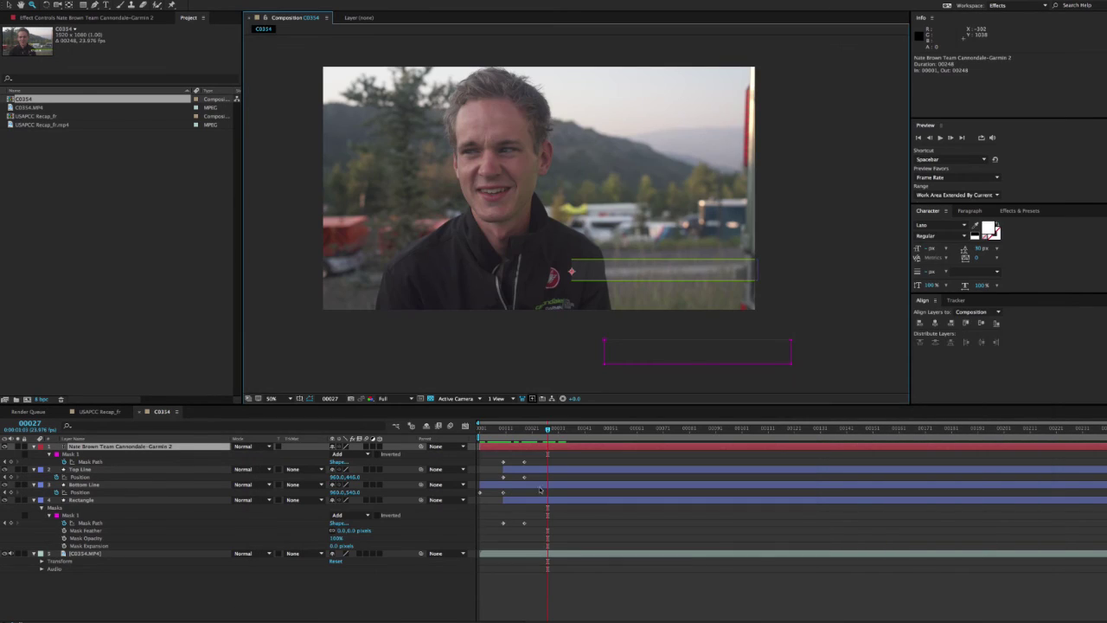
pyautogui.click(70, 455)
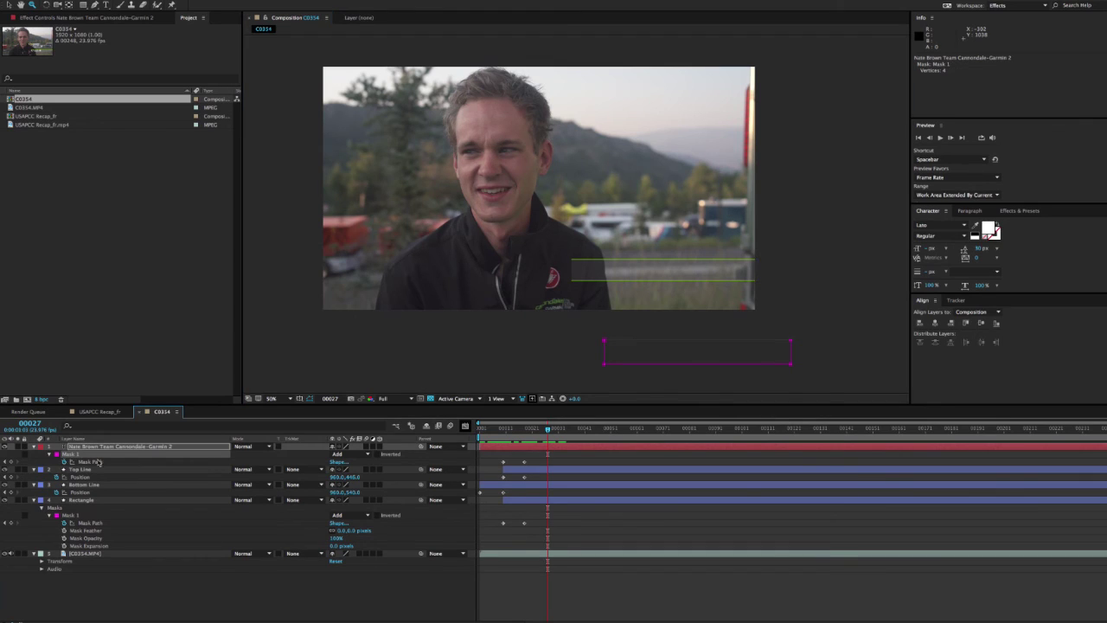
pyautogui.click(69, 515)
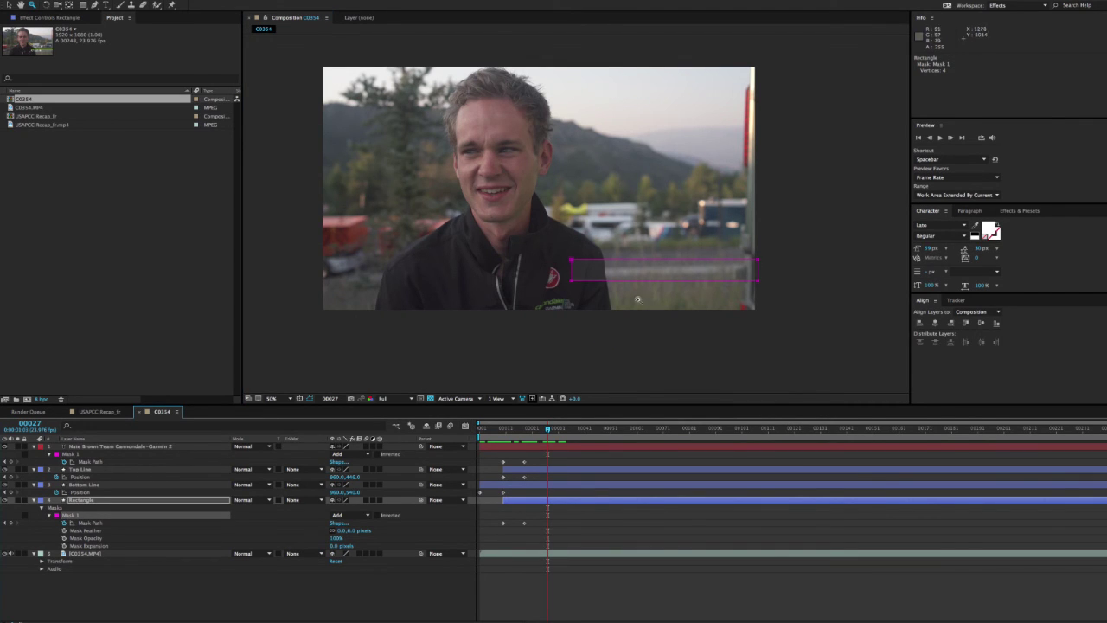
pyautogui.click(123, 446)
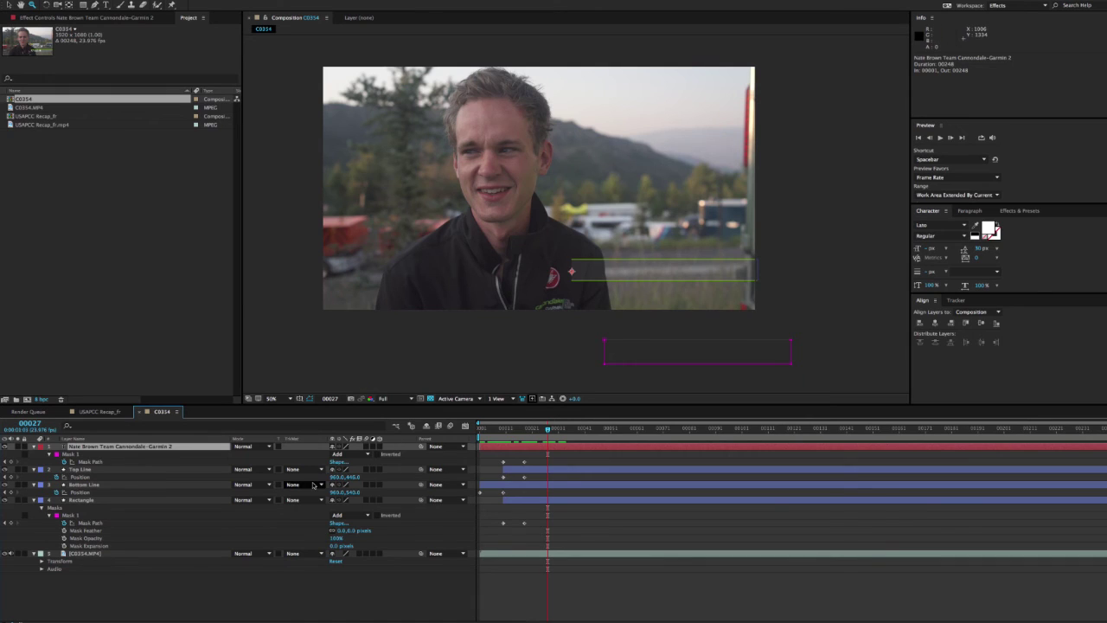
pyautogui.click(74, 504)
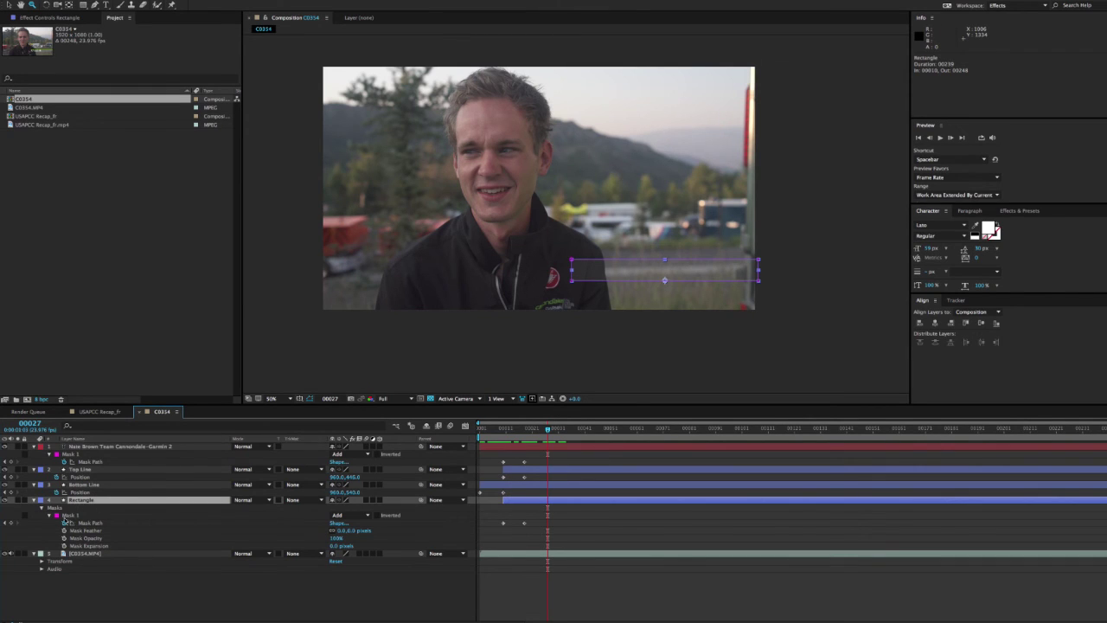
pyautogui.click(69, 515)
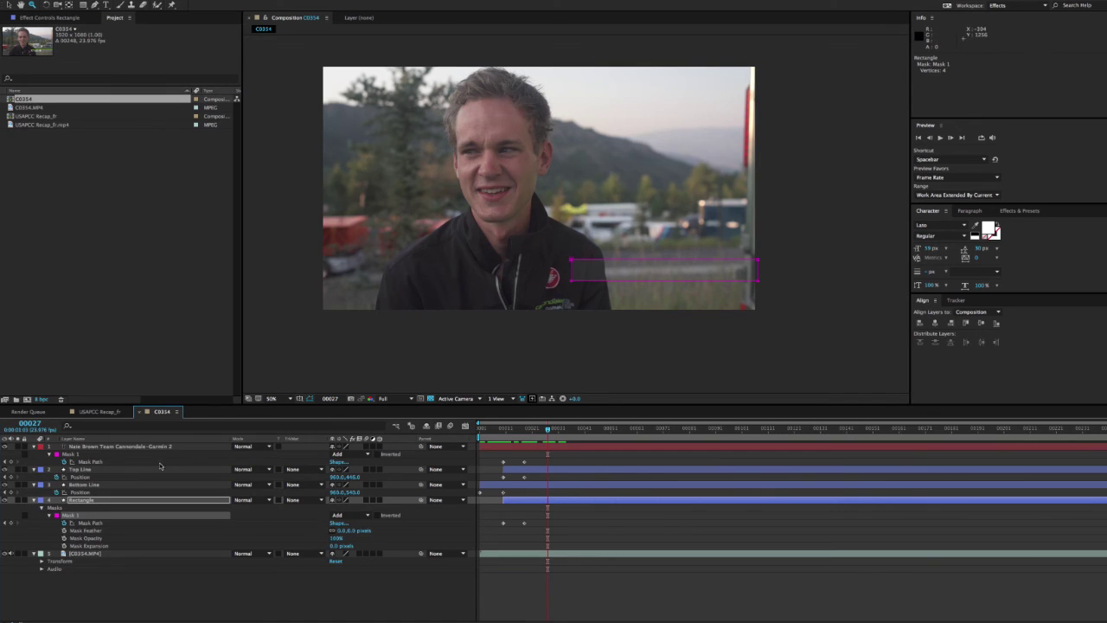
pyautogui.click(115, 446)
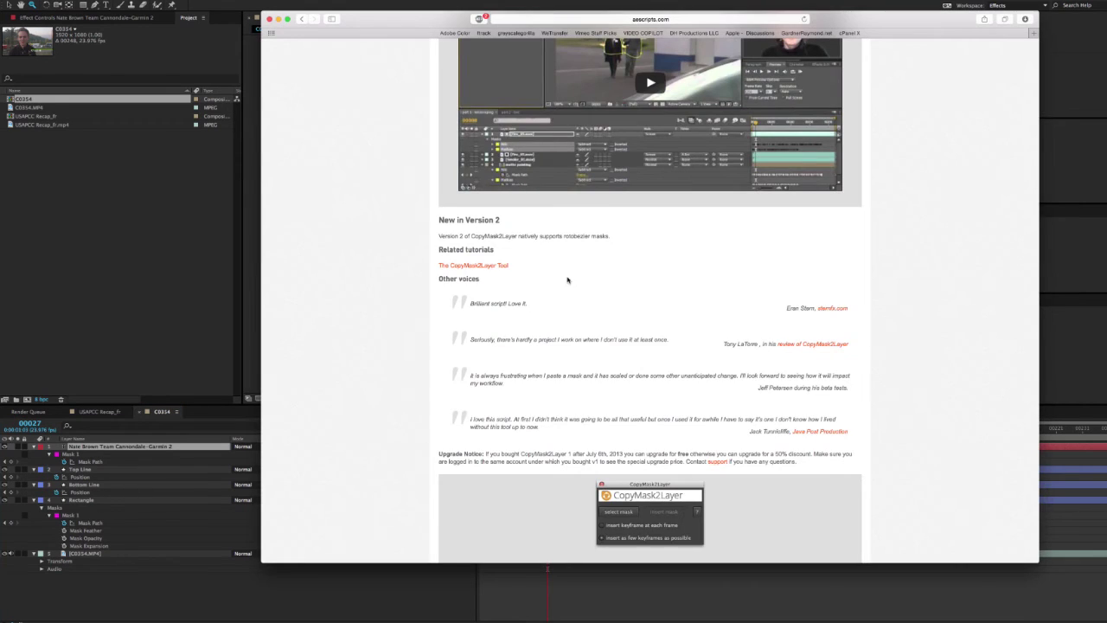
# Scroll the CopyMask2Layer page up to the product title, price and Description tab.
pyautogui.scroll(5, 781, 292)
pyautogui.scroll(3, 779, 294)
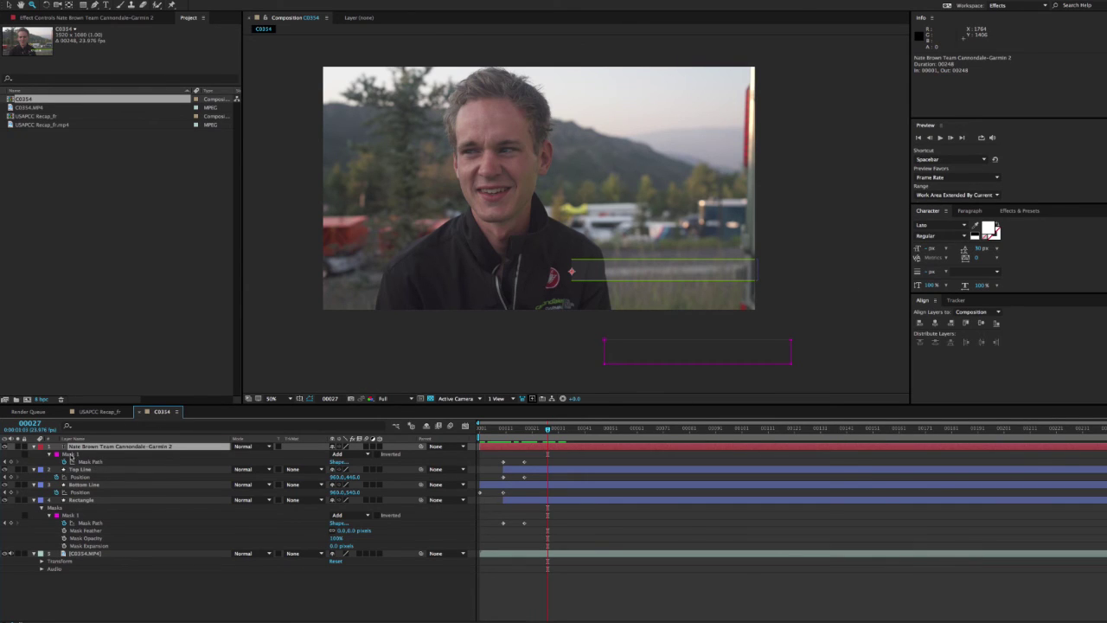
# Delete the title's old mask, go to frame 00018, and zoom in on the title.
pyautogui.click(71, 455)
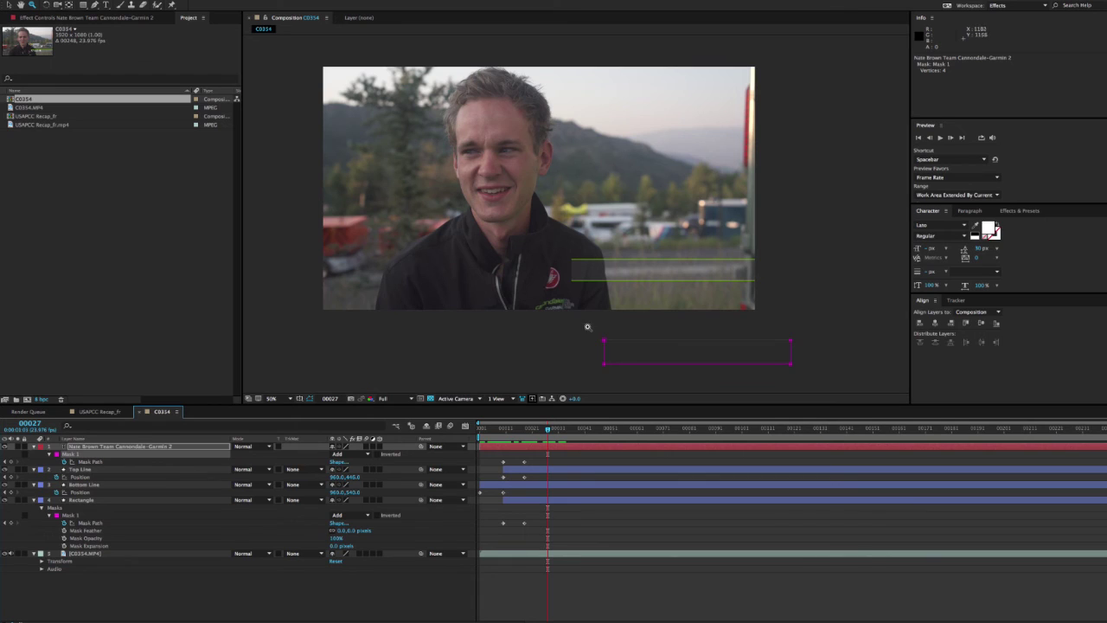
pyautogui.press('Delete')
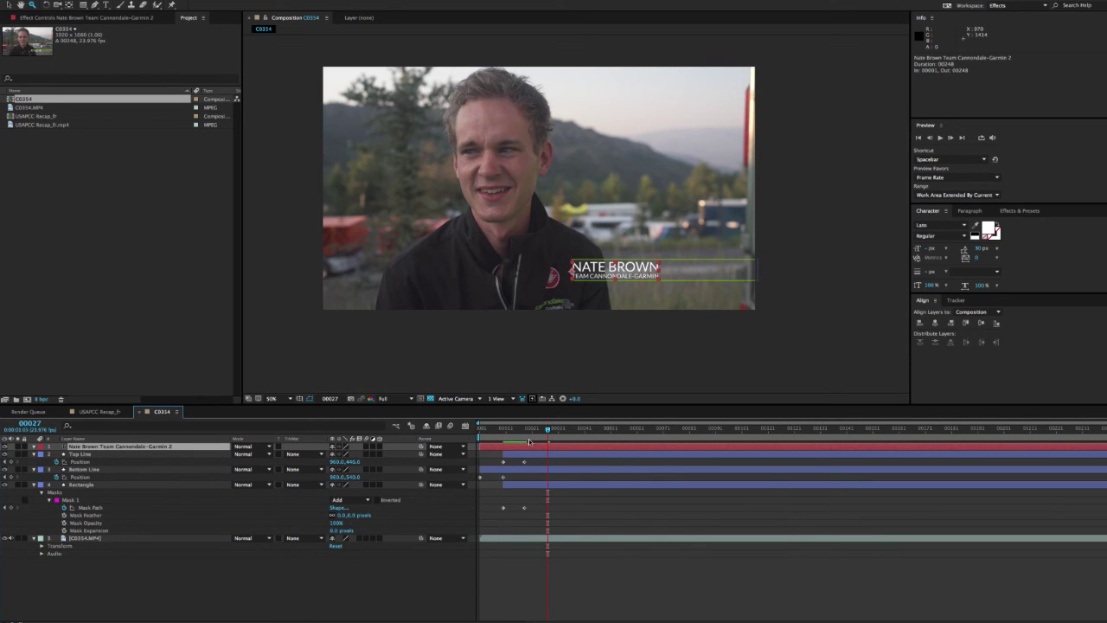
pyautogui.moveTo(530, 430); pyautogui.dragTo(523, 430)
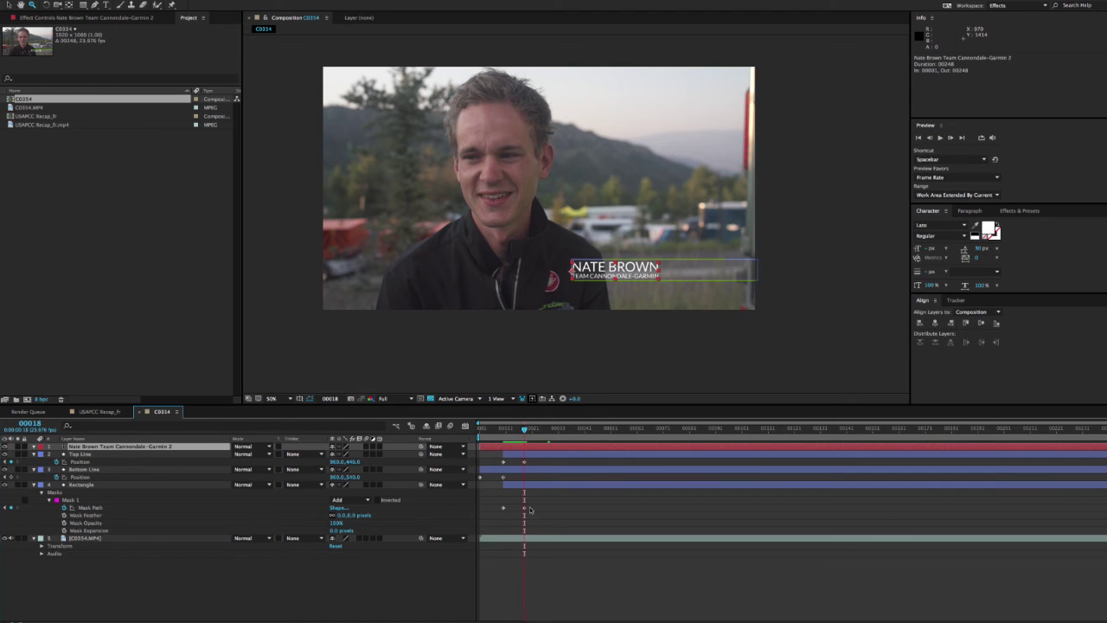
pyautogui.click(619, 271)
pyautogui.moveTo(634, 249); pyautogui.dragTo(534, 276)
pyautogui.click(608, 282)
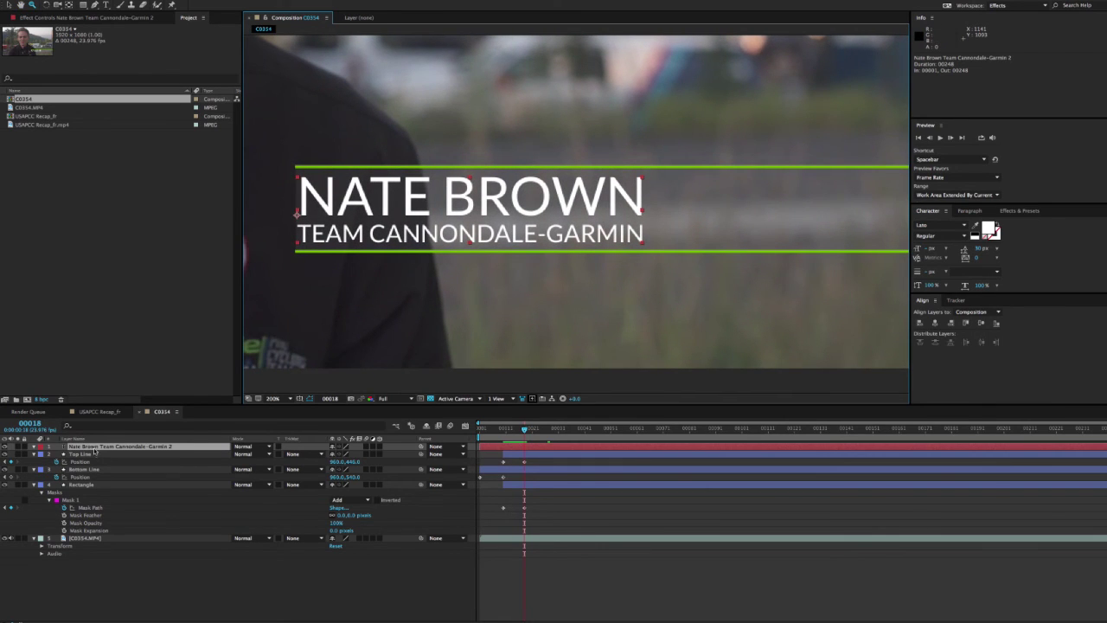
# Draw a rectangle mask tightly around the NATE BROWN title text.
pyautogui.click(94, 505)
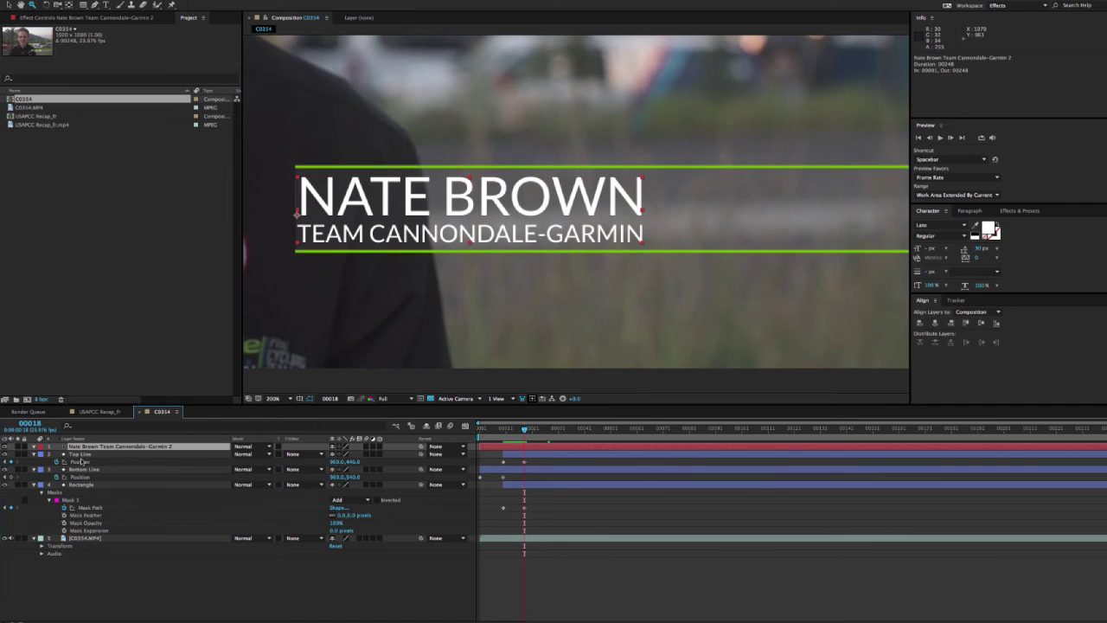
pyautogui.press('q')
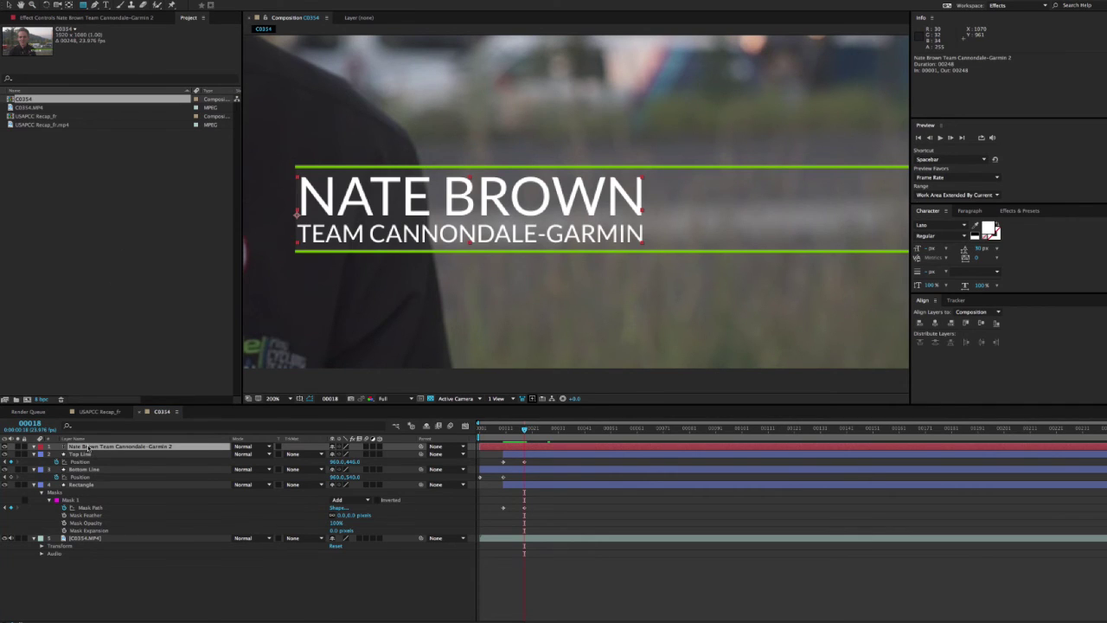
pyautogui.rightClick(89, 447)
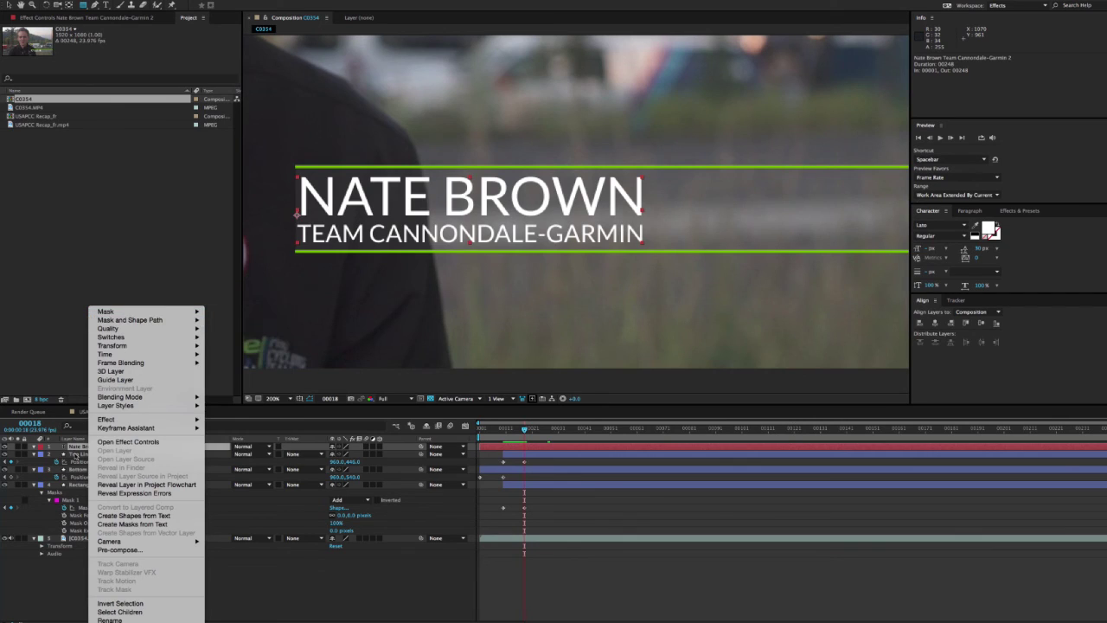
pyautogui.click(109, 619)
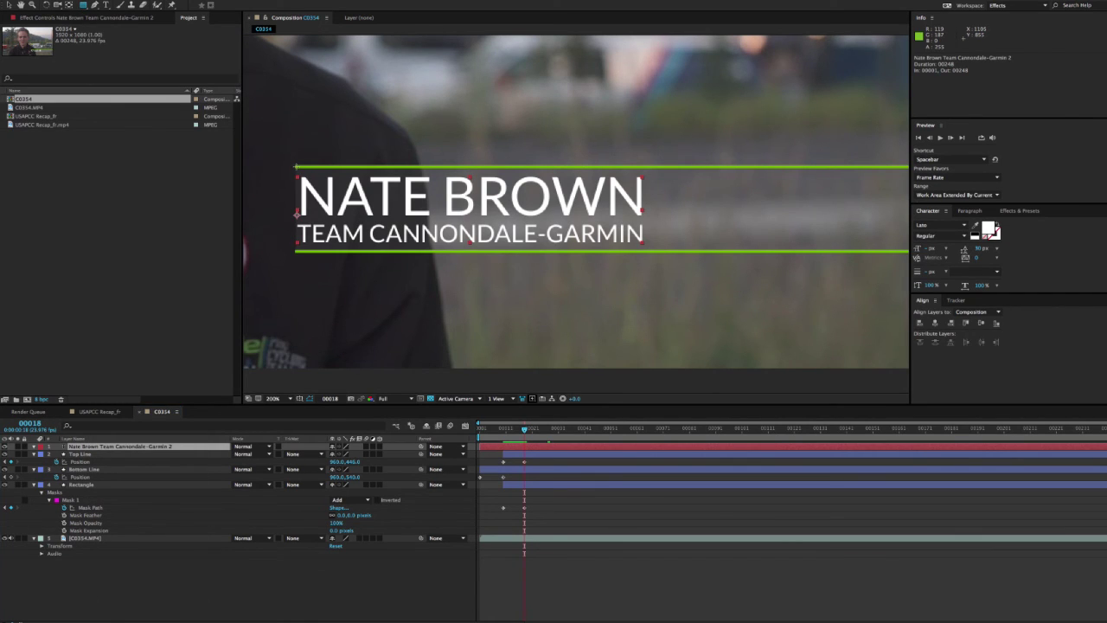
pyautogui.moveTo(296, 167); pyautogui.dragTo(651, 251)
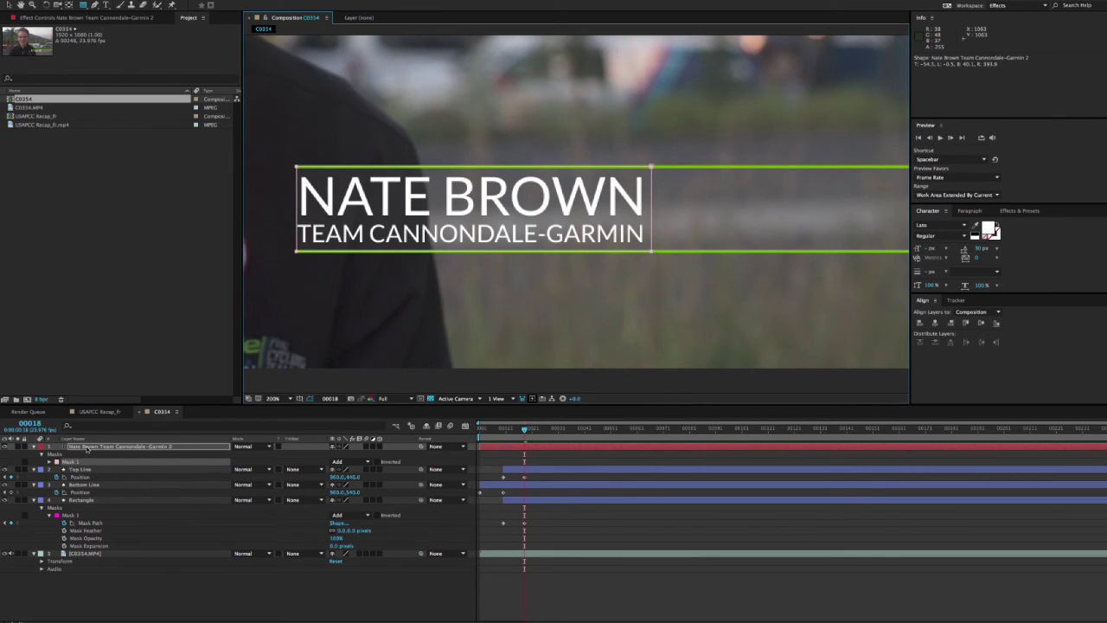
# Show the title's Mask 1, try Subtract mode, return it to Add, and select Mask Path.
pyautogui.click(86, 447)
pyautogui.press('m')
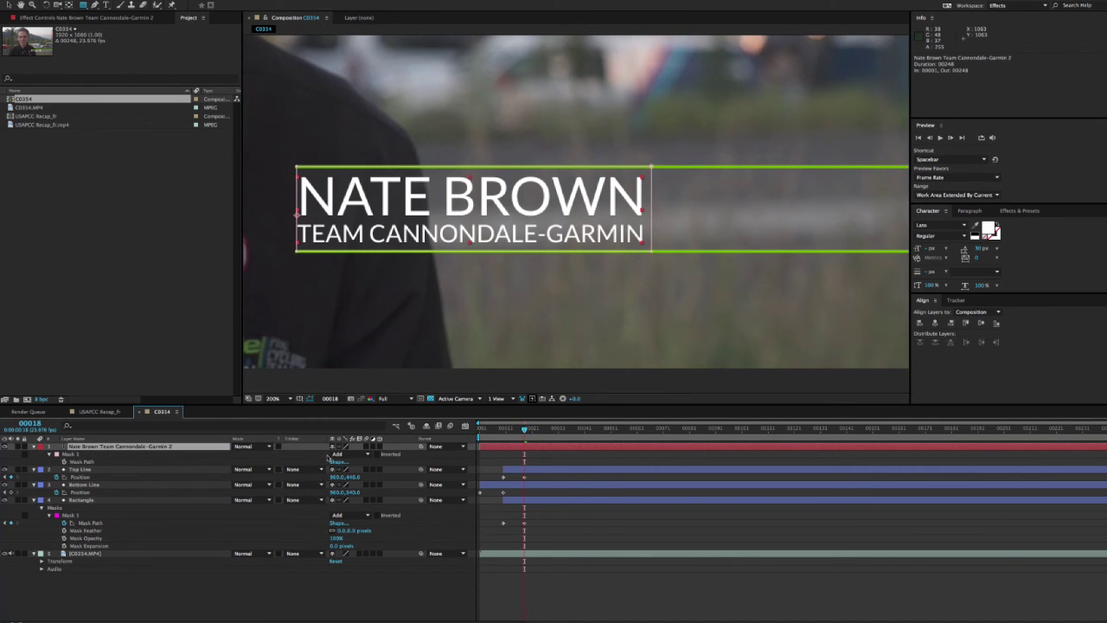
pyautogui.click(368, 454)
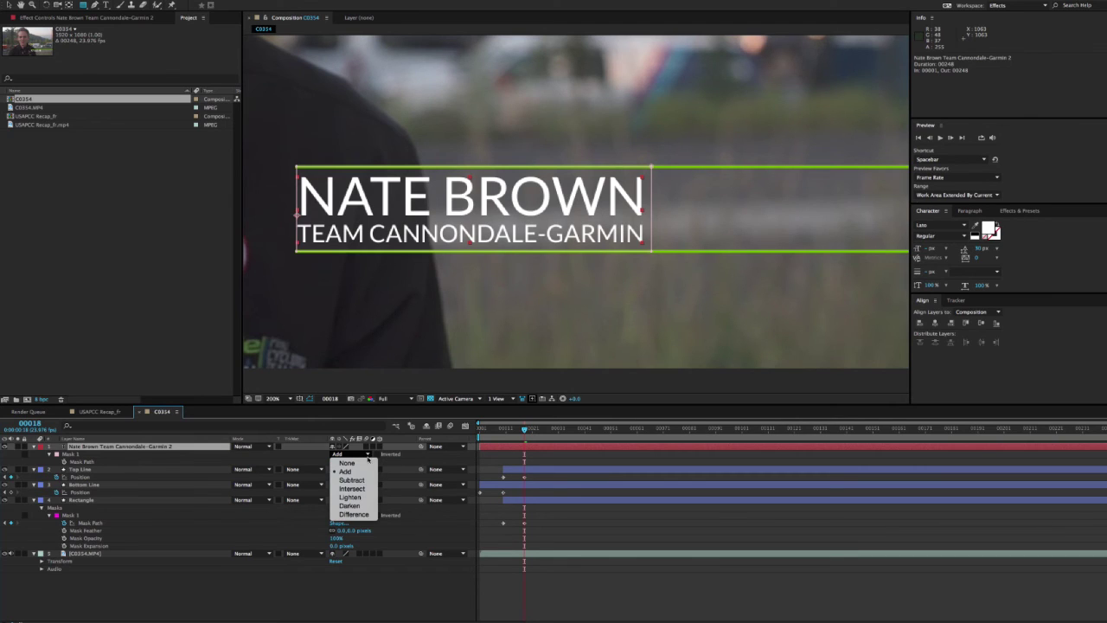
pyautogui.click(352, 480)
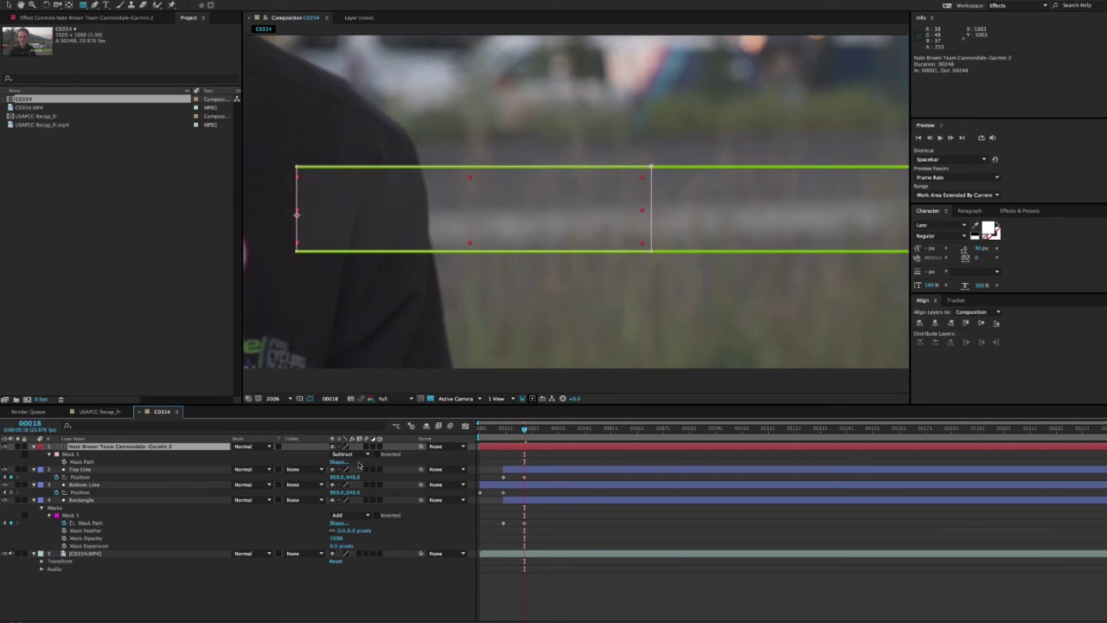
pyautogui.click(359, 455)
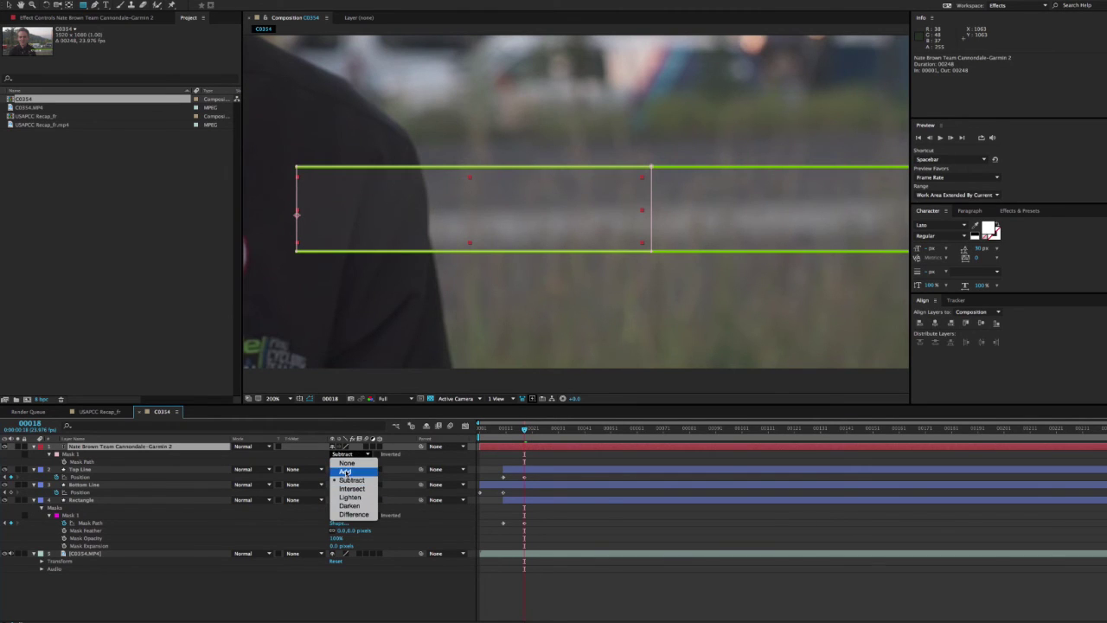
pyautogui.click(345, 472)
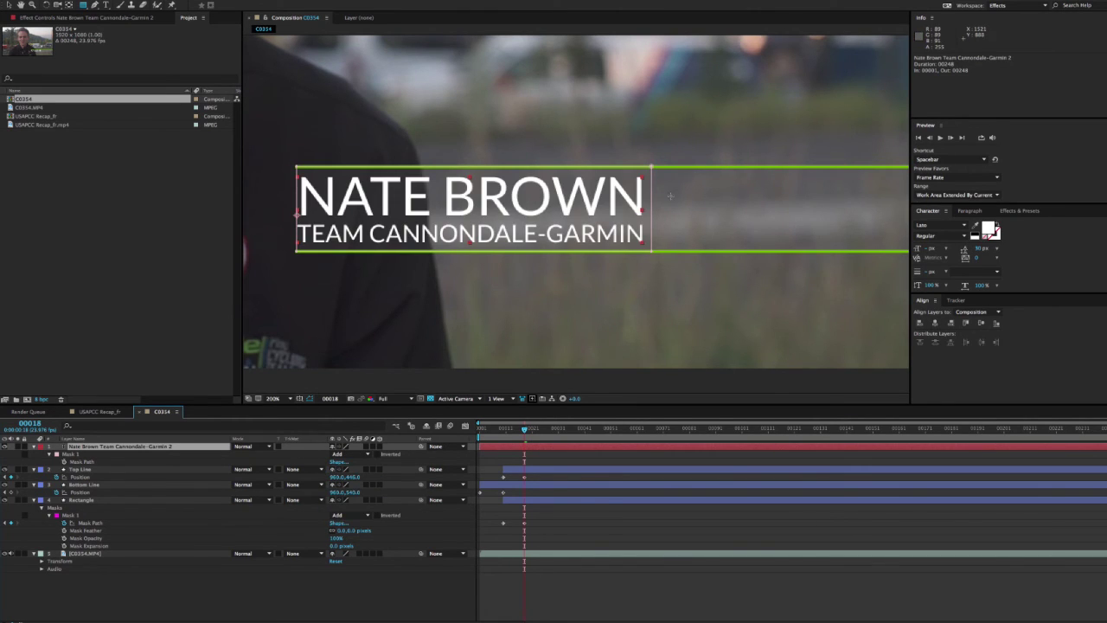
pyautogui.click(78, 462)
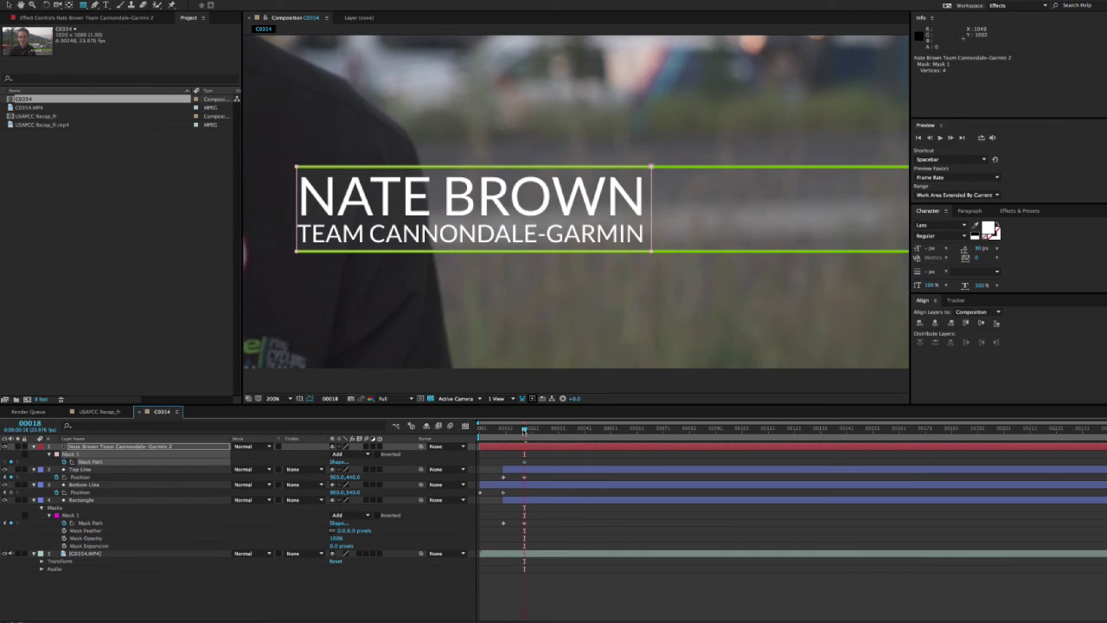
# At frame 10, drag the title mask's top edge down to the bottom line, hiding the text.
pyautogui.moveTo(523, 430); pyautogui.dragTo(507, 433)
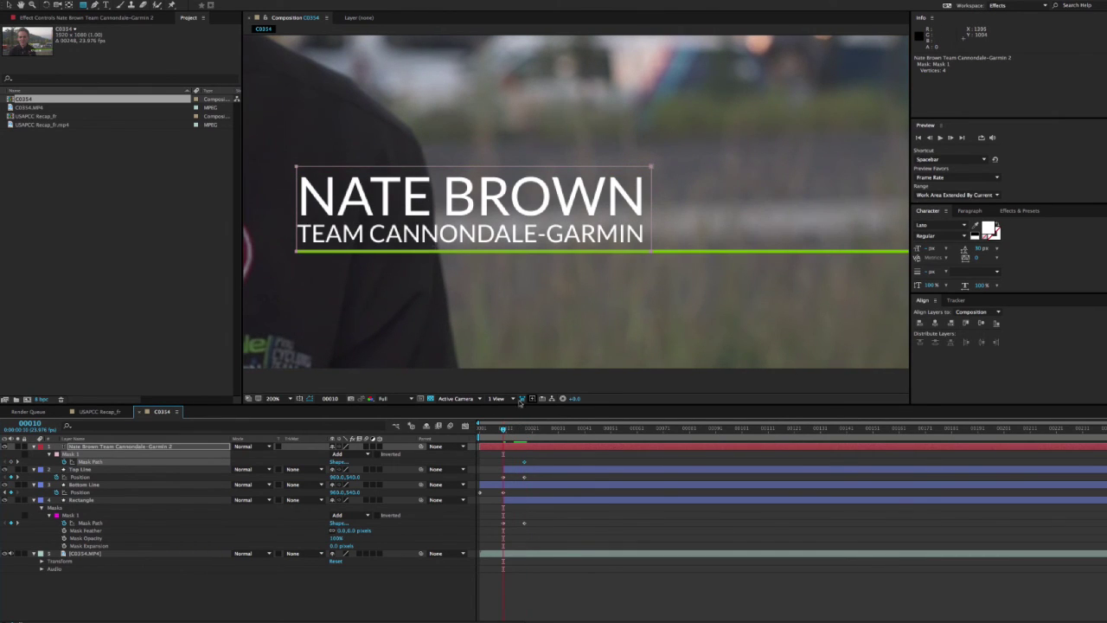
pyautogui.press('v')
pyautogui.click(296, 167)
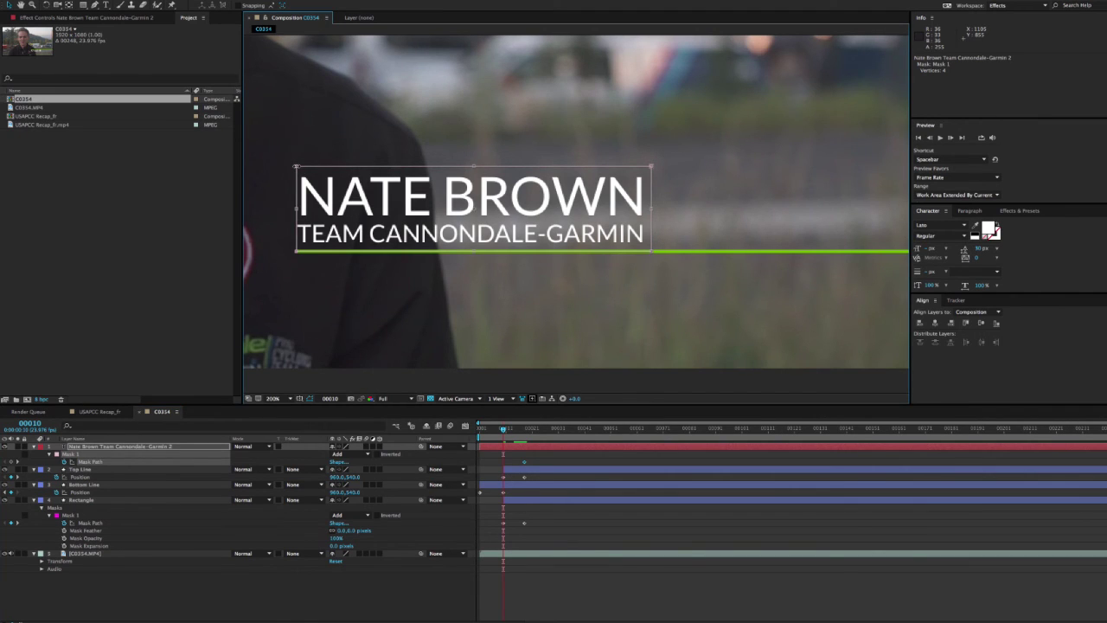
pyautogui.moveTo(474, 166); pyautogui.dragTo(476, 251)
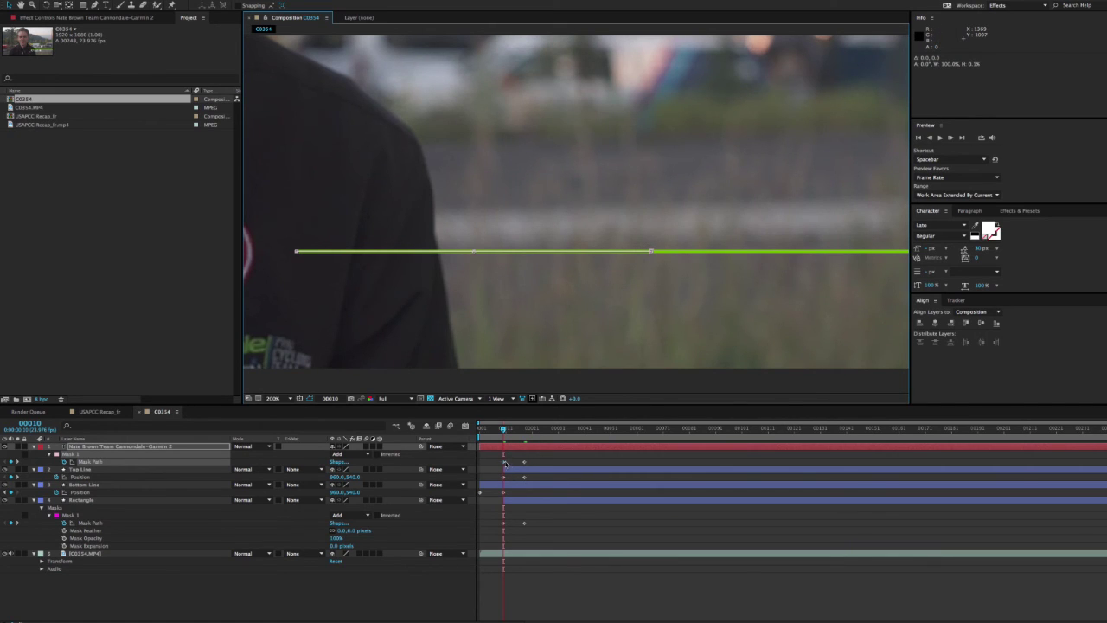
pyautogui.click(422, 596)
pyautogui.moveTo(503, 430)
pyautogui.mouseDown()
pyautogui.moveTo(532, 429)
pyautogui.moveTo(508, 430)
pyautogui.mouseUp()
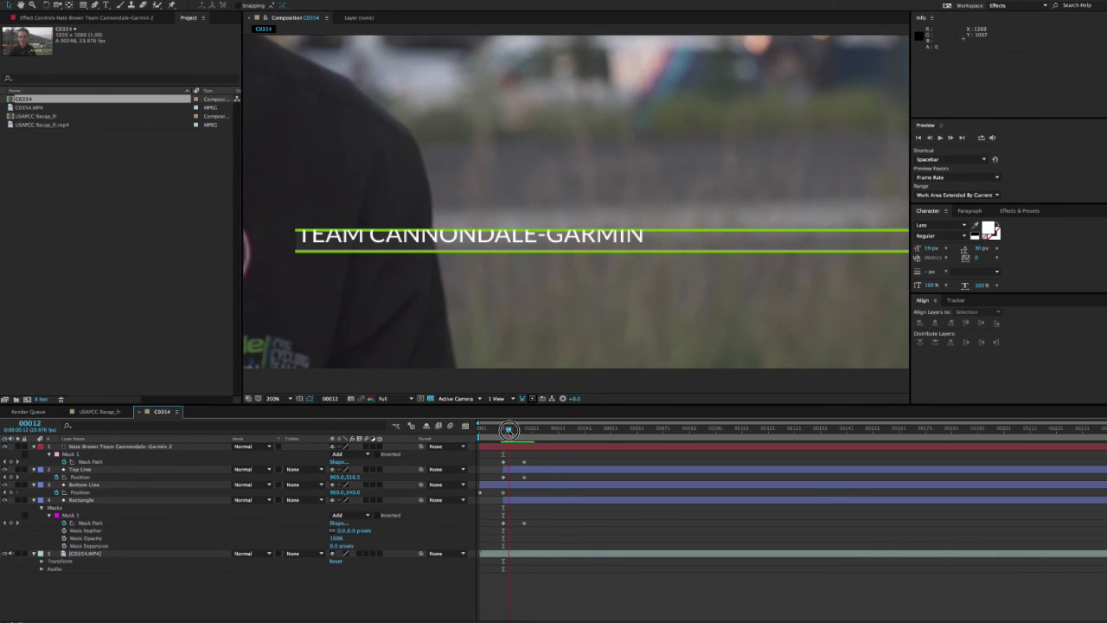
# Move the title layer below Top Line and scrub until NATE BROWN is fully revealed.
pyautogui.click(83, 447)
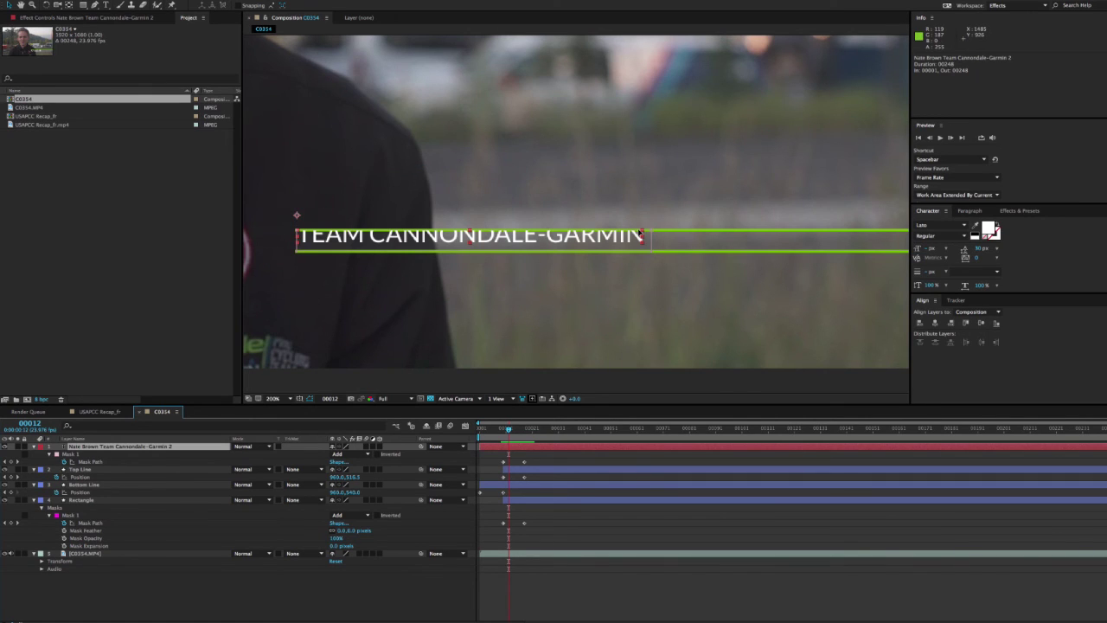
pyautogui.press('pagedown')
pyautogui.press('pagedown')
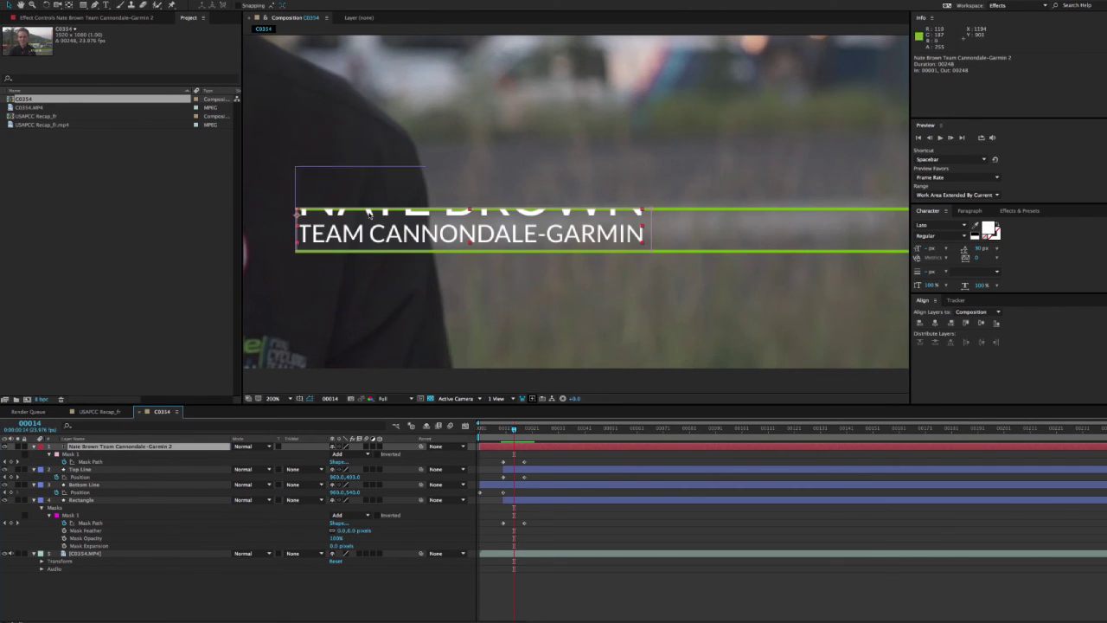
pyautogui.moveTo(101, 447); pyautogui.dragTo(101, 477)
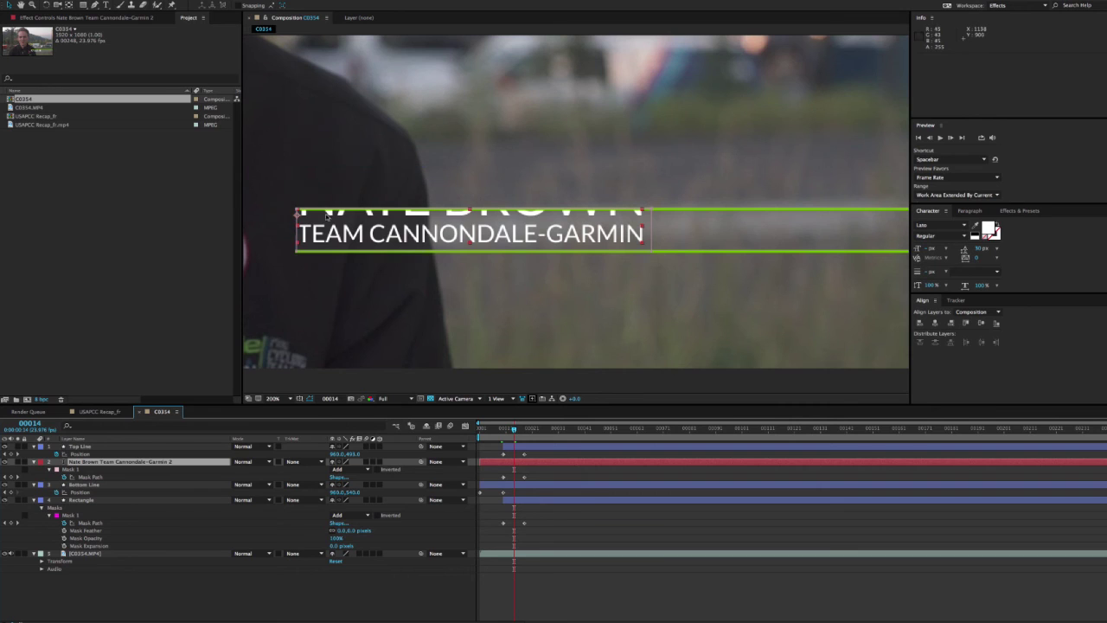
pyautogui.moveTo(516, 430); pyautogui.dragTo(553, 429)
pyautogui.click(740, 313)
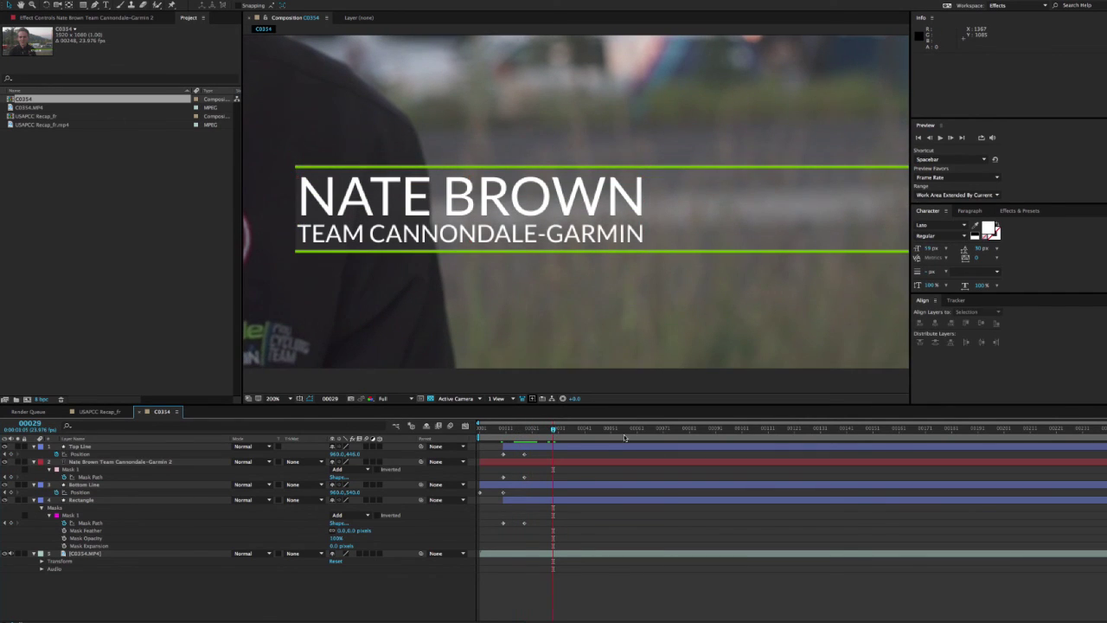
pyautogui.scroll(-1, 654, 303)
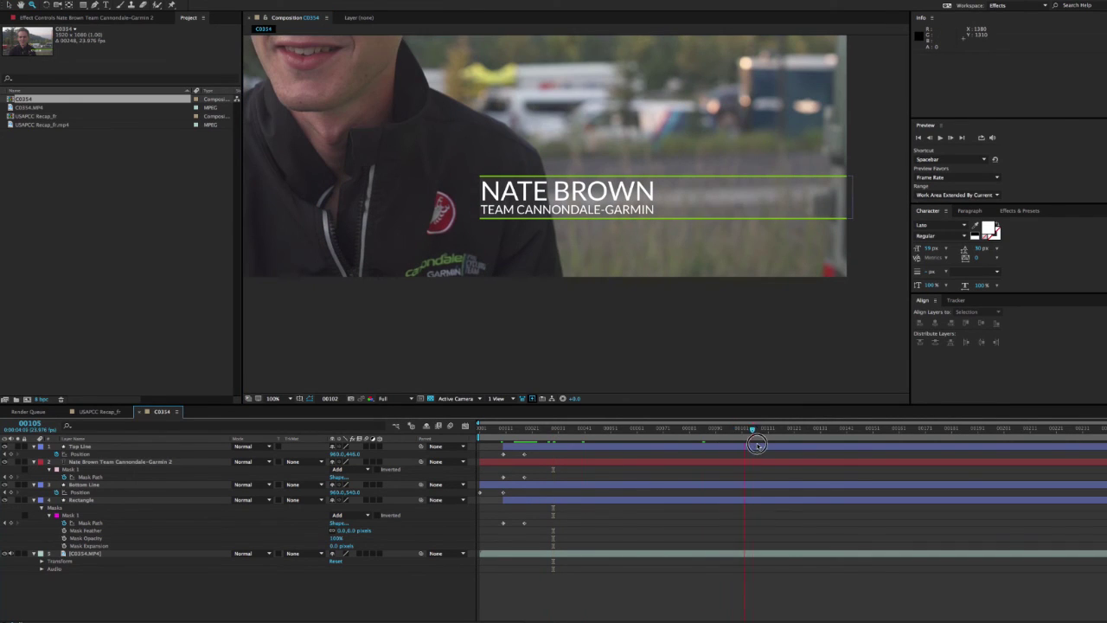
pyautogui.click(787, 437)
pyautogui.press('n')
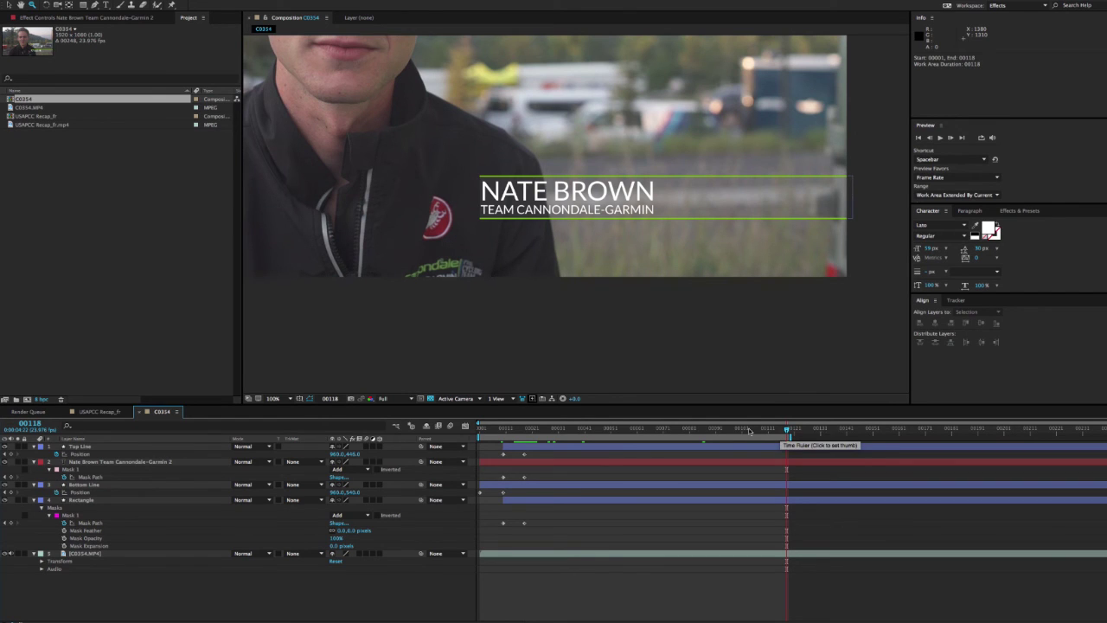
pyautogui.moveTo(518, 428); pyautogui.dragTo(479, 428)
pyautogui.scroll(-2, 617, 236)
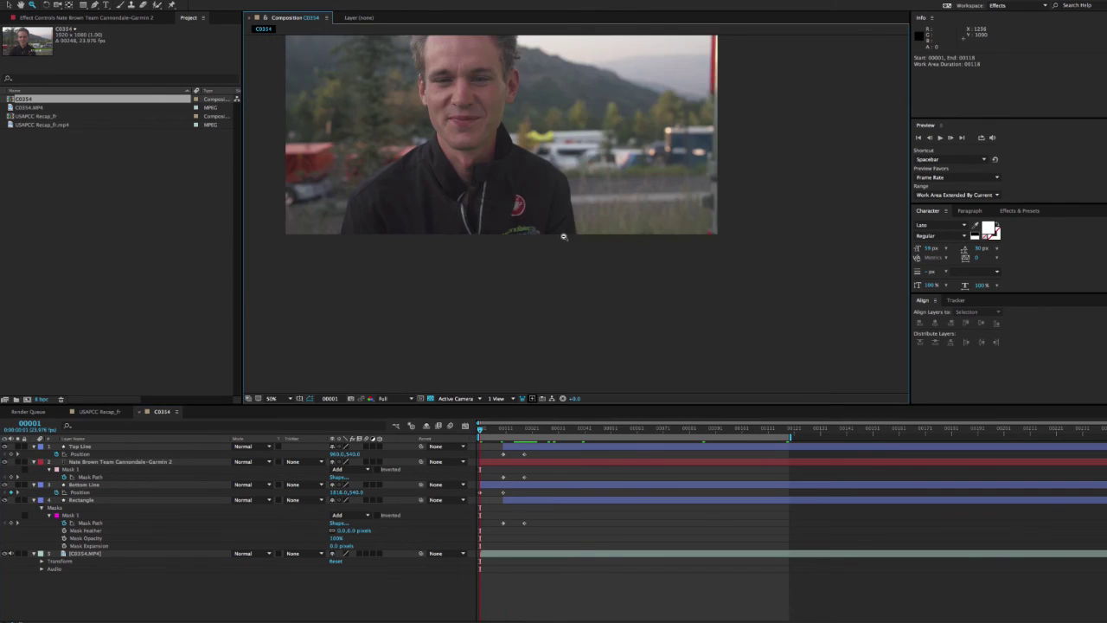
pyautogui.press('space')
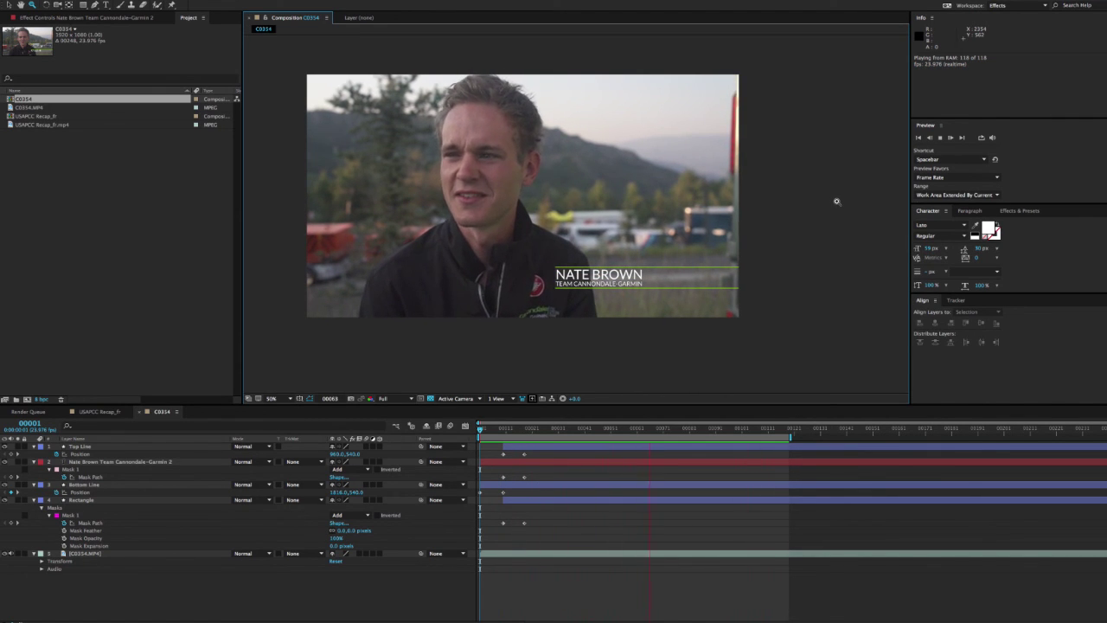
pyautogui.press('space')
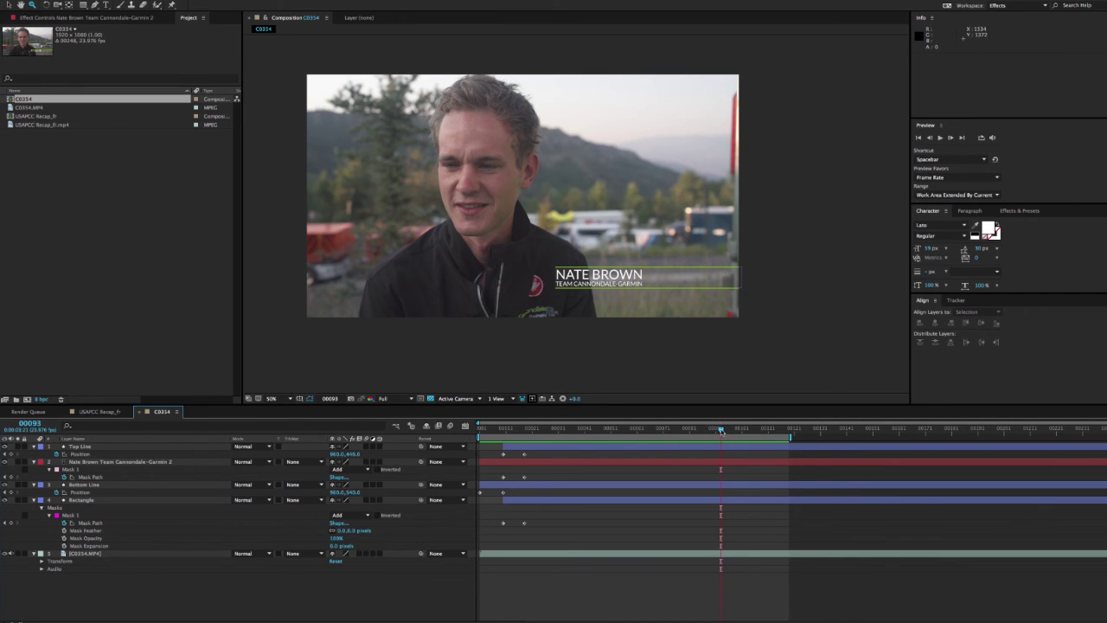
pyautogui.moveTo(720, 430); pyautogui.dragTo(684, 430)
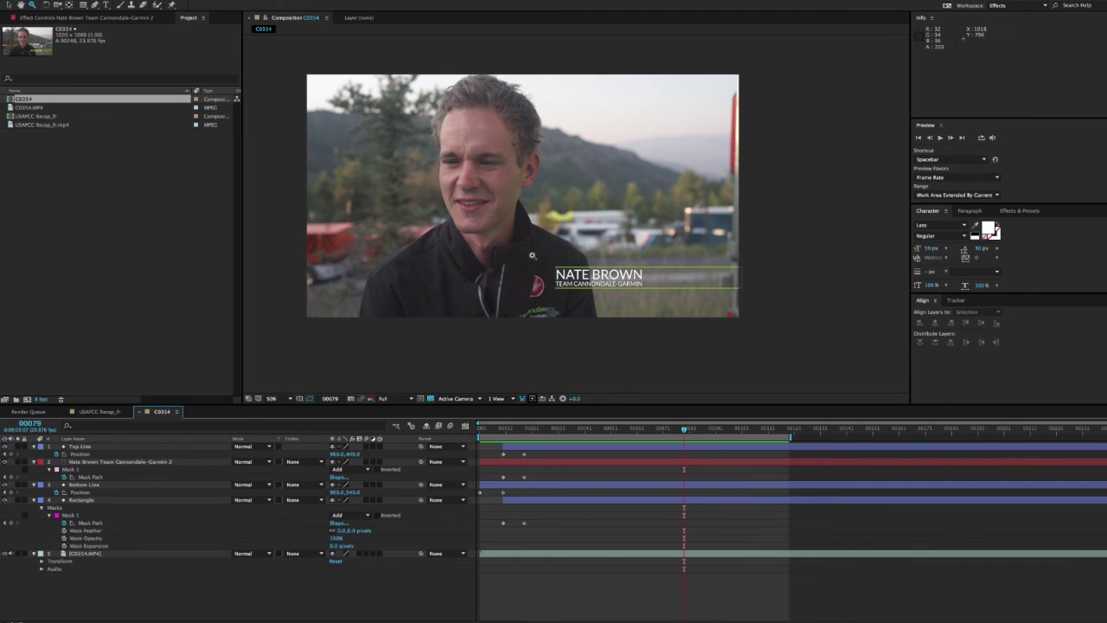
pyautogui.press('space')
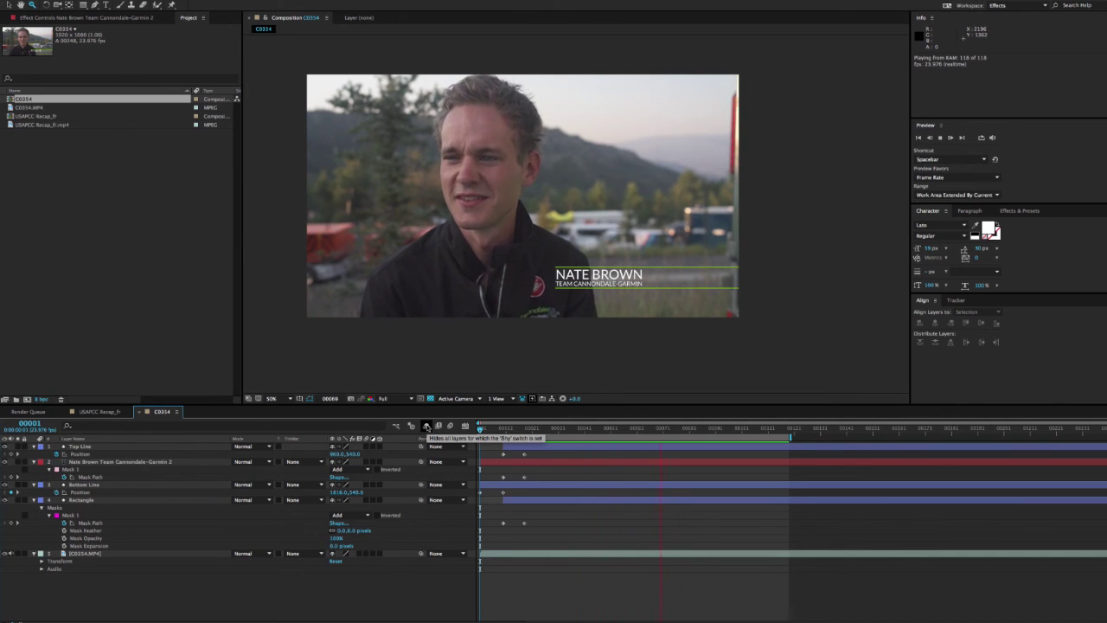
pyautogui.click(689, 429)
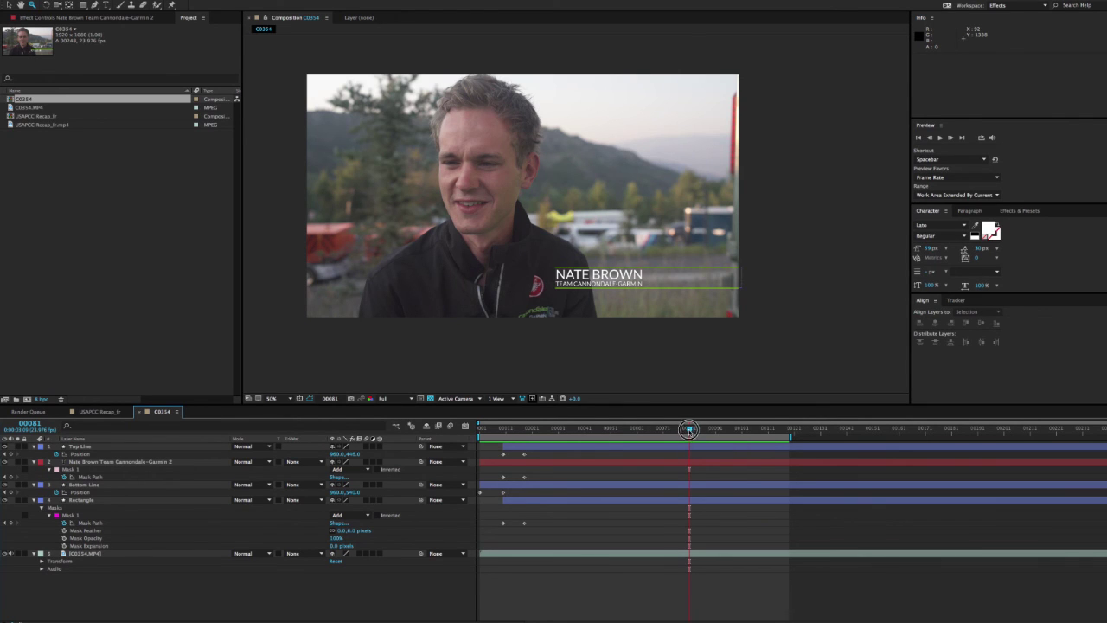
pyautogui.moveTo(689, 431); pyautogui.dragTo(523, 430)
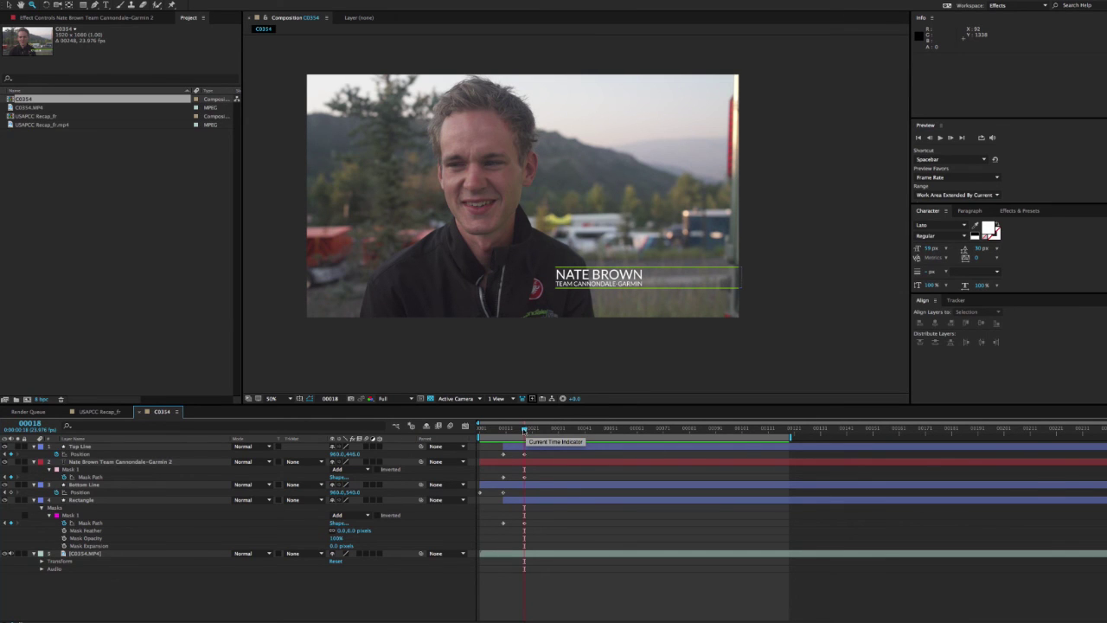
pyautogui.moveTo(524, 429)
pyautogui.mouseDown()
pyautogui.moveTo(510, 441)
pyautogui.moveTo(524, 441)
pyautogui.mouseUp()
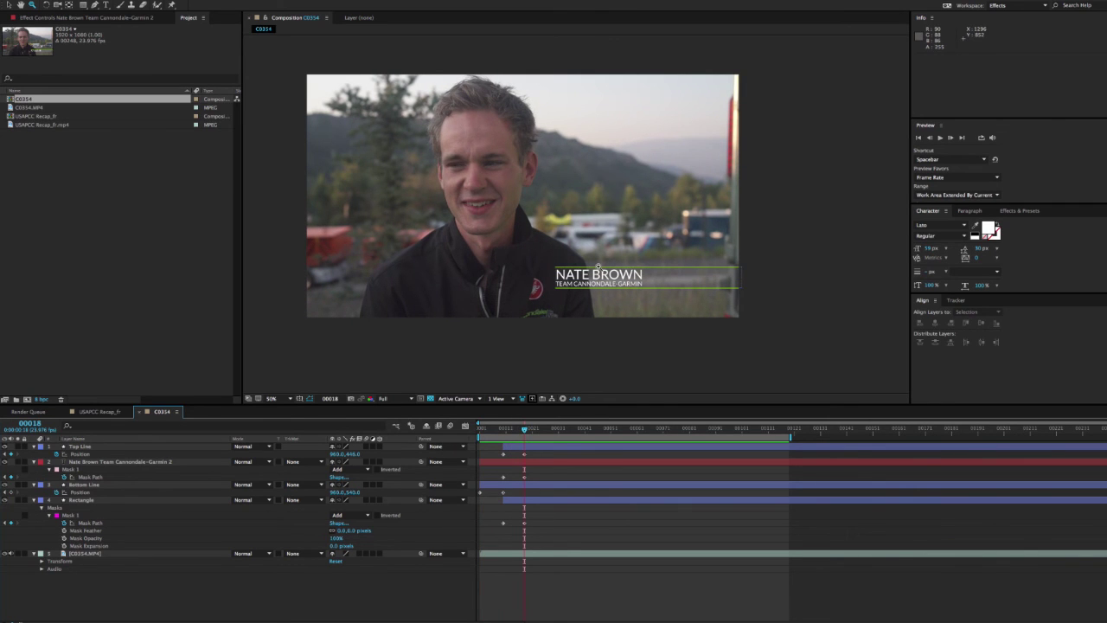
pyautogui.moveTo(525, 429); pyautogui.dragTo(711, 434)
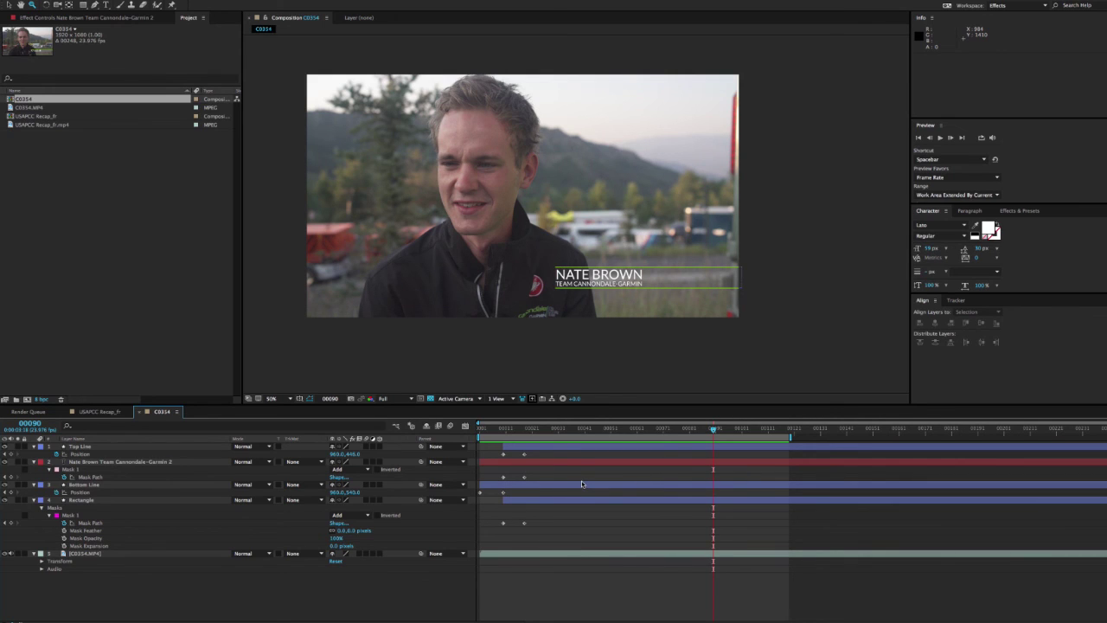
pyautogui.press('v')
pyautogui.moveTo(481, 462); pyautogui.dragTo(502, 464)
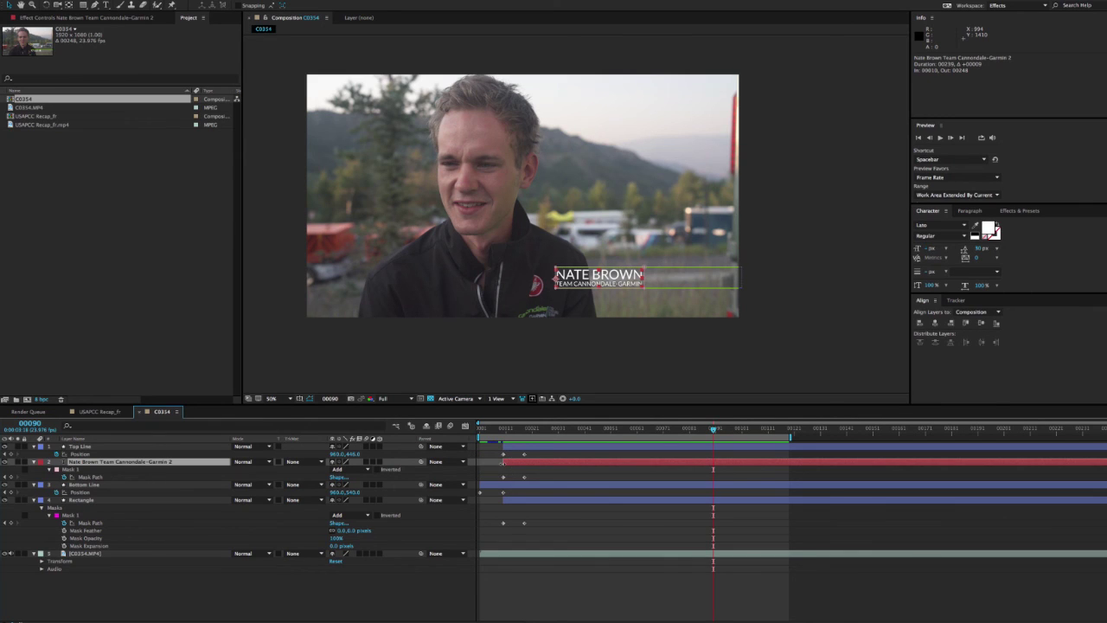
pyautogui.moveTo(503, 462)
pyautogui.mouseDown()
pyautogui.moveTo(481, 462)
pyautogui.moveTo(709, 470)
pyautogui.moveTo(493, 462)
pyautogui.moveTo(503, 467)
pyautogui.mouseUp()
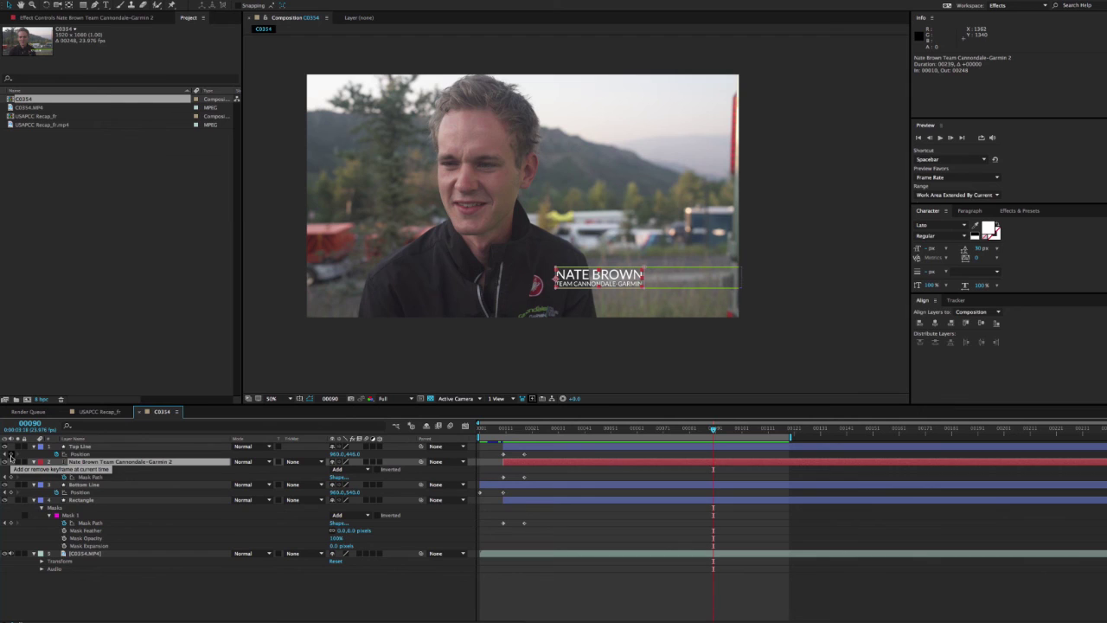
pyautogui.click(92, 447)
pyautogui.click(91, 468)
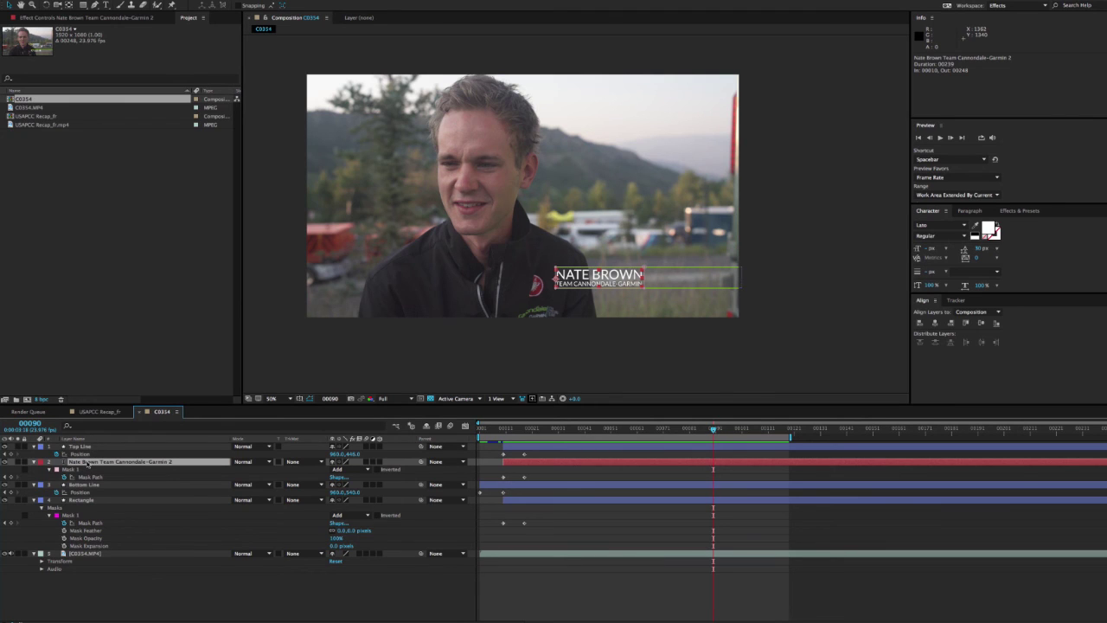
pyautogui.click(85, 501)
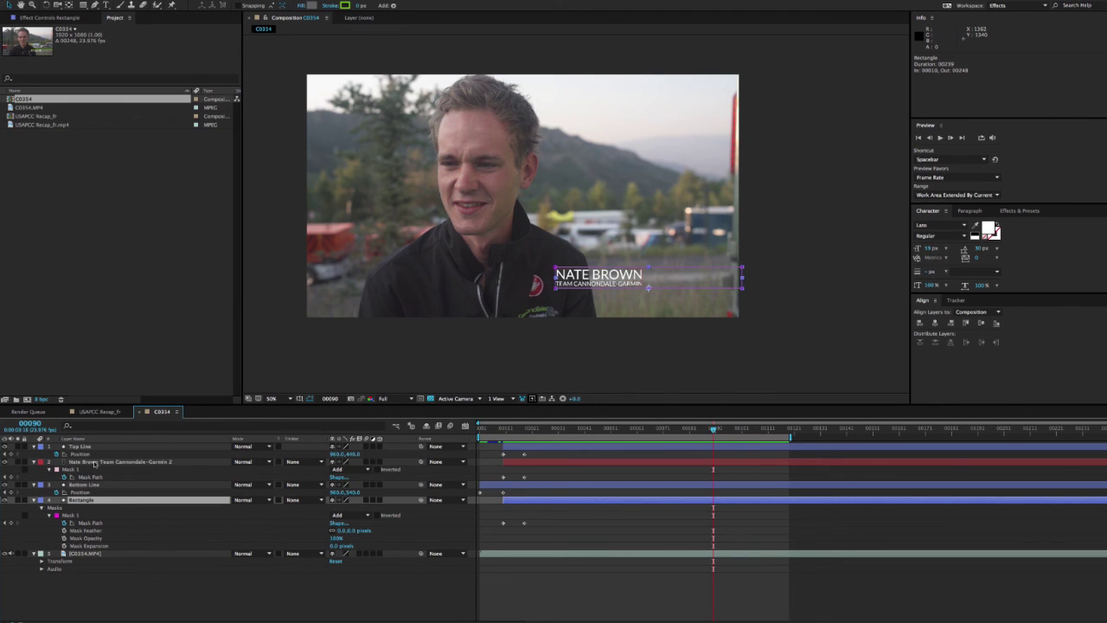
# Add a Top Line Position keyframe at frame 90, trying and undoing a 540 vertical value.
pyautogui.click(87, 446)
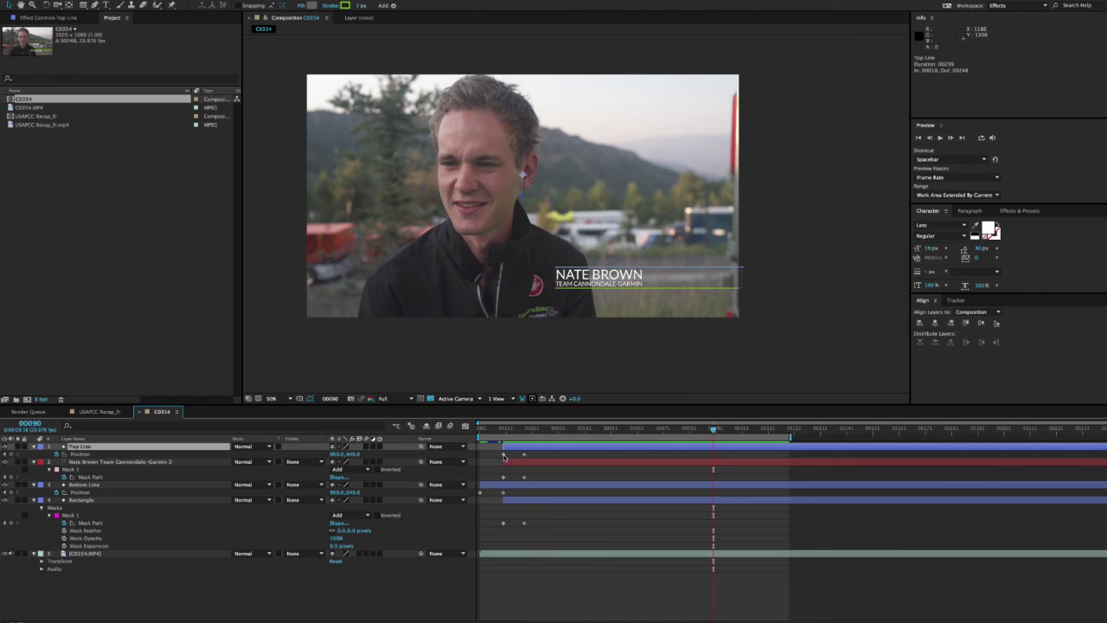
pyautogui.moveTo(524, 456)
pyautogui.click(11, 454)
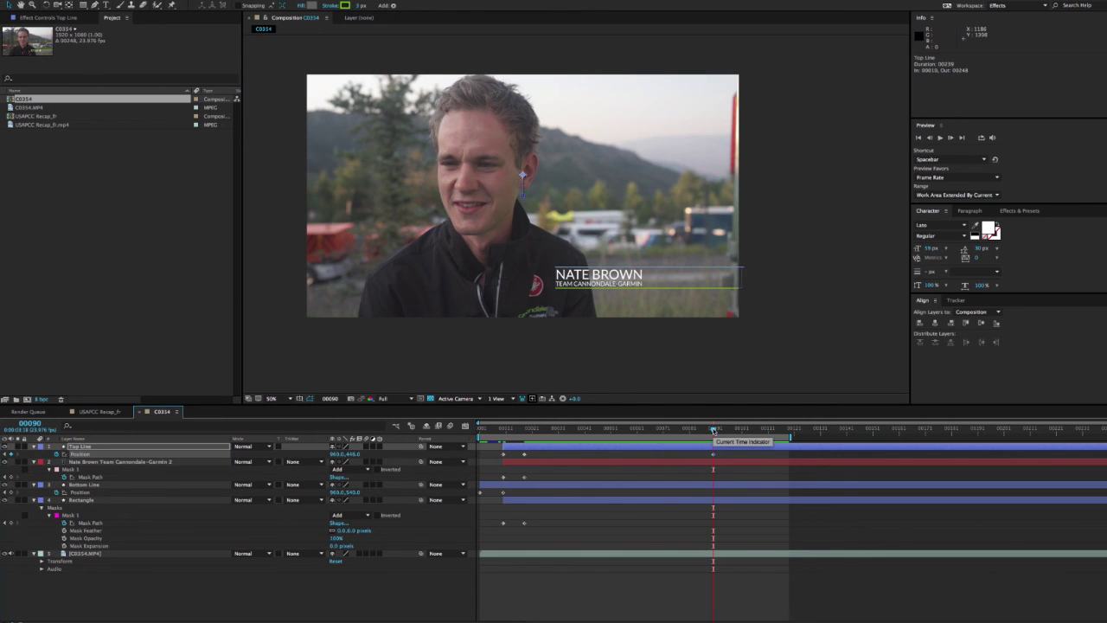
pyautogui.moveTo(713, 430); pyautogui.dragTo(736, 442)
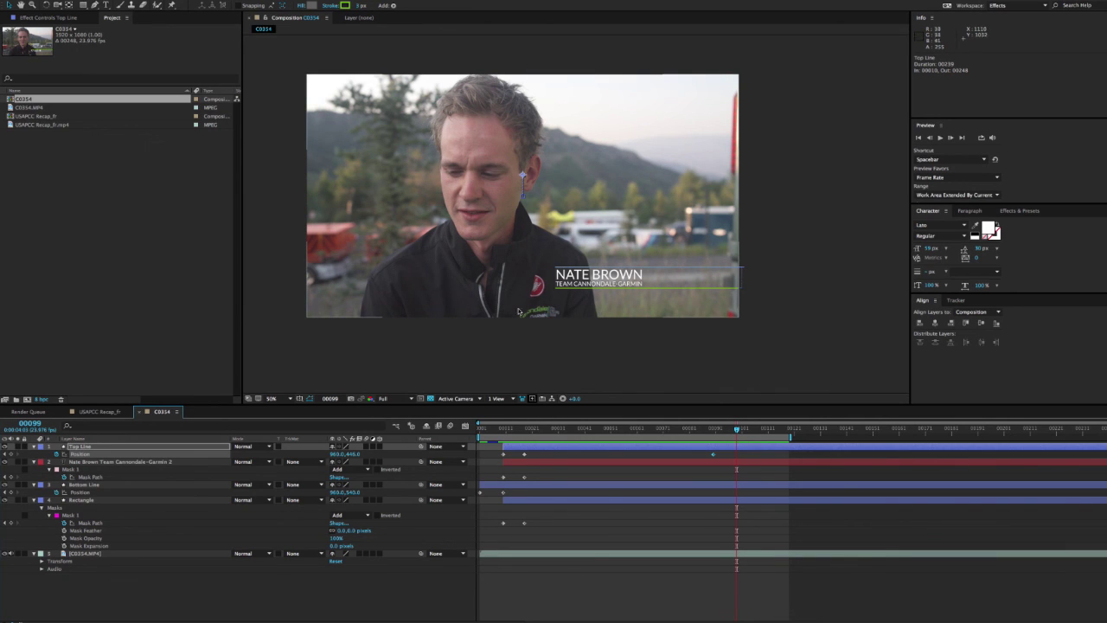
pyautogui.click(352, 454)
pyautogui.write('540')
pyautogui.press('Return')
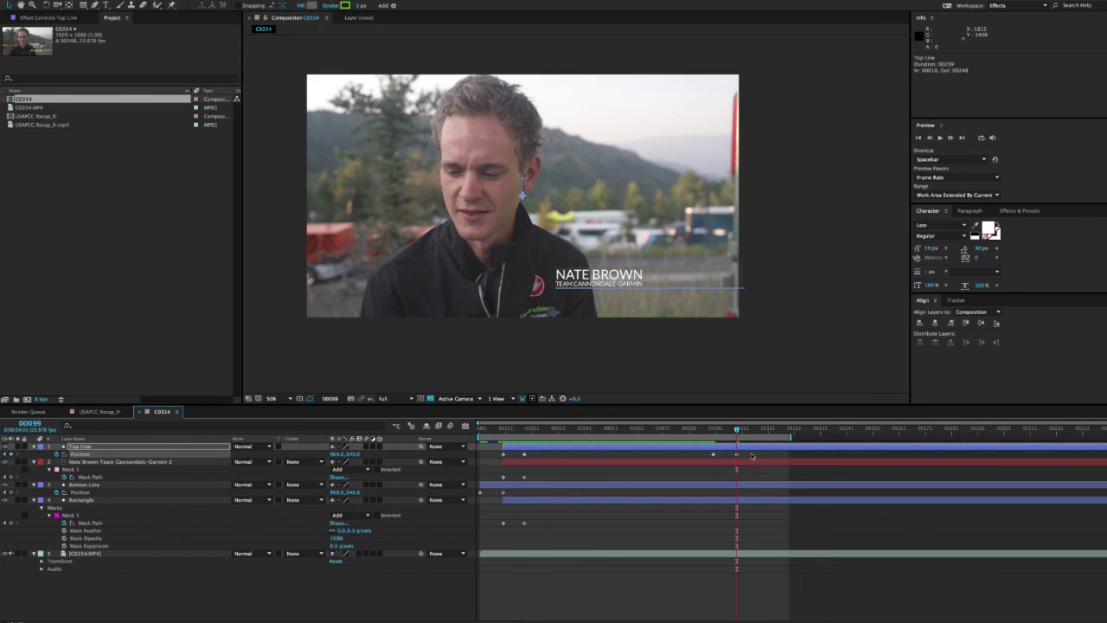
pyautogui.hotkey('ctrl', 'z')
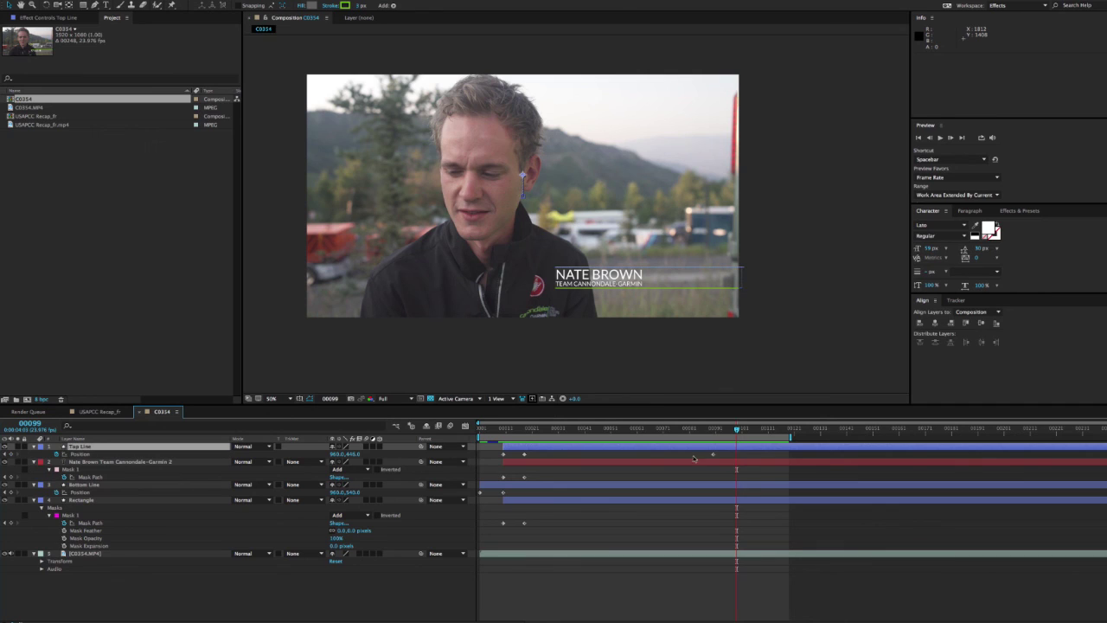
# Copy Top Line's first Position keyframe and paste it at frame 99 for the exit.
pyautogui.moveTo(510, 456)
pyautogui.mouseDown()
pyautogui.moveTo(491, 447)
pyautogui.moveTo(495, 459)
pyautogui.mouseUp()
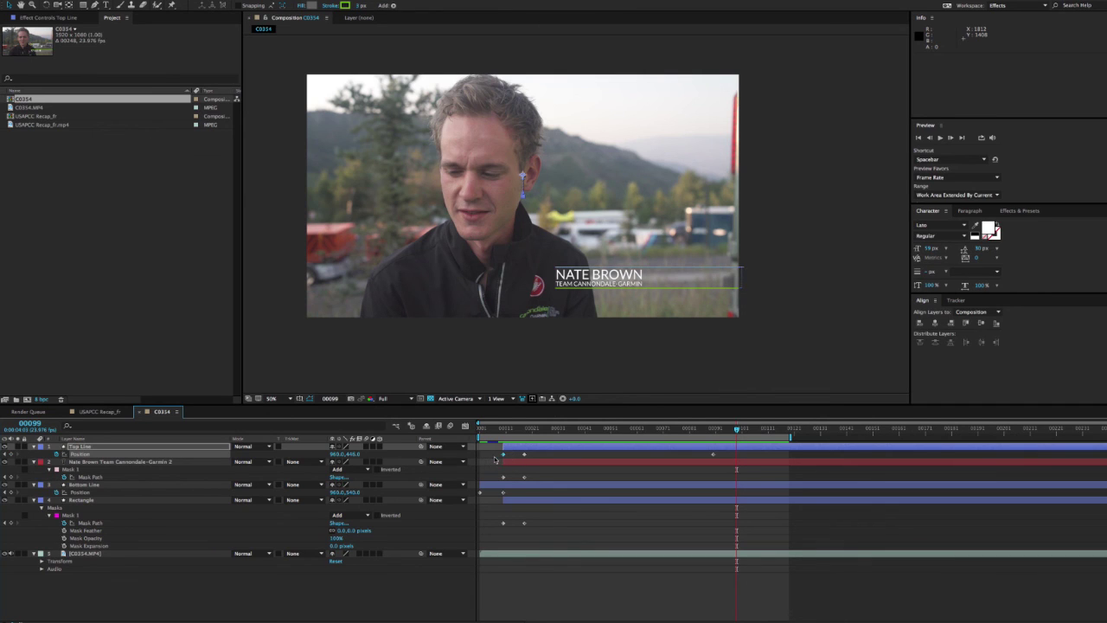
pyautogui.hotkey('ctrl', 'c')
pyautogui.hotkey('ctrl', 'v')
pyautogui.moveTo(723, 430)
pyautogui.mouseDown()
pyautogui.moveTo(736, 430)
pyautogui.moveTo(694, 429)
pyautogui.moveTo(736, 430)
pyautogui.mouseUp()
pyautogui.moveTo(736, 430)
pyautogui.mouseDown()
pyautogui.moveTo(712, 429)
pyautogui.moveTo(736, 429)
pyautogui.mouseUp()
pyautogui.press('j')
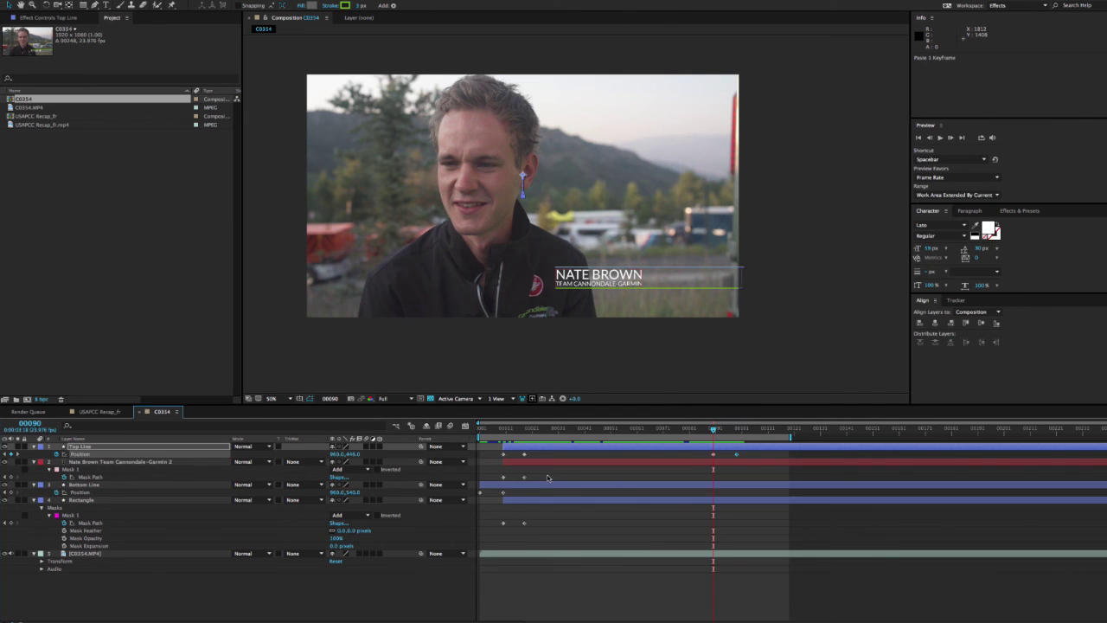
# Copy the name text's two Mask Path keyframes and paste them at frame 90.
pyautogui.click(538, 476)
pyautogui.moveTo(540, 476); pyautogui.dragTo(482, 480)
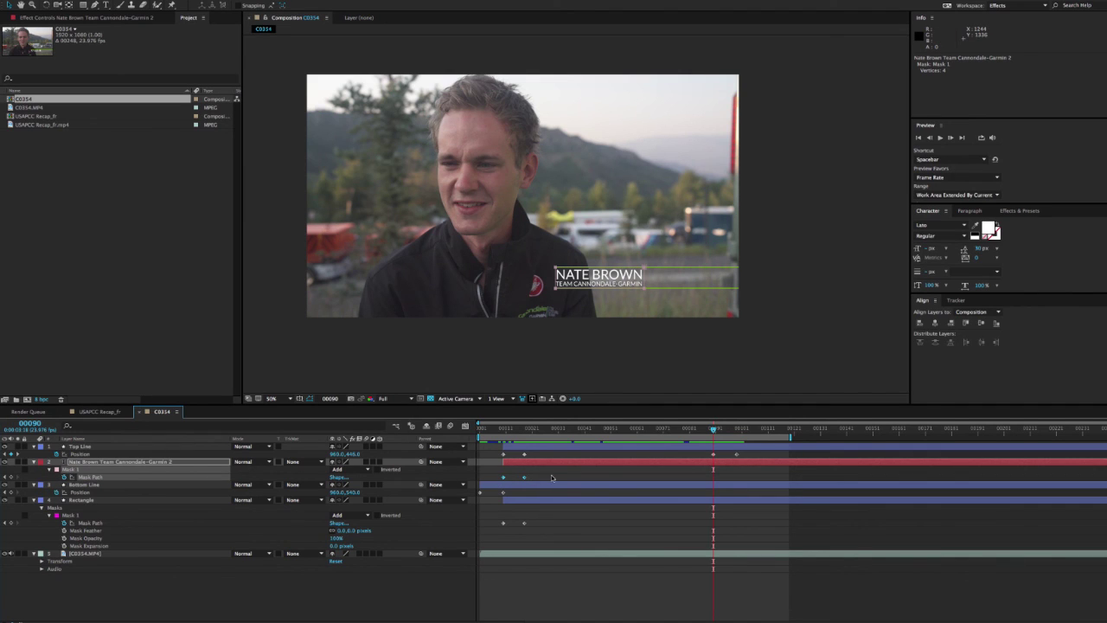
pyautogui.hotkey('ctrl', 'c')
pyautogui.hotkey('ctrl', 'v')
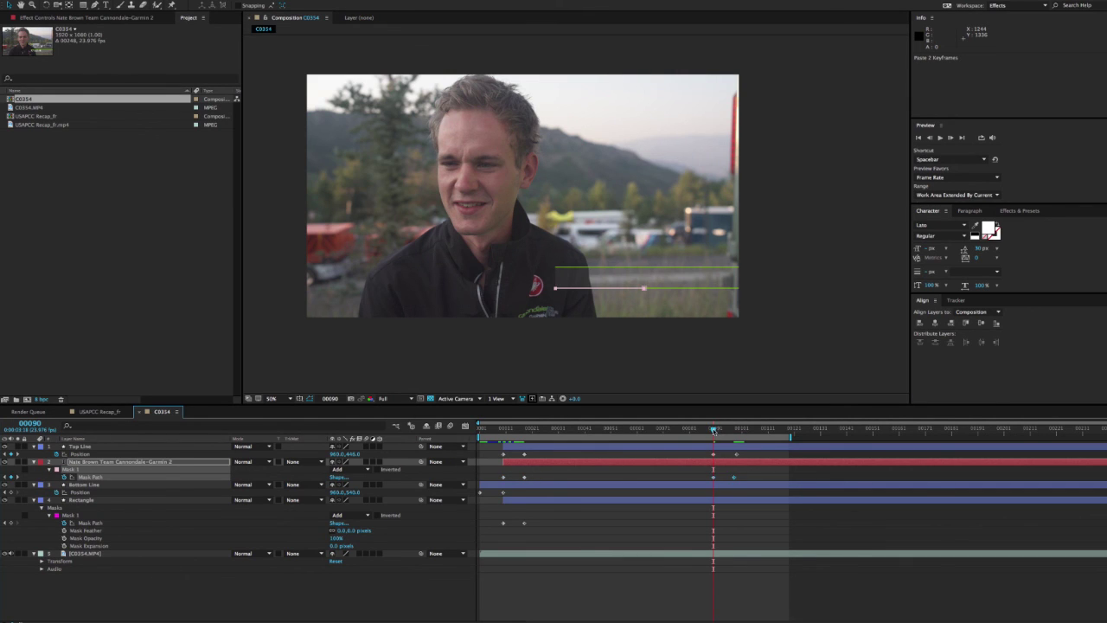
# Time-reverse the pasted title Mask Path keyframes and scrub to frame 88 to check the wipe-out.
pyautogui.moveTo(713, 430); pyautogui.dragTo(712, 467)
pyautogui.rightClick(713, 478)
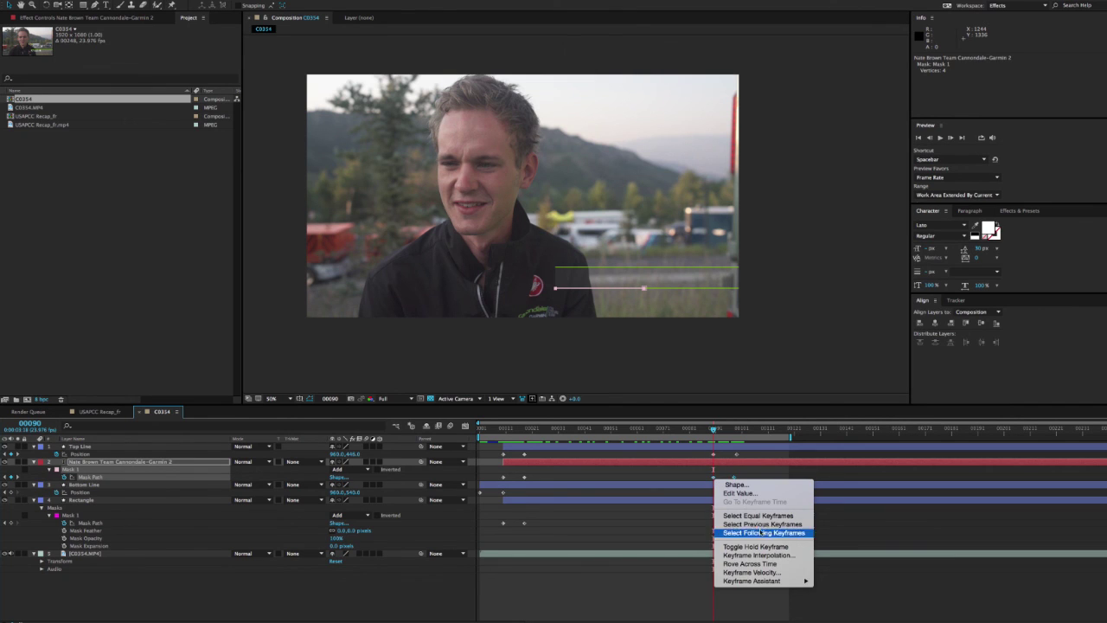
pyautogui.moveTo(766, 584)
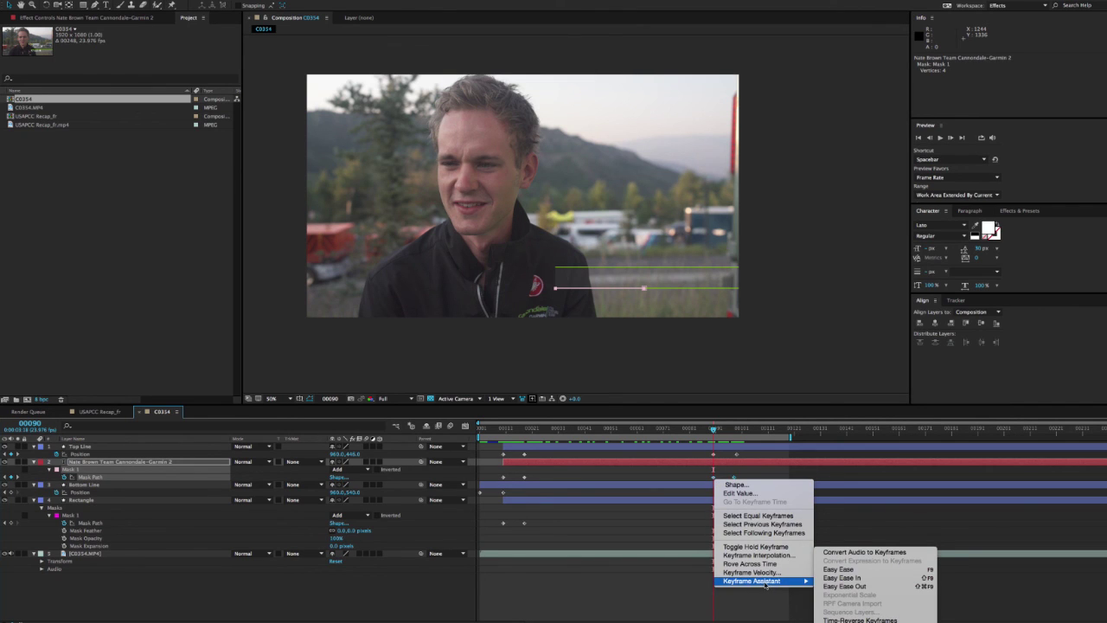
pyautogui.click(854, 619)
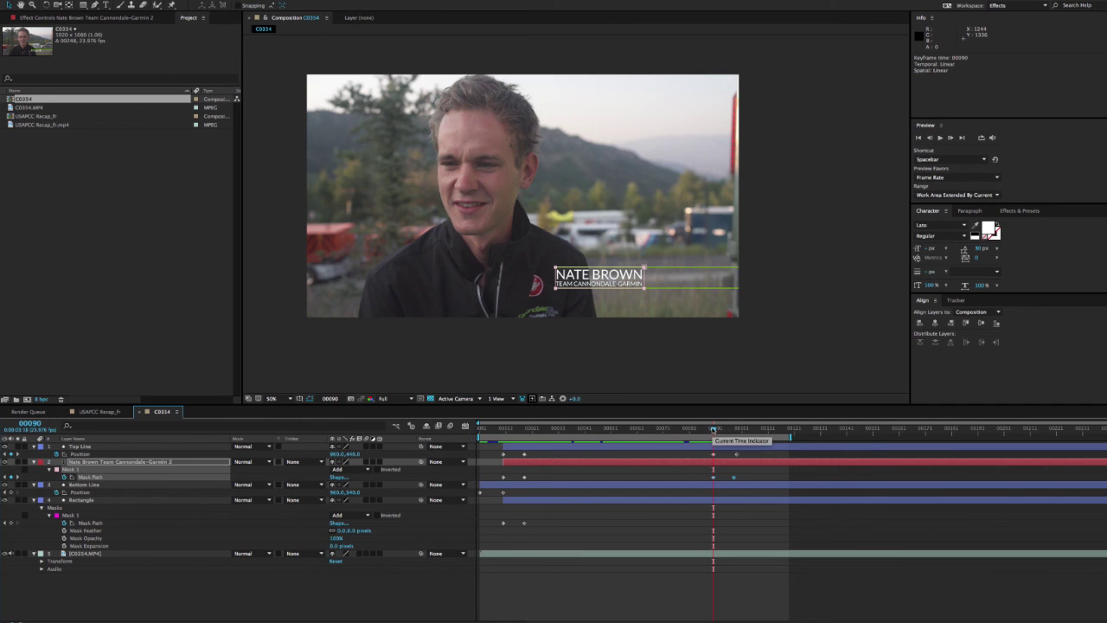
pyautogui.moveTo(714, 429); pyautogui.dragTo(519, 445)
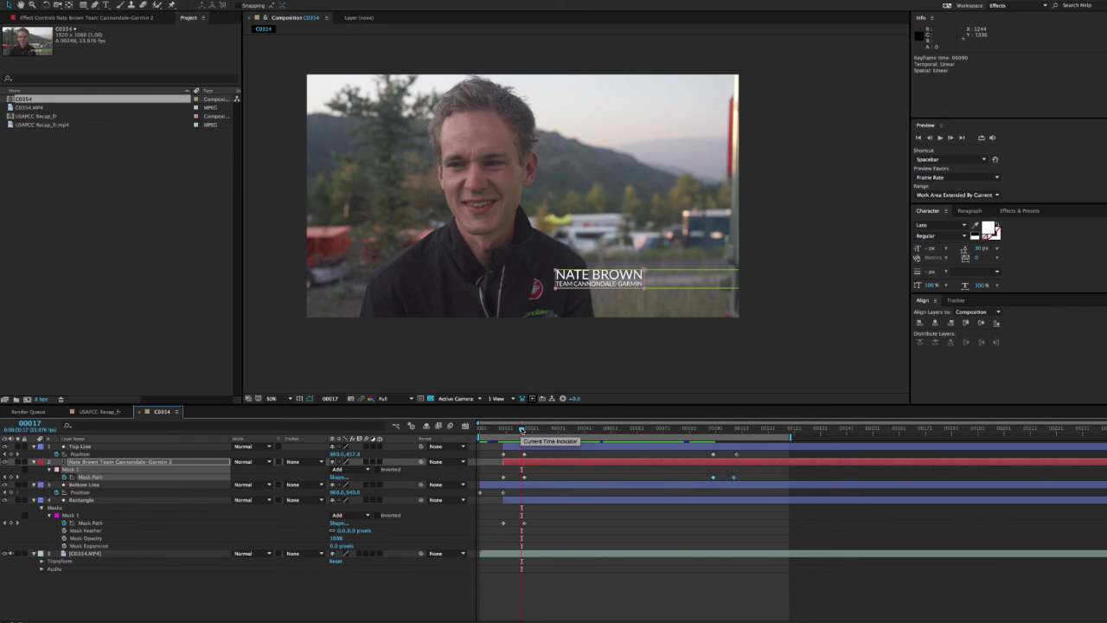
pyautogui.moveTo(521, 429); pyautogui.dragTo(708, 430)
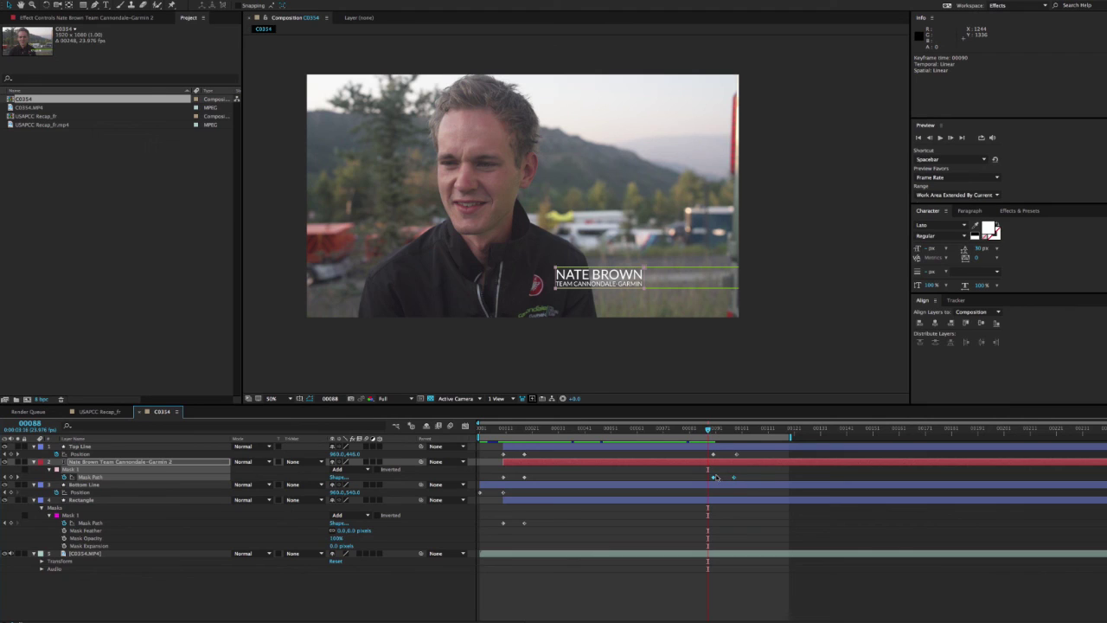
pyautogui.click(714, 478)
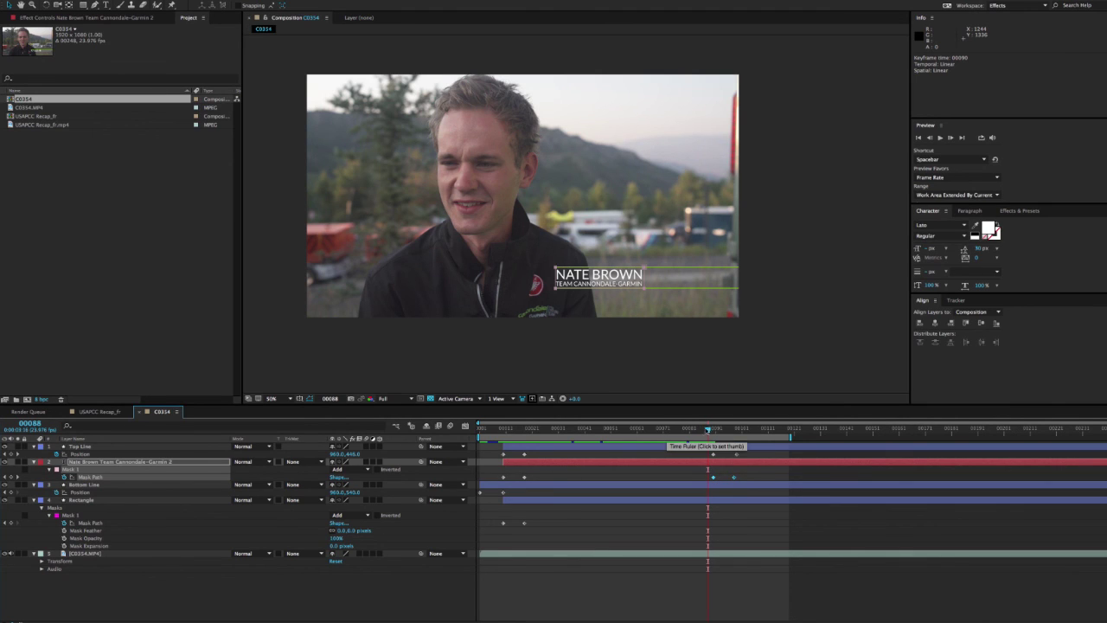
# Copy the Rectangle's two Mask Path keyframes, paste them at frame 90, and time-reverse them.
pyautogui.click(733, 430)
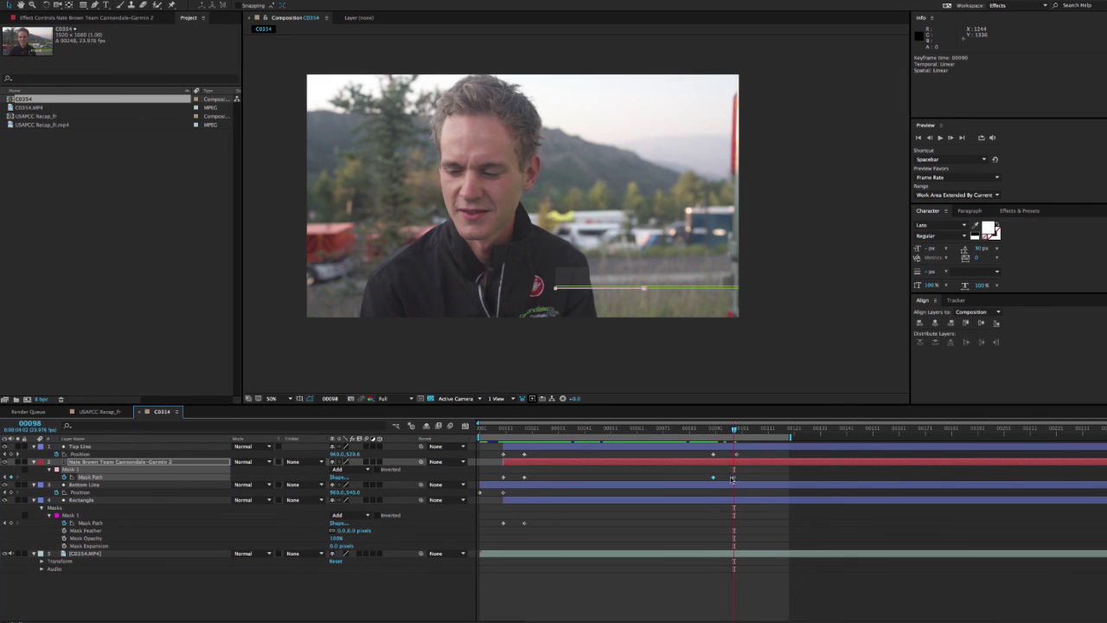
pyautogui.click(735, 455)
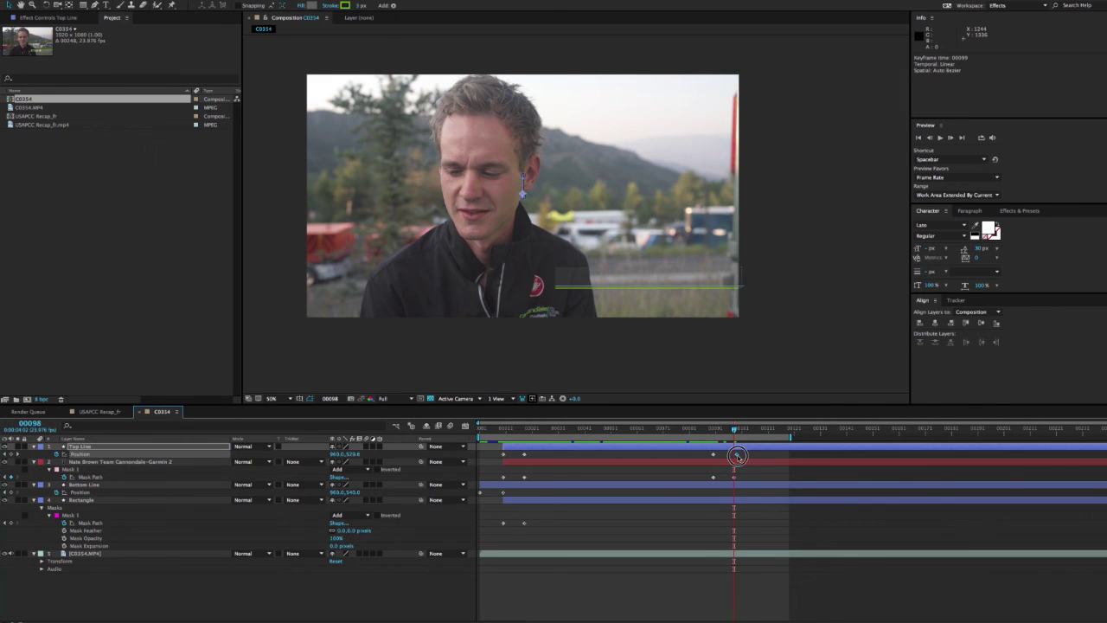
pyautogui.moveTo(732, 428); pyautogui.dragTo(713, 428)
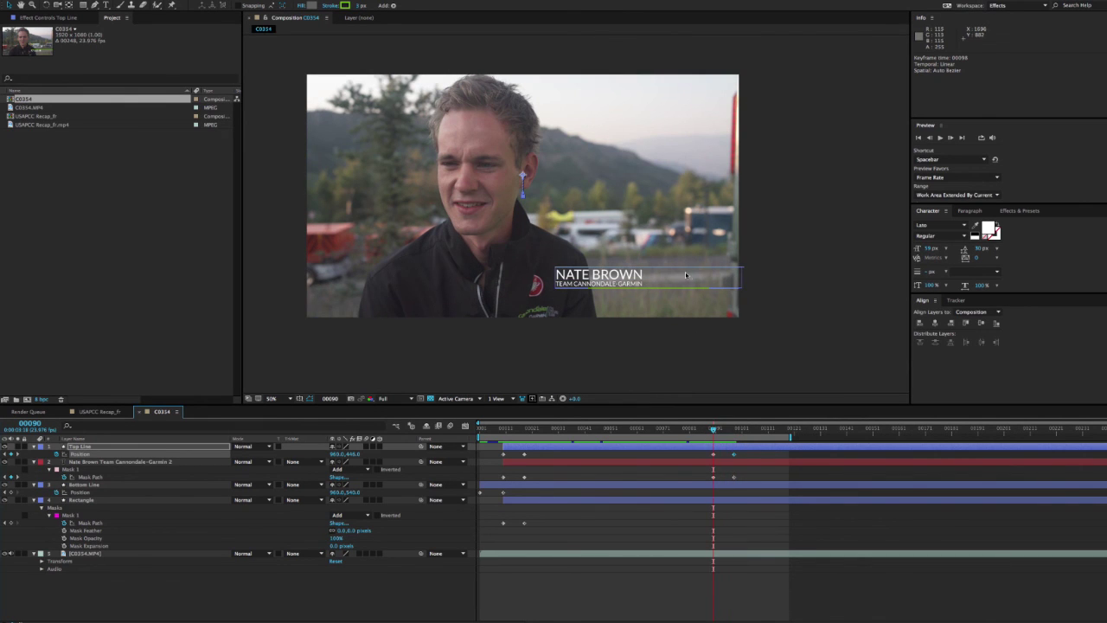
pyautogui.click(74, 501)
pyautogui.moveTo(550, 517); pyautogui.dragTo(478, 538)
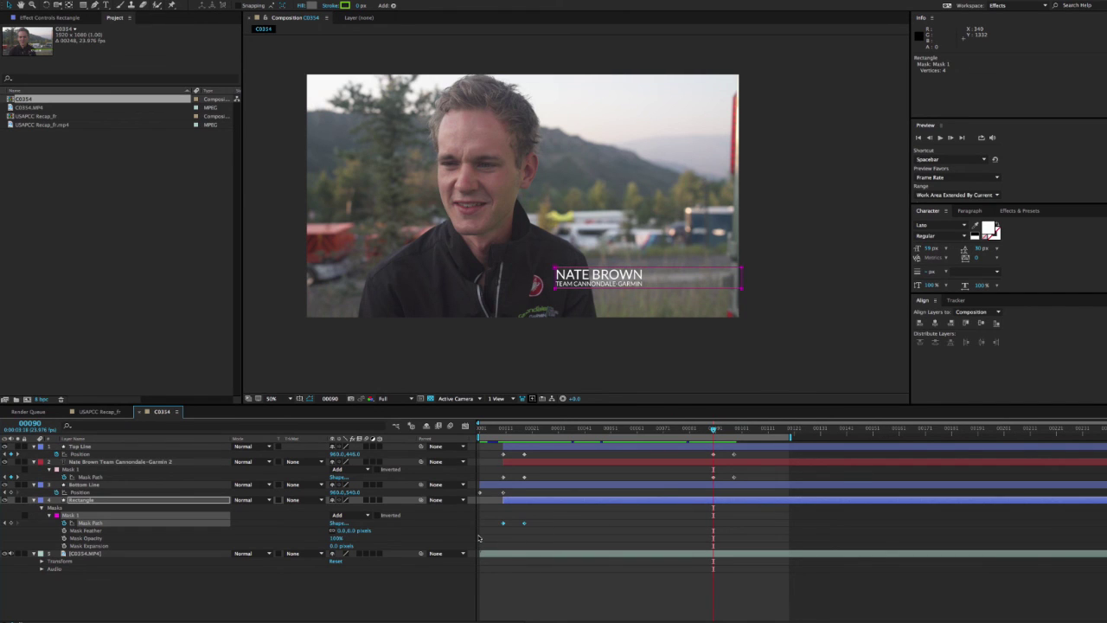
pyautogui.hotkey('ctrl', 'c')
pyautogui.hotkey('ctrl', 'v')
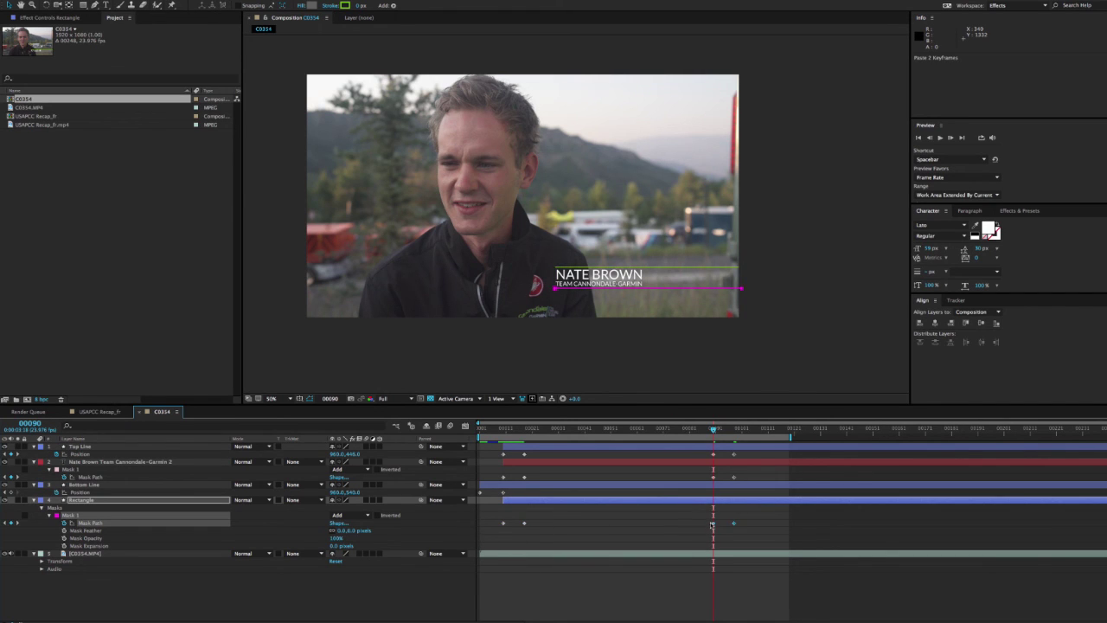
pyautogui.rightClick(713, 525)
pyautogui.moveTo(761, 619)
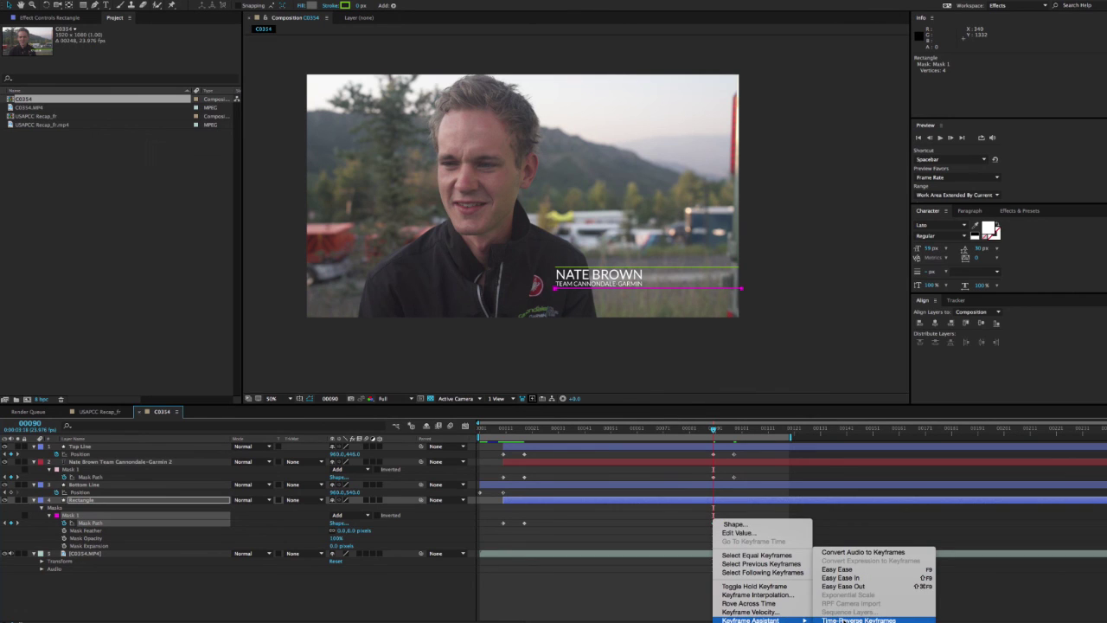
pyautogui.click(844, 619)
pyautogui.moveTo(713, 429); pyautogui.dragTo(735, 430)
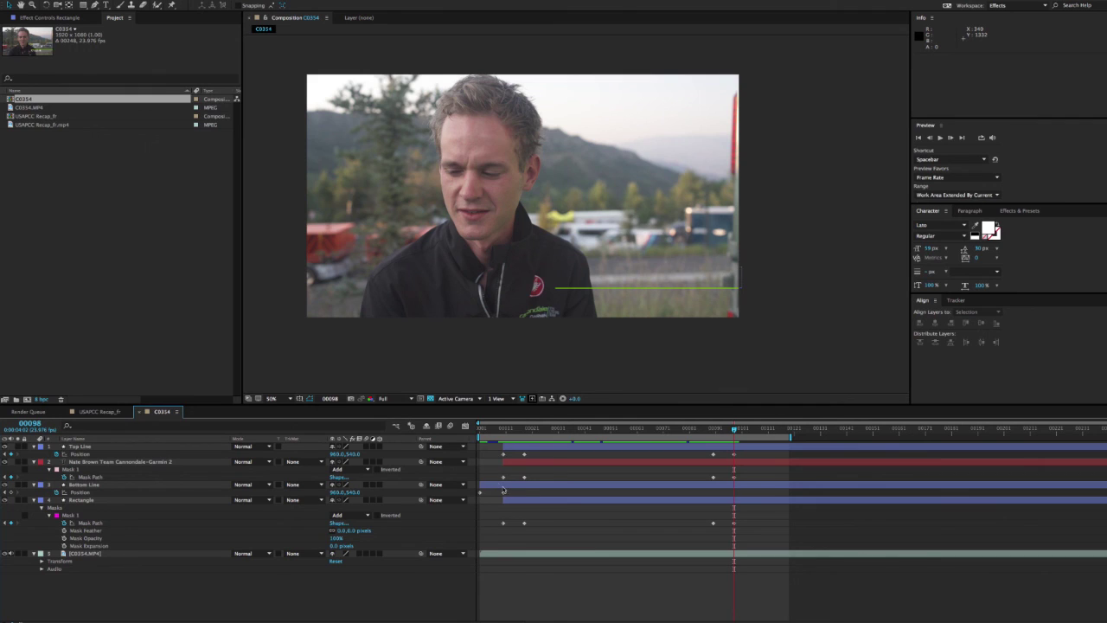
# Paste and time-reverse Bottom Line's Position keyframes, then preview the line sliding out.
pyautogui.click(503, 487)
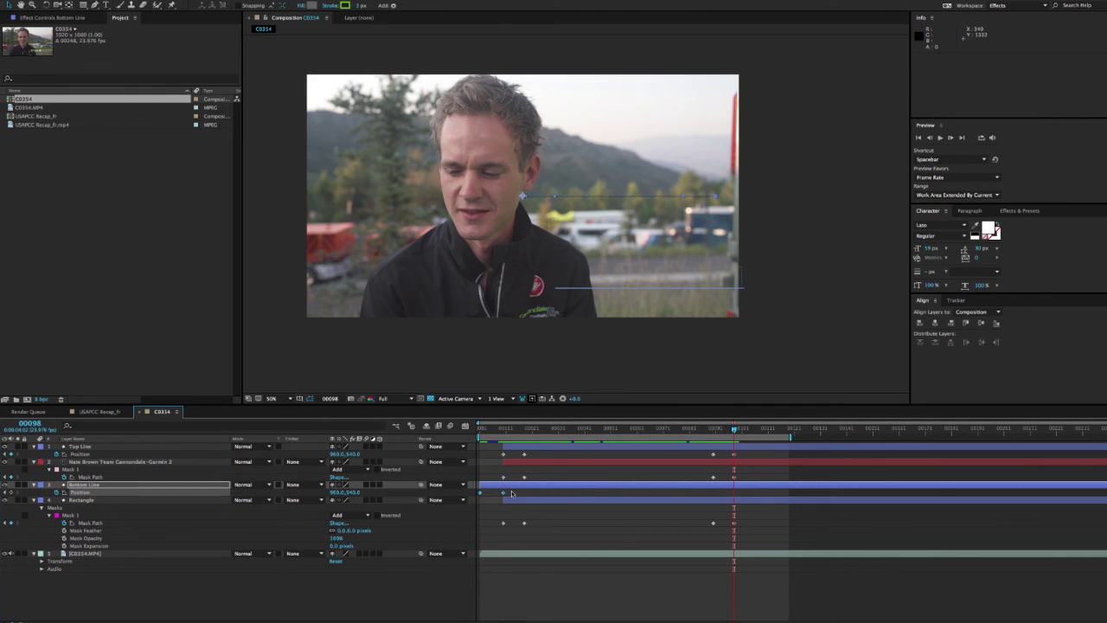
pyautogui.hotkey('ctrl', 'c')
pyautogui.hotkey('ctrl', 'v')
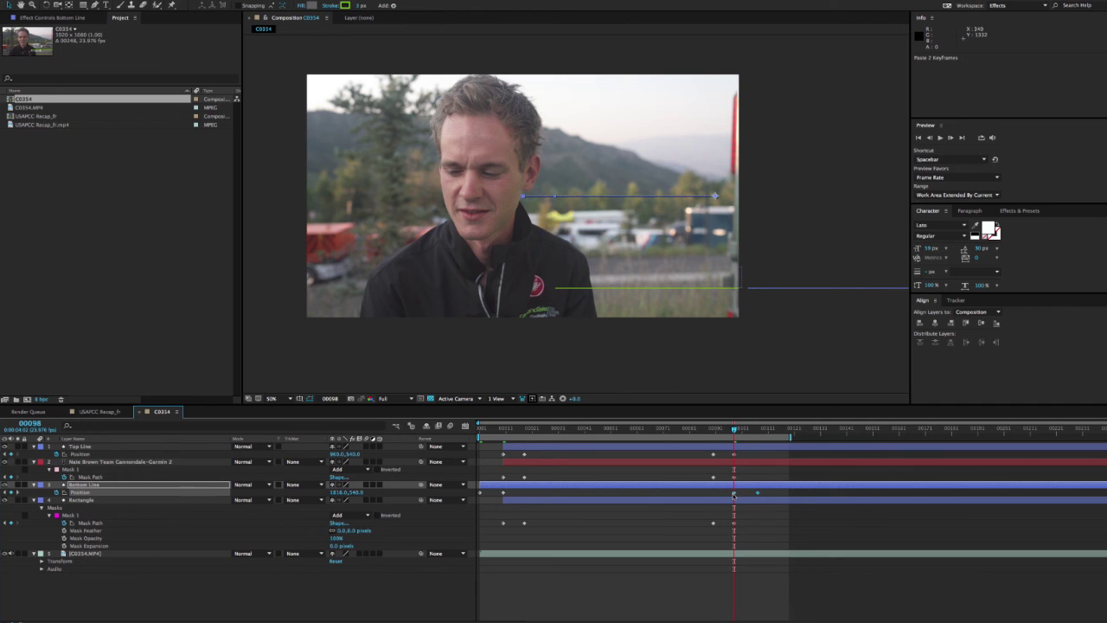
pyautogui.rightClick(733, 492)
pyautogui.moveTo(779, 597)
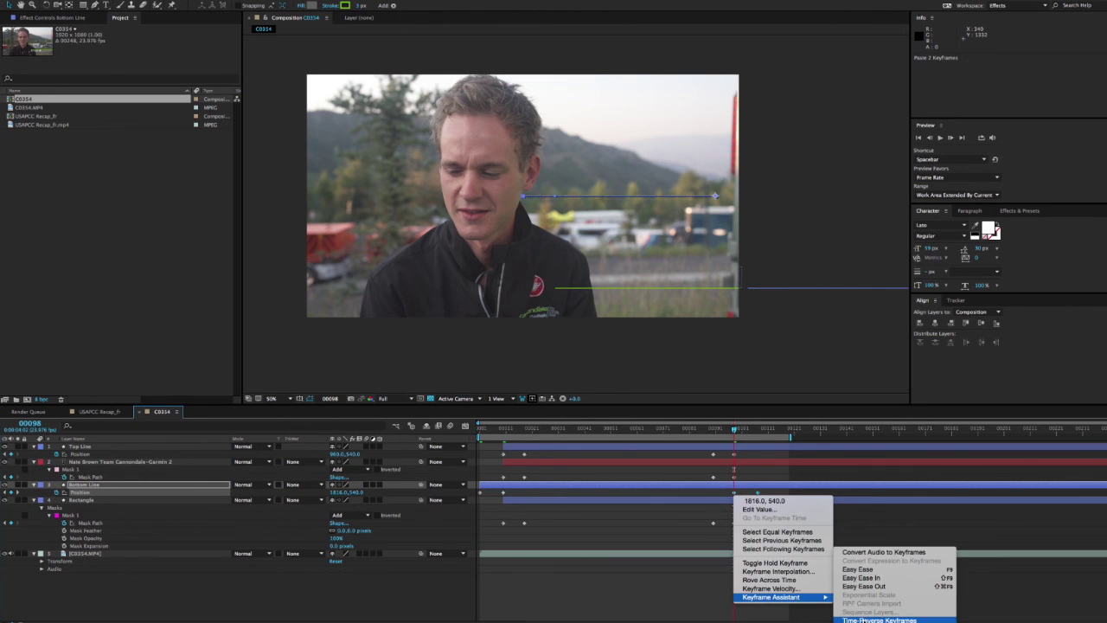
pyautogui.click(879, 619)
pyautogui.click(742, 428)
pyautogui.moveTo(742, 428)
pyautogui.mouseDown()
pyautogui.moveTo(778, 428)
pyautogui.moveTo(742, 428)
pyautogui.mouseUp()
pyautogui.press('F2')
# Check exit frames 101–104, then trim the Top Line layer to end at frame 98.
pyautogui.click(758, 447)
pyautogui.click(757, 461)
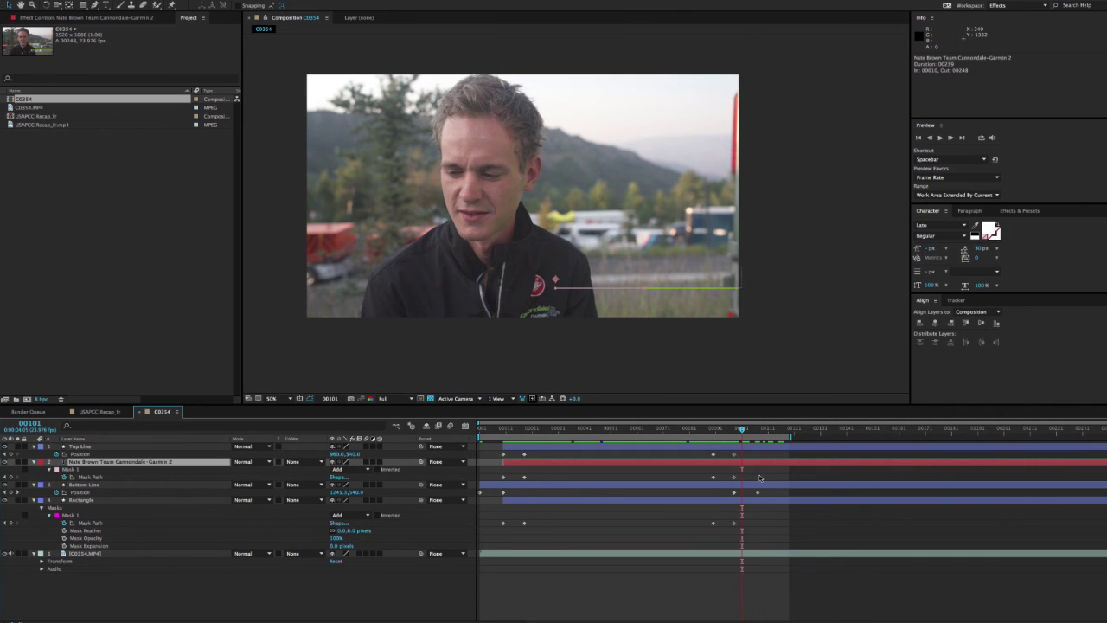
pyautogui.click(759, 501)
pyautogui.click(744, 429)
pyautogui.moveTo(742, 428)
pyautogui.mouseDown()
pyautogui.moveTo(785, 428)
pyautogui.moveTo(749, 429)
pyautogui.mouseUp()
pyautogui.press('F2')
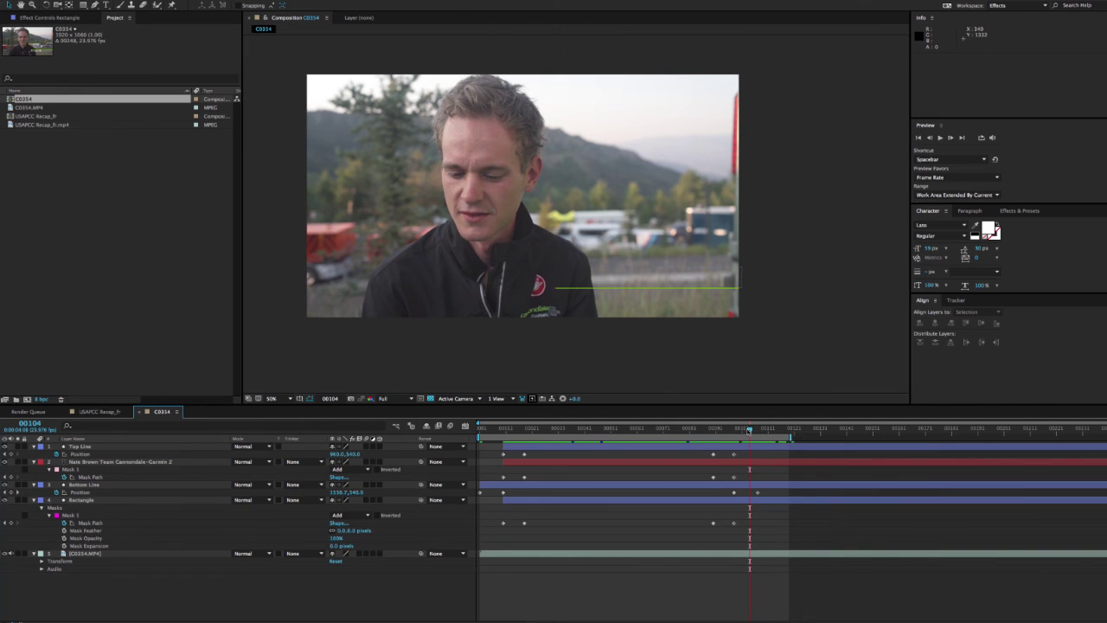
pyautogui.moveTo(748, 429)
pyautogui.mouseDown()
pyautogui.moveTo(712, 430)
pyautogui.moveTo(758, 430)
pyautogui.mouseUp()
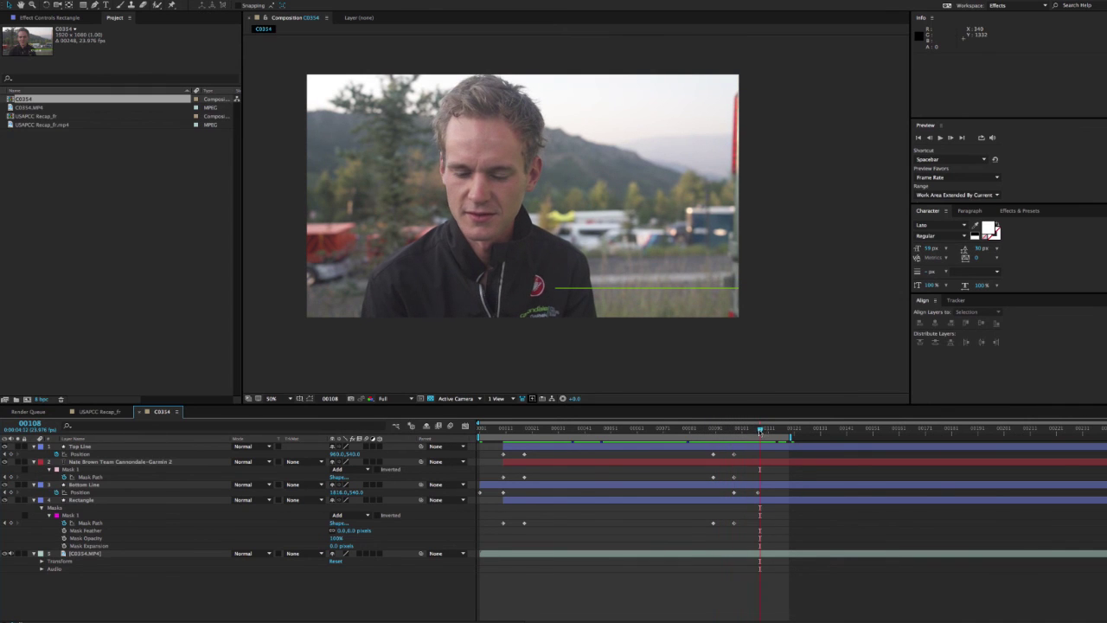
pyautogui.click(768, 446)
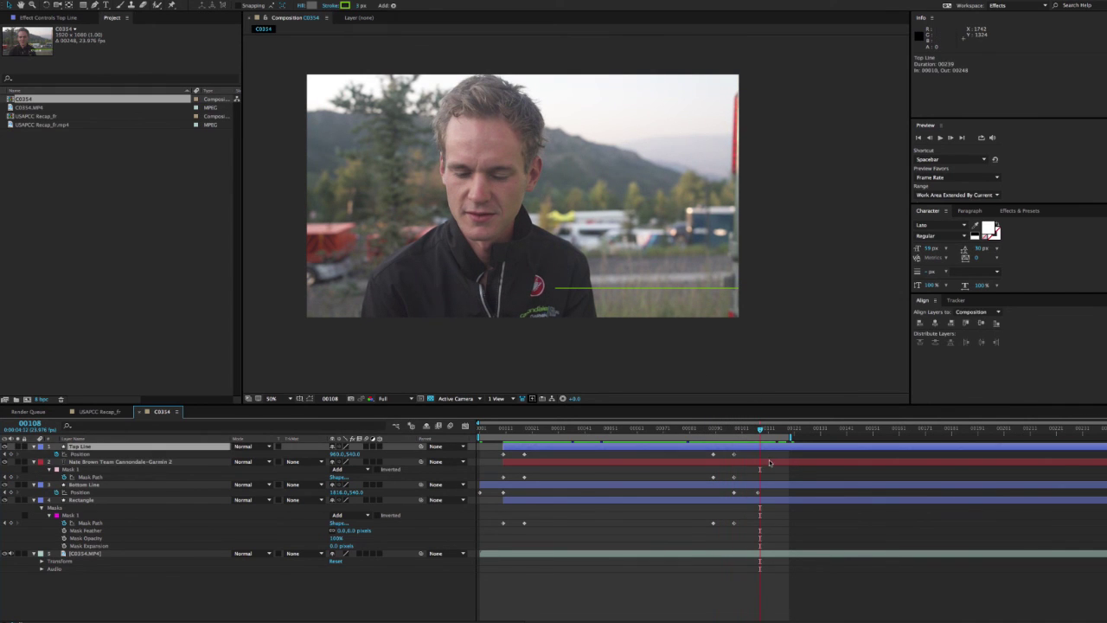
pyautogui.click(768, 463)
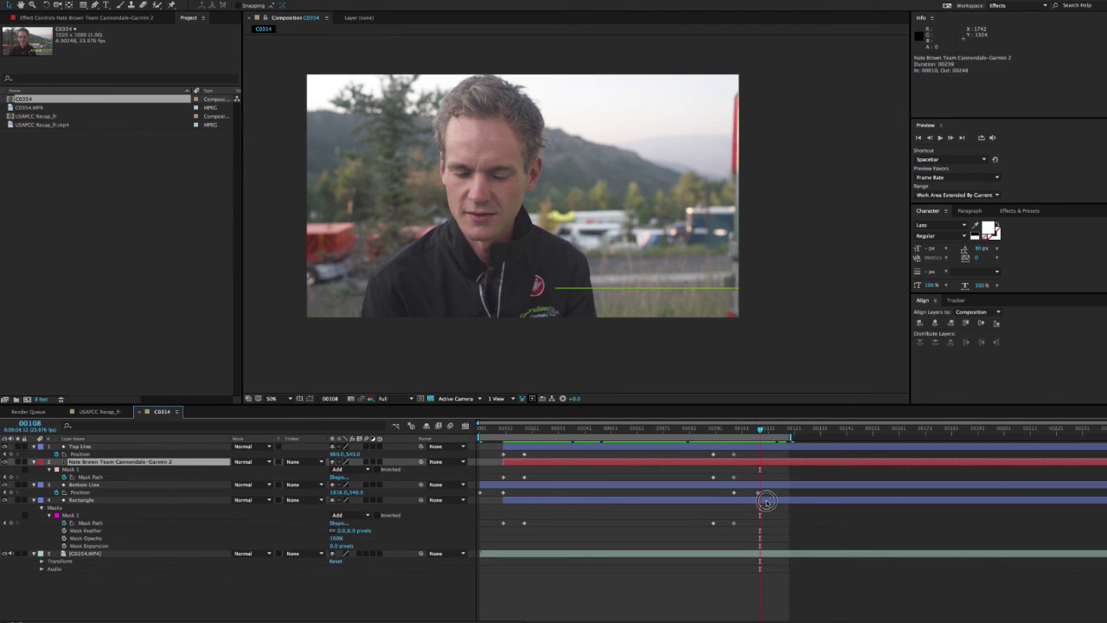
pyautogui.click(767, 500)
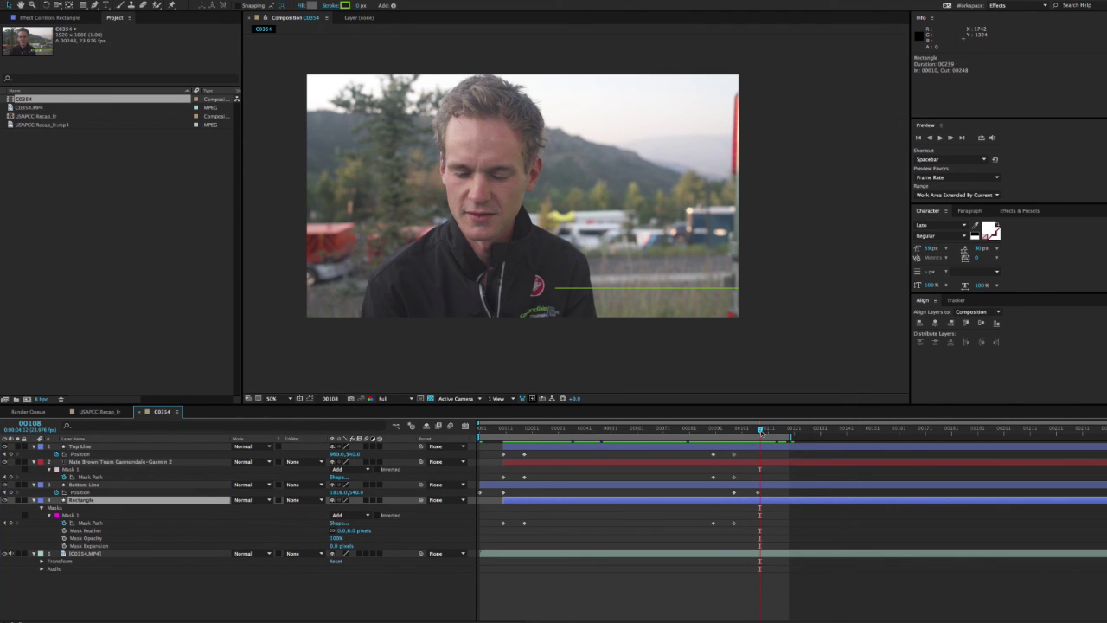
pyautogui.moveTo(761, 430); pyautogui.dragTo(733, 430)
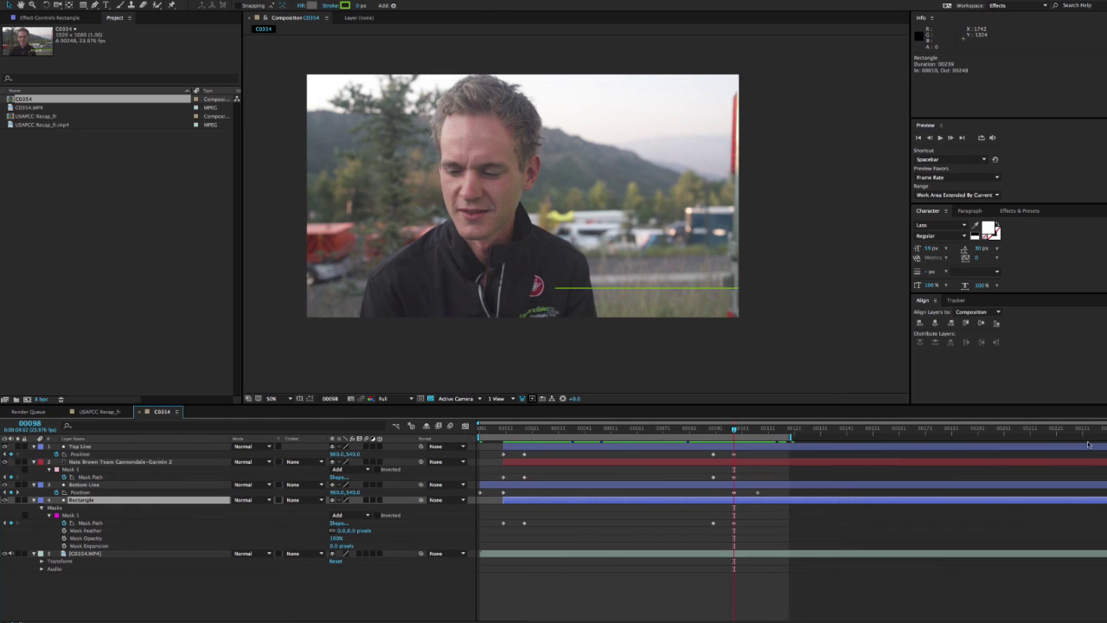
pyautogui.moveTo(1097, 448); pyautogui.dragTo(733, 430)
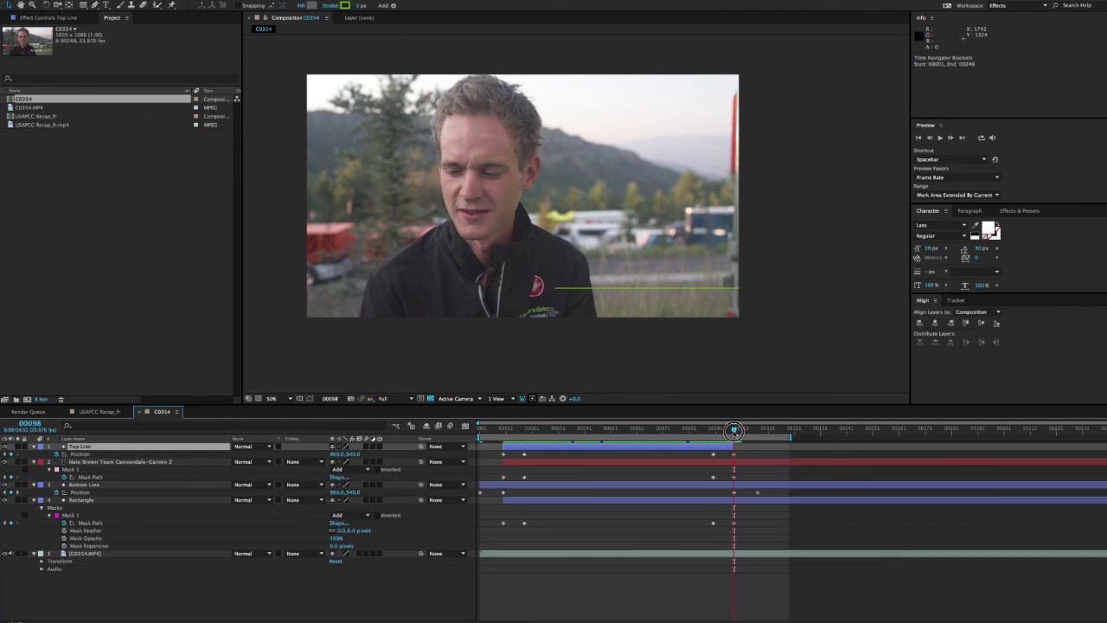
# Split the title and Rectangle layers at frame 98 with Ctrl+Shift+D, delete the later pieces, and preview.
pyautogui.click(754, 488)
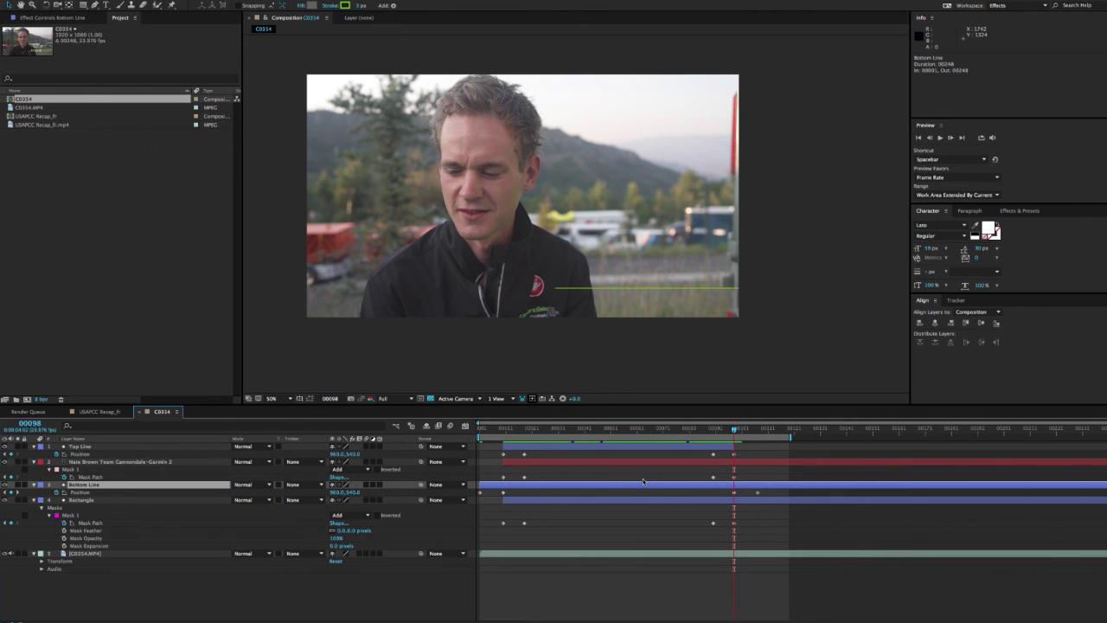
pyautogui.click(742, 461)
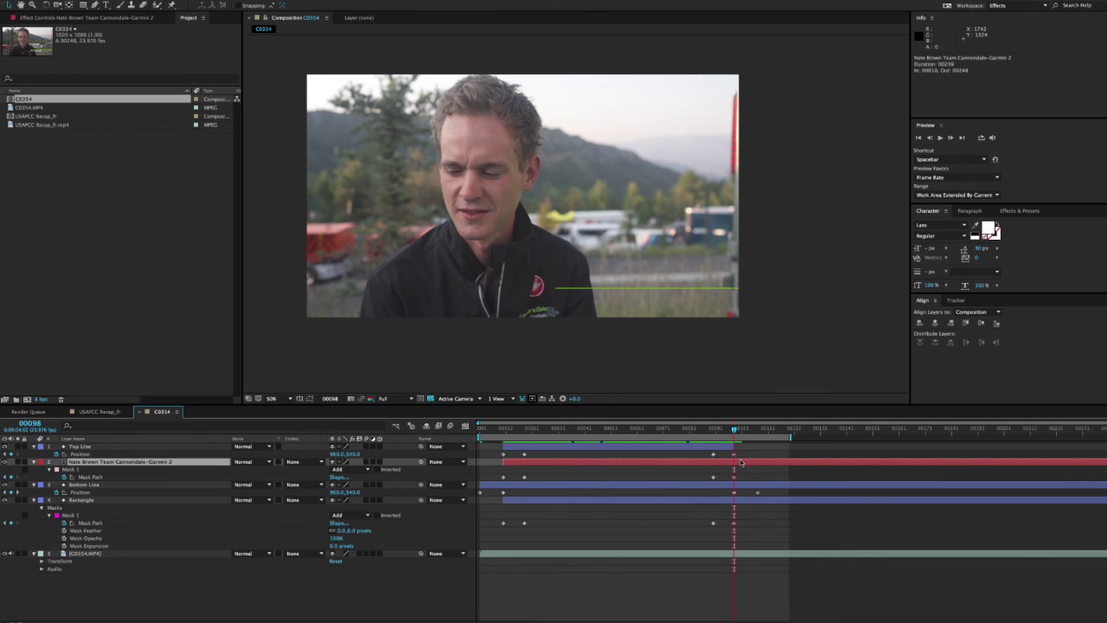
pyautogui.keyDown('shift'); pyautogui.click(741, 502); pyautogui.keyUp('shift')
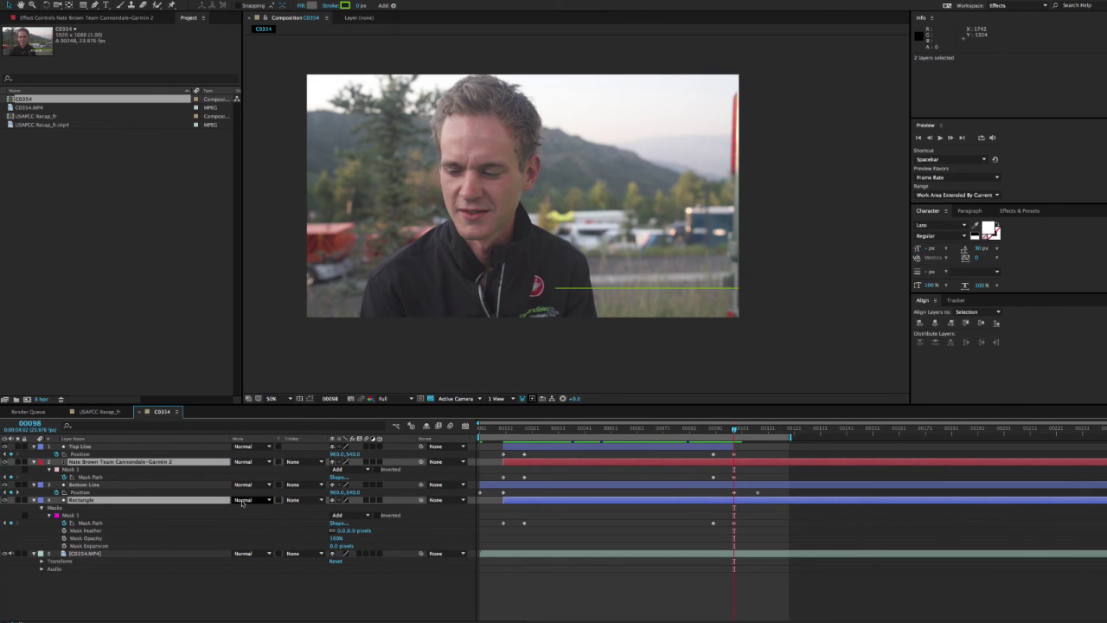
pyautogui.hotkey('ctrl', 'shift', 'd')
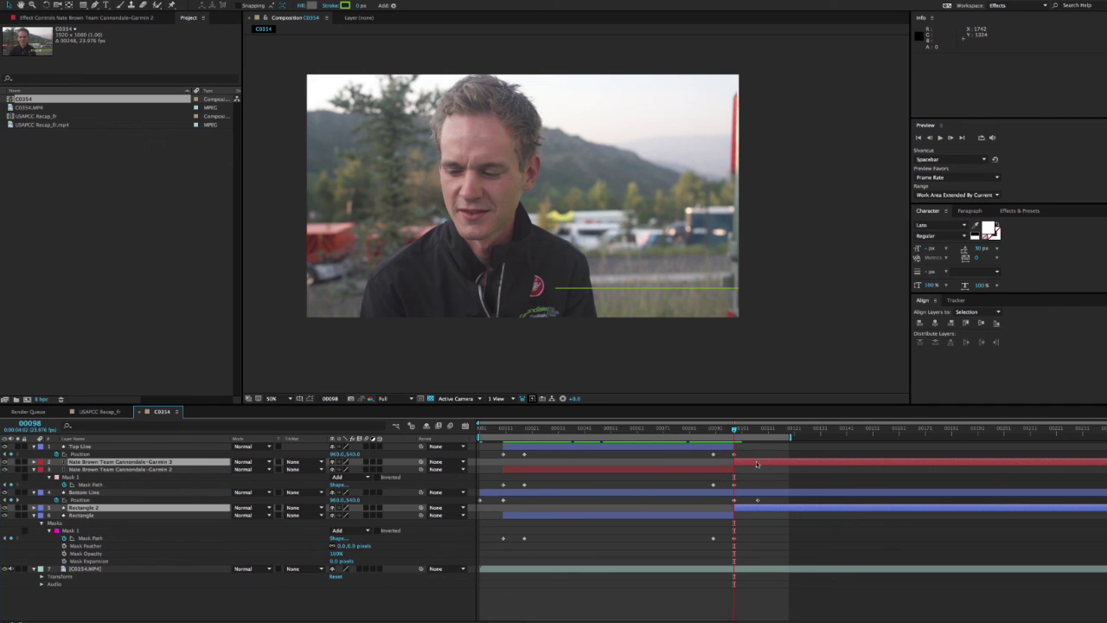
pyautogui.click(748, 509)
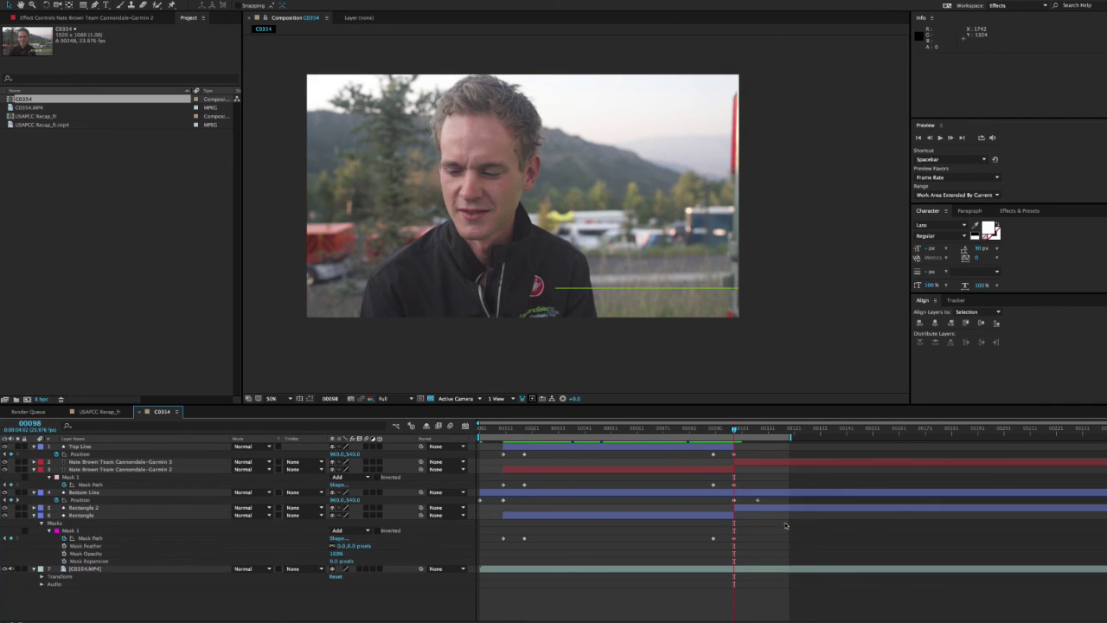
pyautogui.keyDown('shift'); pyautogui.click(753, 465); pyautogui.keyUp('shift')
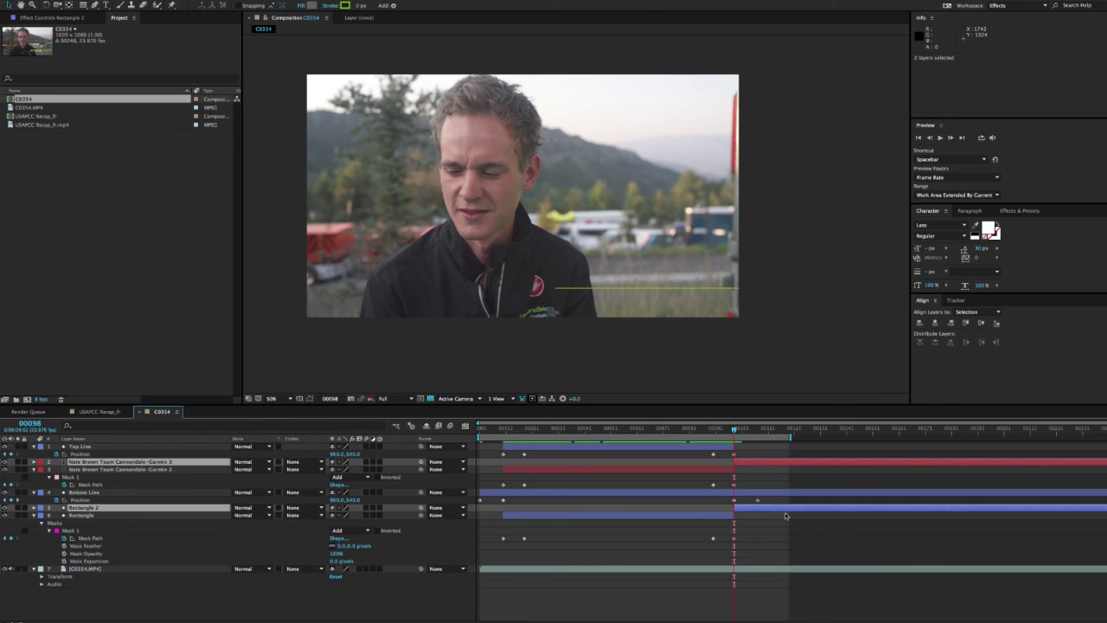
pyautogui.press('Delete')
pyautogui.moveTo(733, 429); pyautogui.dragTo(480, 430)
pyautogui.press('space')
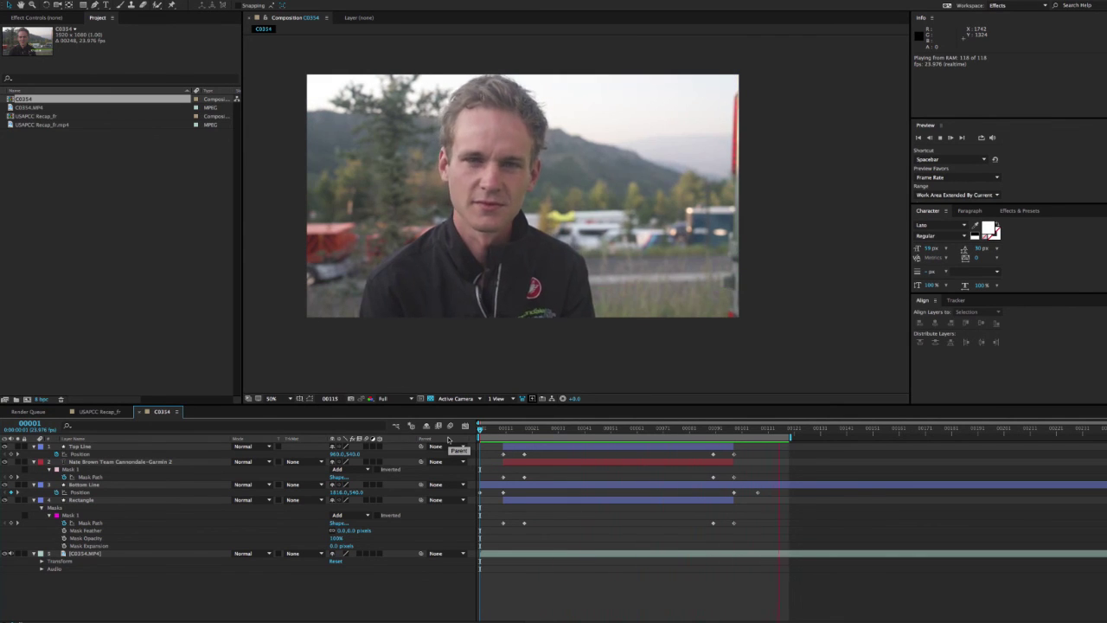
# Select layers Top Line through Rectangle and switch on their Motion Blur switches.
pyautogui.click(507, 426)
pyautogui.moveTo(509, 429); pyautogui.dragTo(550, 437)
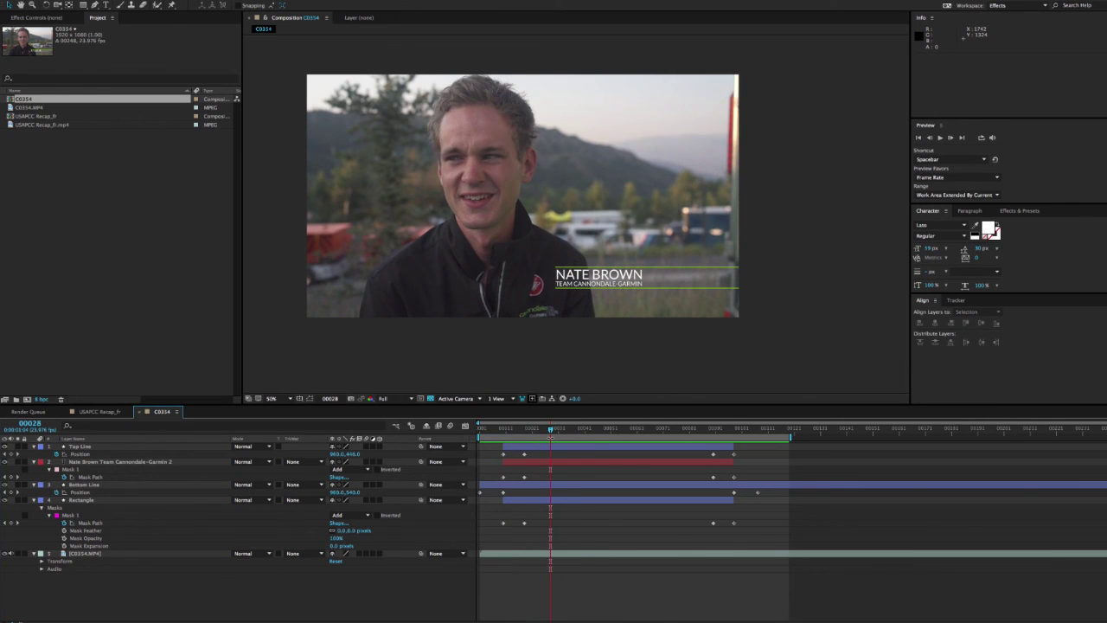
pyautogui.click(87, 462)
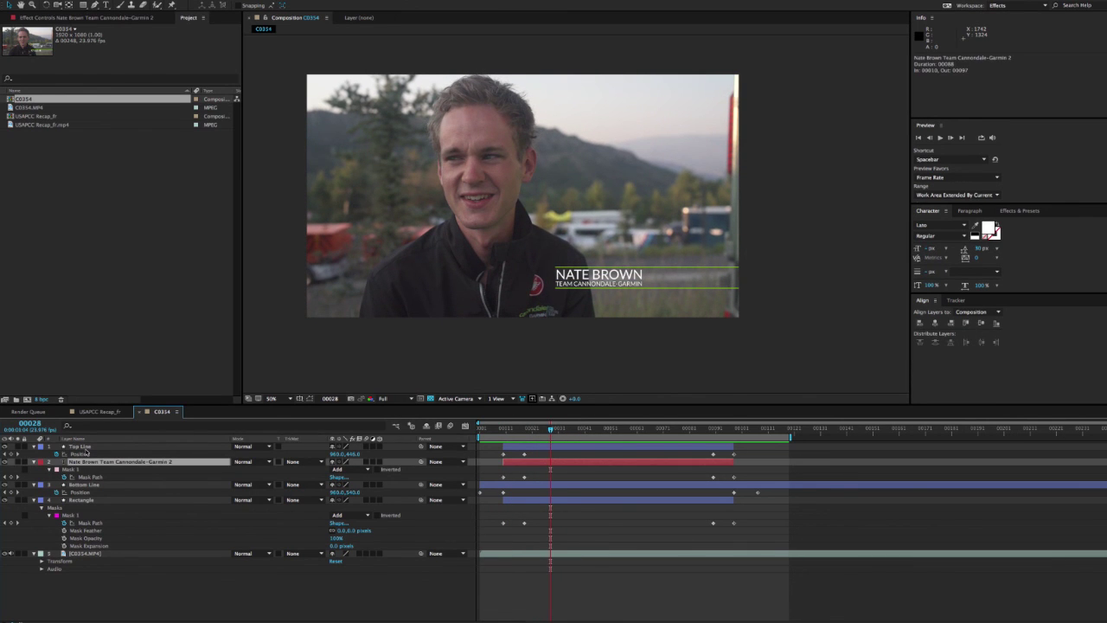
pyautogui.hotkey('ctrl', 'a')
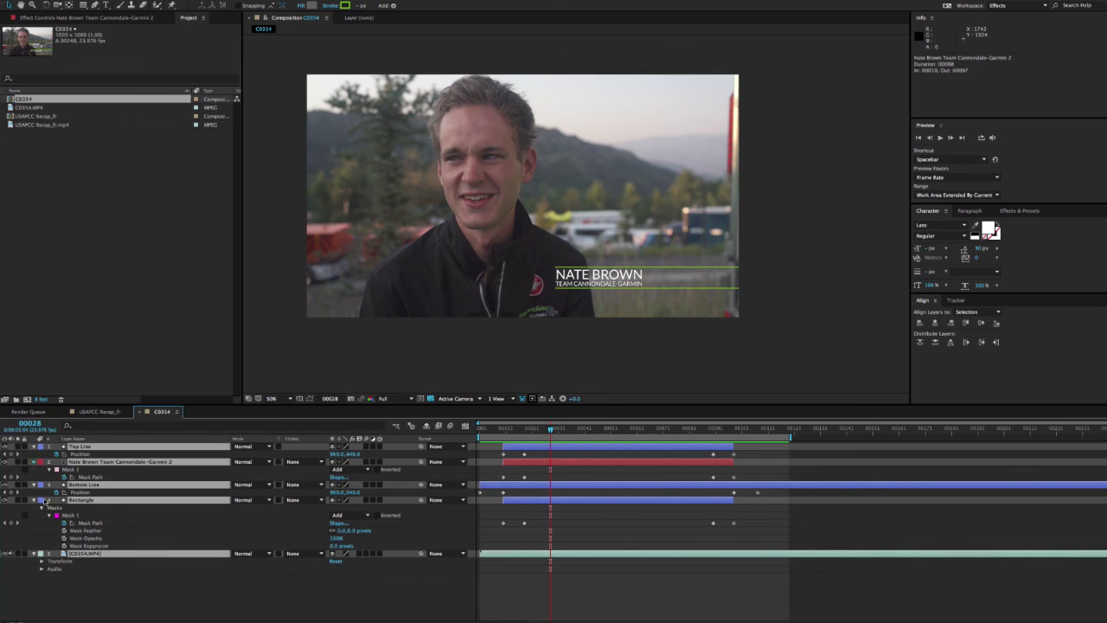
pyautogui.click(33, 461)
pyautogui.click(107, 571)
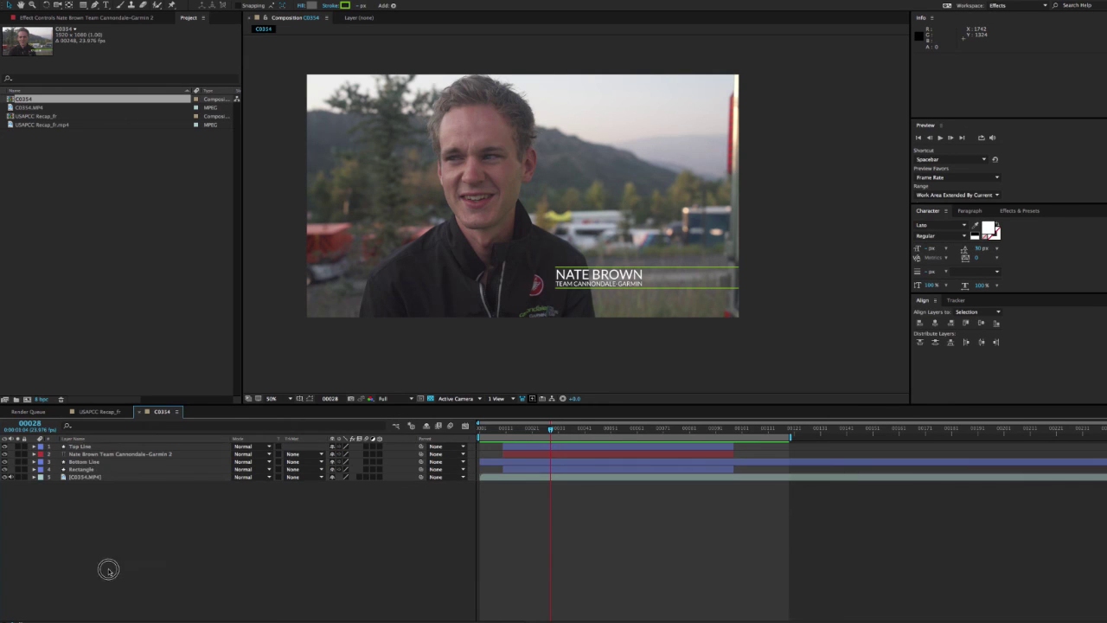
pyautogui.click(83, 468)
pyautogui.keyDown('shift'); pyautogui.click(84, 447); pyautogui.keyUp('shift')
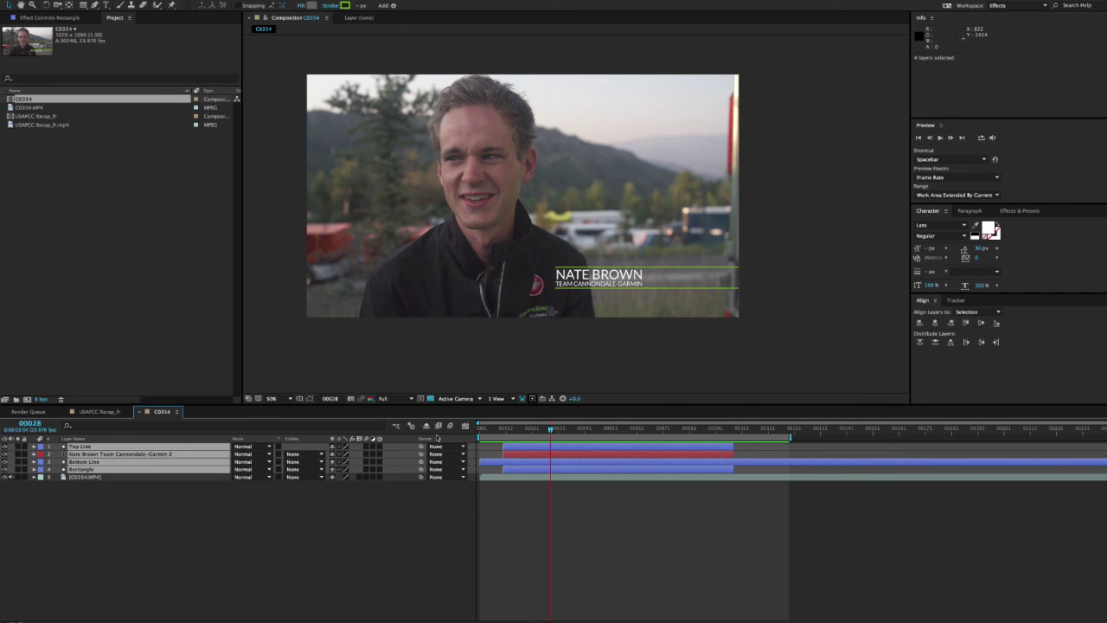
pyautogui.click(366, 454)
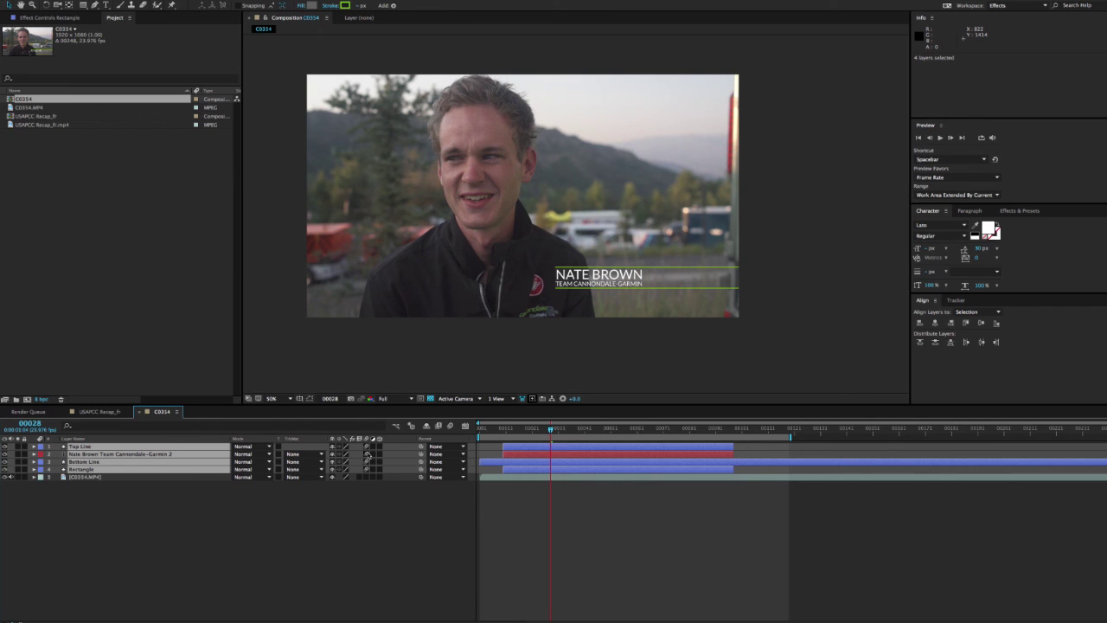
# Enable the composition Motion Blur button, compare it on and off, and play the preview.
pyautogui.moveTo(550, 431); pyautogui.dragTo(496, 432)
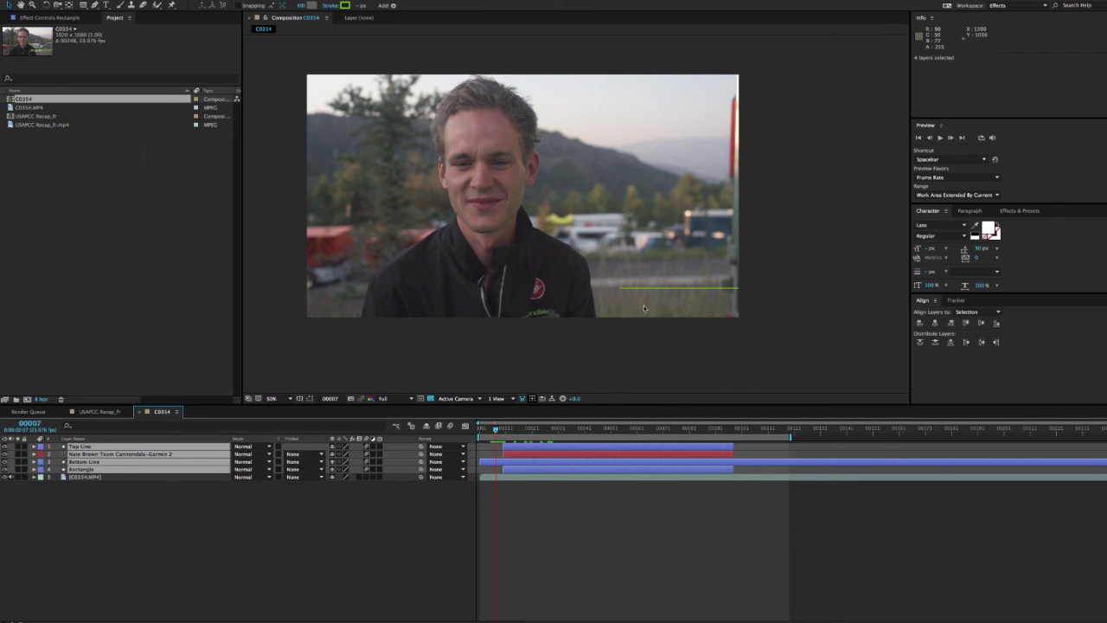
pyautogui.click(450, 427)
pyautogui.moveTo(495, 430); pyautogui.dragTo(511, 431)
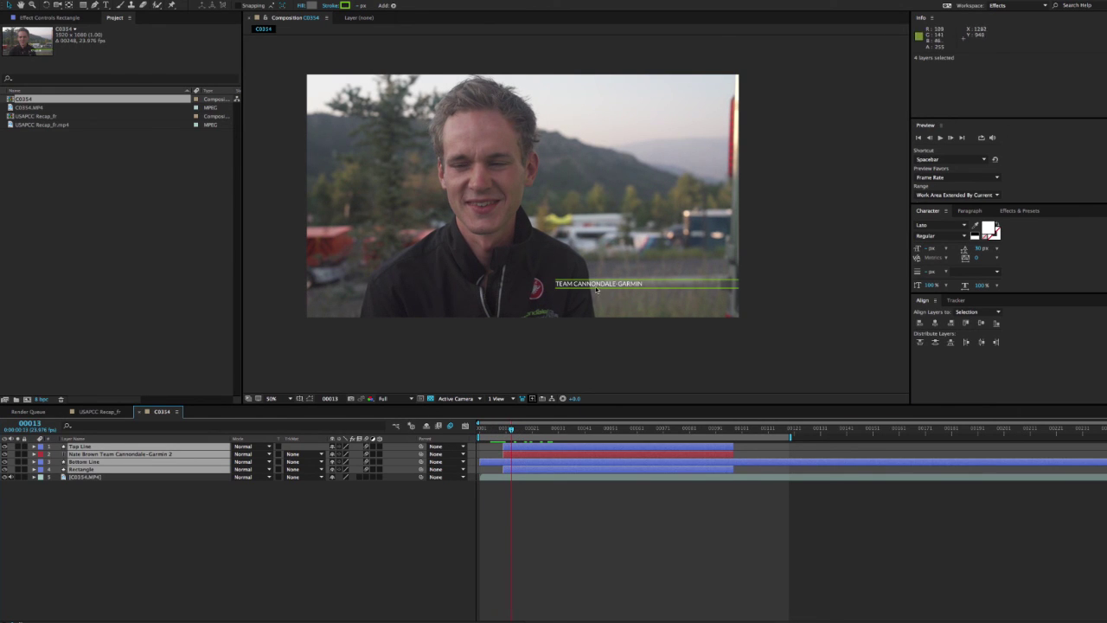
pyautogui.moveTo(511, 430); pyautogui.dragTo(516, 429)
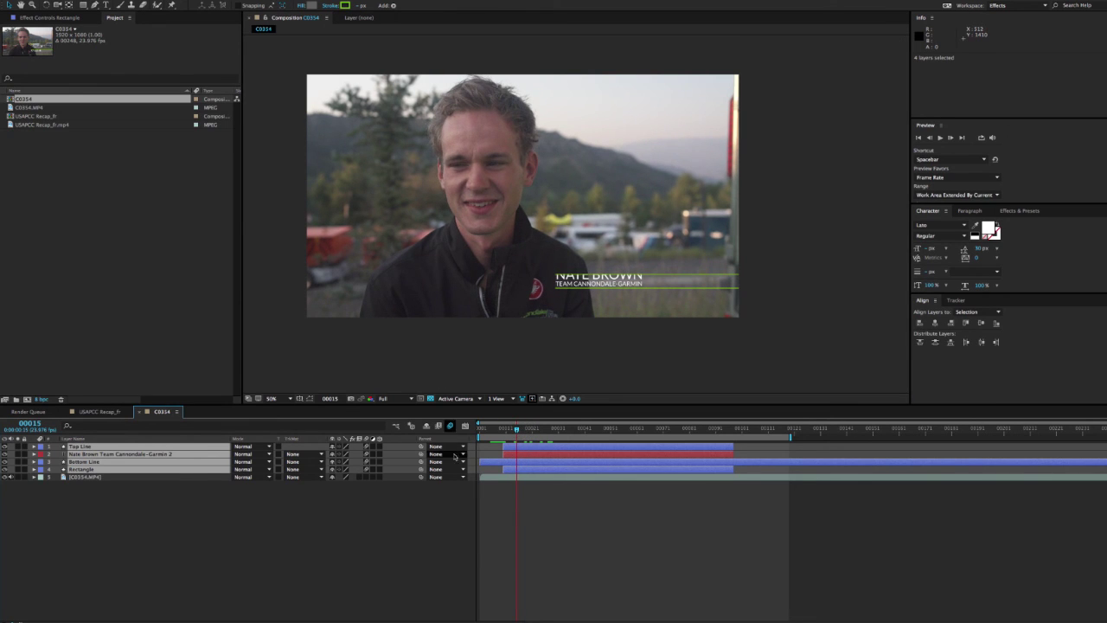
pyautogui.click(451, 426)
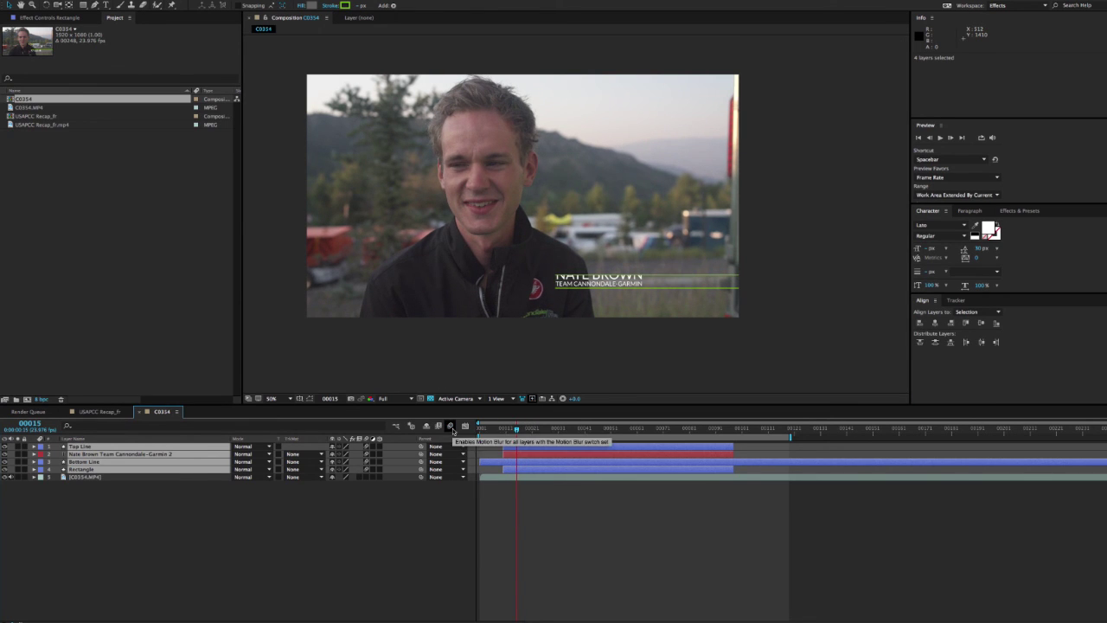
pyautogui.click(450, 426)
pyautogui.click(450, 427)
pyautogui.click(450, 426)
pyautogui.click(451, 426)
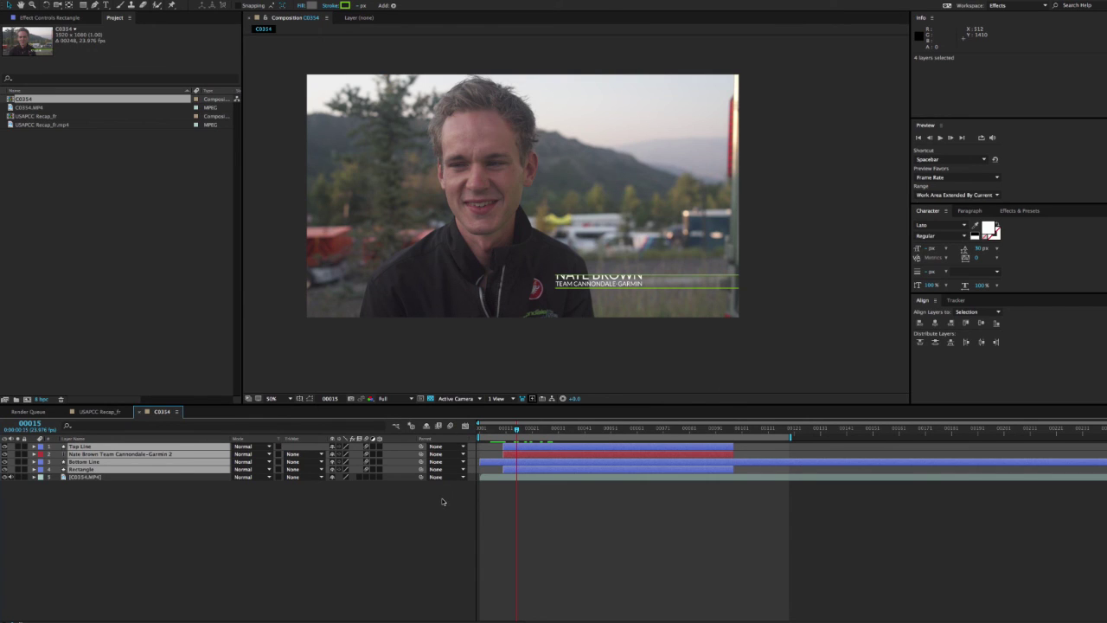
pyautogui.click(449, 427)
pyautogui.click(662, 599)
pyautogui.press('space')
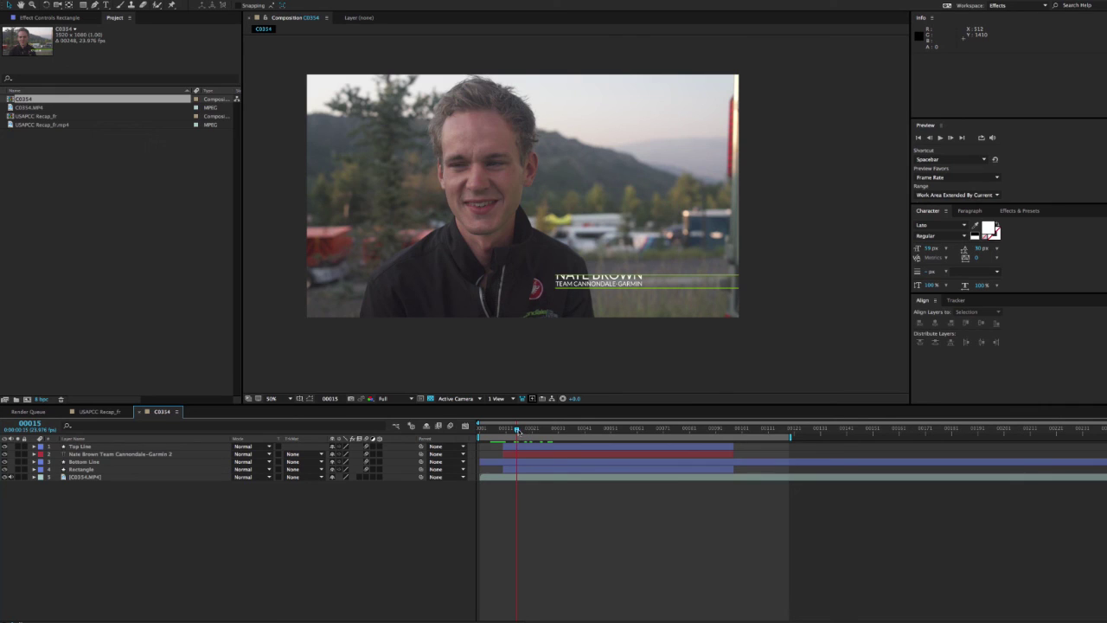